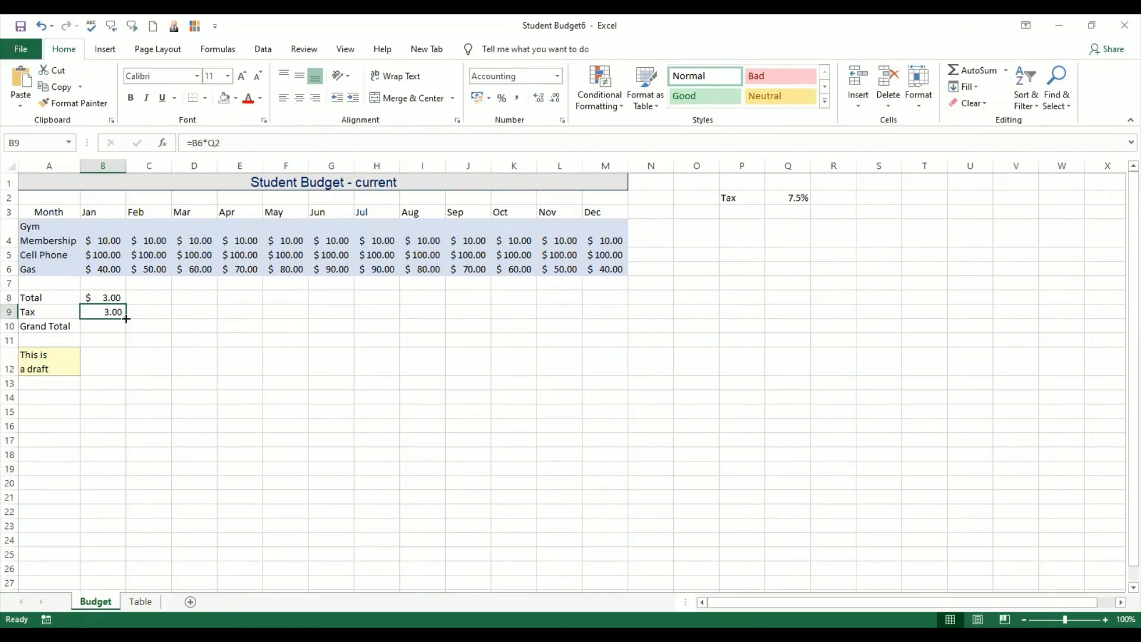
Step: Copy the January formulas in B9 and B8 across their rows through December in column M
left_click_drag(126, 319, 622, 320)
left_click(113, 298)
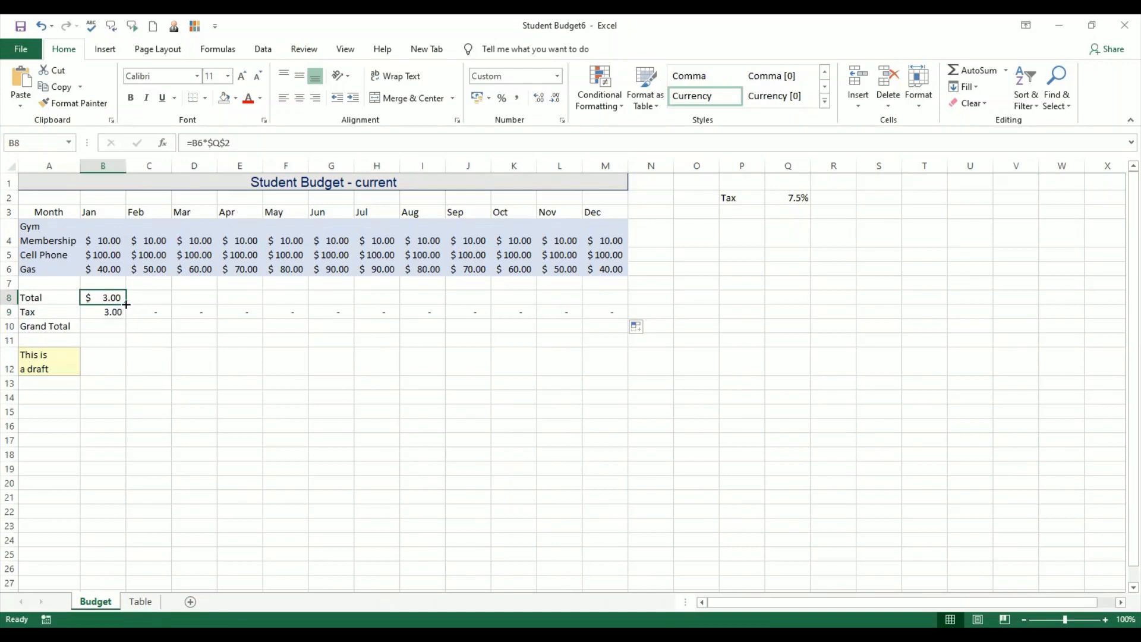
left_click_drag(126, 304, 621, 301)
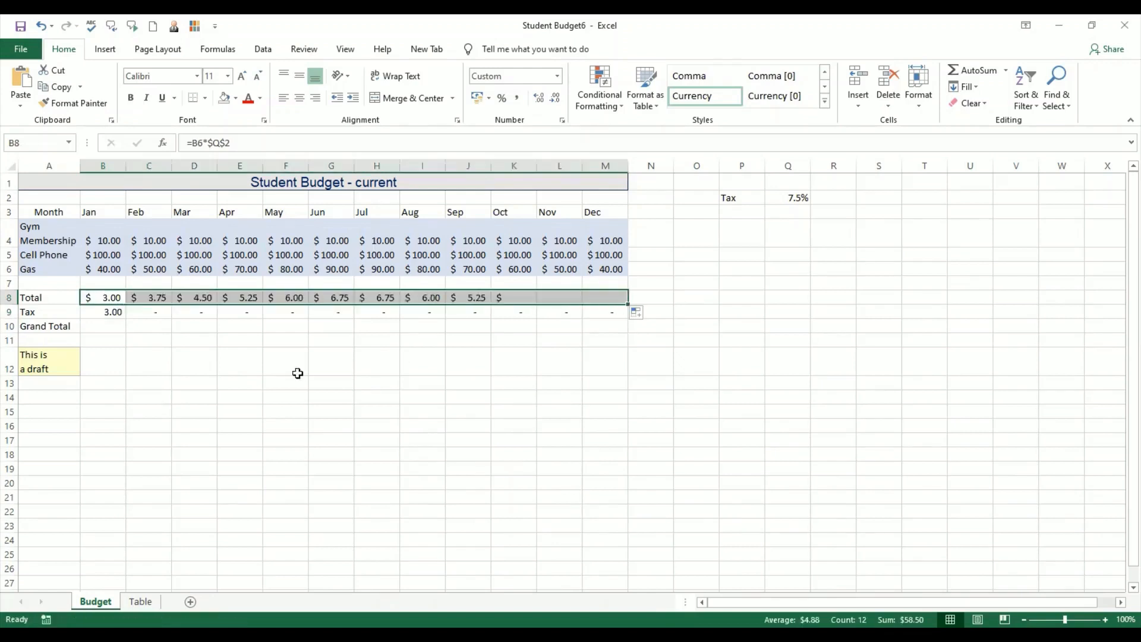
left_click(312, 374)
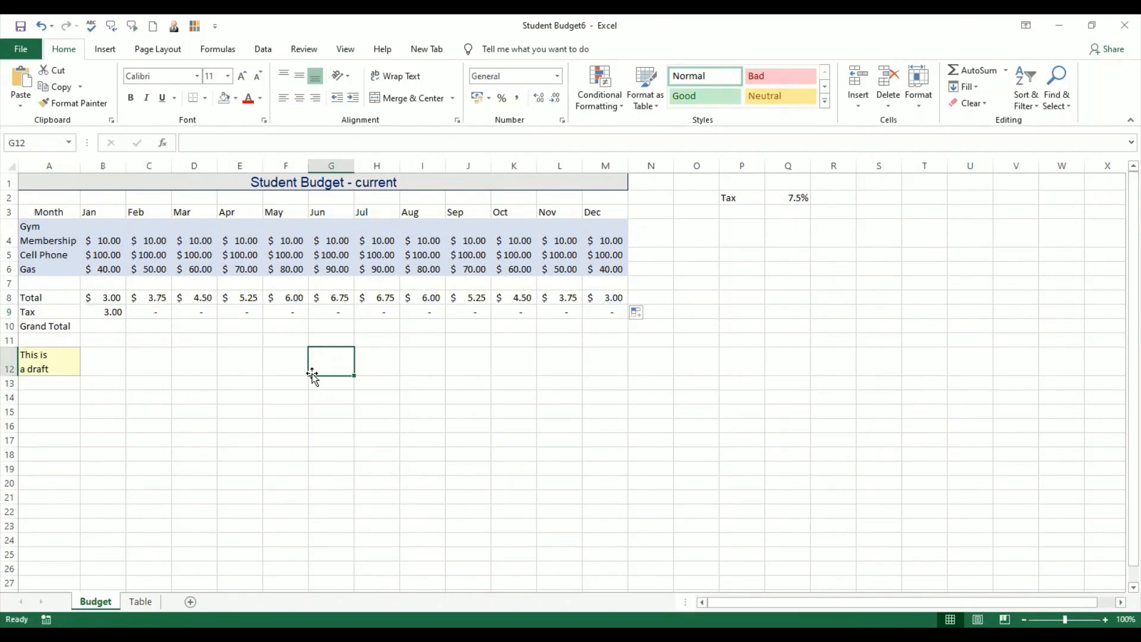
Step: Examine the absolute reference $Q$2 in the B8 formula and trace it to its source cell
left_click(118, 296)
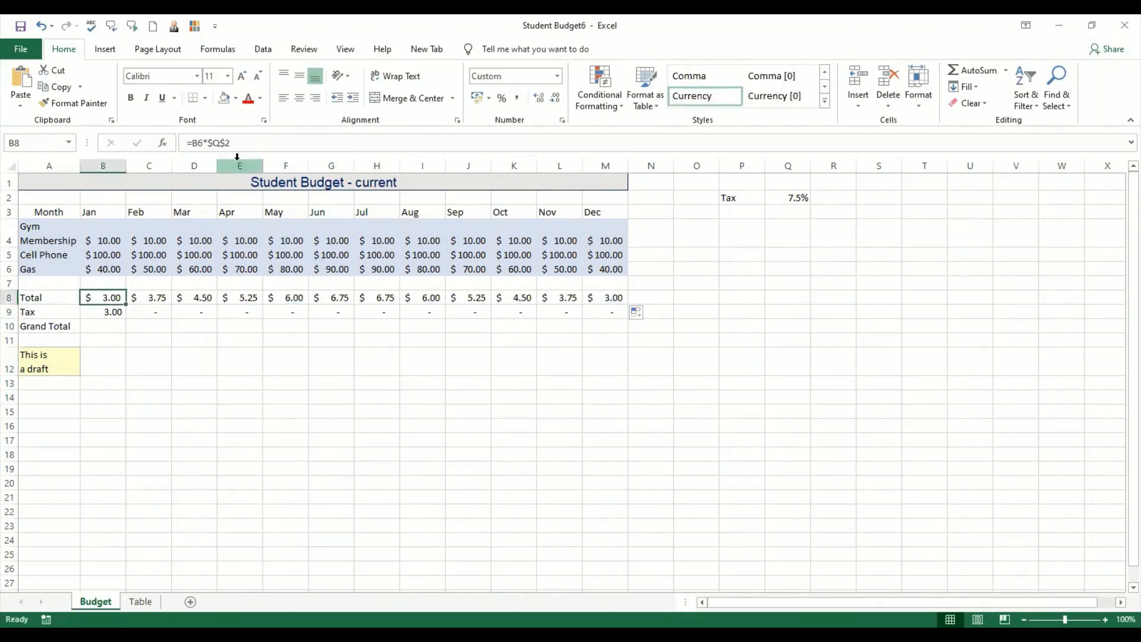
left_click_drag(208, 142, 236, 142)
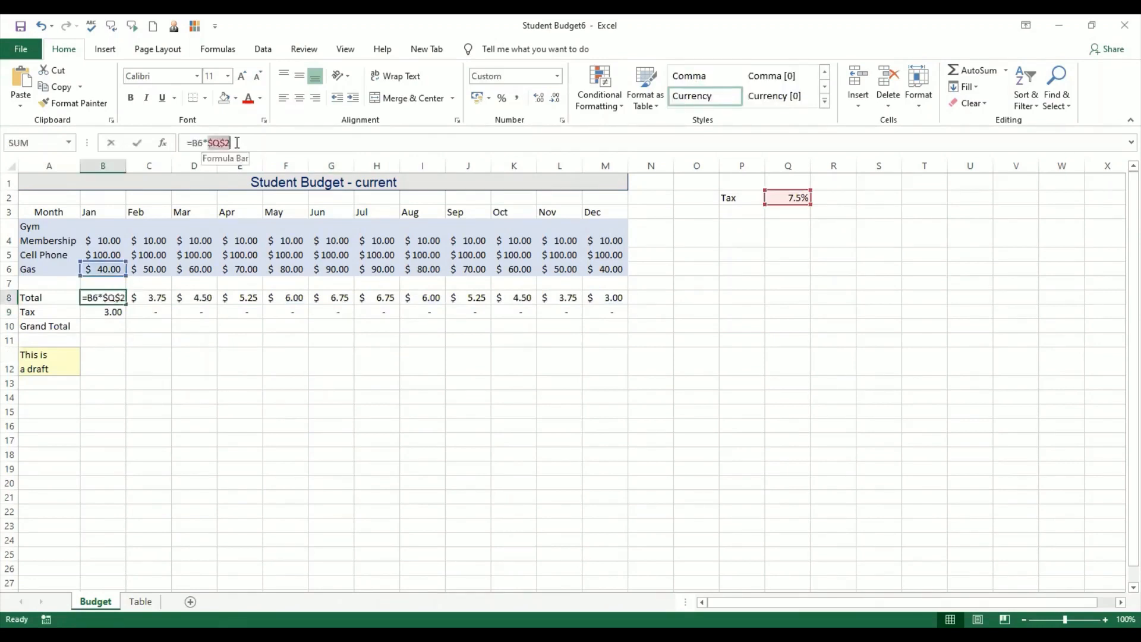
key("Return")
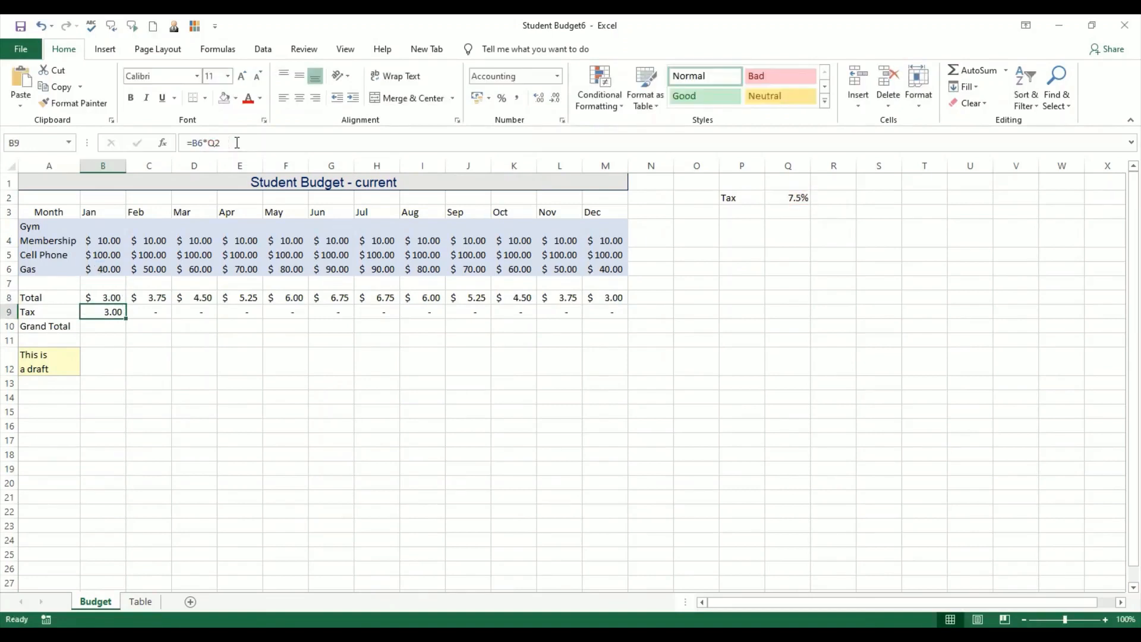
left_click(108, 296)
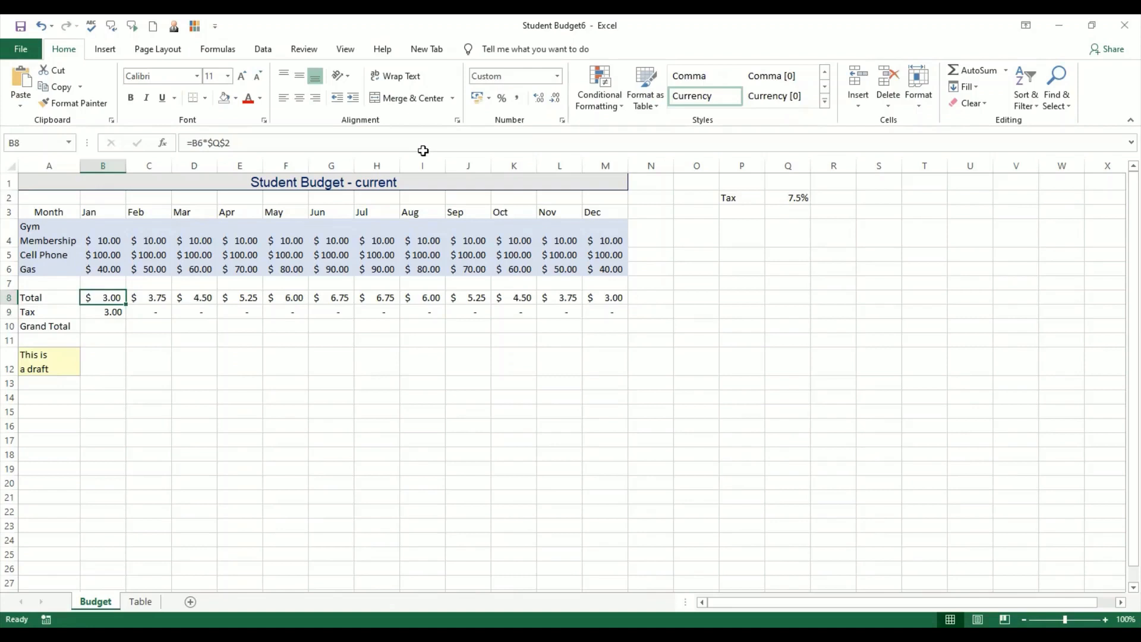
key("ctrl+bracketleft")
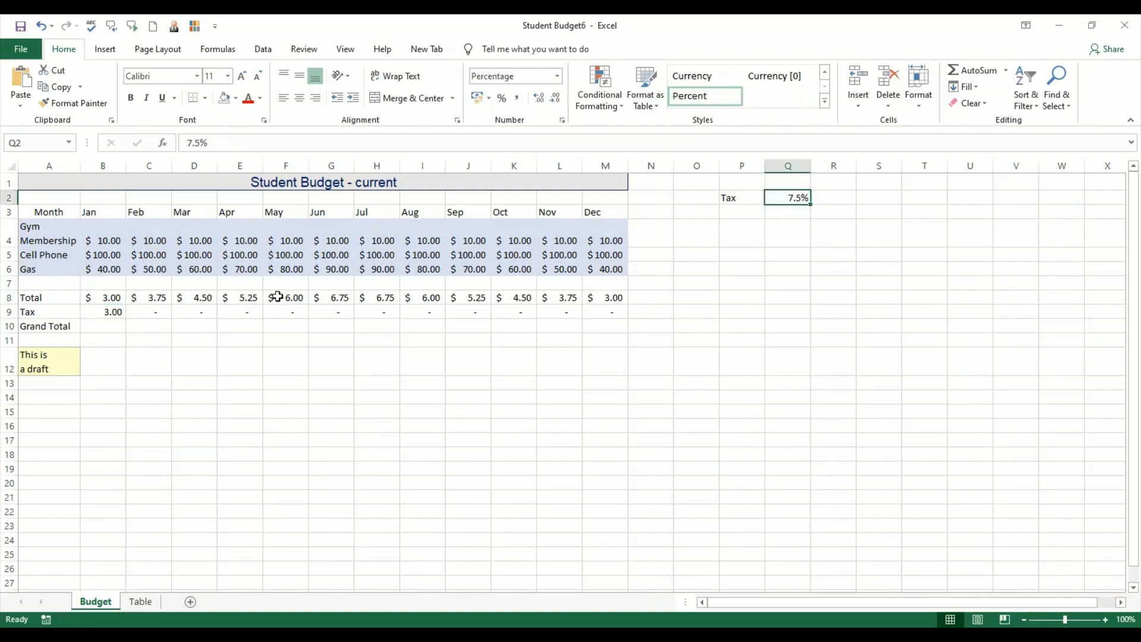
left_click(113, 297)
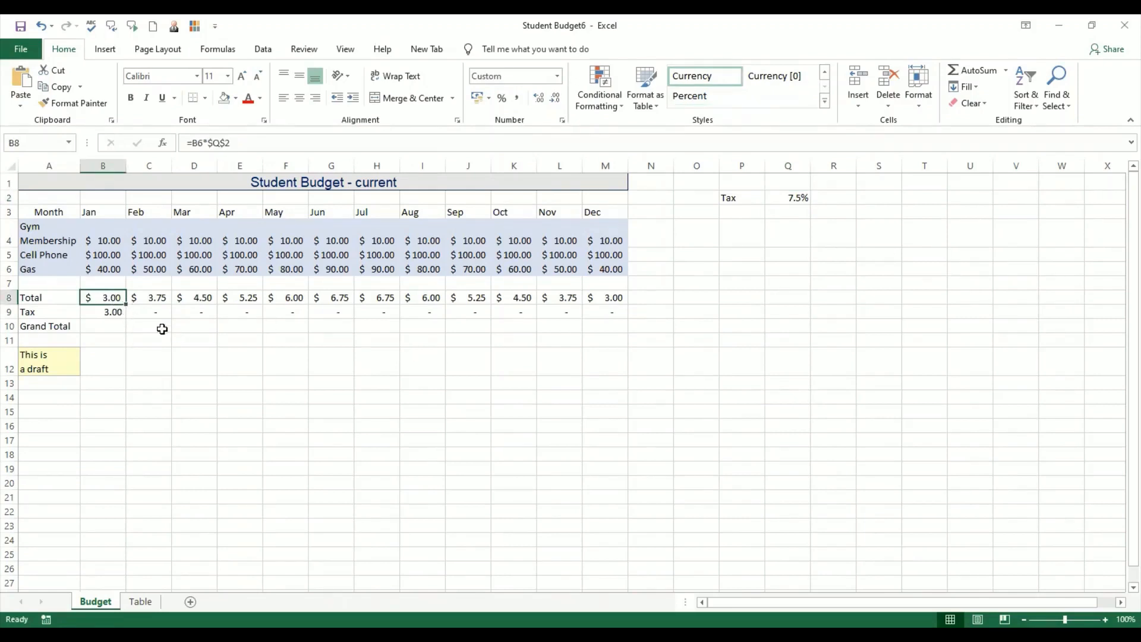
Step: Compare the relative formulas in B9 and C9, checking the source cells B6 and Q2
left_click(108, 310)
left_click(788, 201)
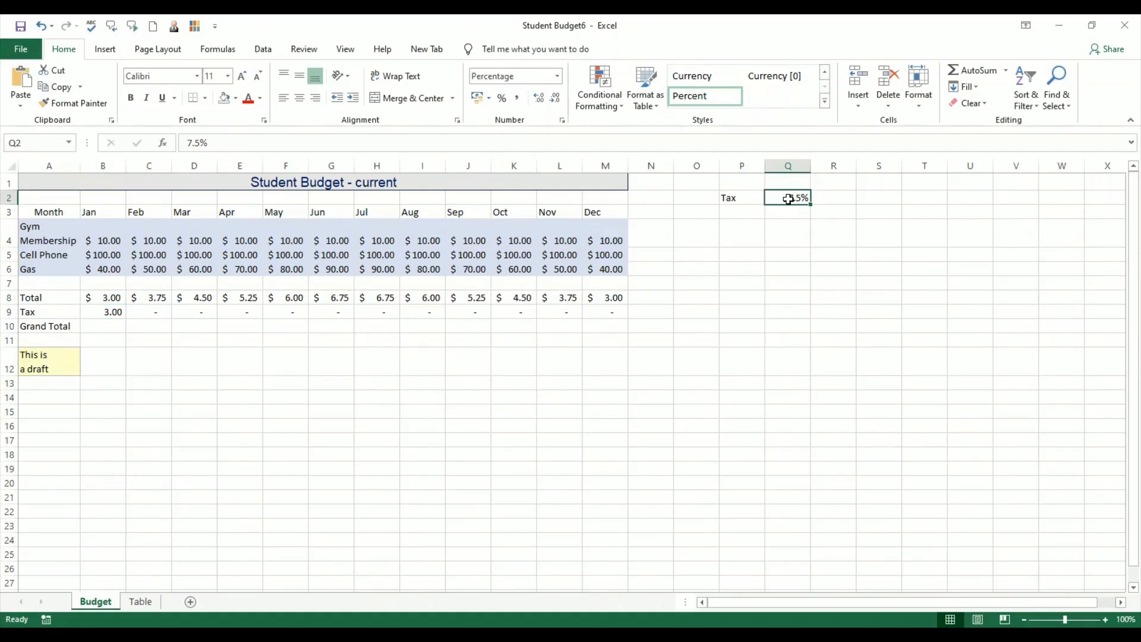
left_click(118, 310)
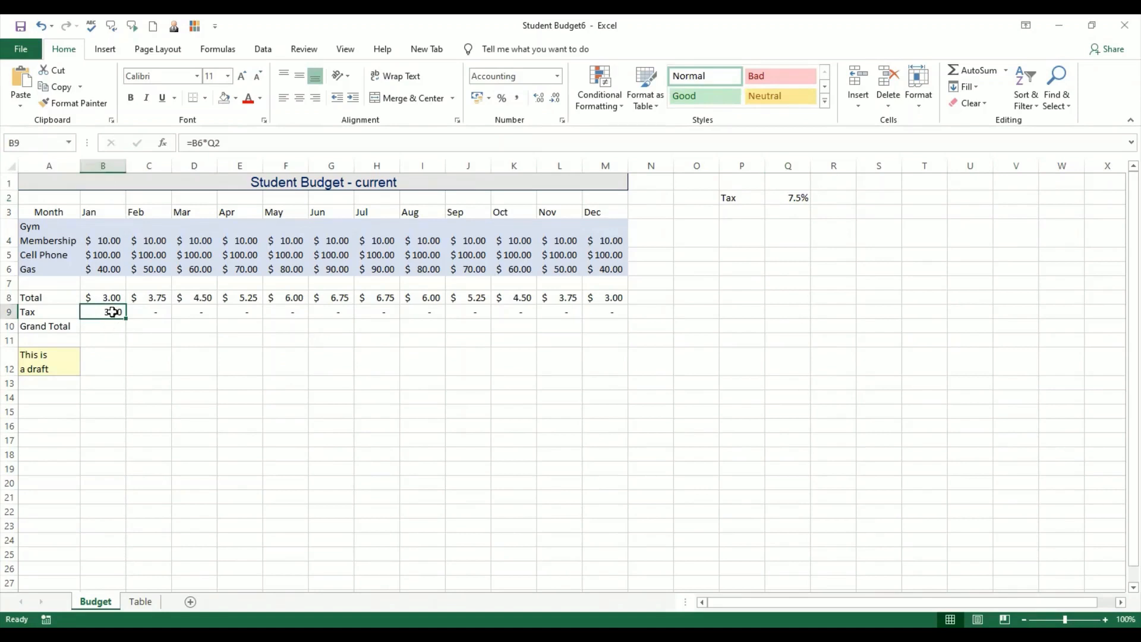
left_click(107, 269)
left_click(111, 310)
left_click(153, 311)
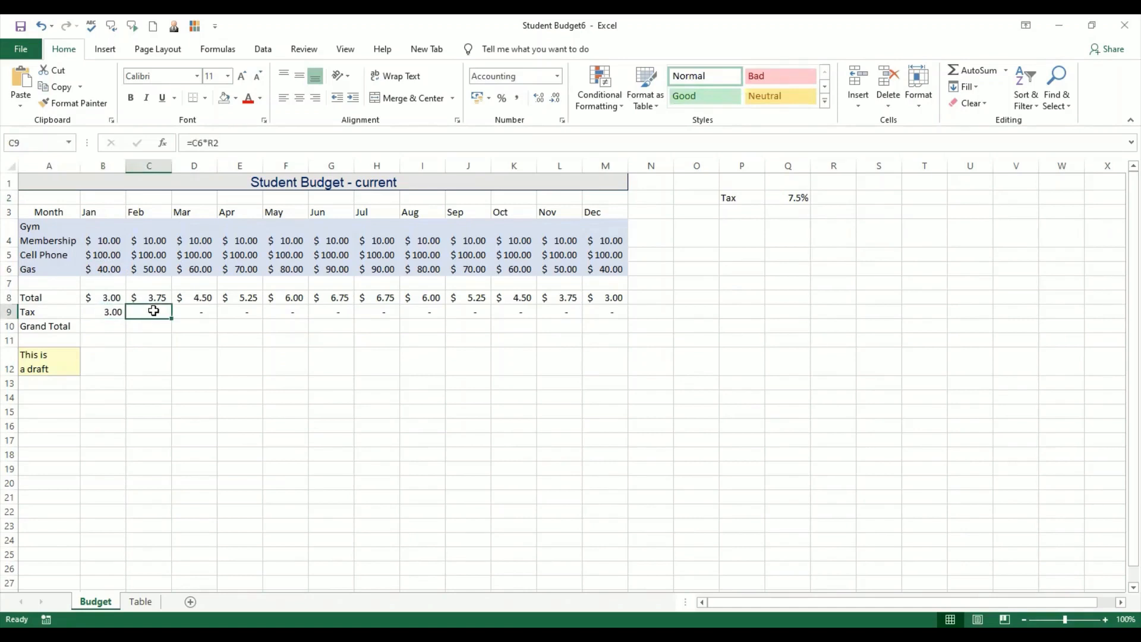
left_click(115, 312)
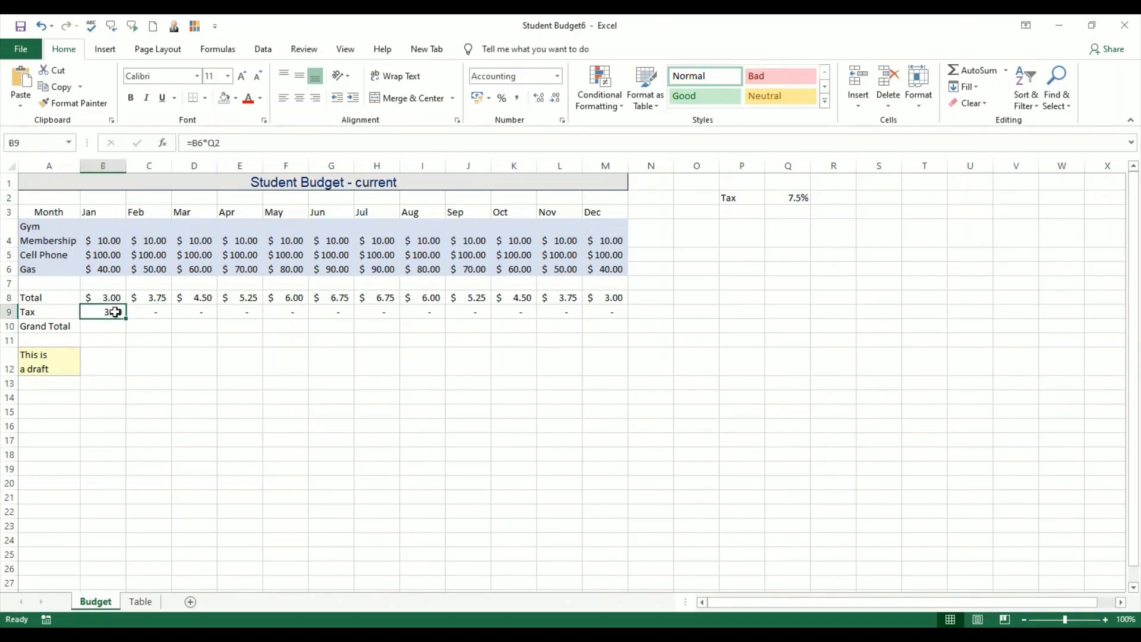
left_click(153, 310)
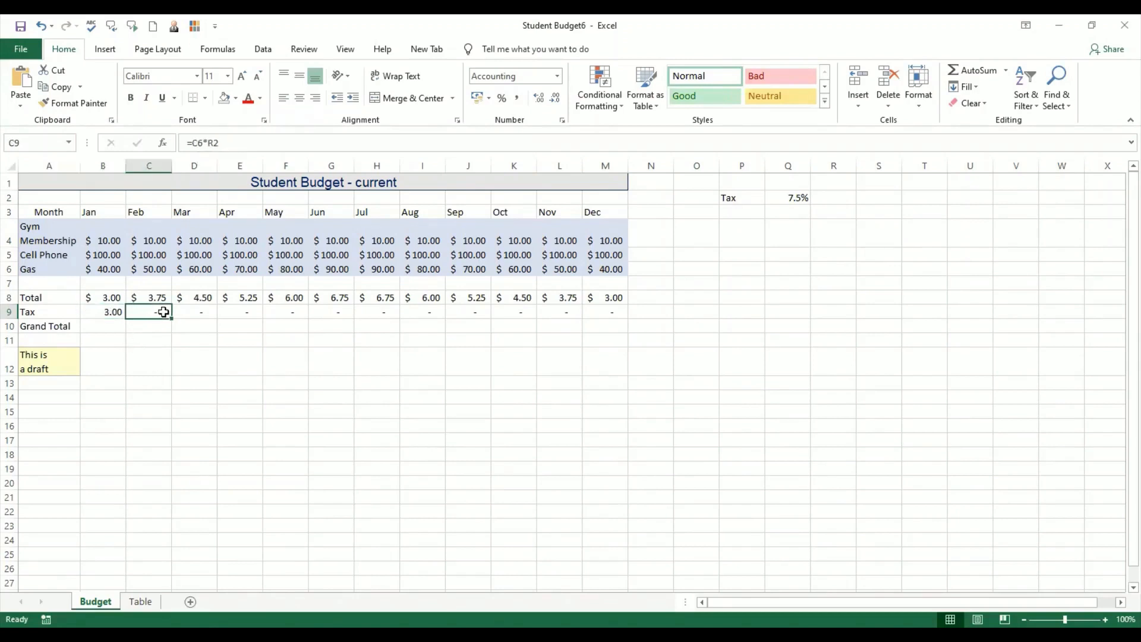
left_click(110, 317)
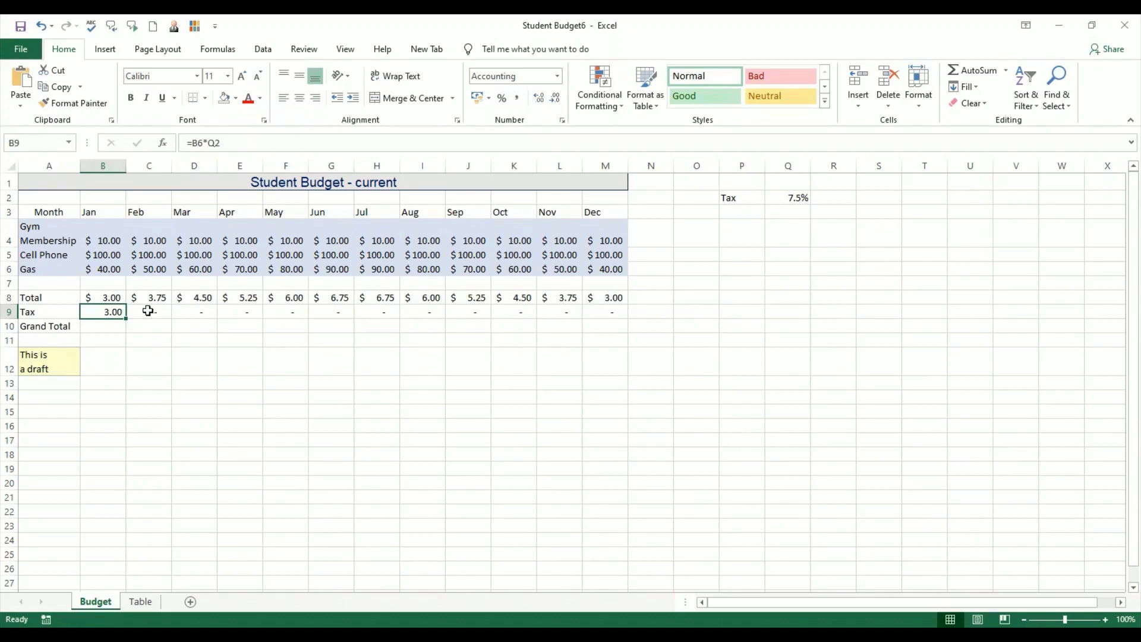
left_click(155, 312)
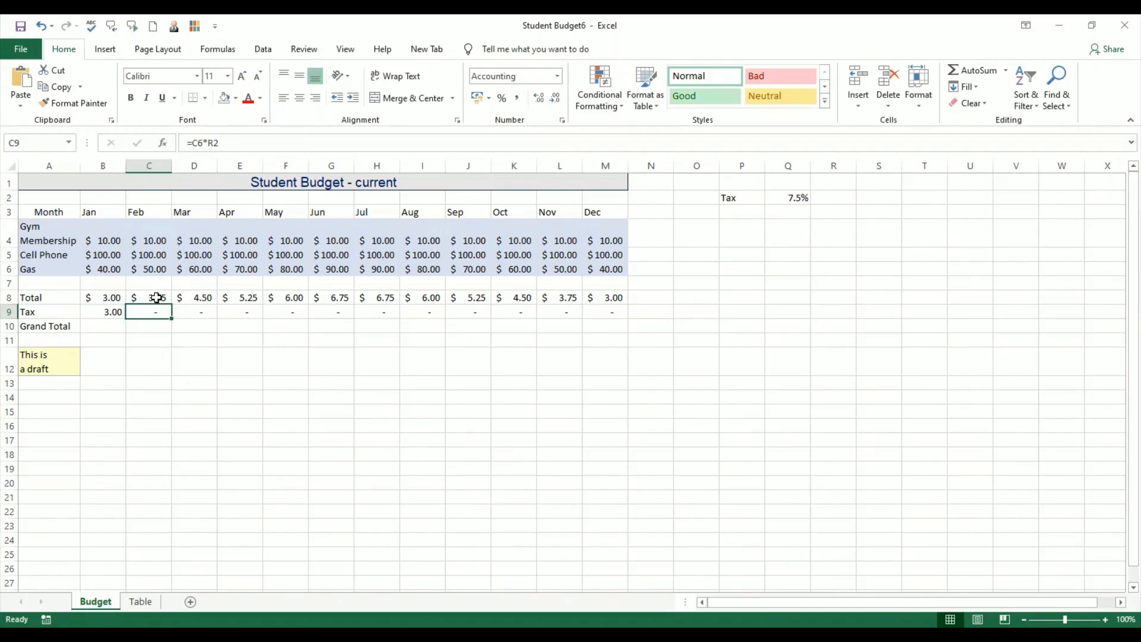
left_click(111, 312)
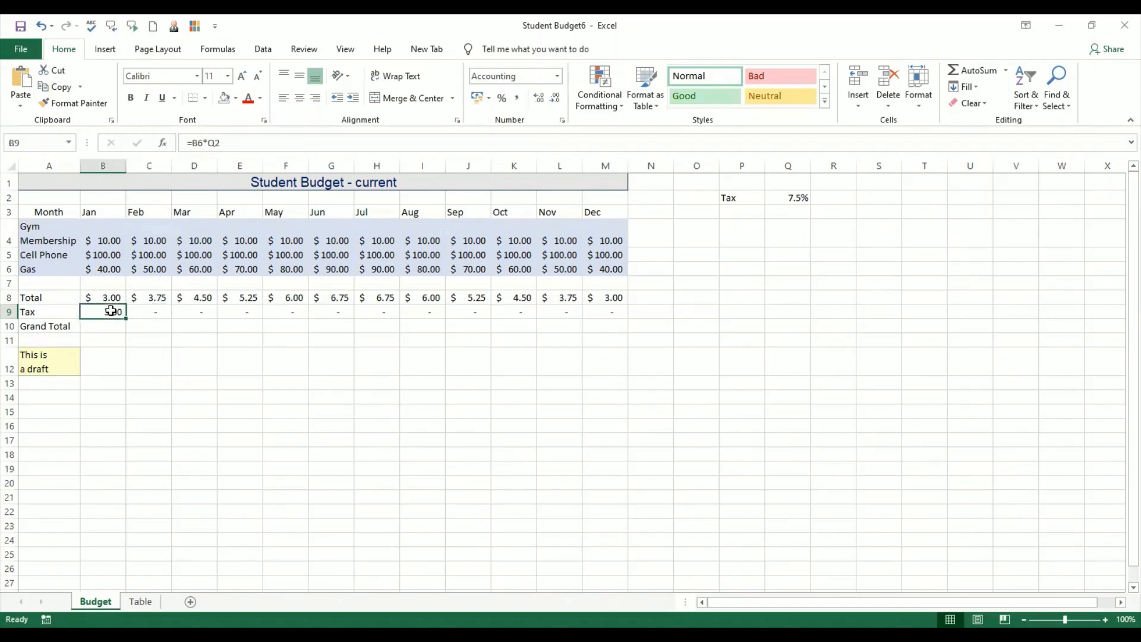
Step: Inspect the B6 and Q2 references inside the B9 formula and check them against the copied formula in C9
double_click(203, 143)
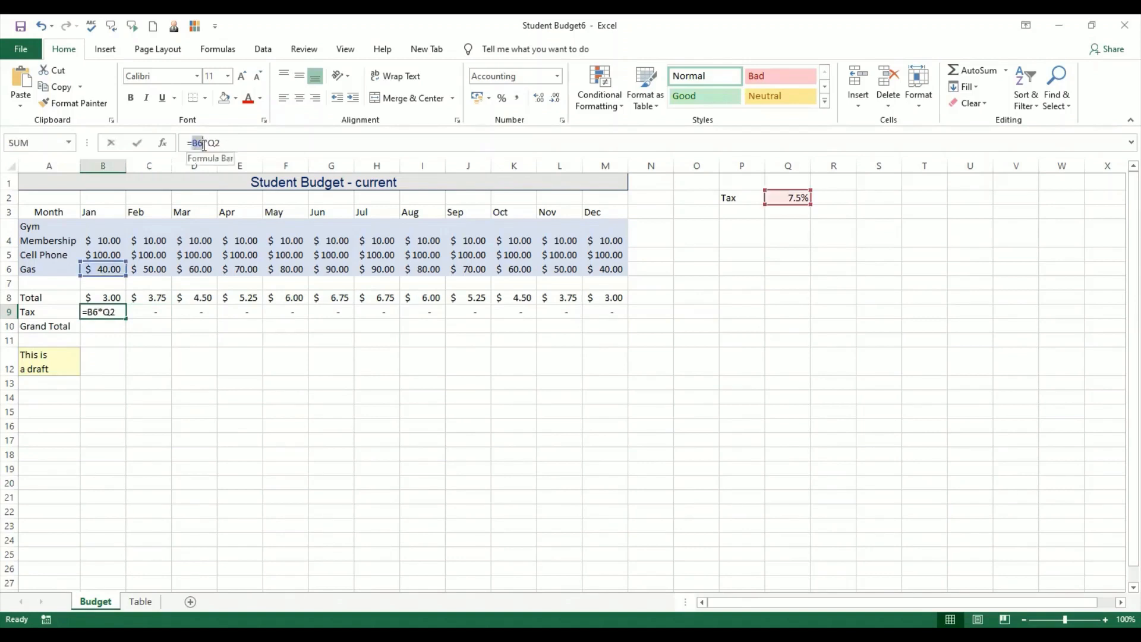
double_click(223, 142)
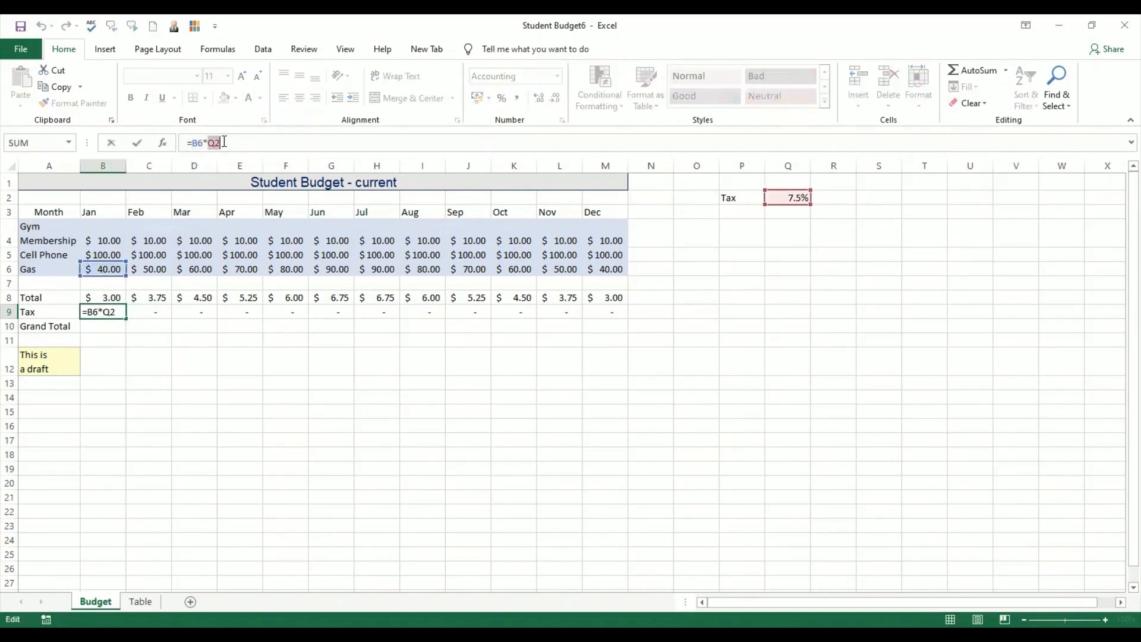
left_click(224, 142)
left_click(156, 309)
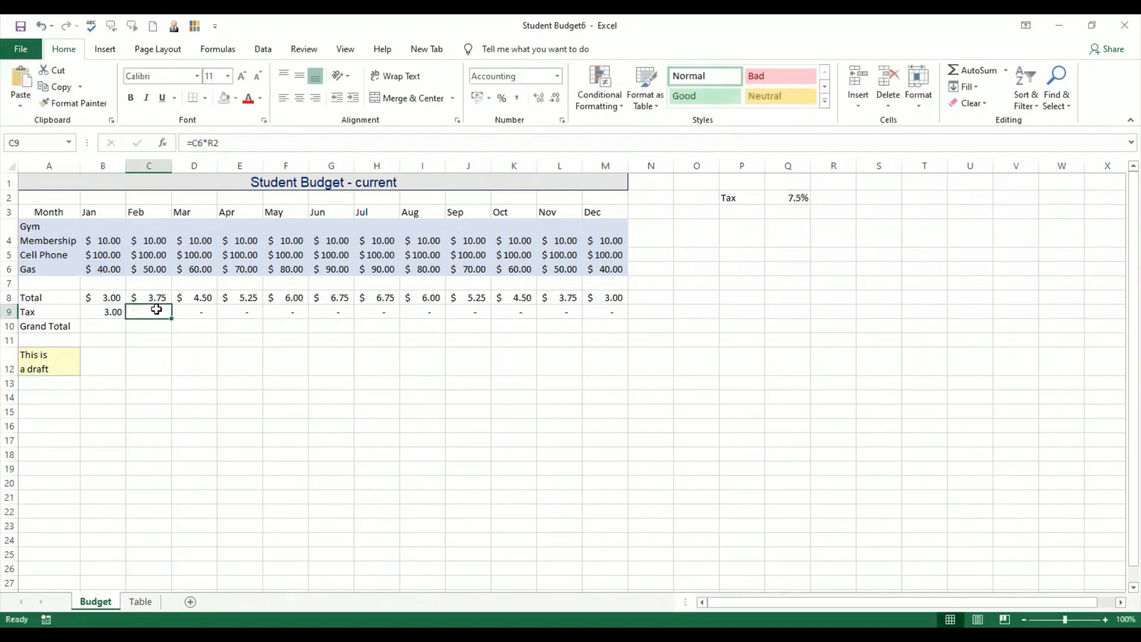
left_click(116, 310)
left_click_drag(126, 319, 153, 311)
left_click(151, 312)
left_click(107, 312)
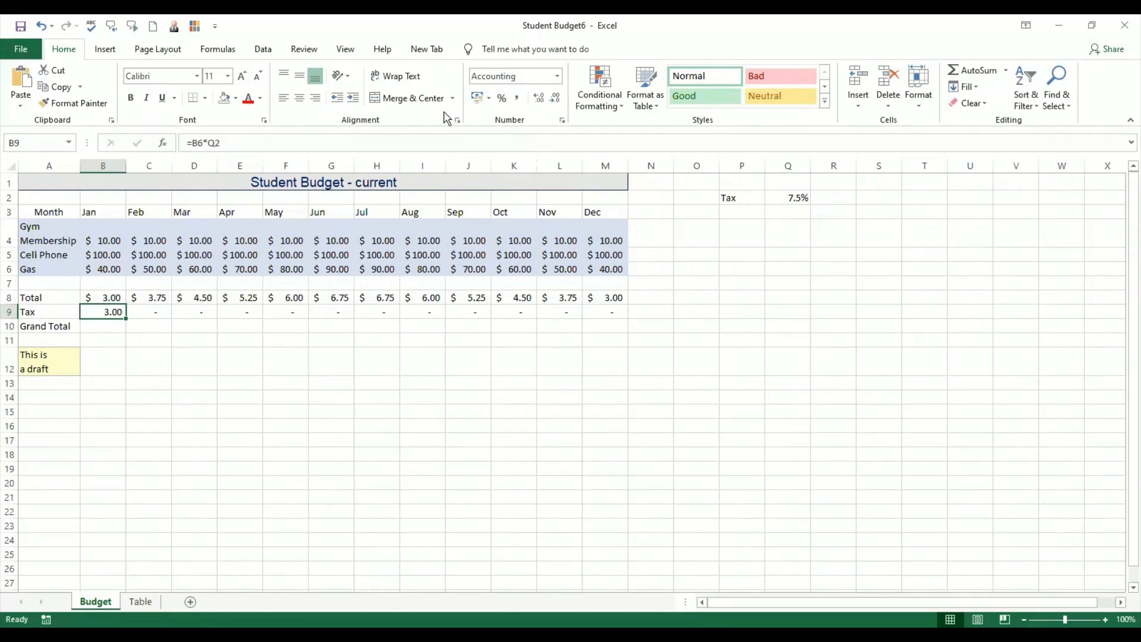
Step: Examine the tax rate cell Q2 and the cells beside it from R2 to V2
left_click(784, 201)
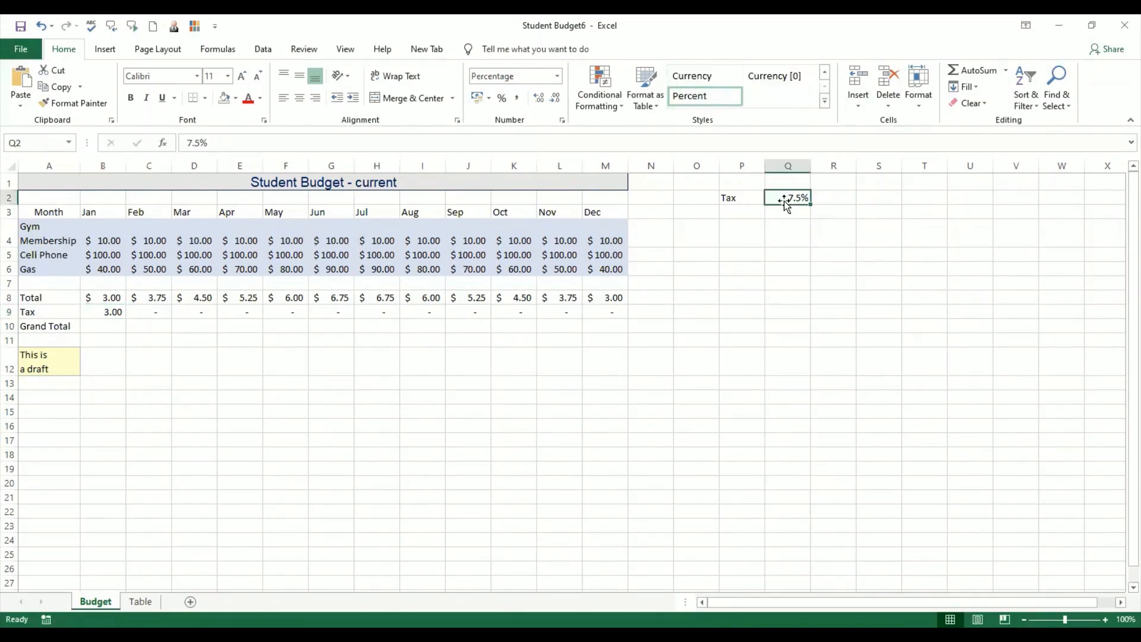
left_click(841, 197)
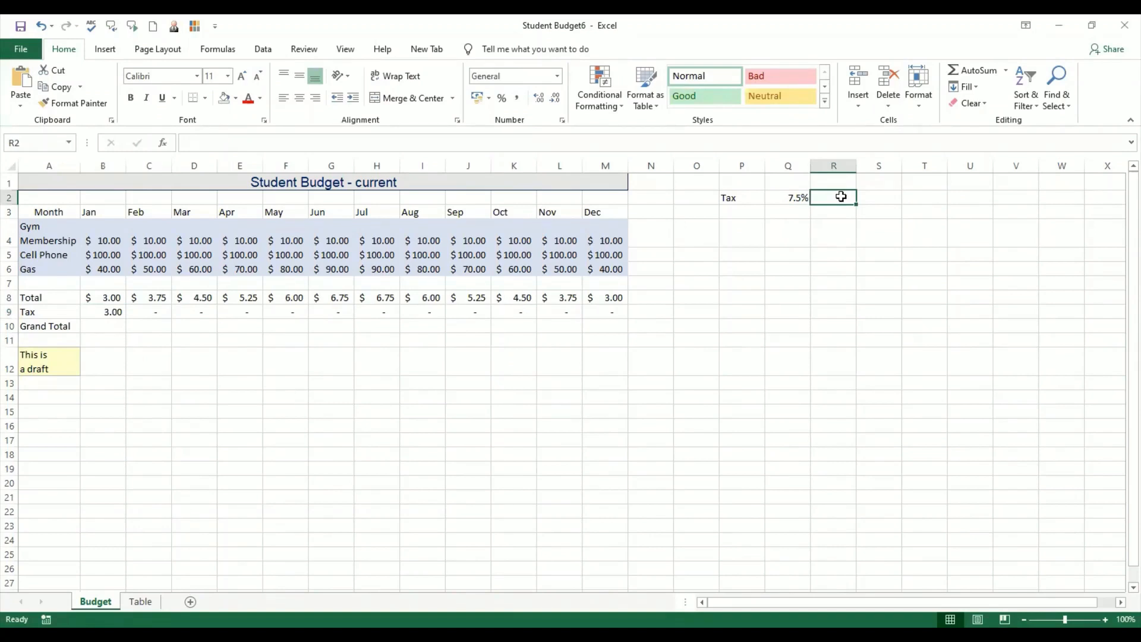
left_click(882, 197)
left_click(916, 197)
left_click(982, 197)
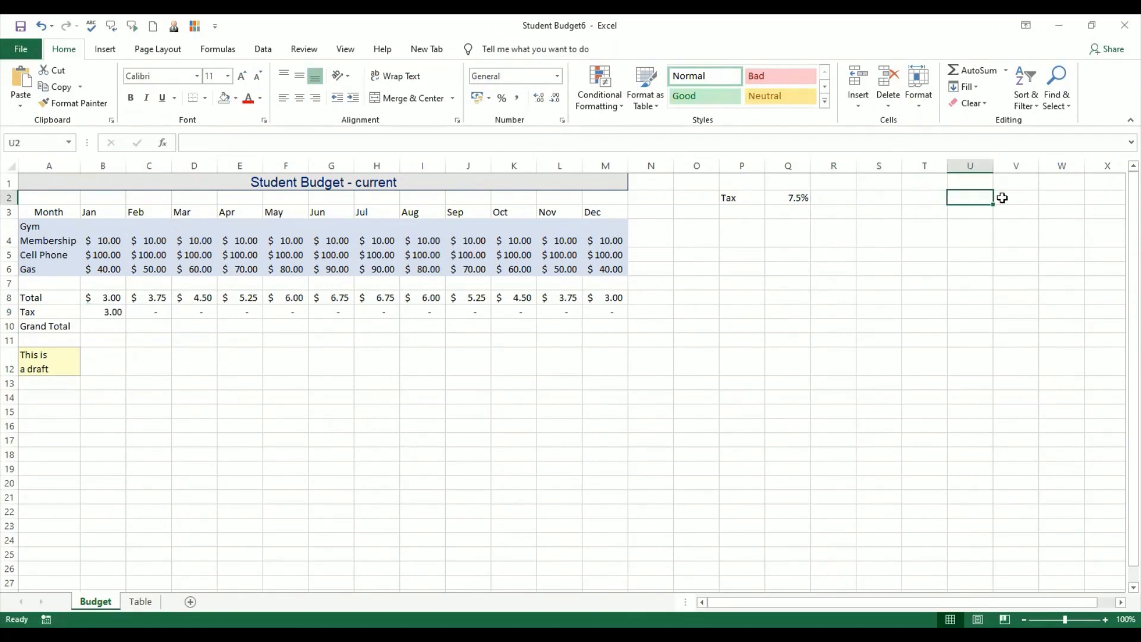
left_click(1014, 198)
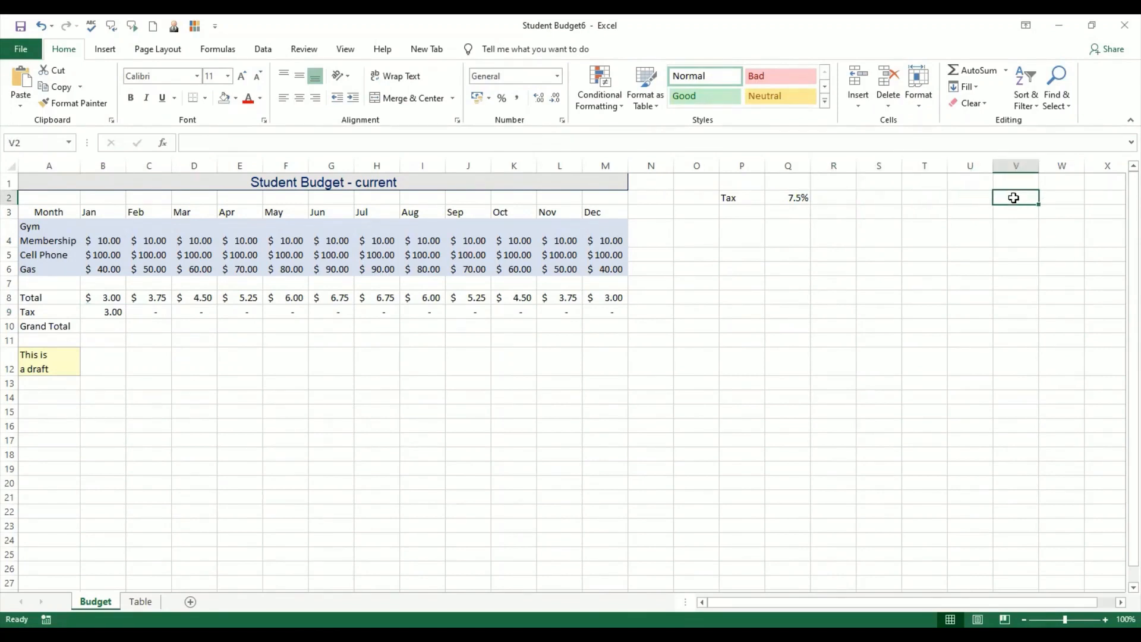
left_click(795, 198)
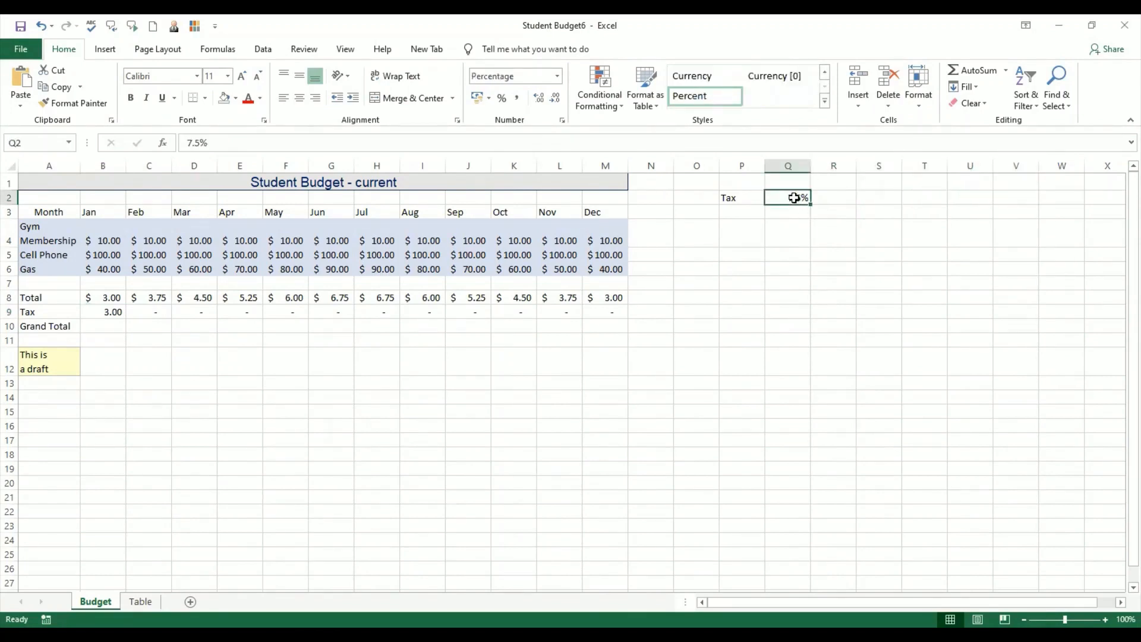
Step: Check how the reference shifts in the copied row 9 formulas between March and October
left_click(206, 312)
left_click(235, 313)
left_click(294, 315)
left_click(341, 309)
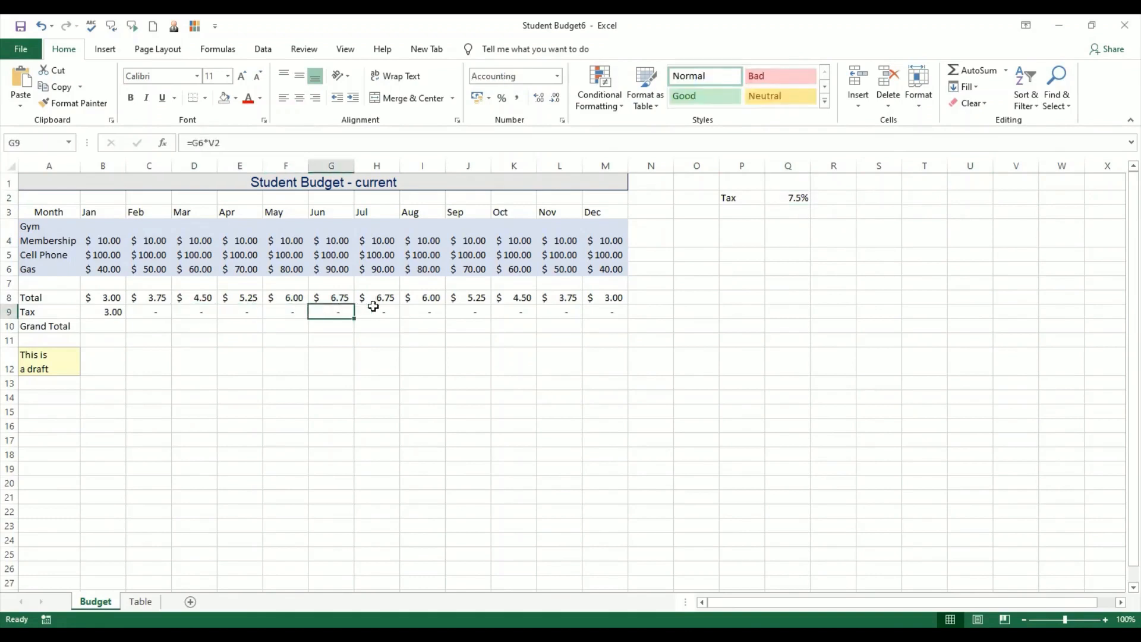
left_click(373, 307)
left_click(425, 308)
left_click(493, 312)
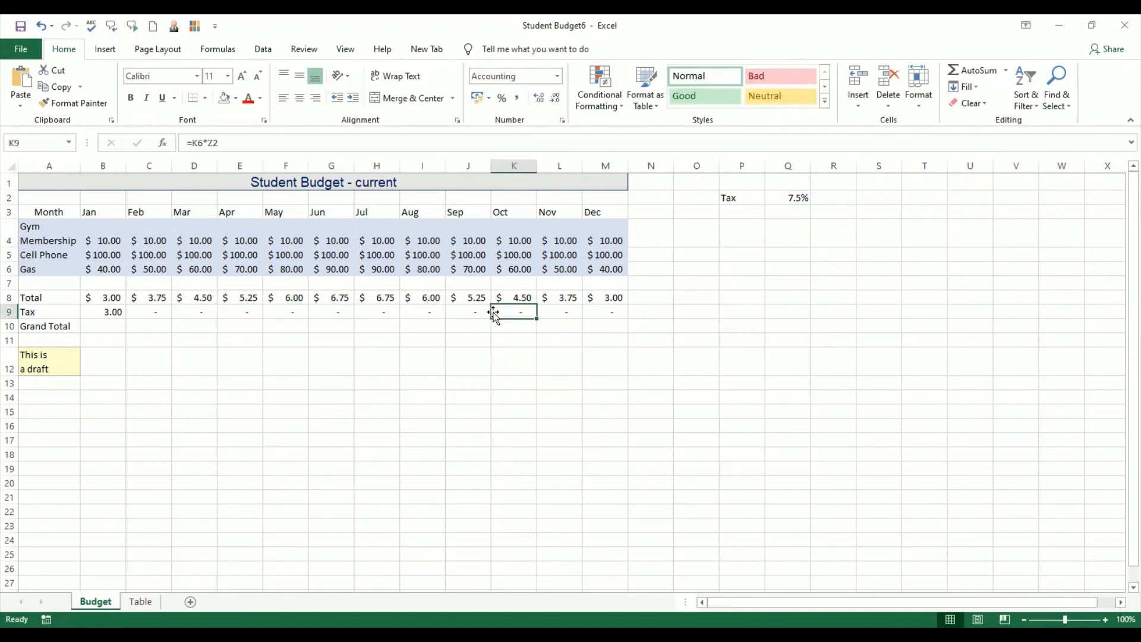
Step: Review the relative formula in B9 and compare tax rate cell Q2 with neighbouring cell R2
left_click(114, 310)
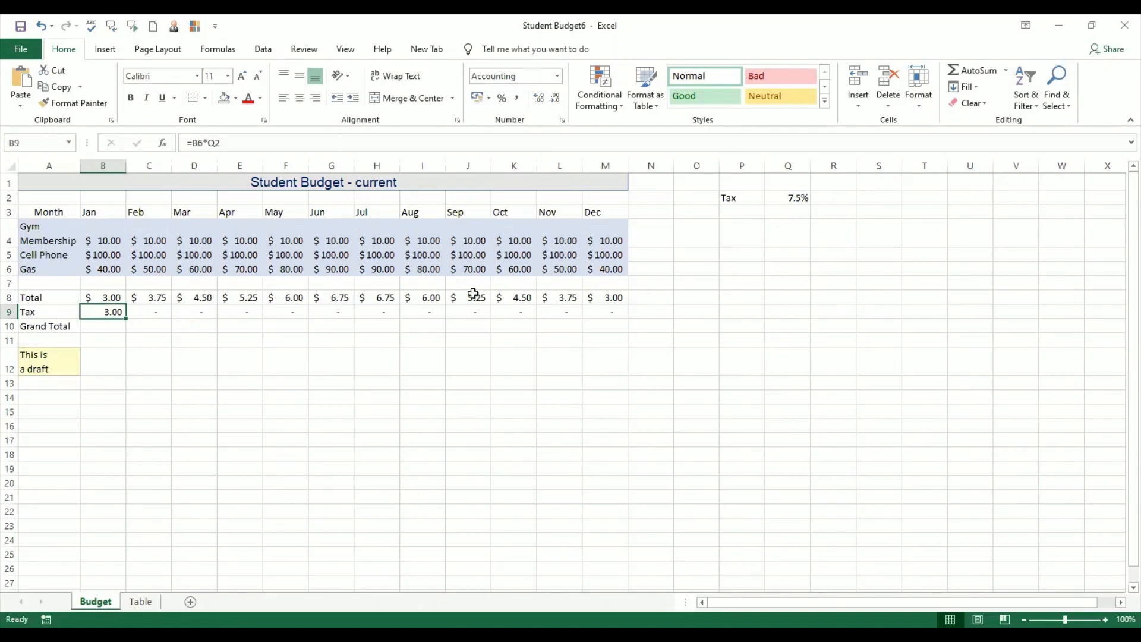
left_click(787, 200)
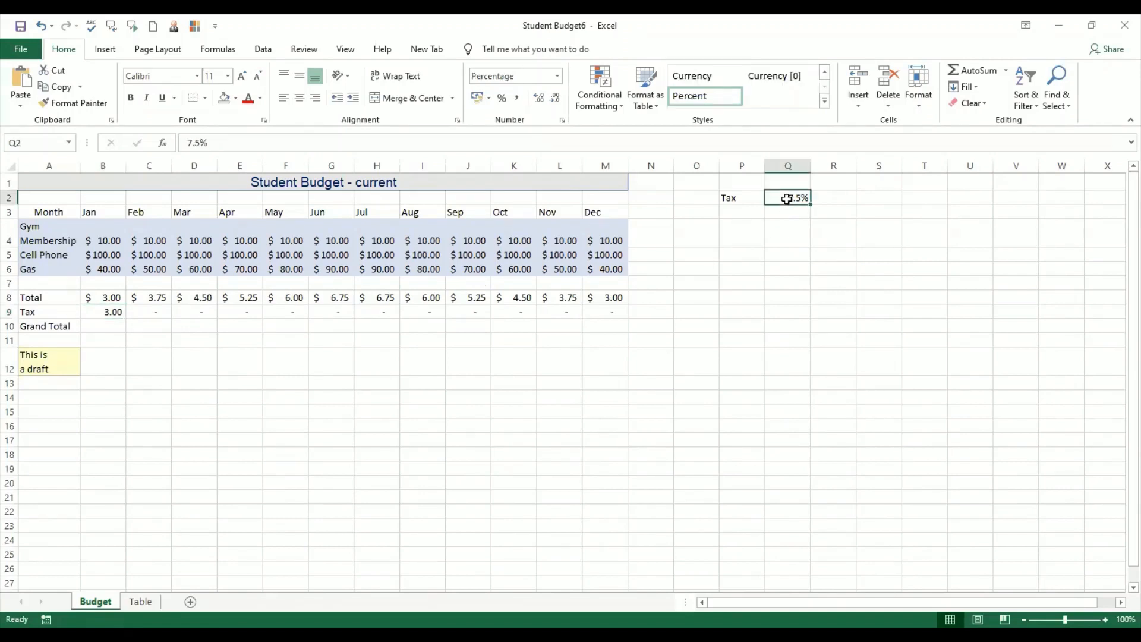
left_click(831, 199)
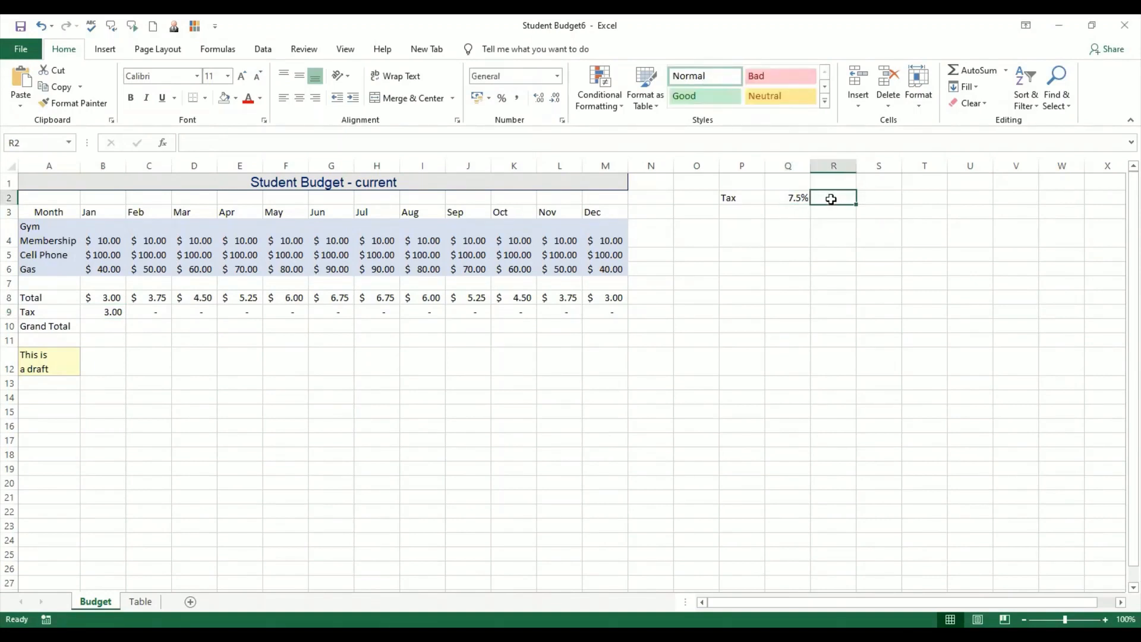
left_click(796, 198)
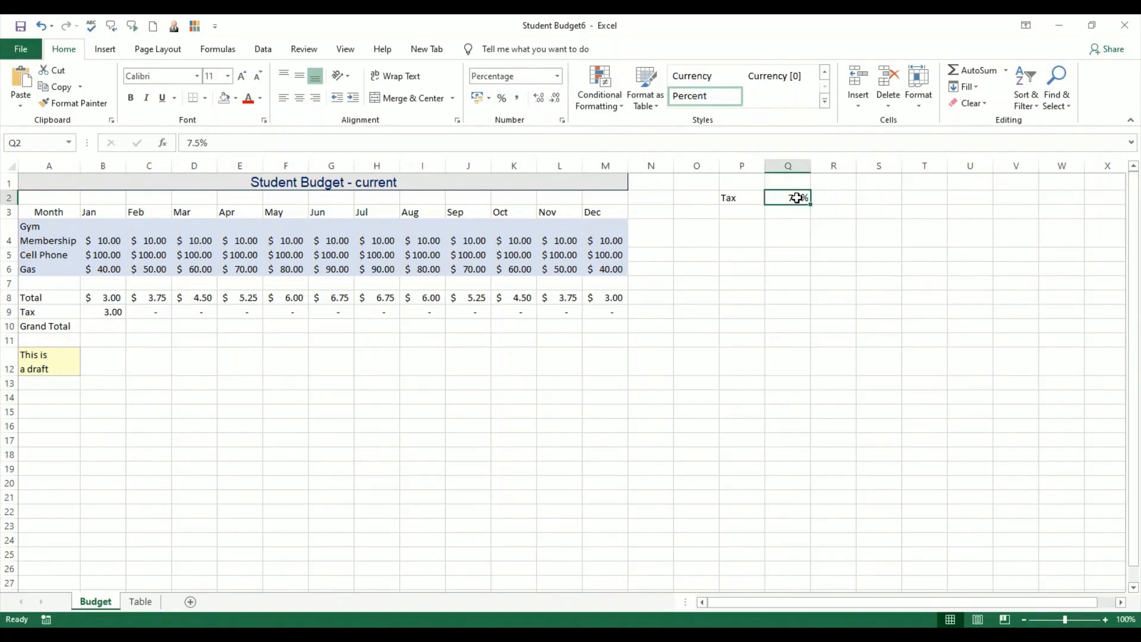
left_click(834, 198)
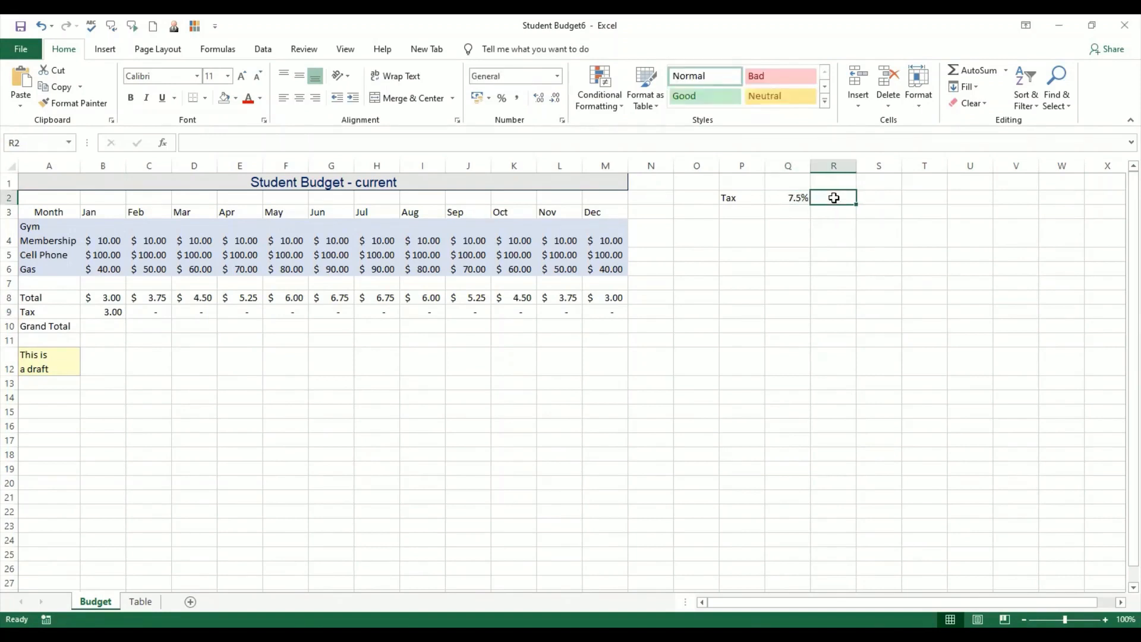
left_click(787, 201)
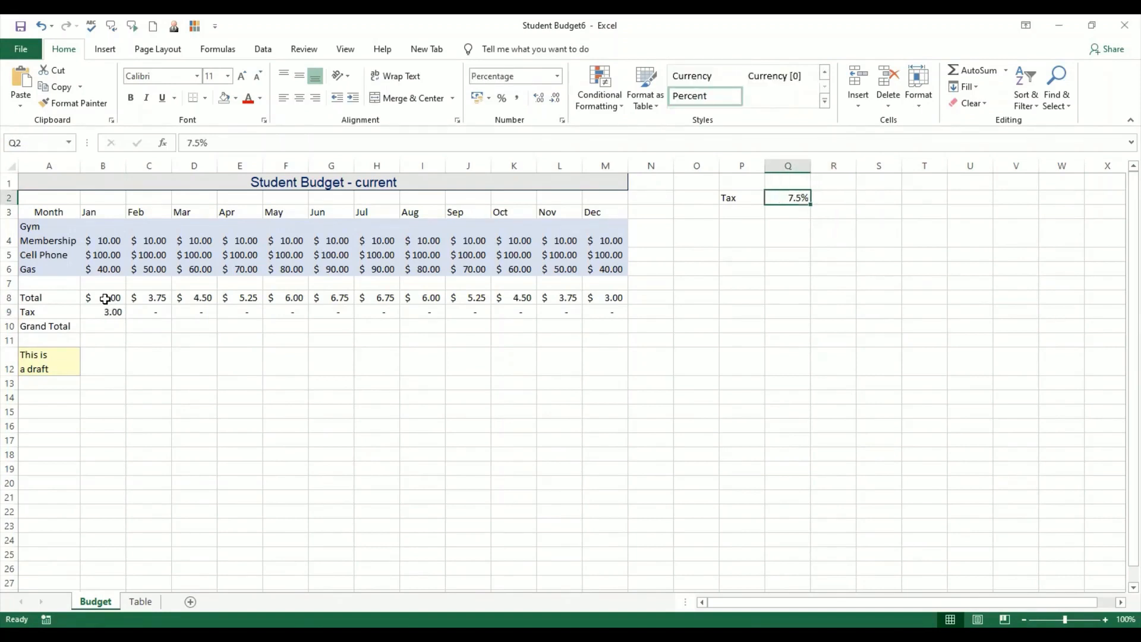
Step: Make the tax rate reference absolute in January's row 9 tax formula so that B9 reads =B6*$Q$2, matching the B8 pattern
left_click(107, 298)
left_click(143, 303)
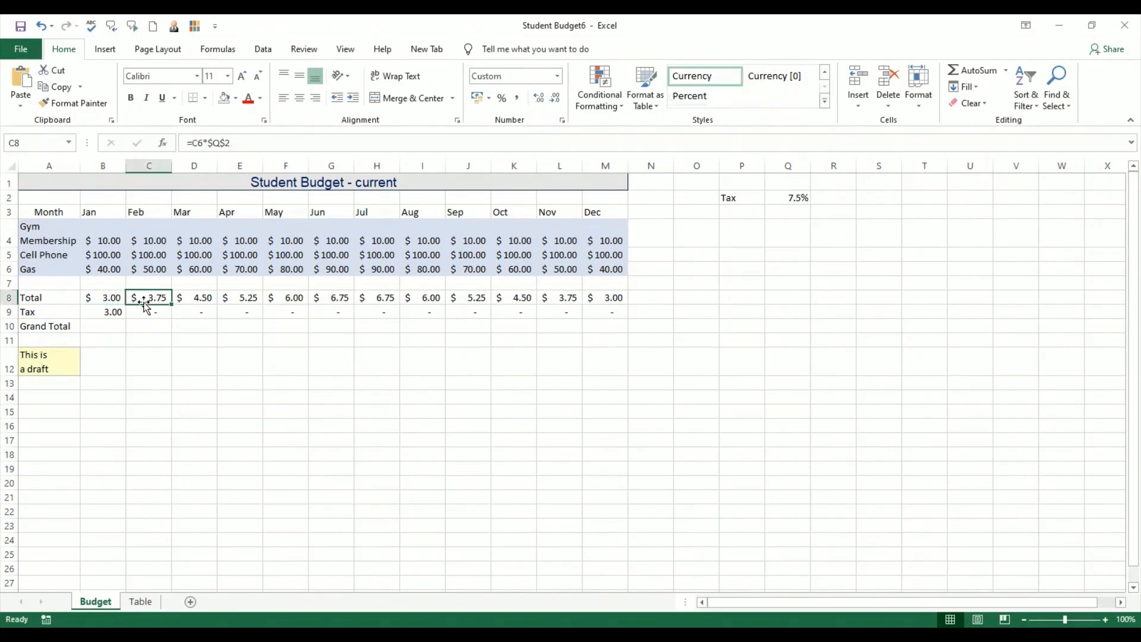
left_click(107, 298)
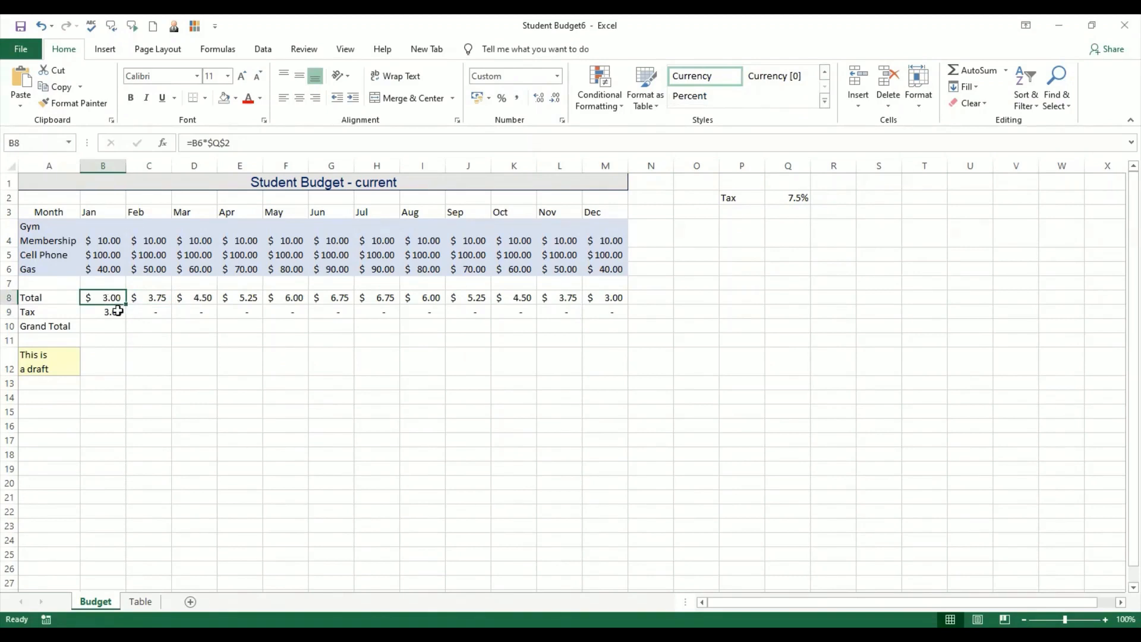
left_click(116, 310)
left_click(211, 148)
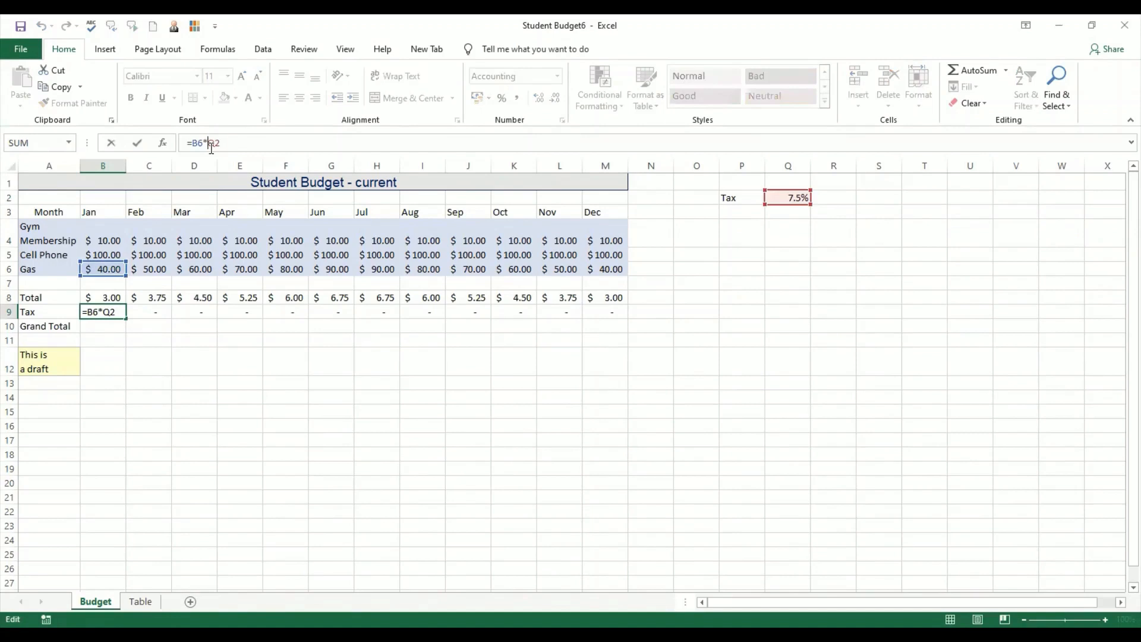
type("$Q$")
key("Return")
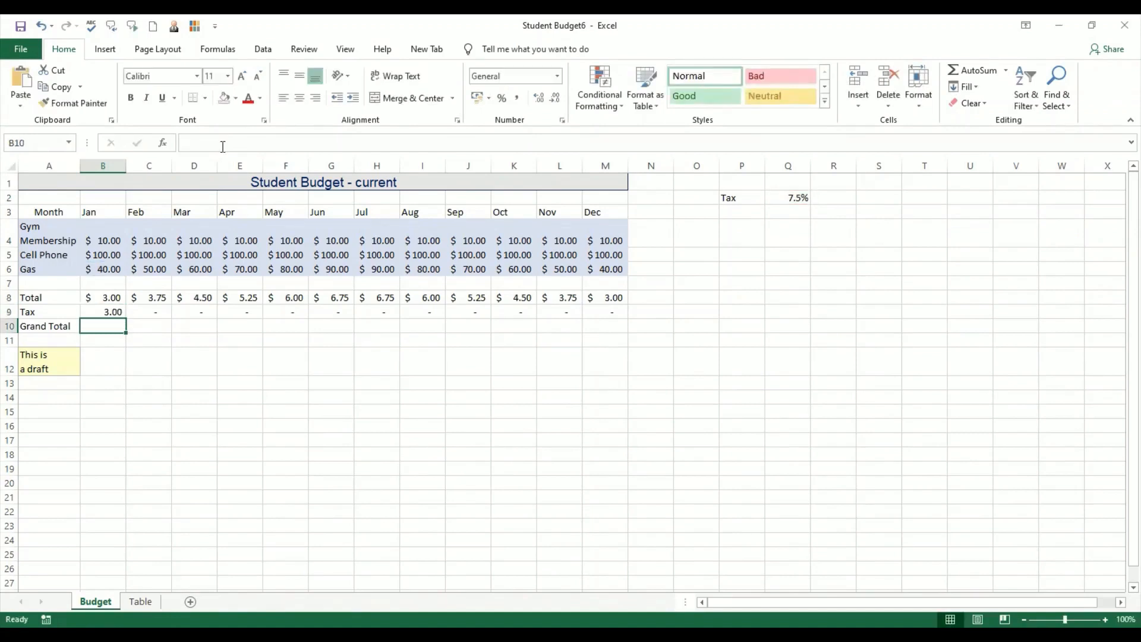
Step: Copy the B9 tax formula across row 9 through December in M9
left_click(113, 311)
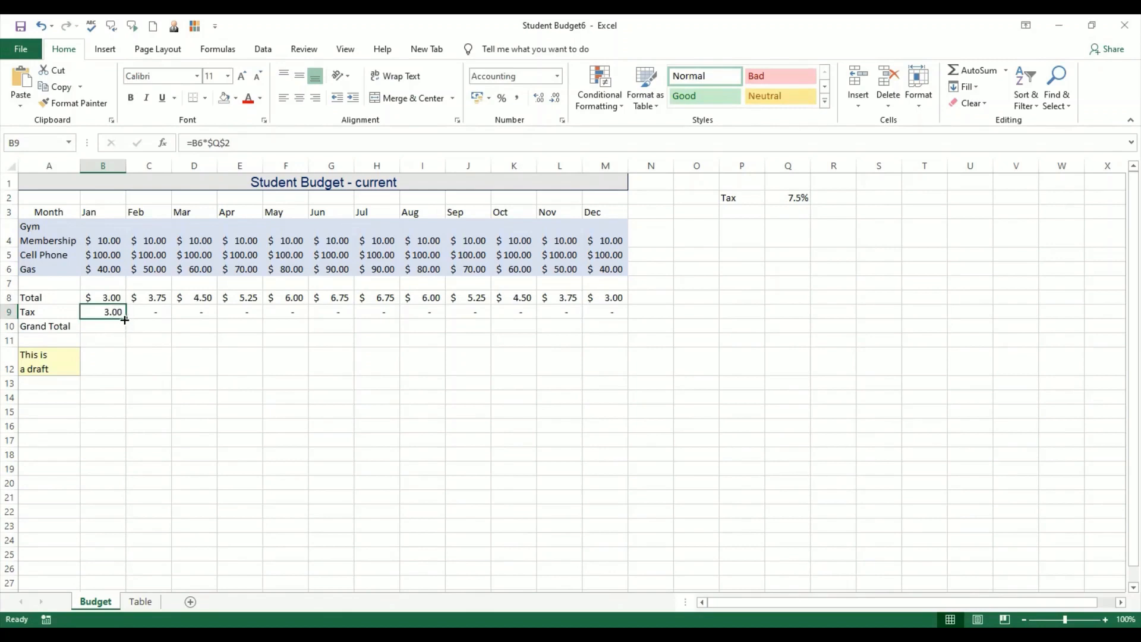
left_click_drag(126, 319, 620, 320)
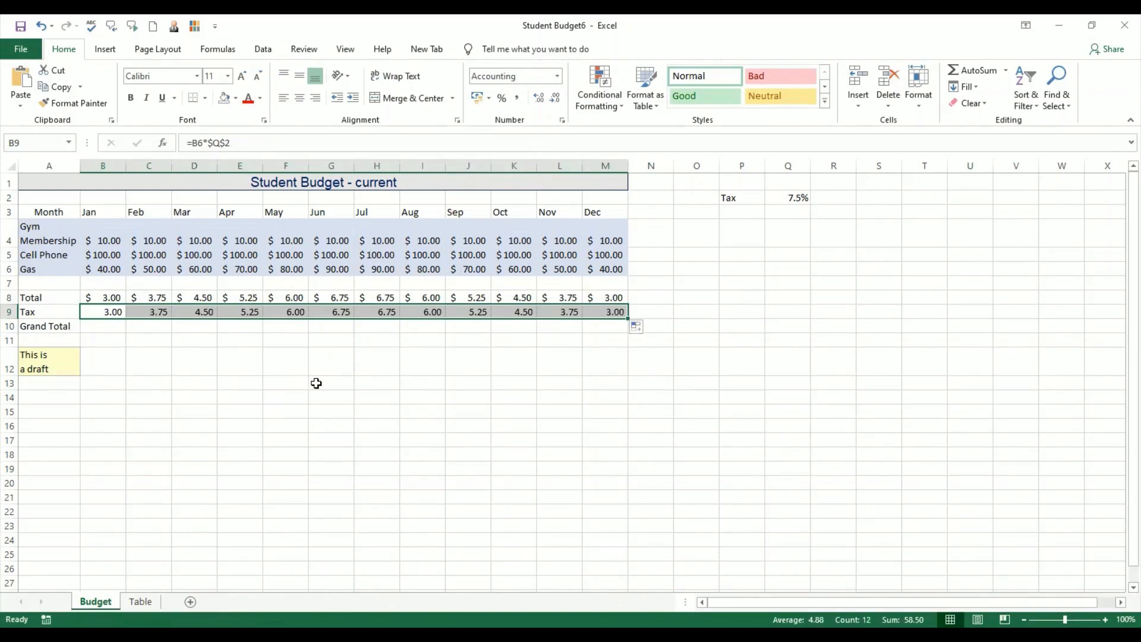
left_click(316, 383)
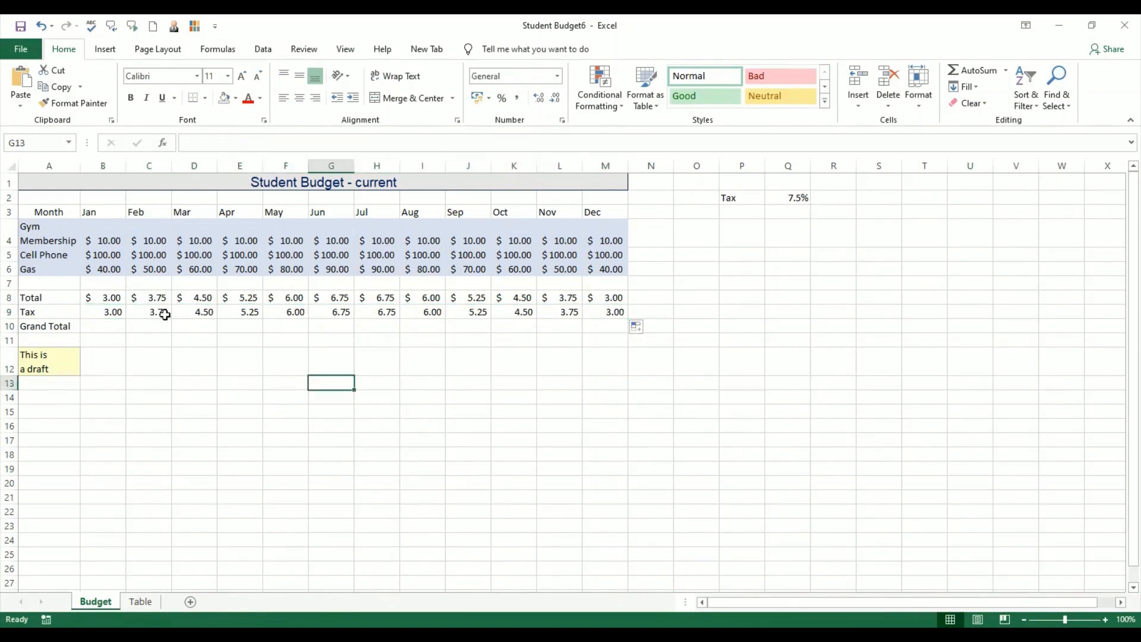
Step: Review the absolute reference in the B9 formula and compare it with tax rate cell Q2
left_click(112, 311)
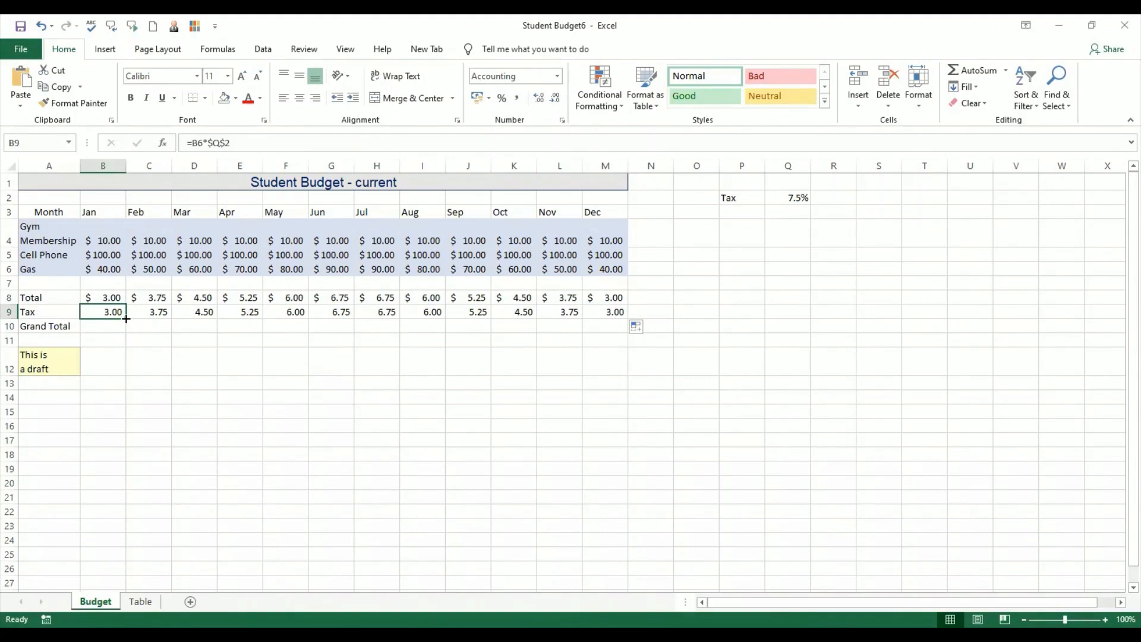
left_click(785, 196)
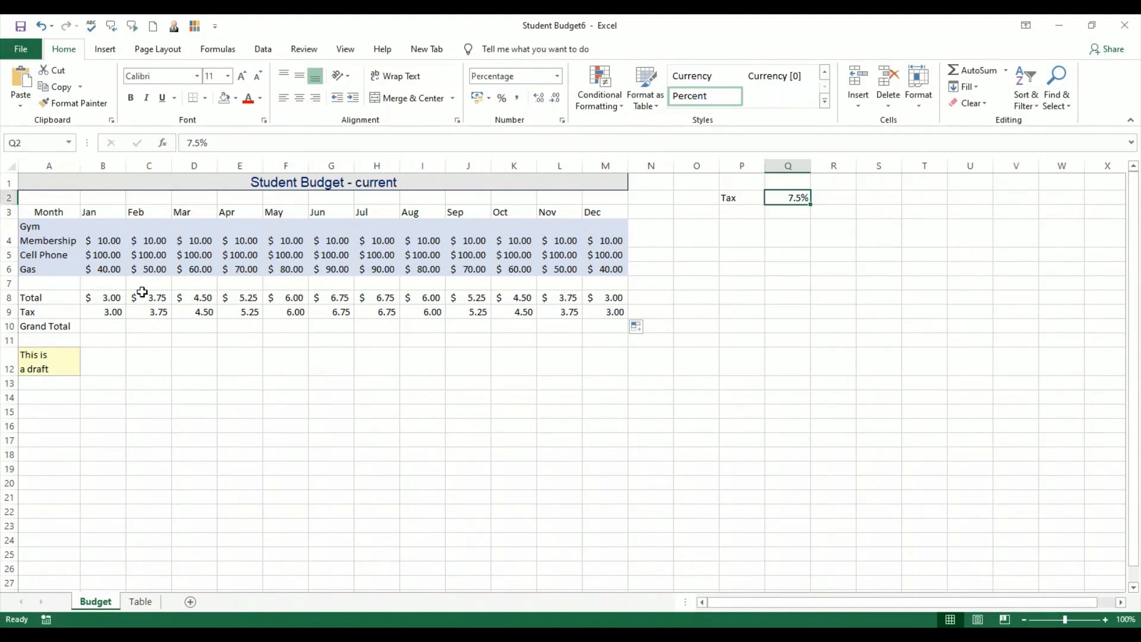
left_click(107, 310)
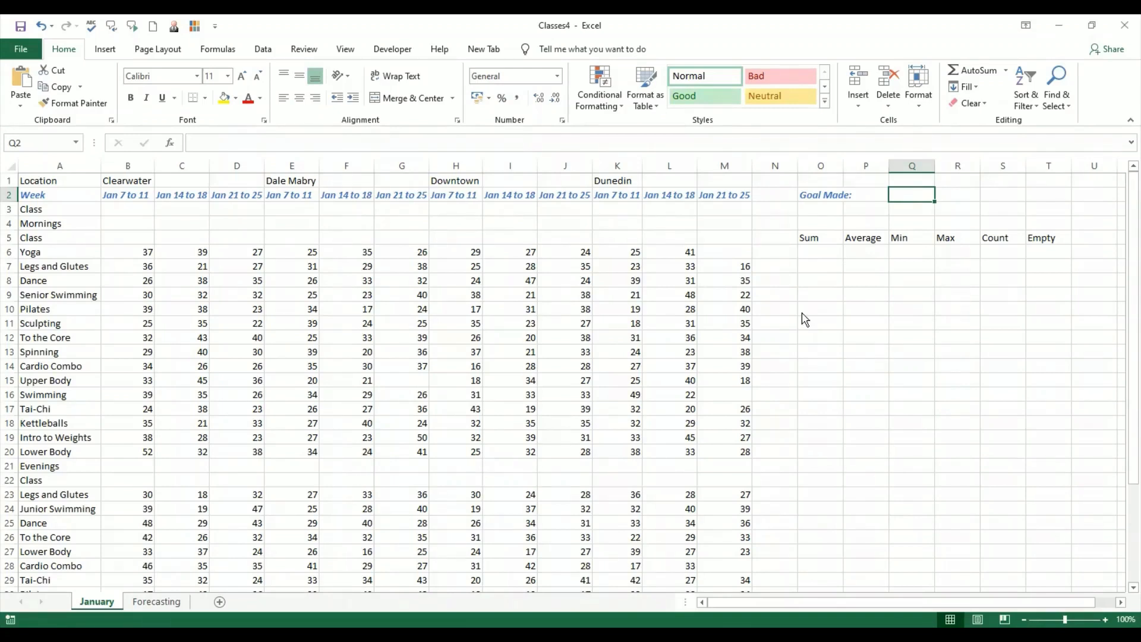
Step: Examine the Yoga attendance figures on the January sheet of Classes4, location by location from Clearwater to Dunedin
left_click(822, 269)
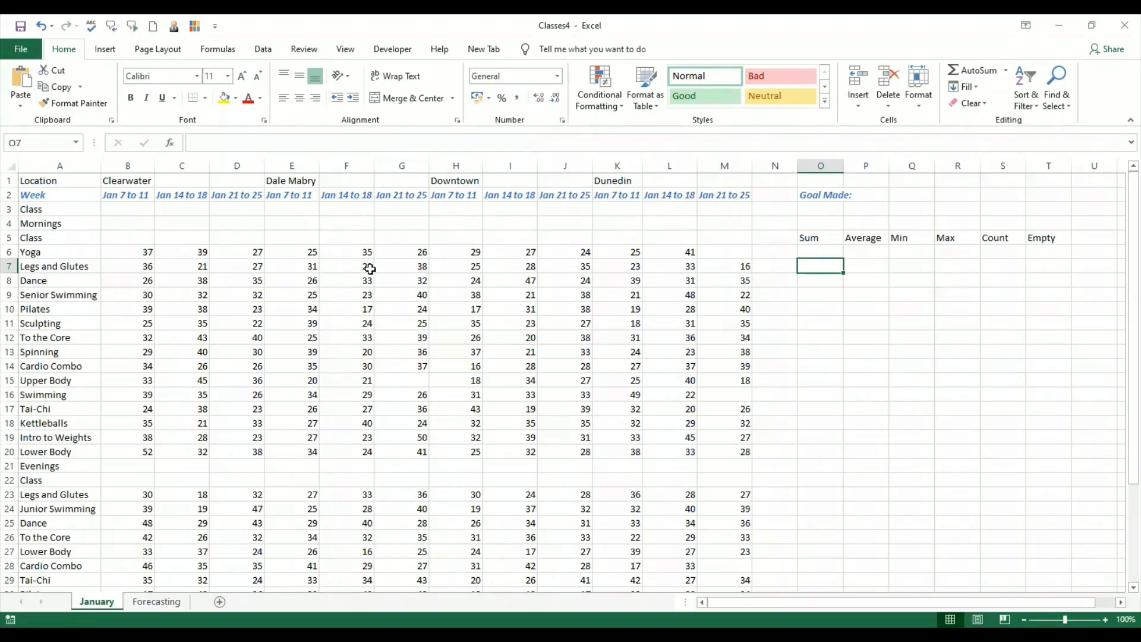
left_click(142, 252)
left_click(193, 250)
left_click(247, 250)
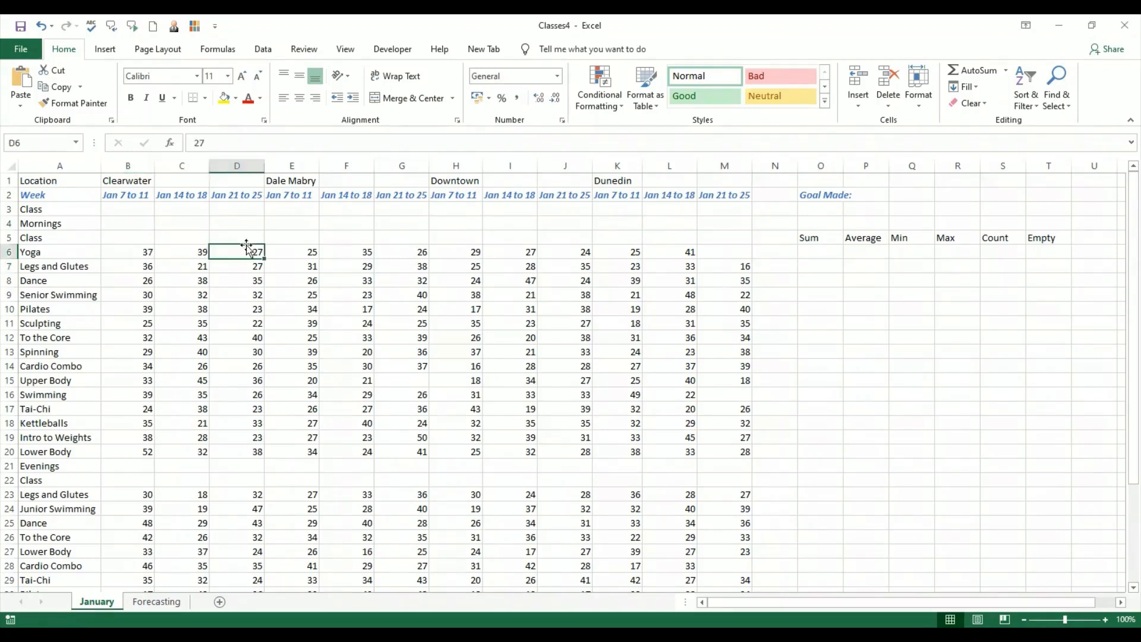
left_click(302, 253)
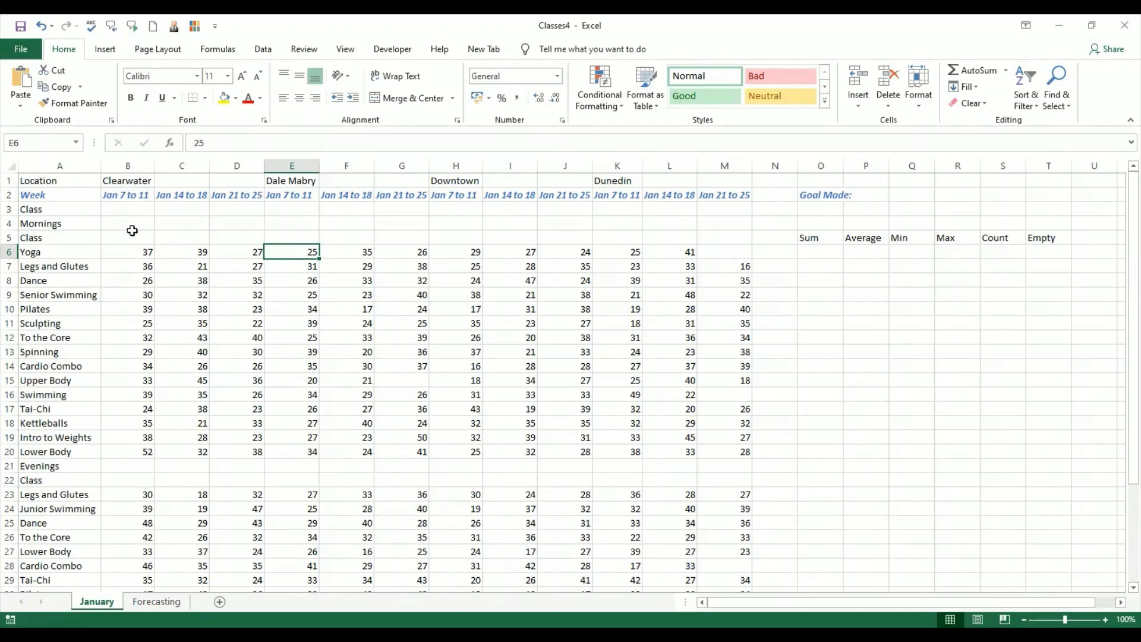
left_click(140, 252)
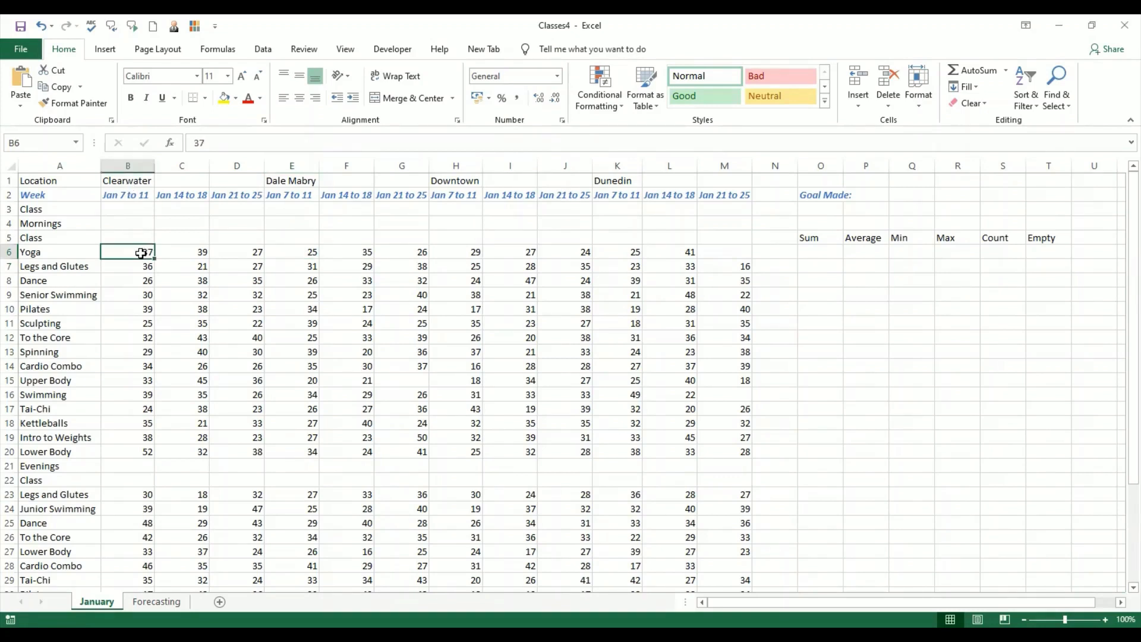
left_click(147, 179)
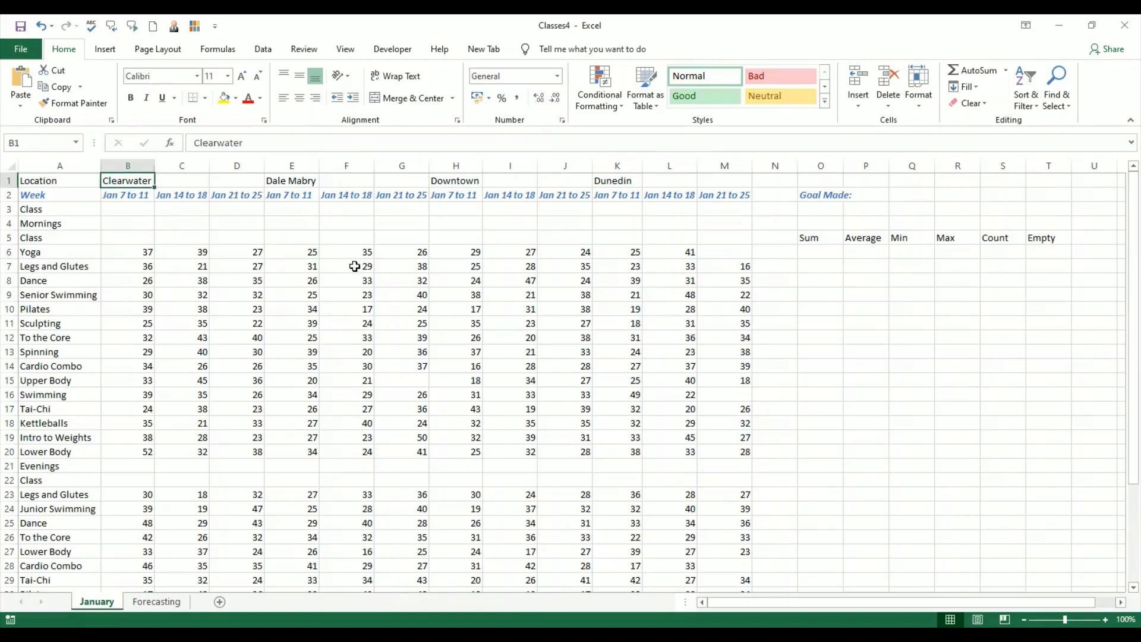
left_click(308, 252)
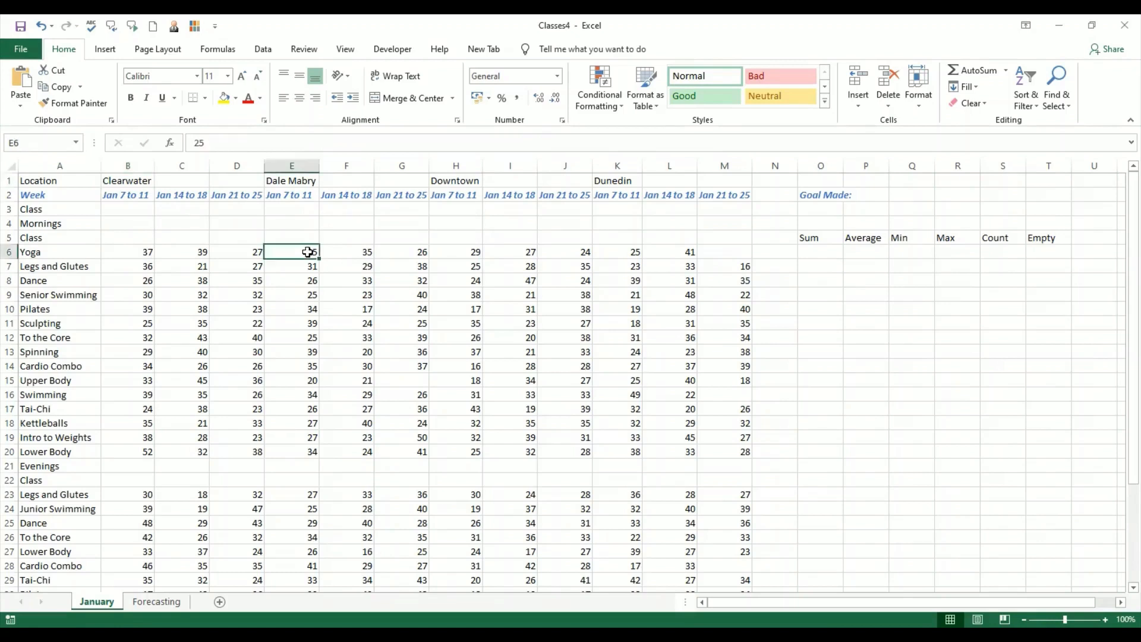
left_click(460, 252)
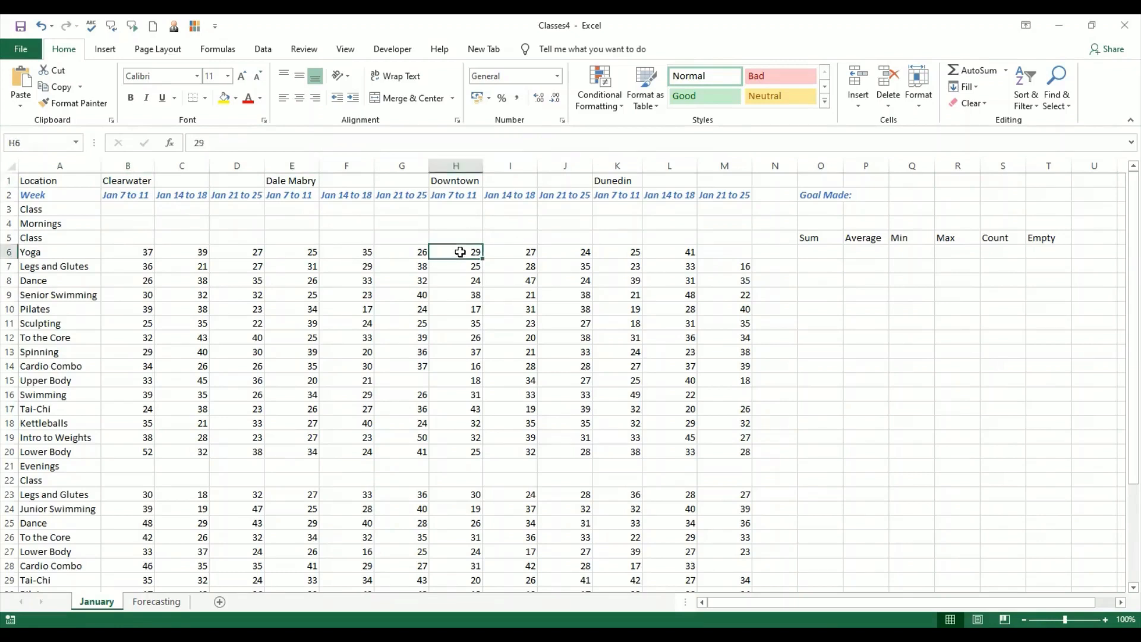
left_click(630, 252)
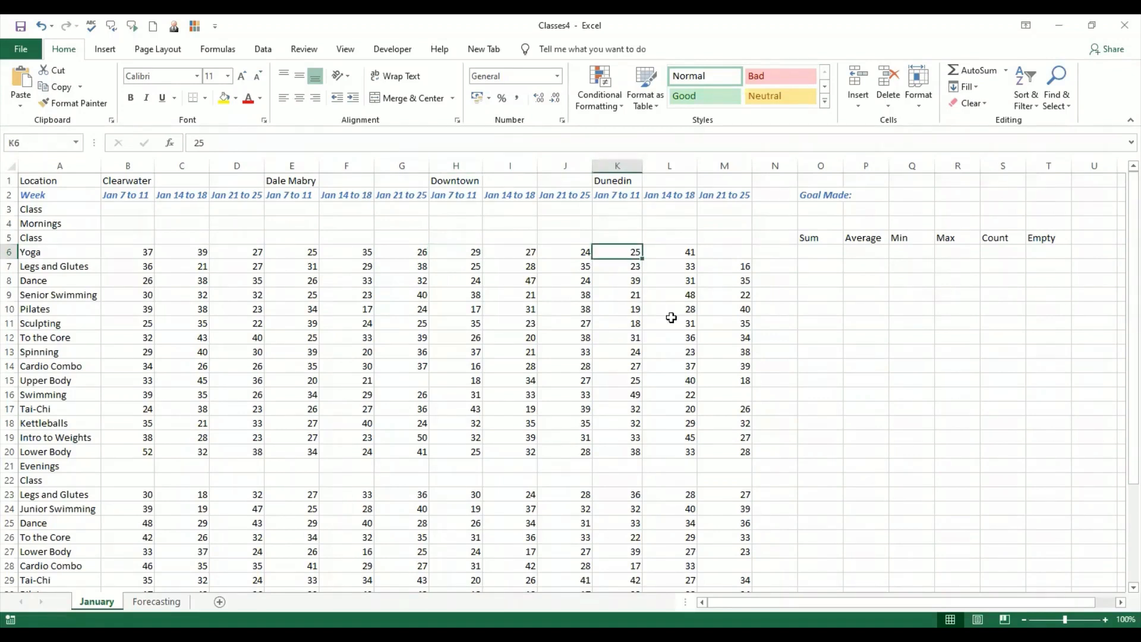
Step: Look over the morning class attendance data, including the whole Yoga row from A6 to M6 and the Mornings label
left_click(203, 321)
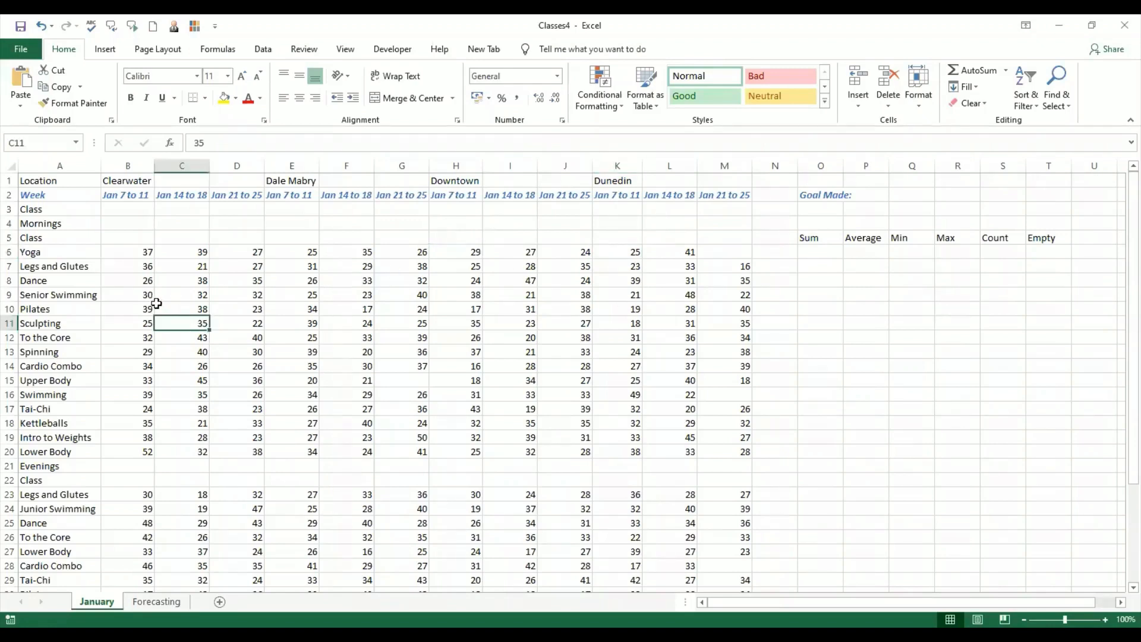
left_click(153, 303)
left_click(248, 309)
left_click(313, 321)
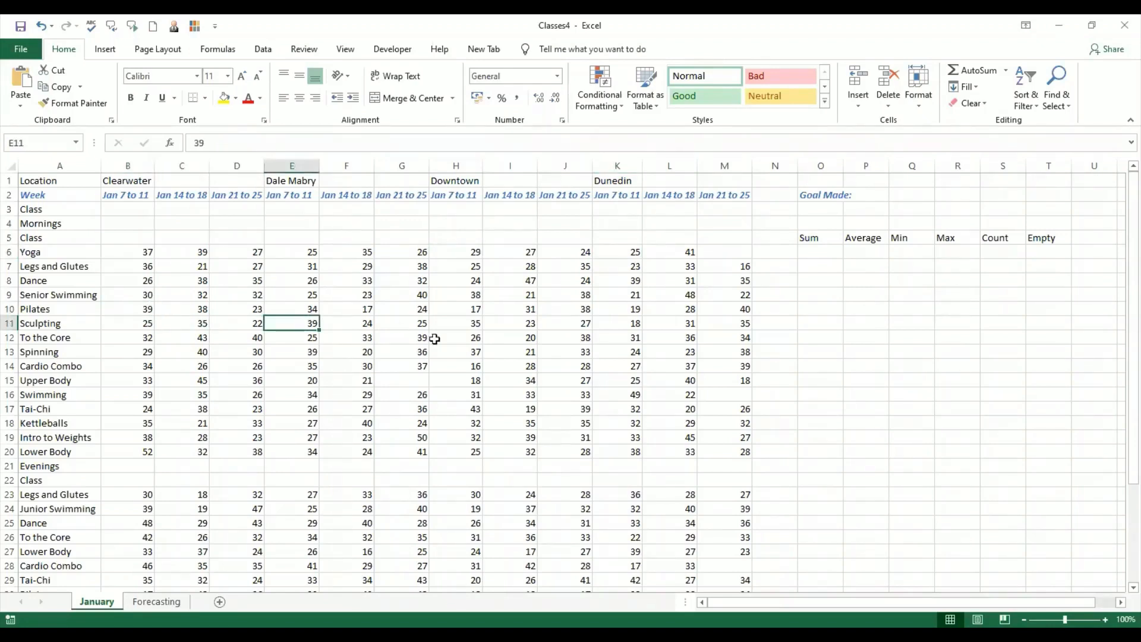
left_click(452, 343)
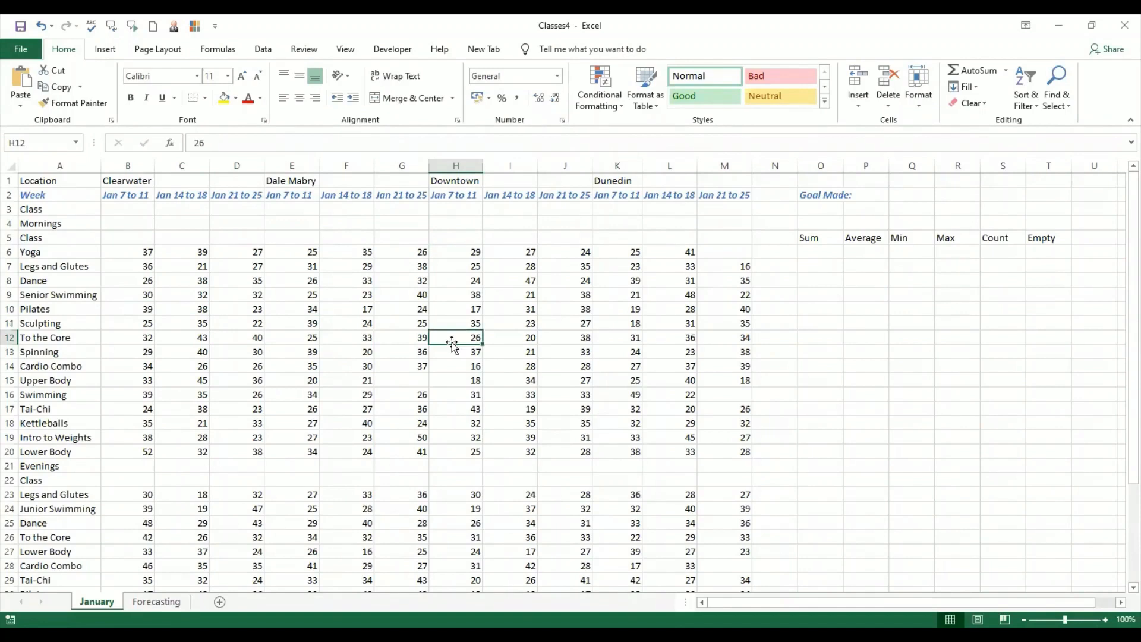
left_click(519, 321)
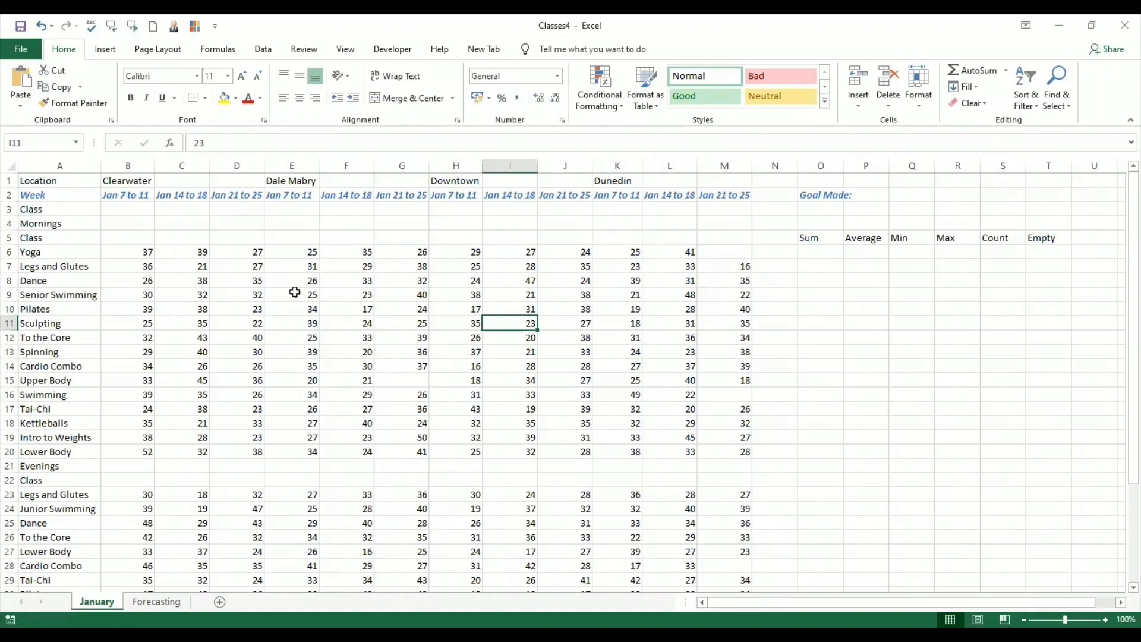
left_click_drag(65, 253, 734, 256)
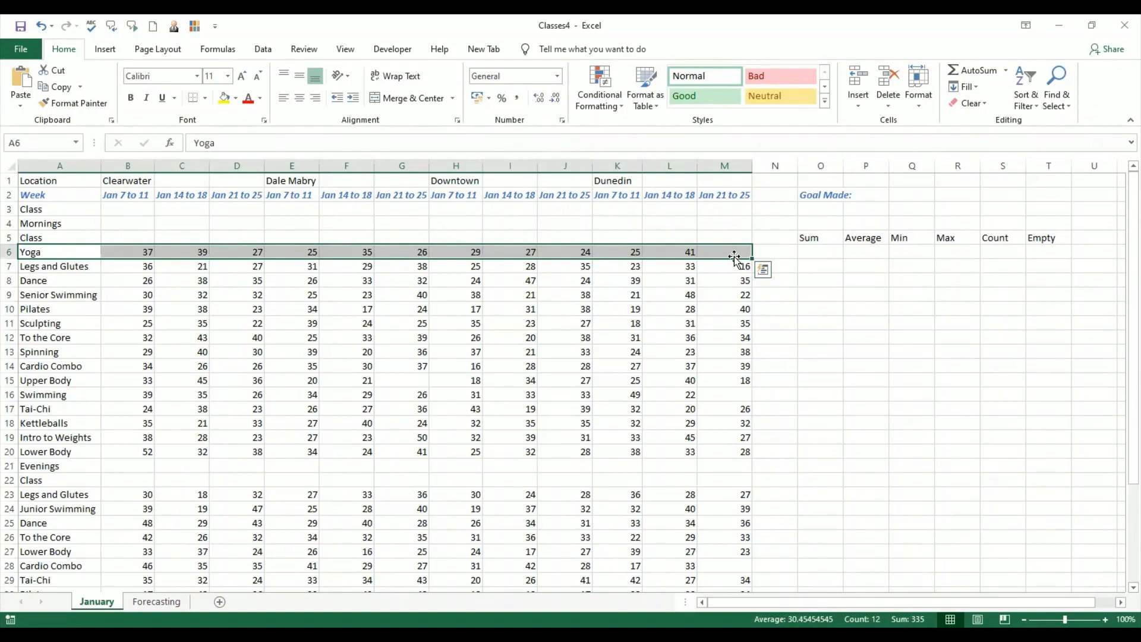
left_click(791, 337)
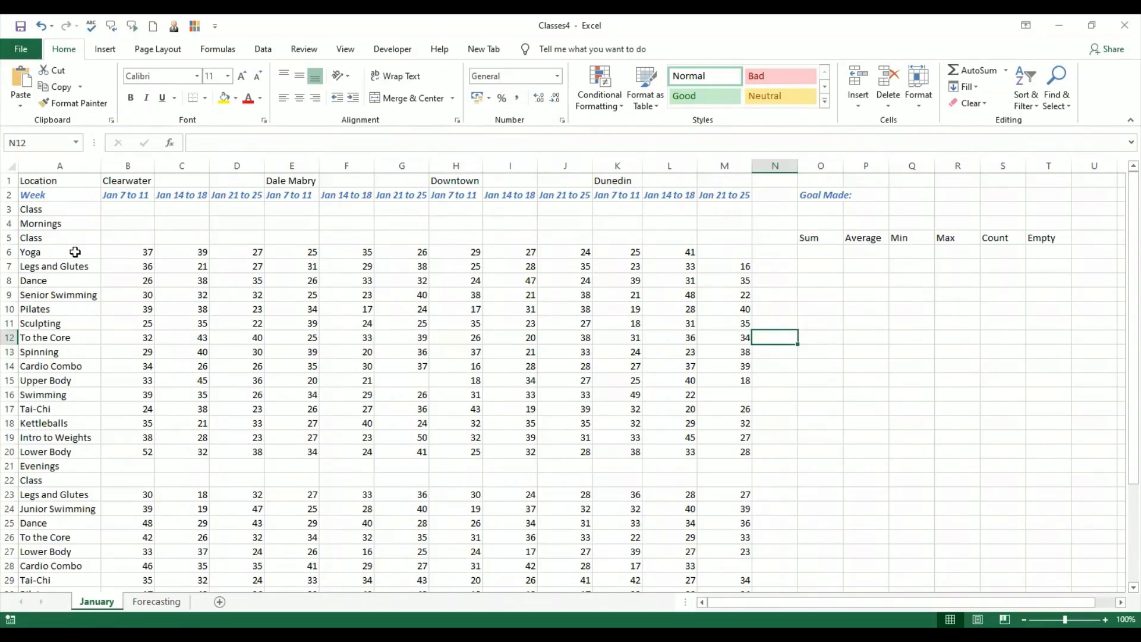
left_click(72, 224)
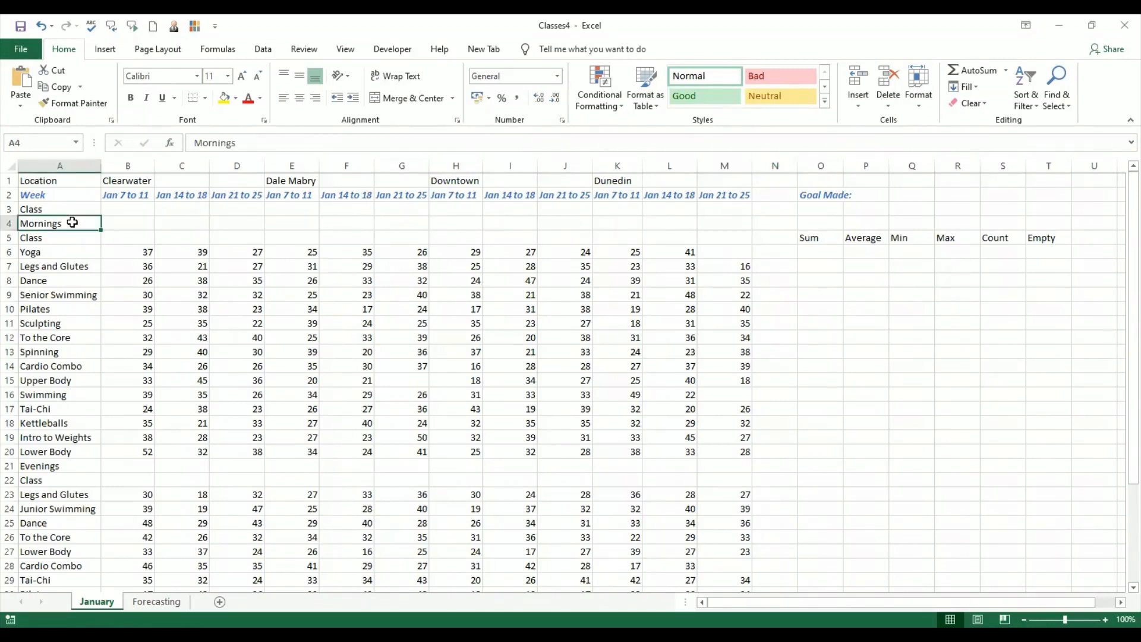
left_click(78, 248)
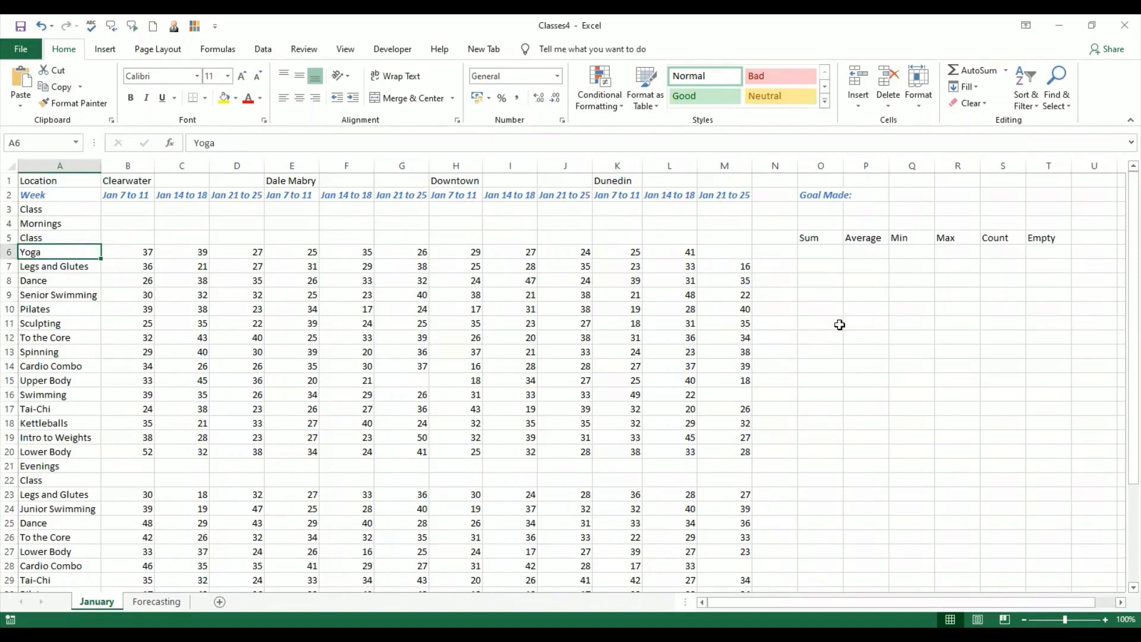
Step: Rename the Sum heading in O5 to Total Attendance and widen column O to fit the text
left_click(823, 238)
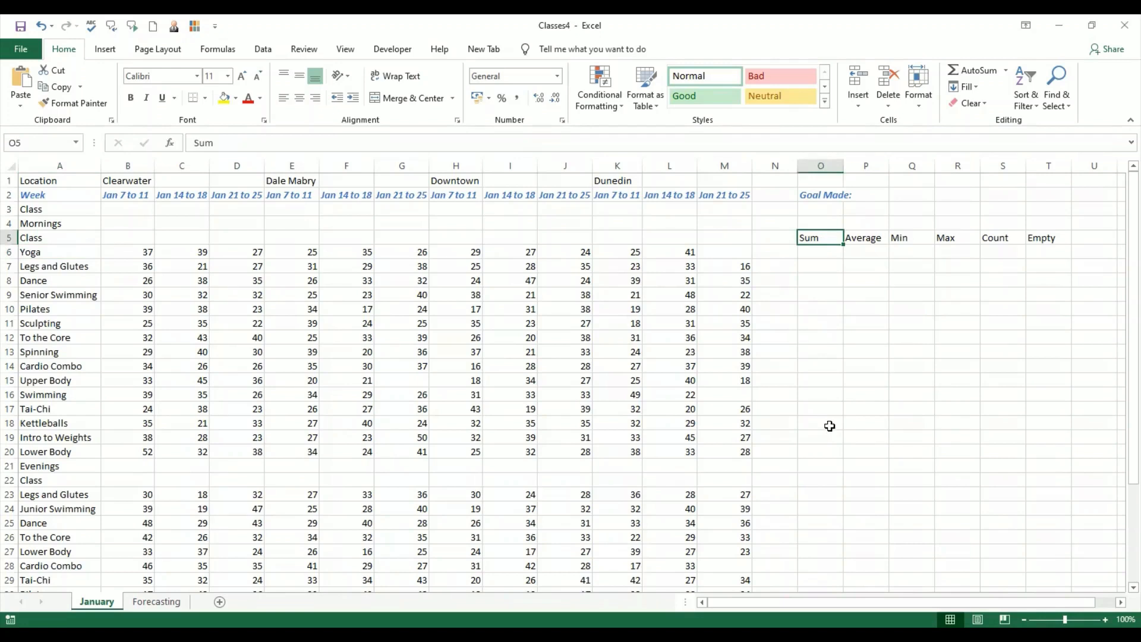
type("Total")
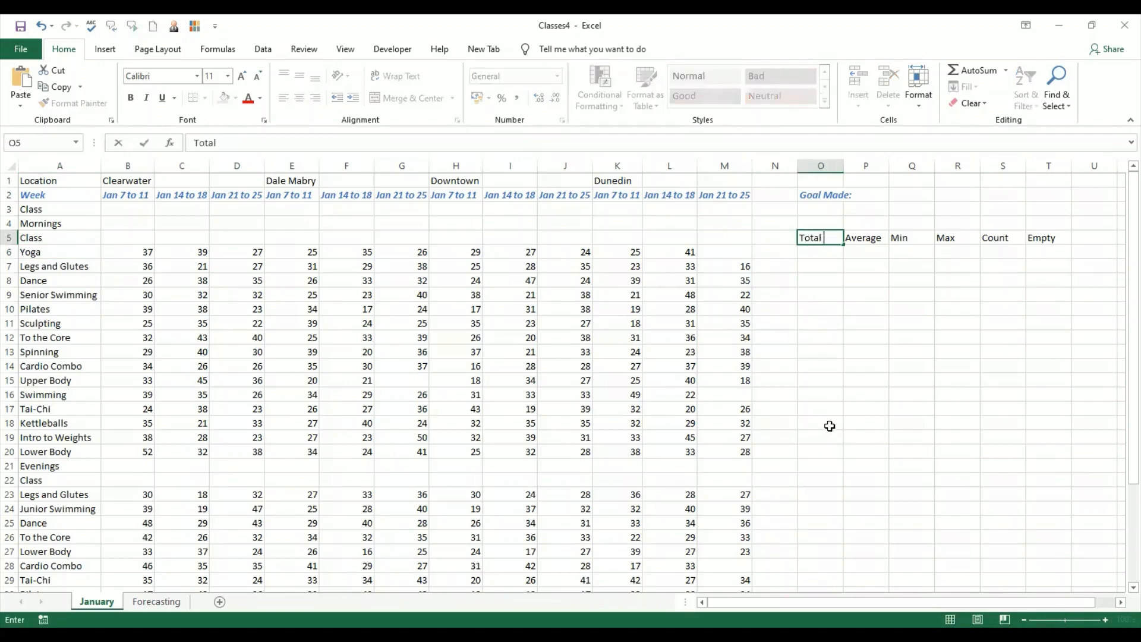
type(" Attendanc")
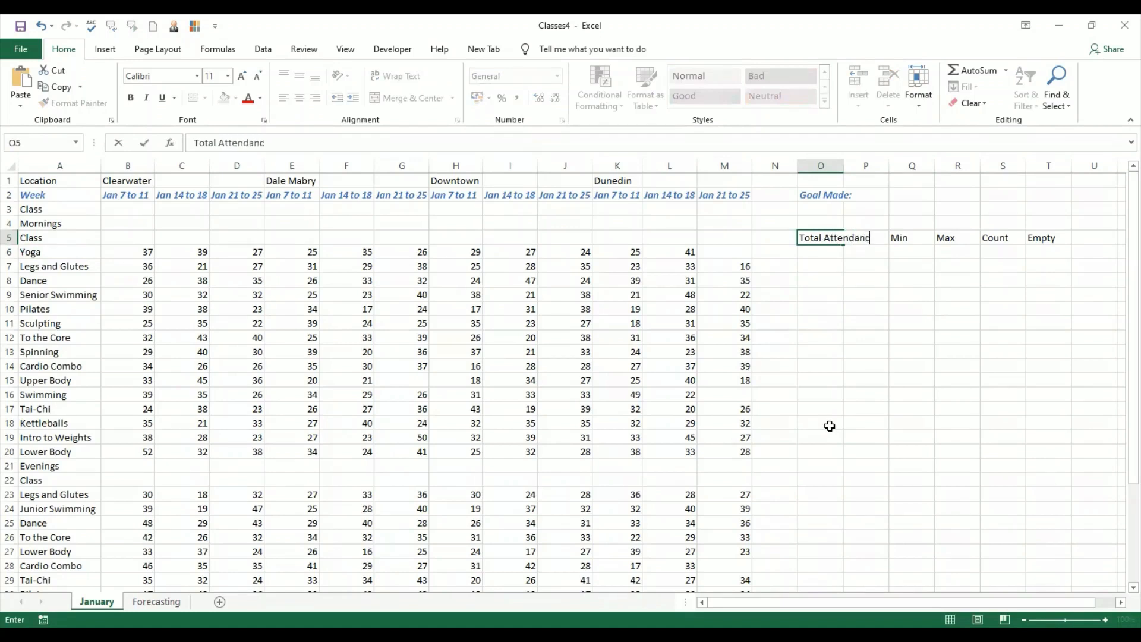
type("e")
key("Return")
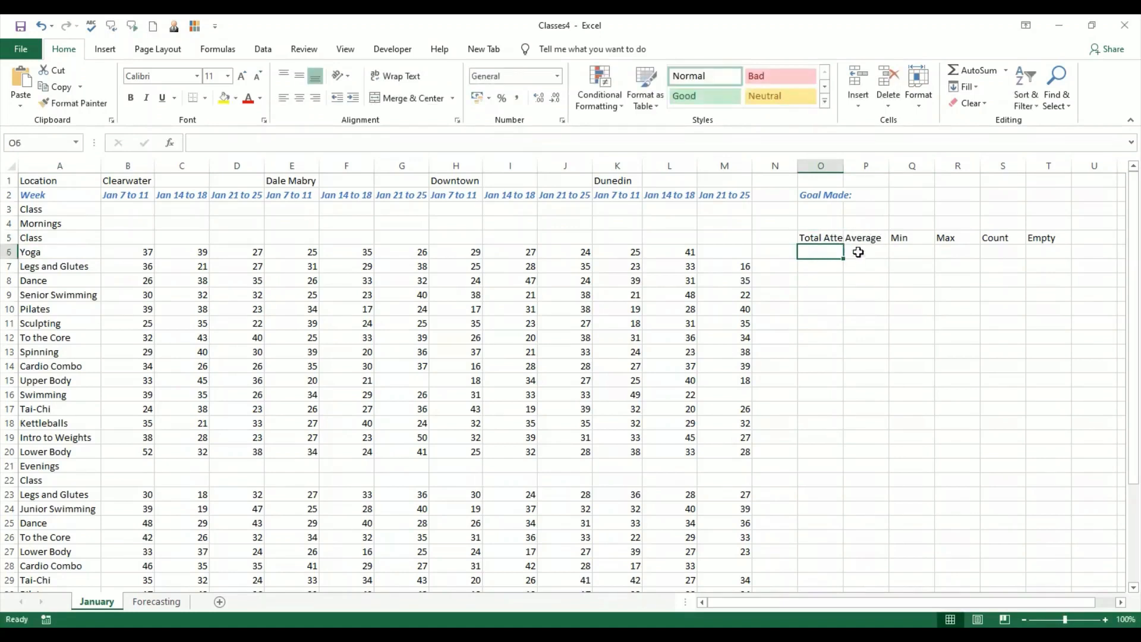
double_click(874, 172)
left_click_drag(889, 171, 890, 172)
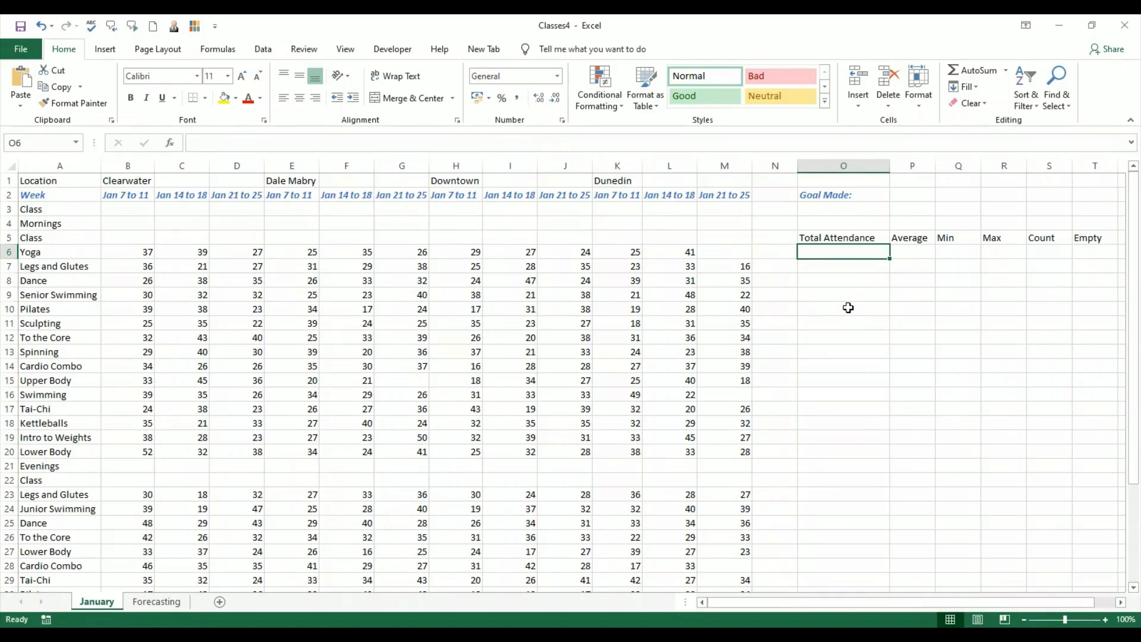
Step: Total the Yoga attendance in O6 with the formula =sum(B6:M6)
type("=s")
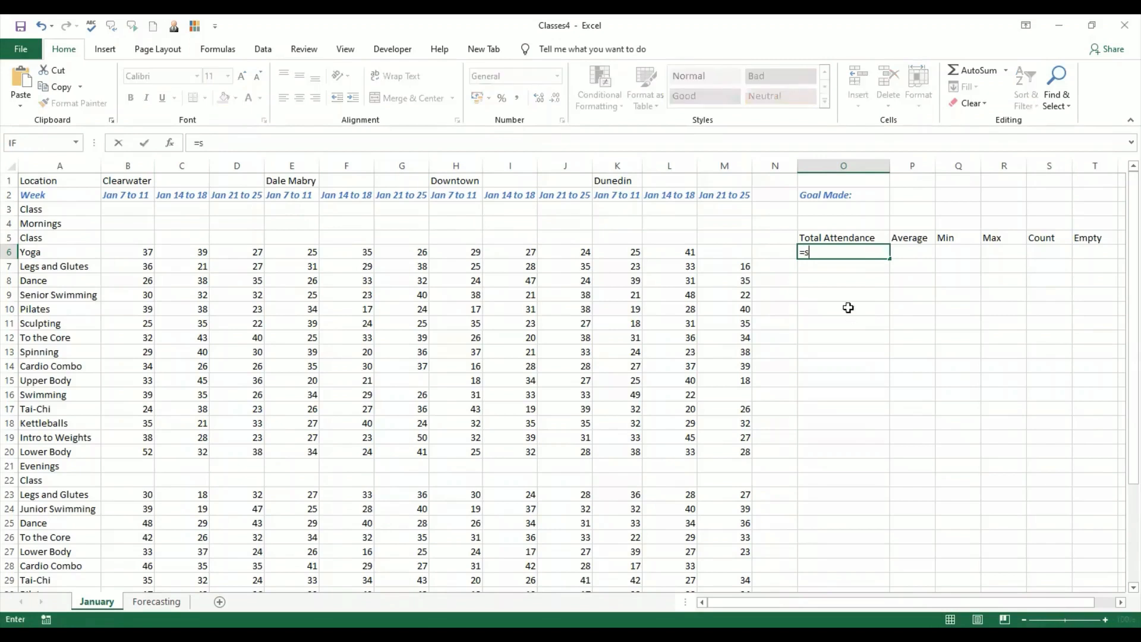
type("um(")
left_click(140, 252)
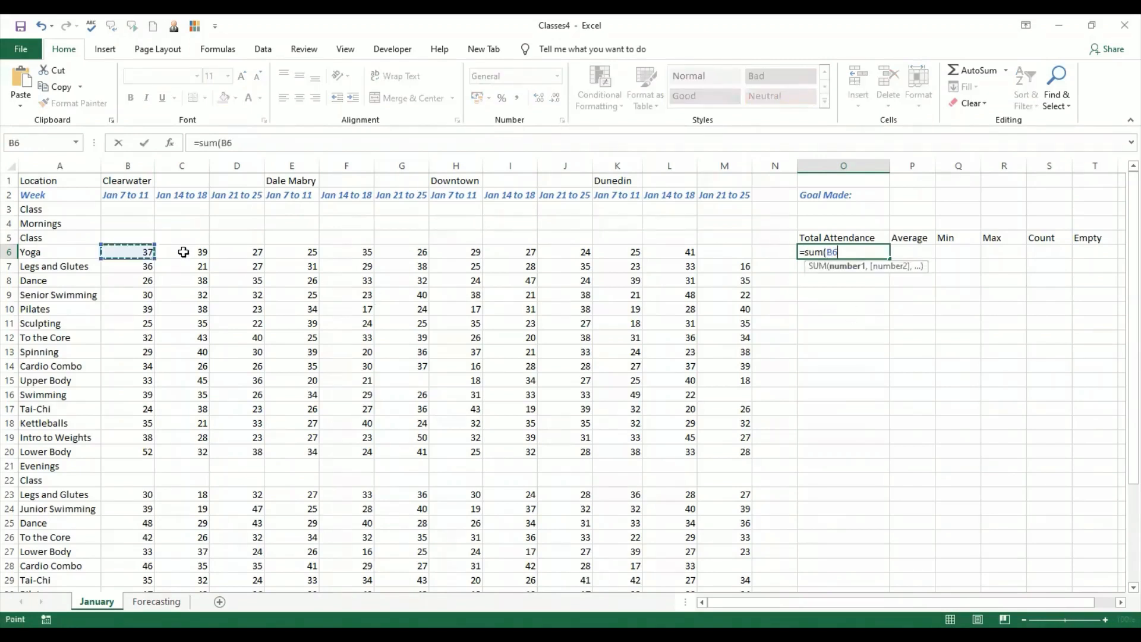
left_click(721, 251, "shift")
type(")")
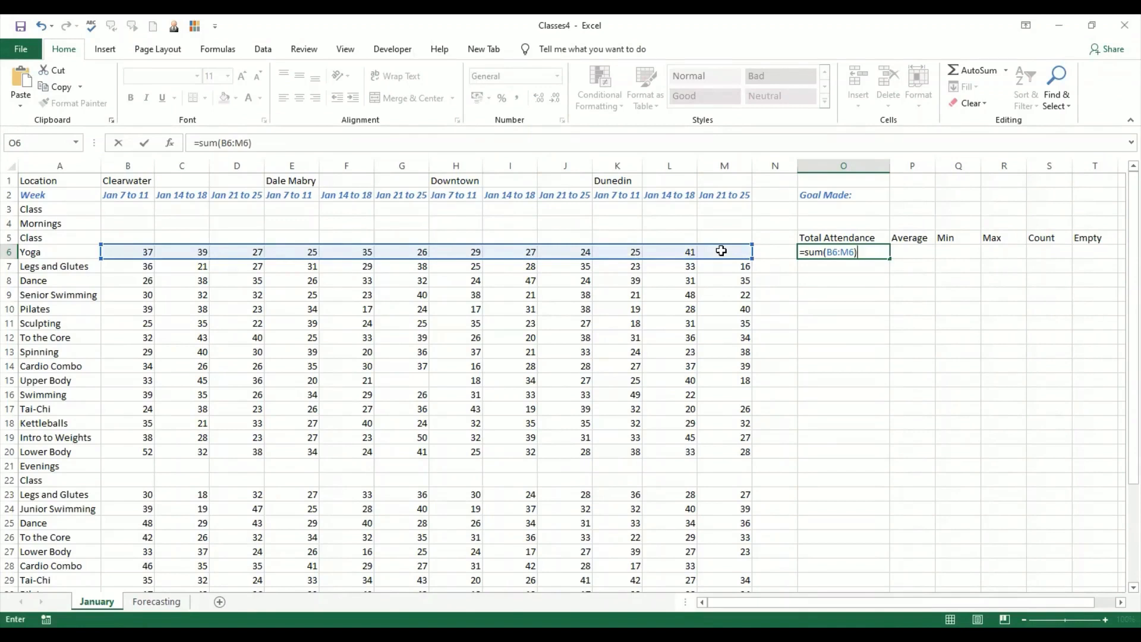
key("Return")
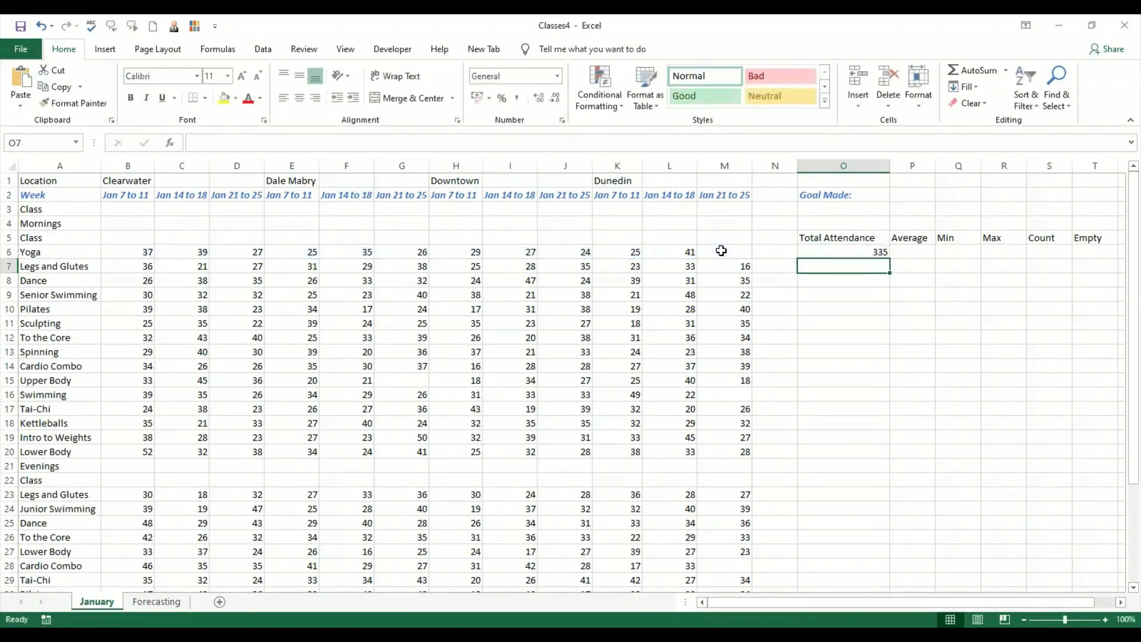
Step: Rename the Average heading in P5 to Average Number attending and widen column P to fit the text
left_click(858, 251)
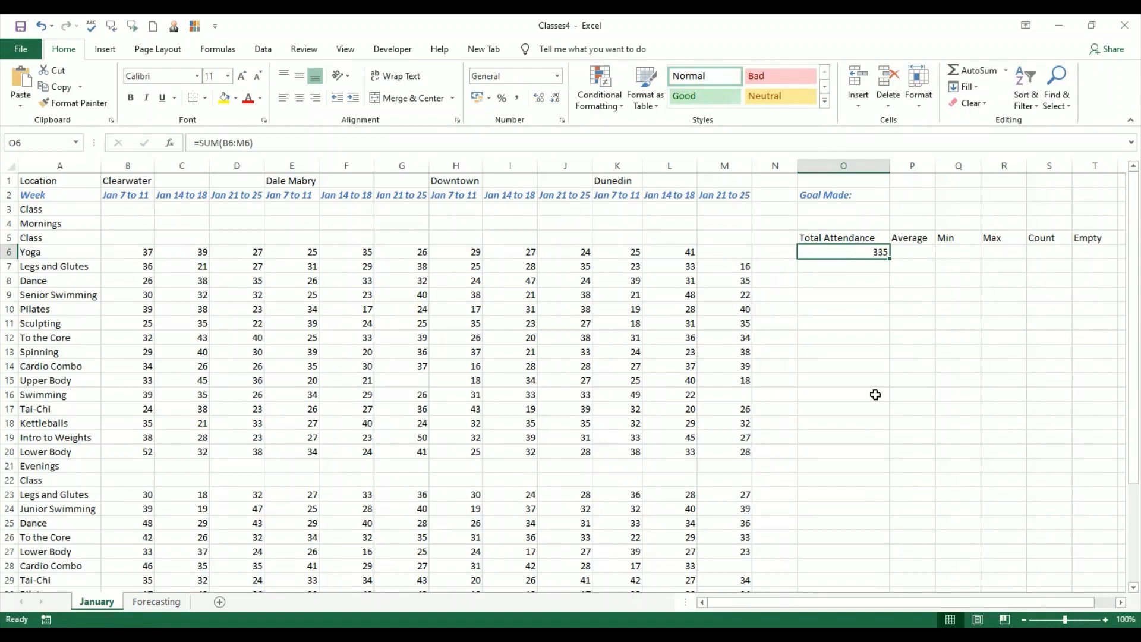
left_click(916, 238)
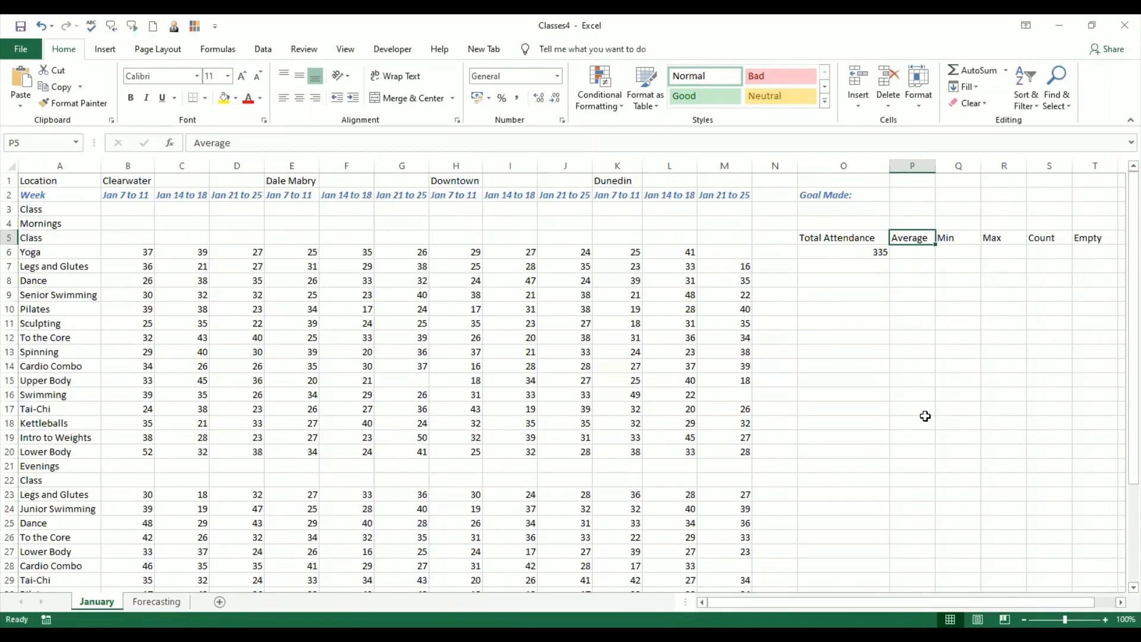
type("Tota")
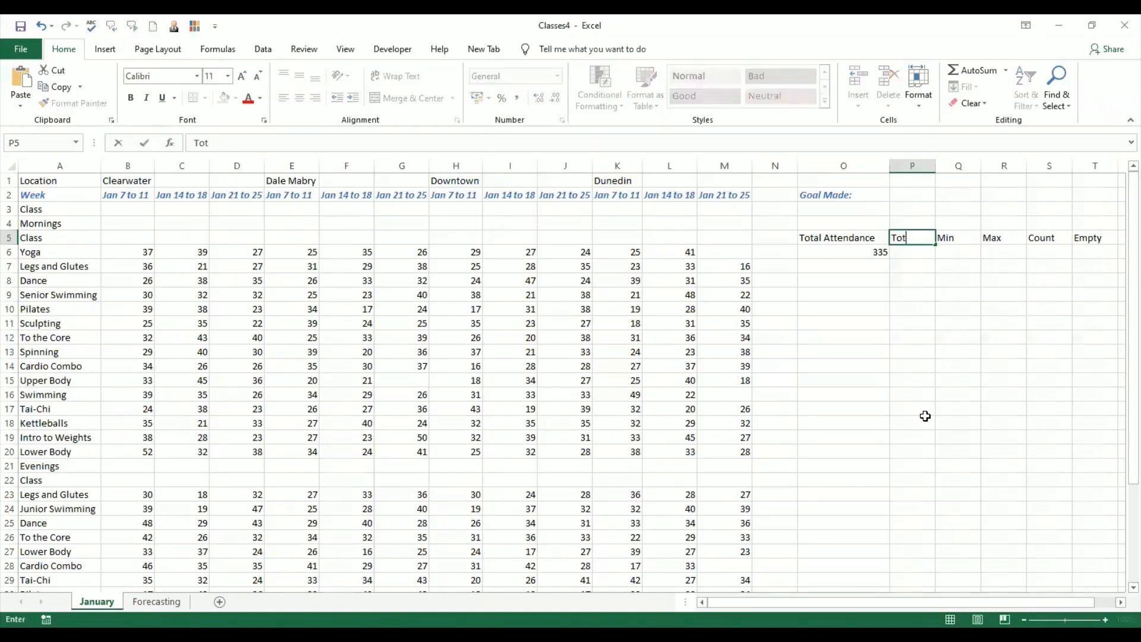
key("BackSpace")
key("BackSpace")
key("BackSpace")
key("BackSpace")
type("Average NUmbe")
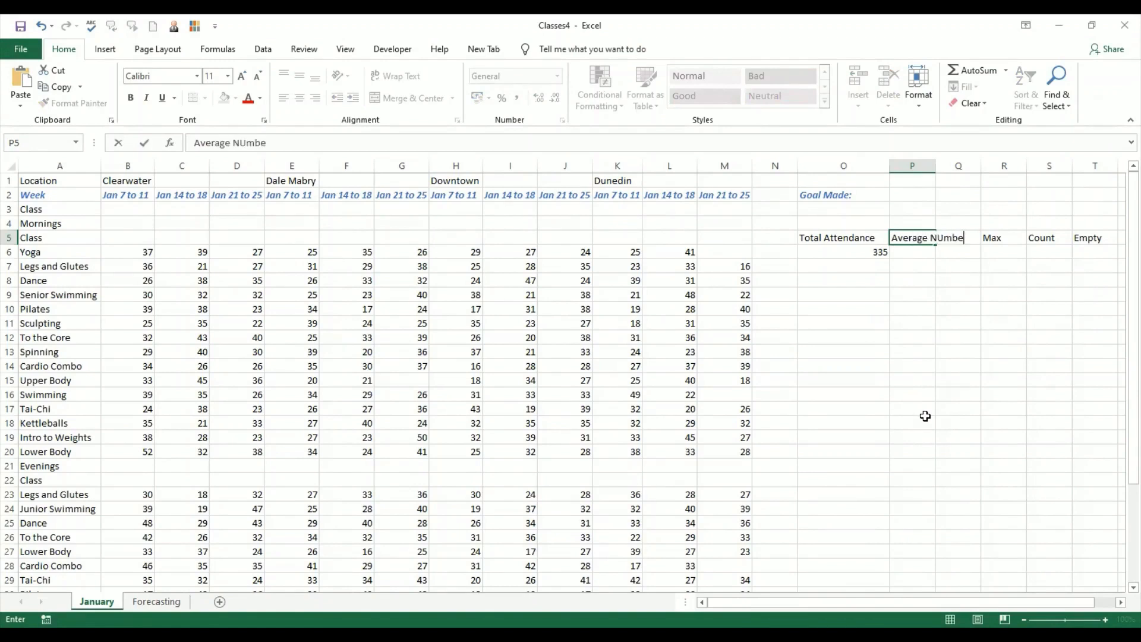
type("r attending")
left_click(853, 281)
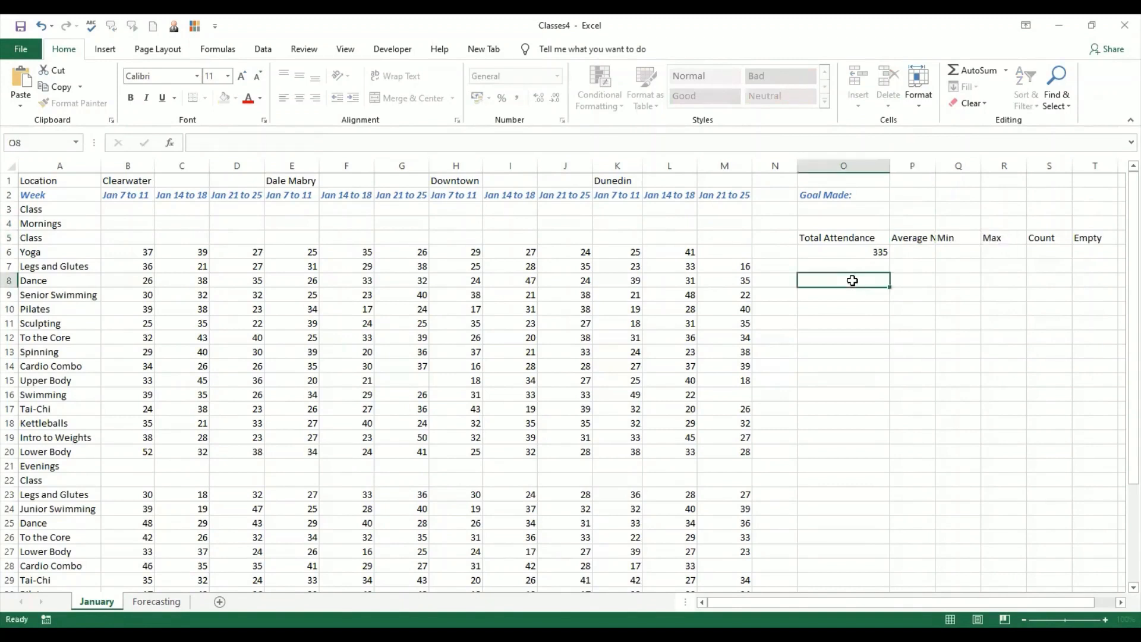
left_click_drag(935, 167, 1018, 179)
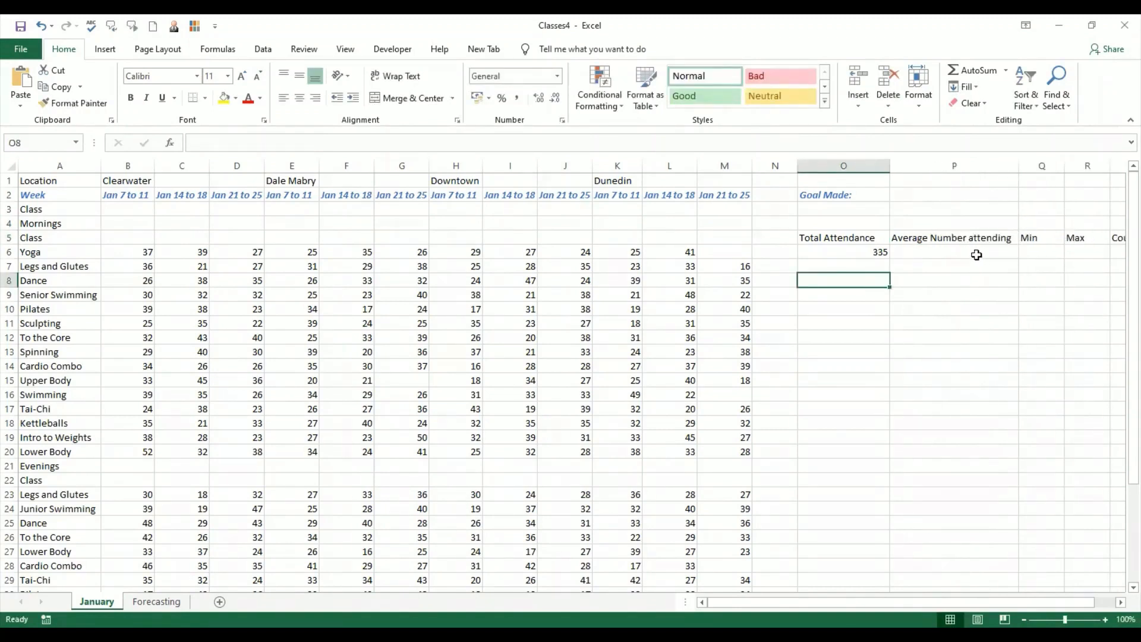
Step: Average the Yoga attendance in P6 with the formula =average(B6:M6)
left_click(975, 252)
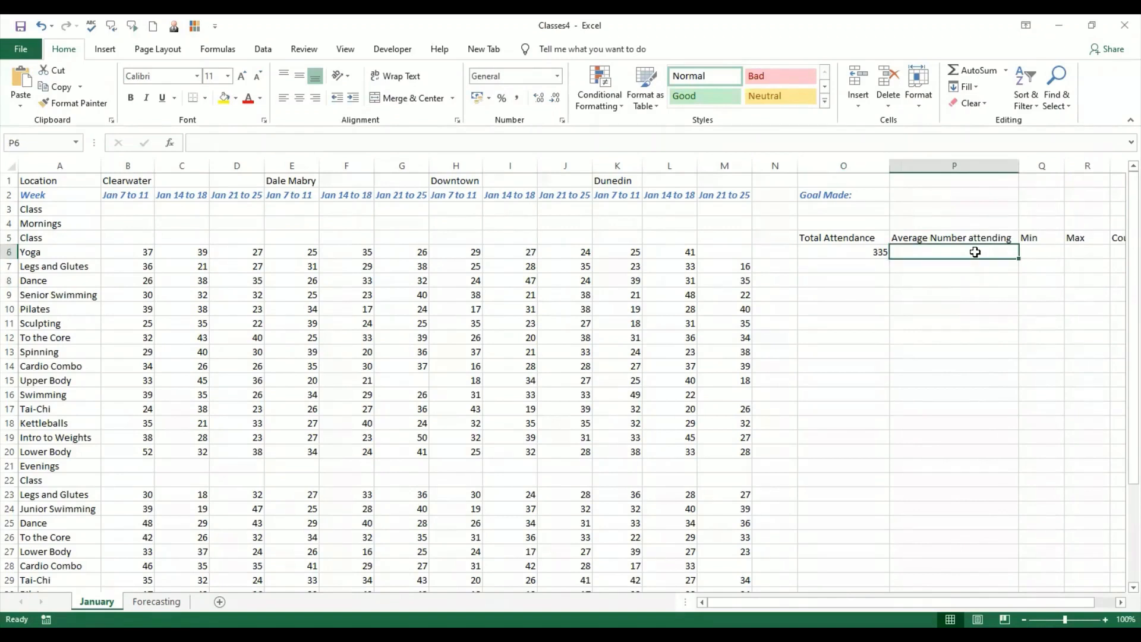
type("=")
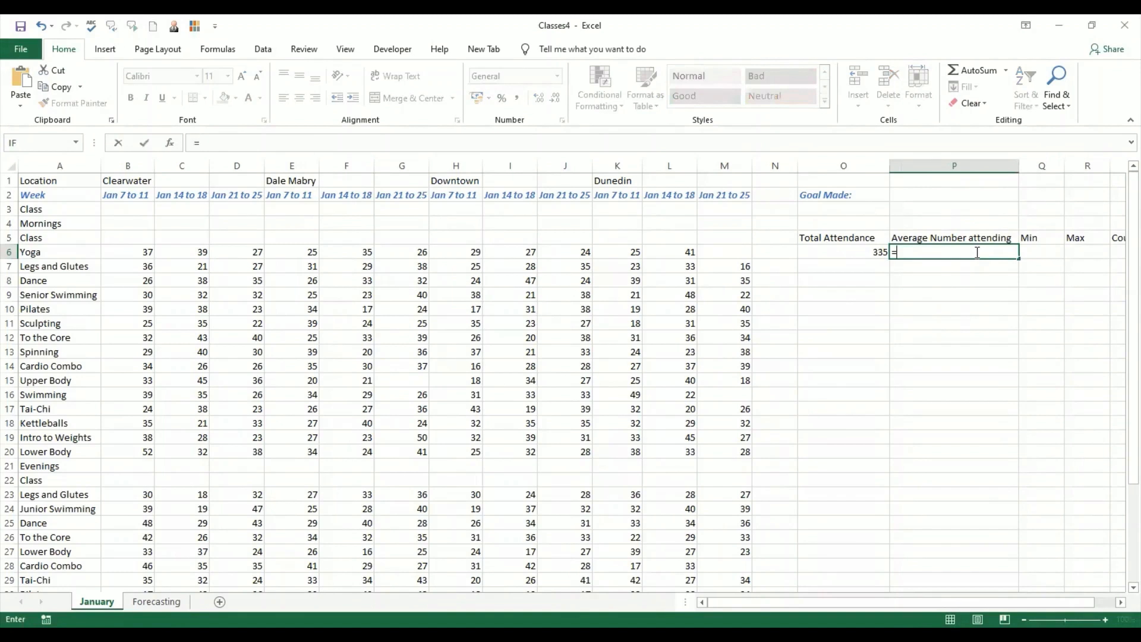
type("average")
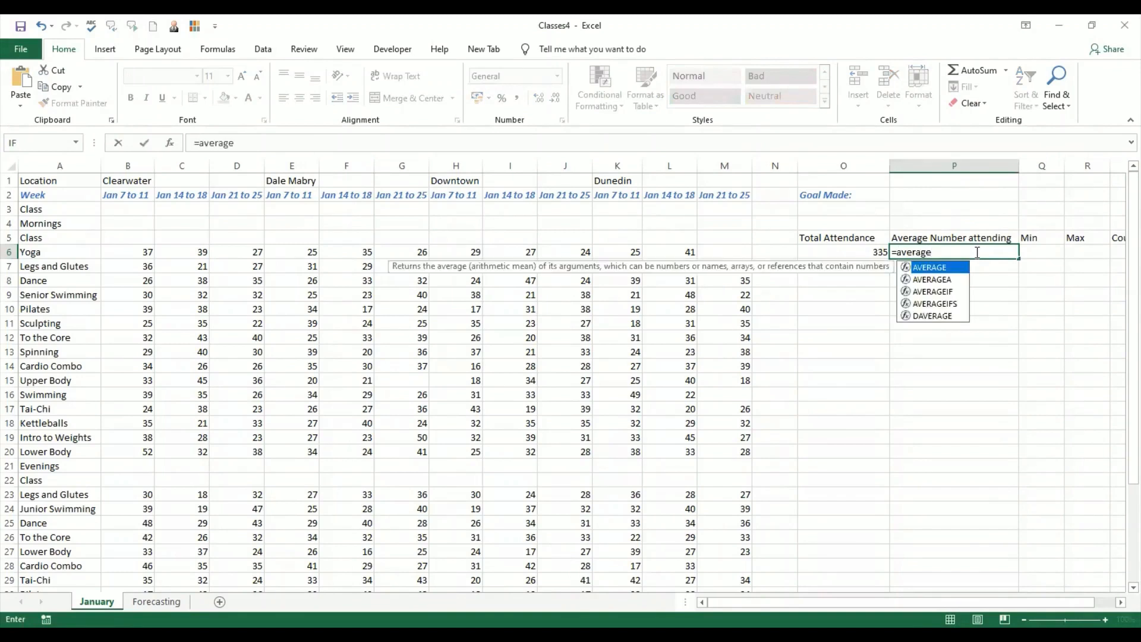
type("(")
left_click(145, 252)
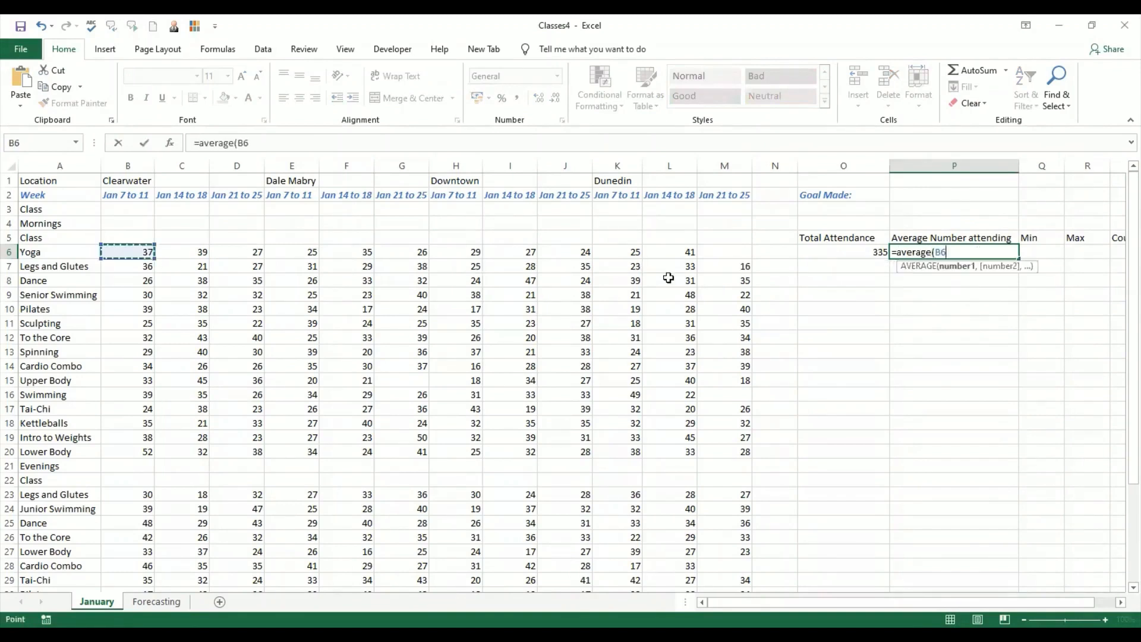
left_click(735, 253, "shift")
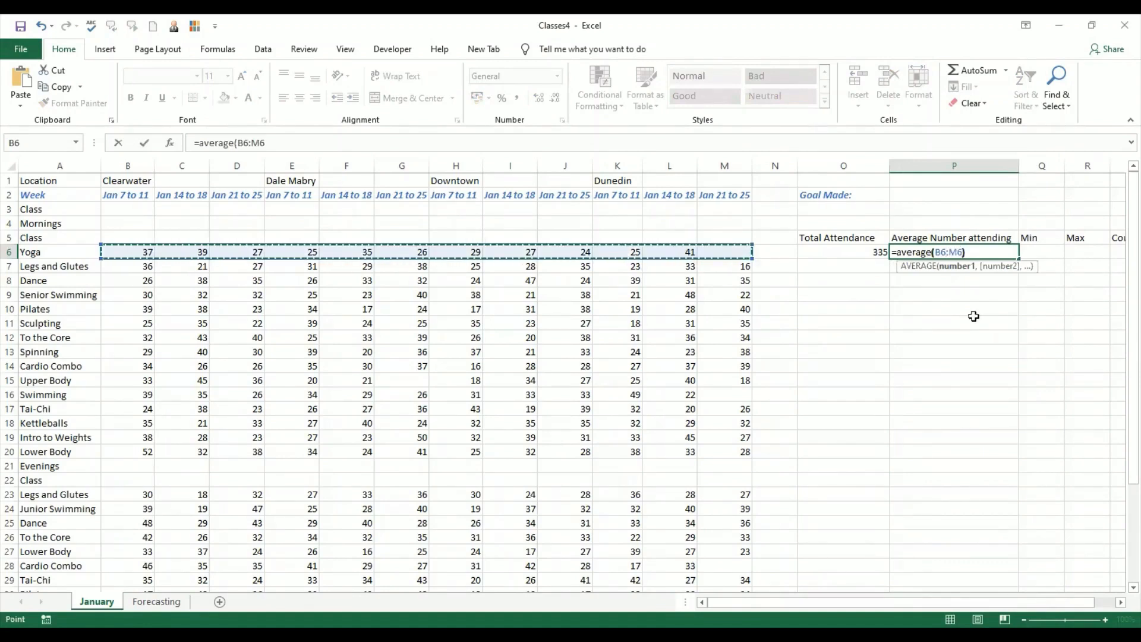
key("Return")
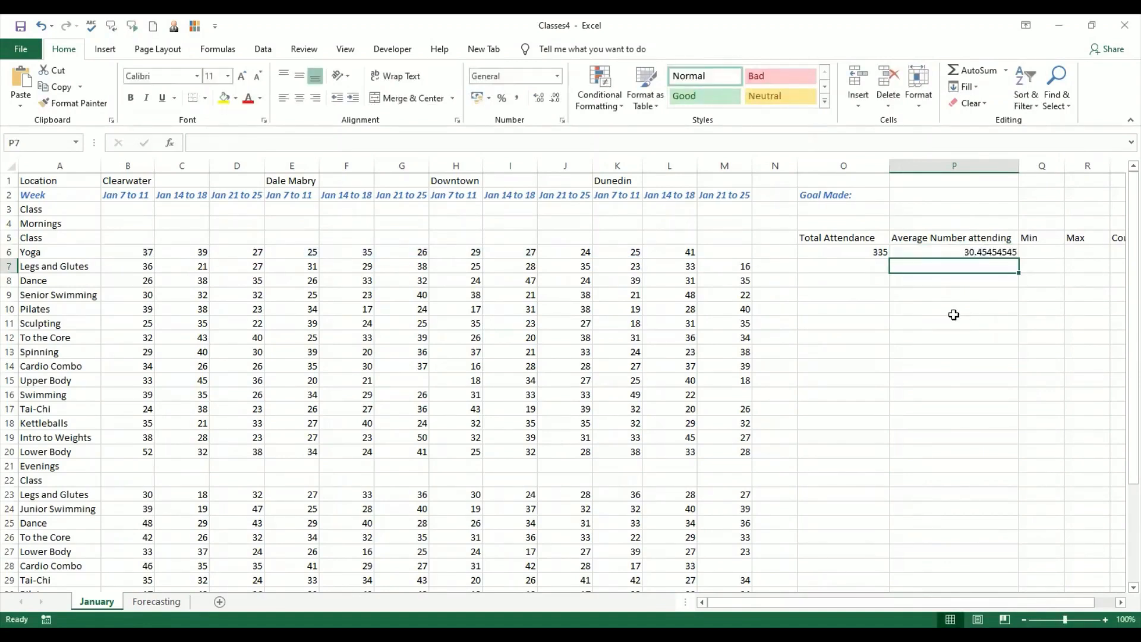
Step: Extend the P5 heading to Average Number attending every class and widen column P to fit it
left_click(849, 251)
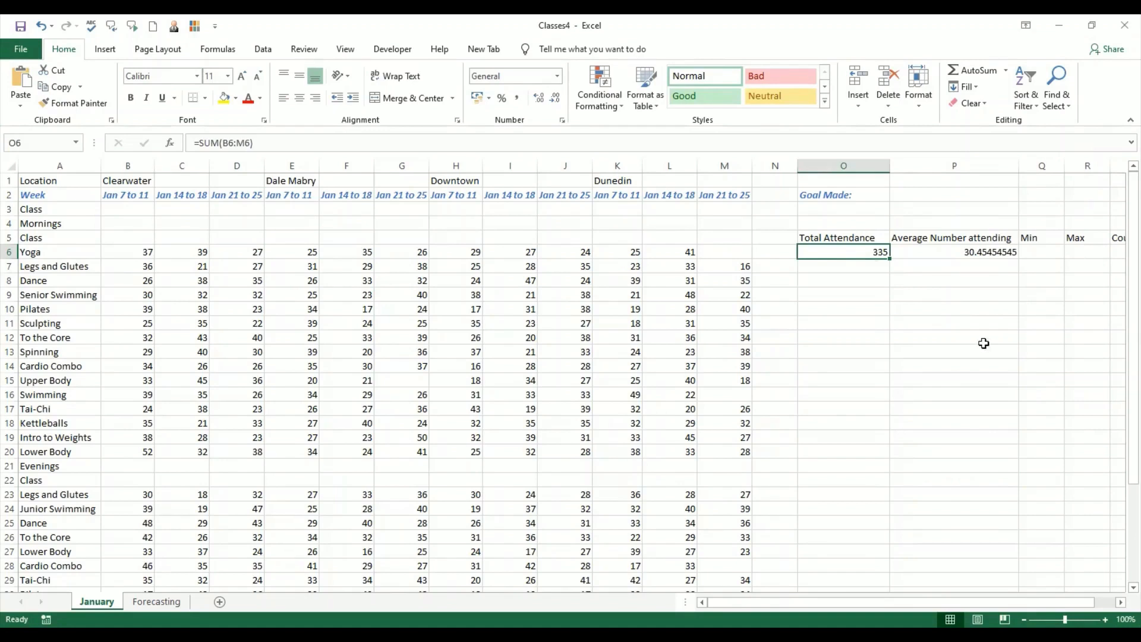
left_click(996, 252)
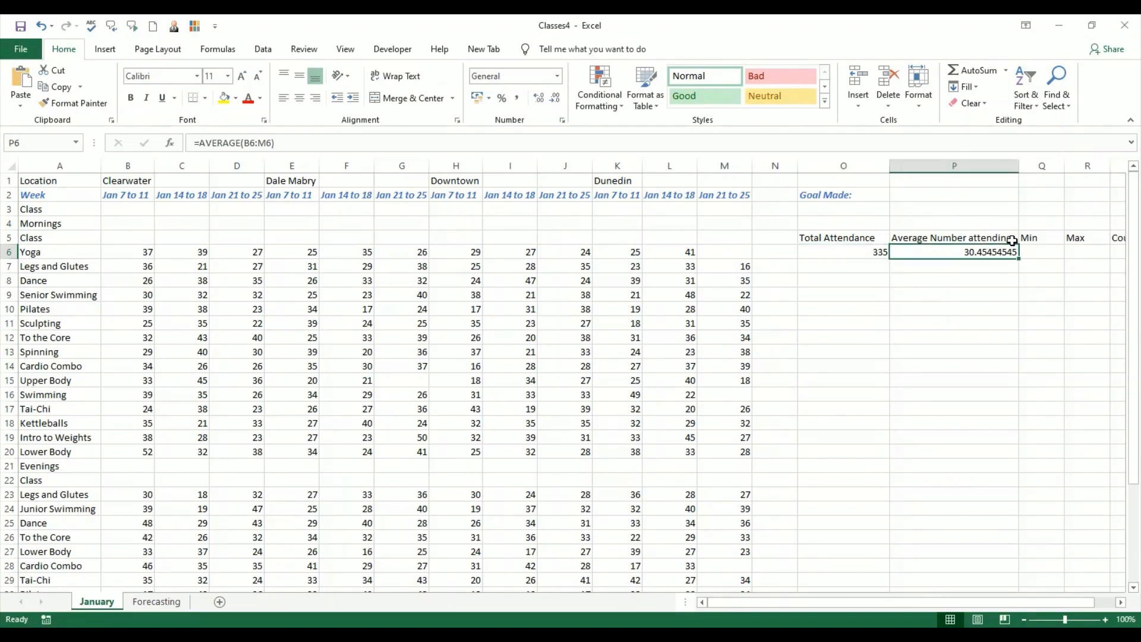
double_click(1014, 238)
type("ever")
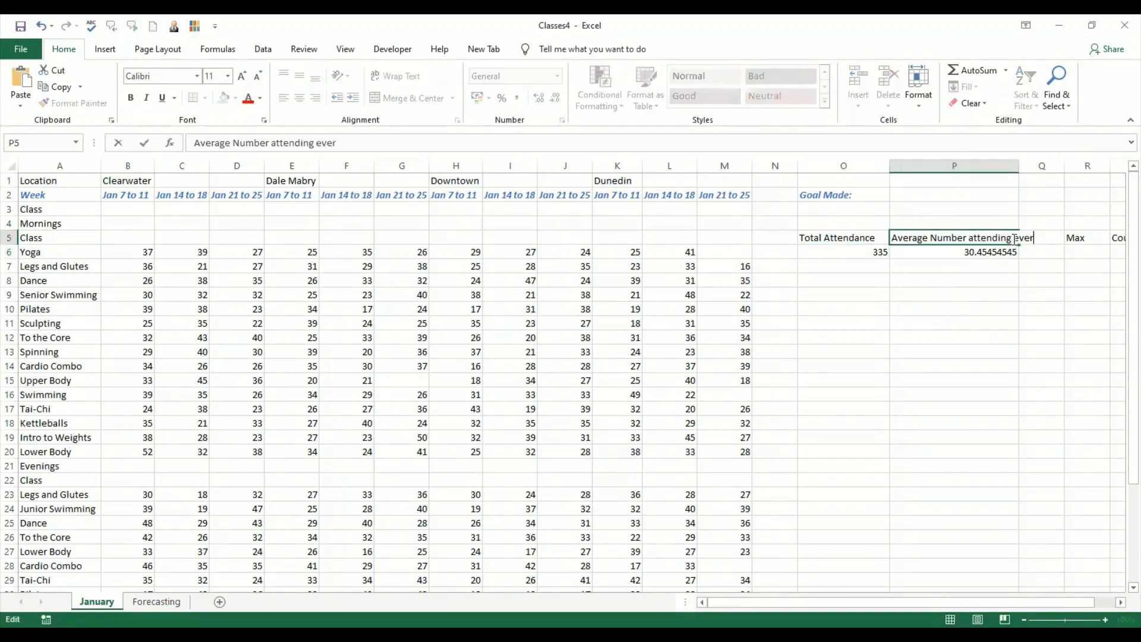
type("y class")
key("ctrl+Return")
key("Return")
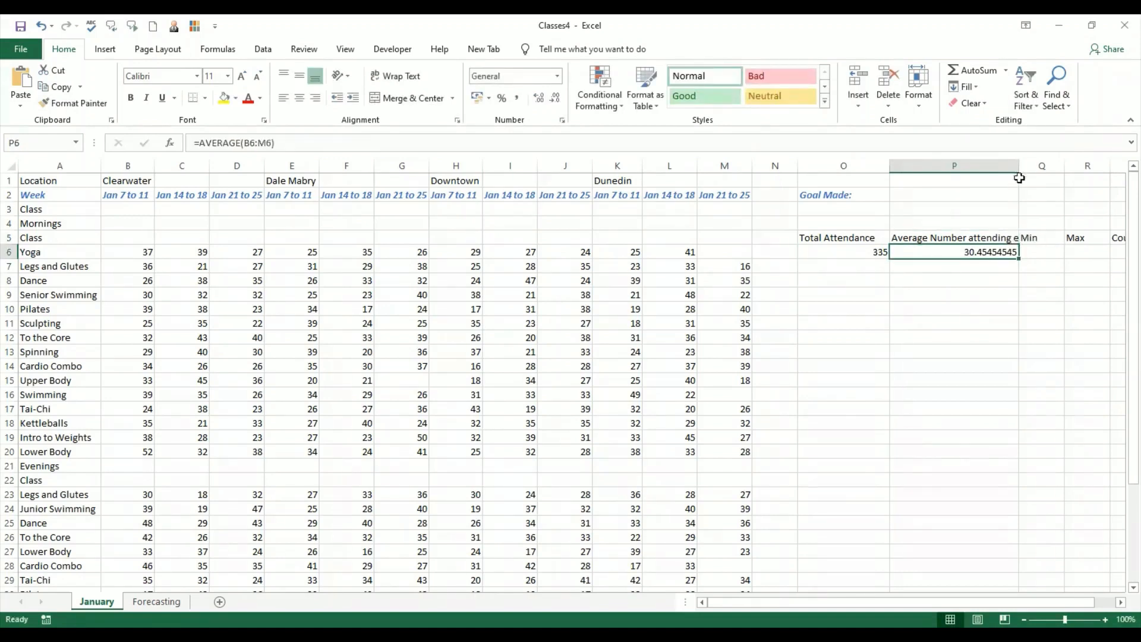
left_click_drag(1017, 166, 1067, 166)
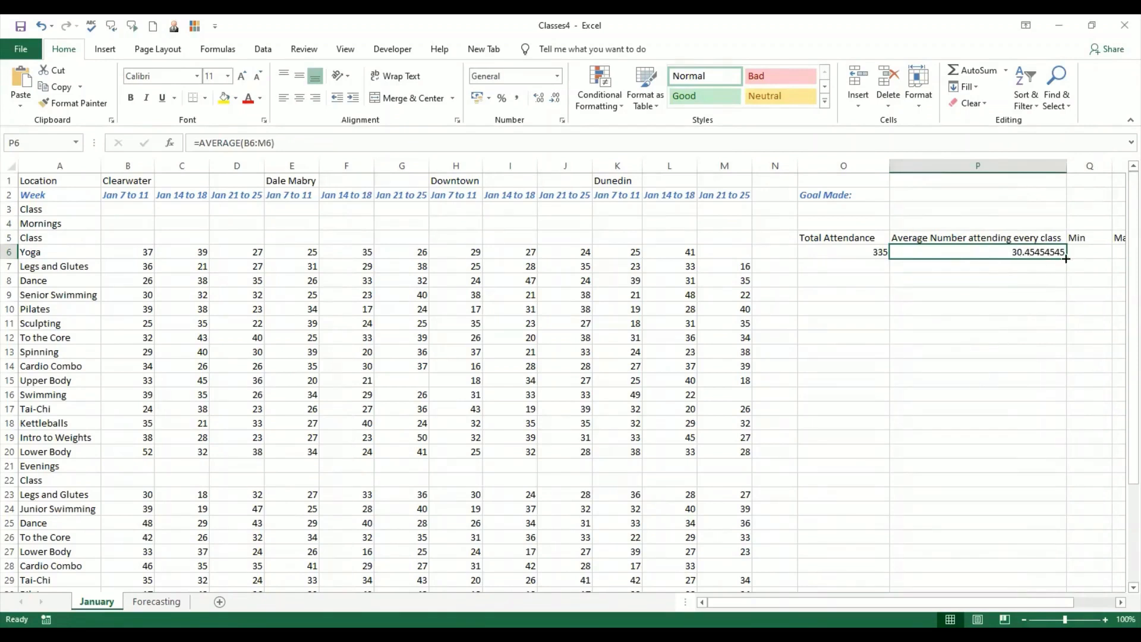
Step: Format the Yoga average in P6 to show no decimal places
left_click(556, 101)
left_click(556, 101)
left_click(556, 101)
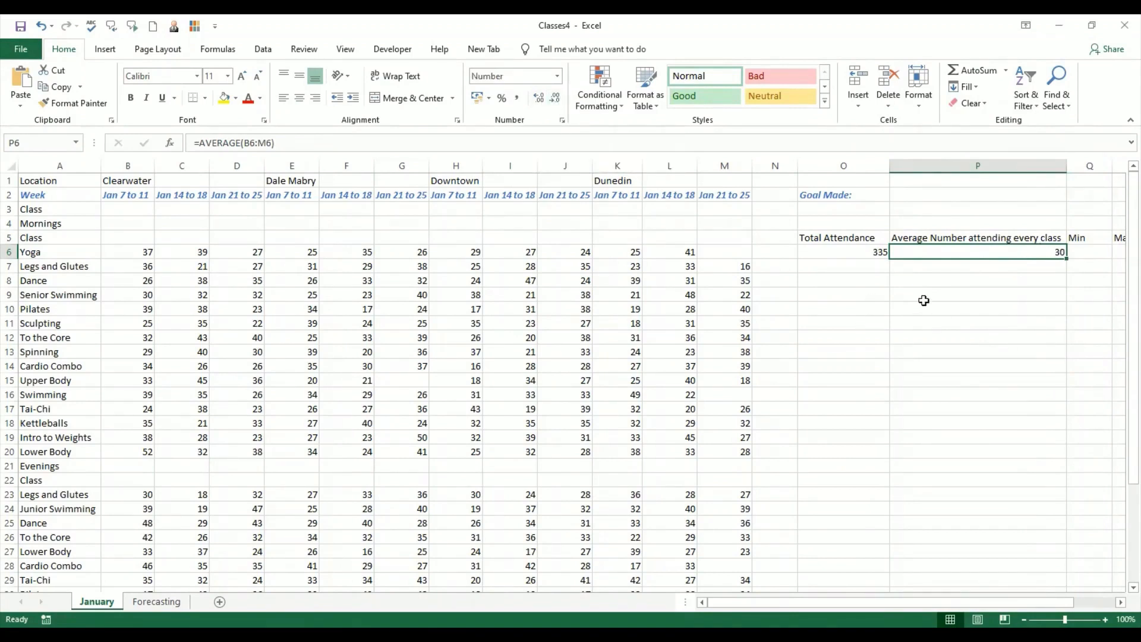
left_click(963, 276)
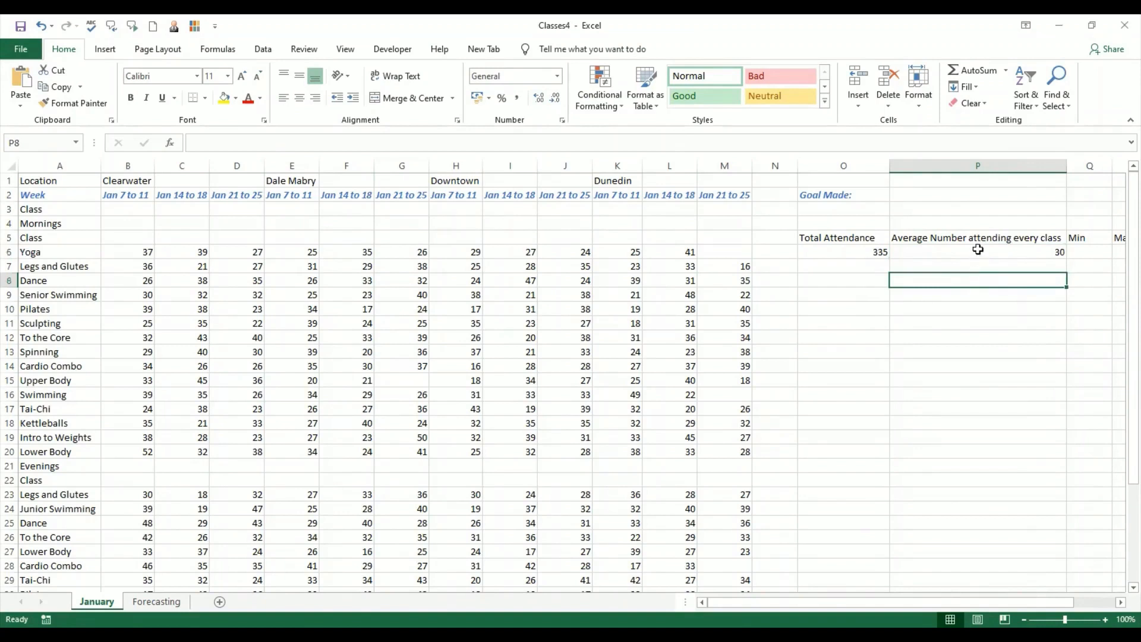
left_click(980, 255)
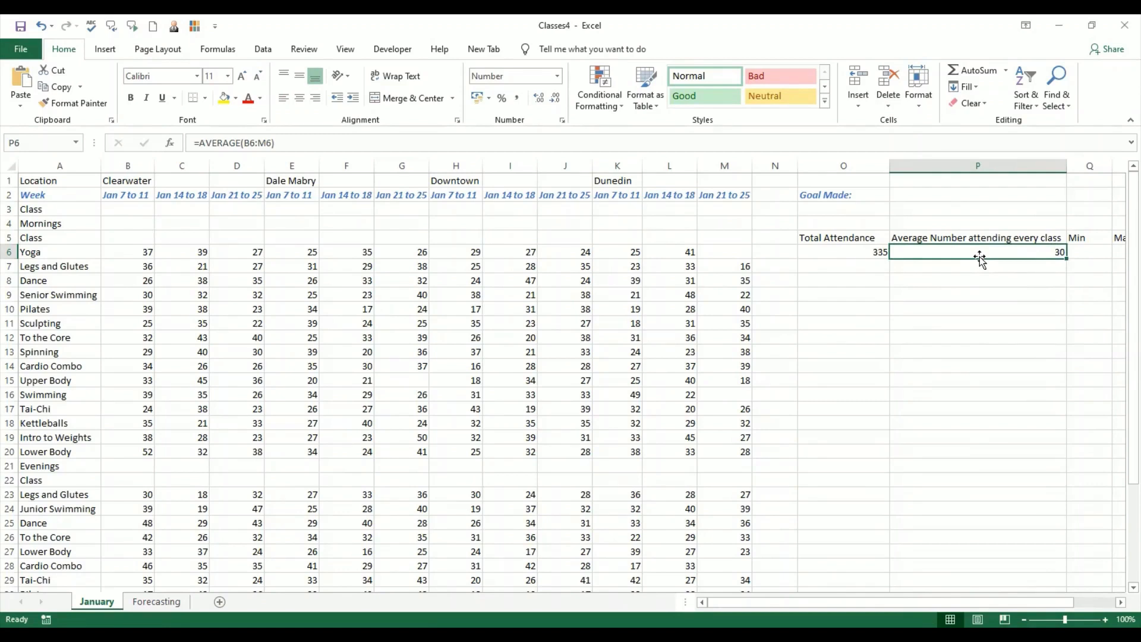
Step: Rename the Min heading in Q5 to Mininum No
left_click(1120, 602)
left_click(1121, 602)
left_click(1120, 602)
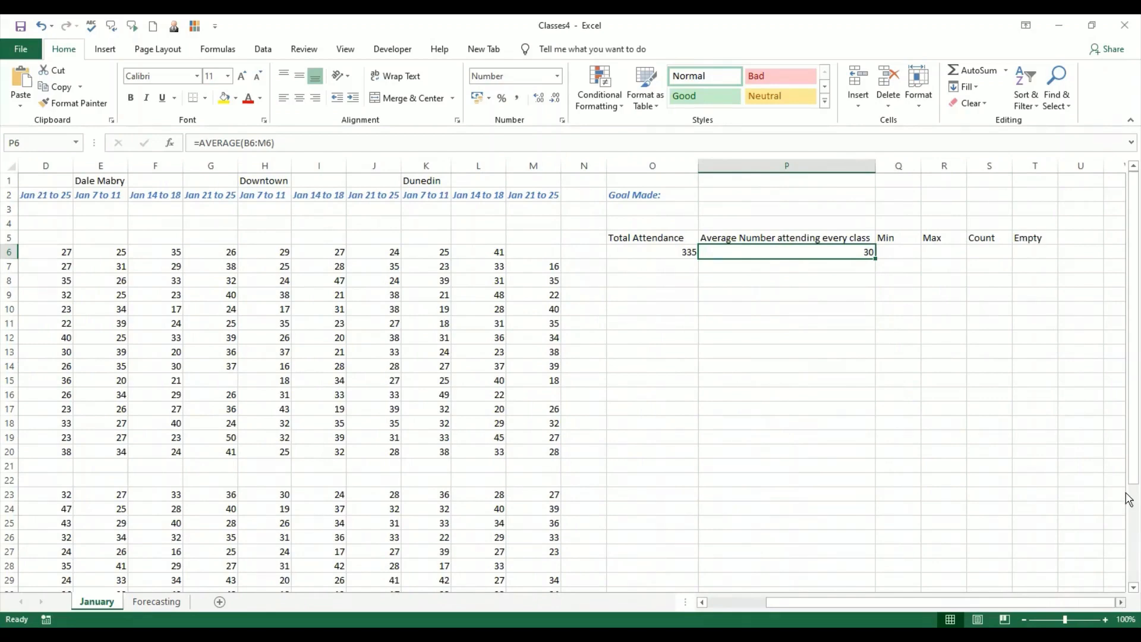
left_click(909, 252)
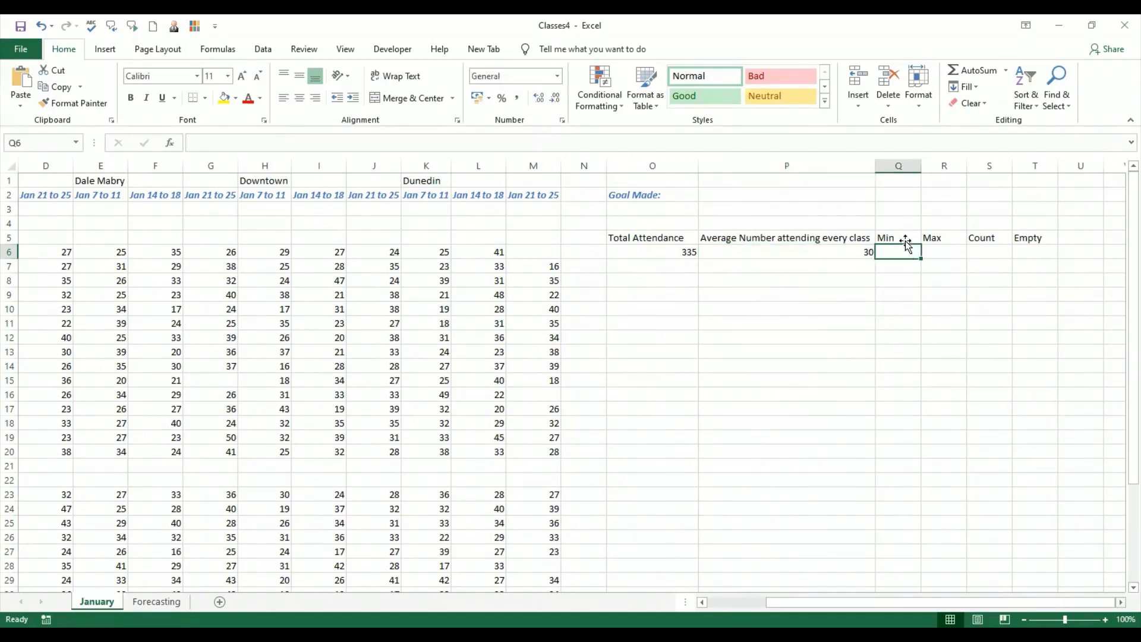
double_click(906, 238)
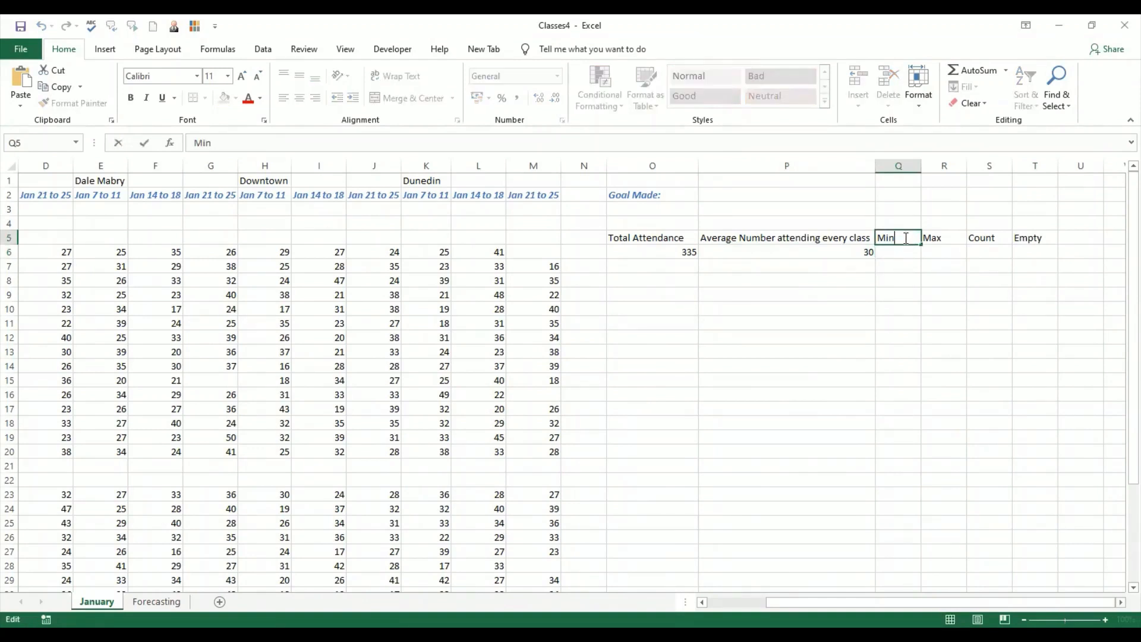
type("inum NO")
key("BackSpace")
type("o.")
left_click(909, 267)
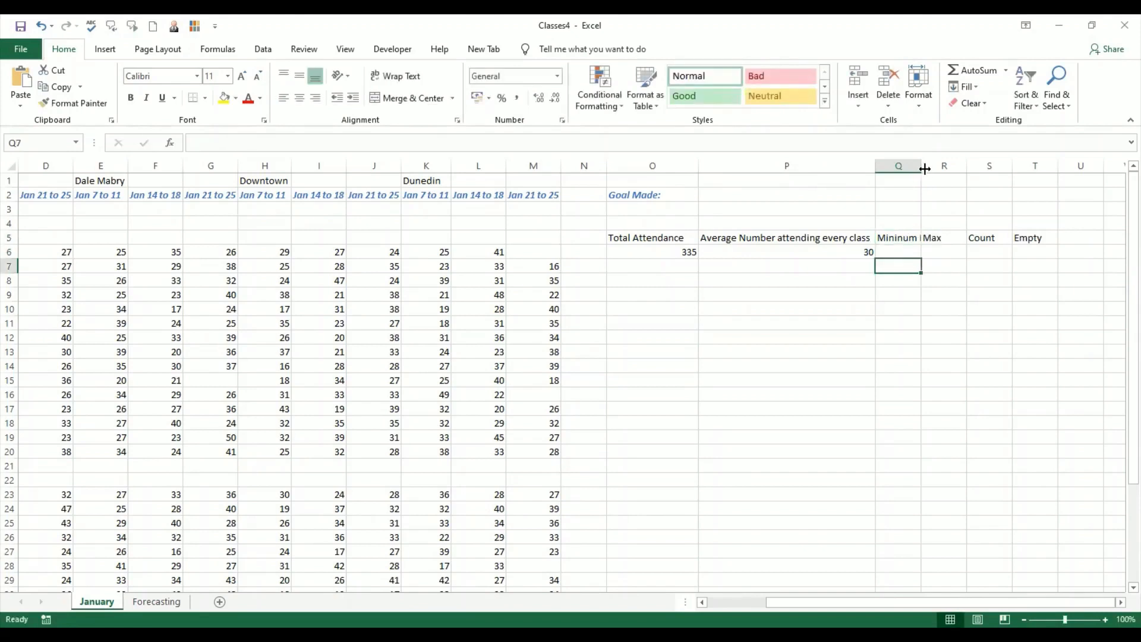
Step: Reword the Q5 heading as Min No of students per class and fit the width of column Q to the text
double_click(917, 238)
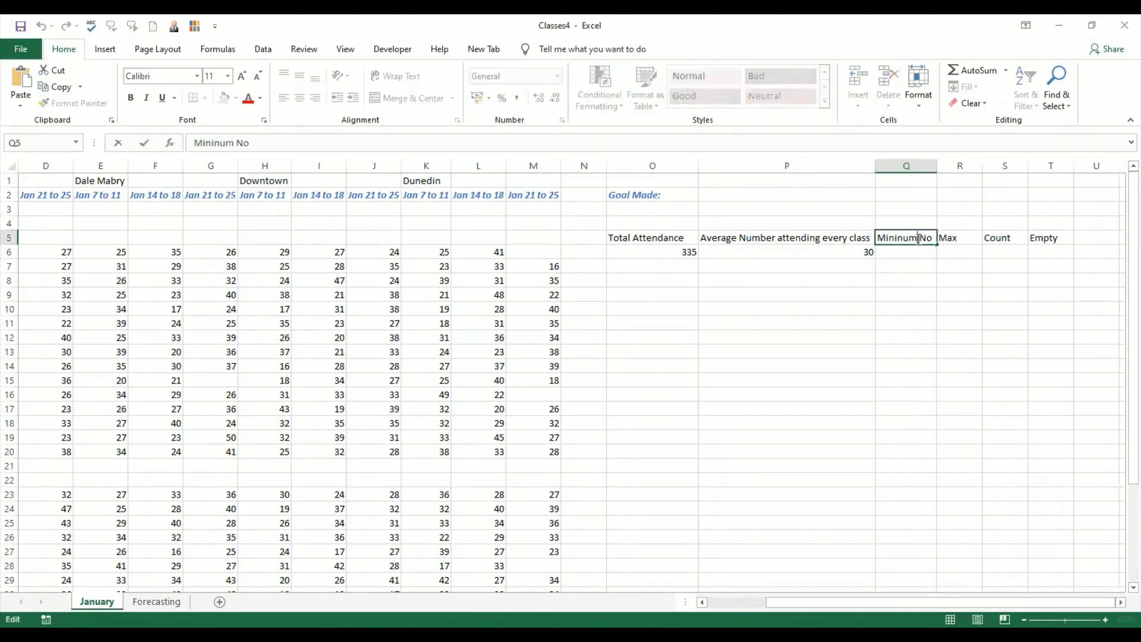
key("BackSpace")
key("BackSpace")
key("BackSpace")
key("BackSpace")
type("of students pe")
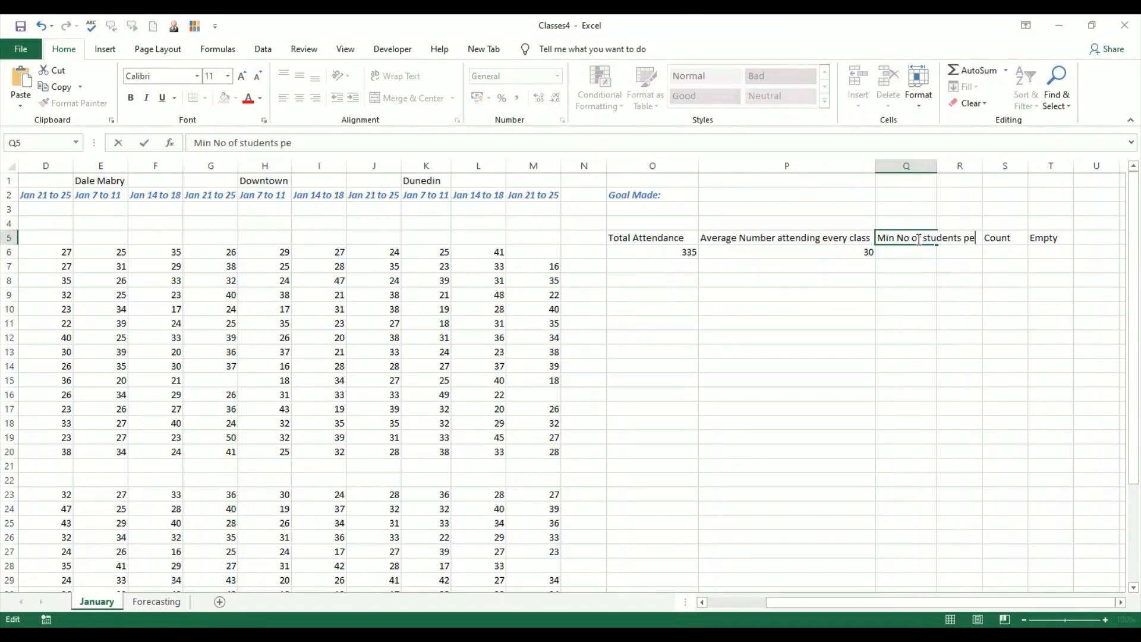
type("r cals")
key("BackSpace")
key("BackSpace")
key("BackSpace")
type("lass")
left_click(912, 280)
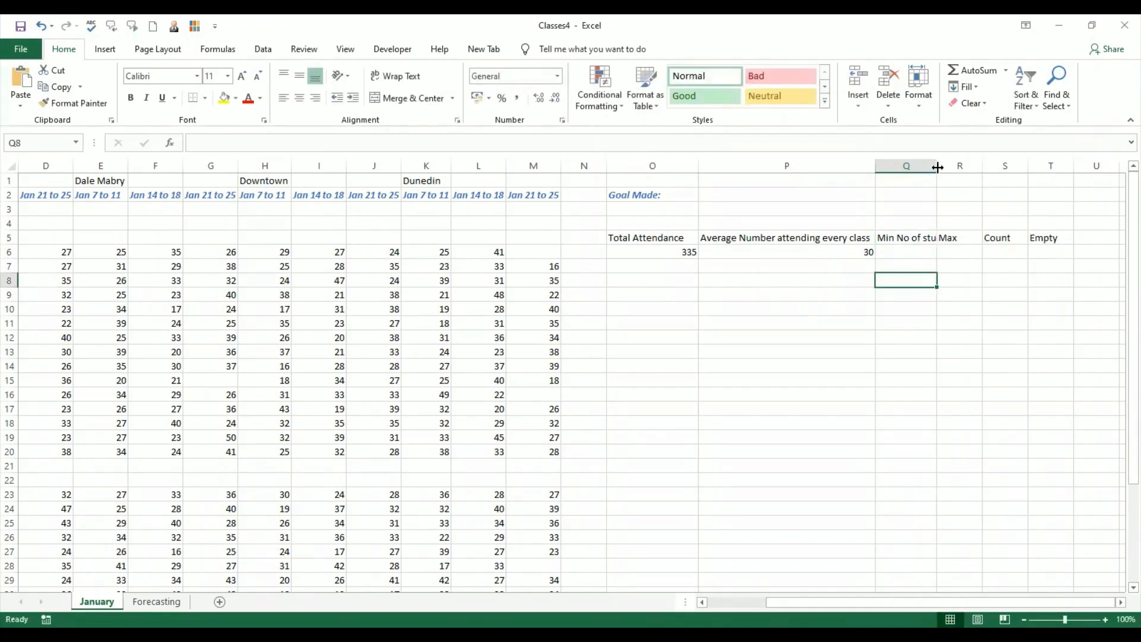
left_click_drag(938, 168, 995, 168)
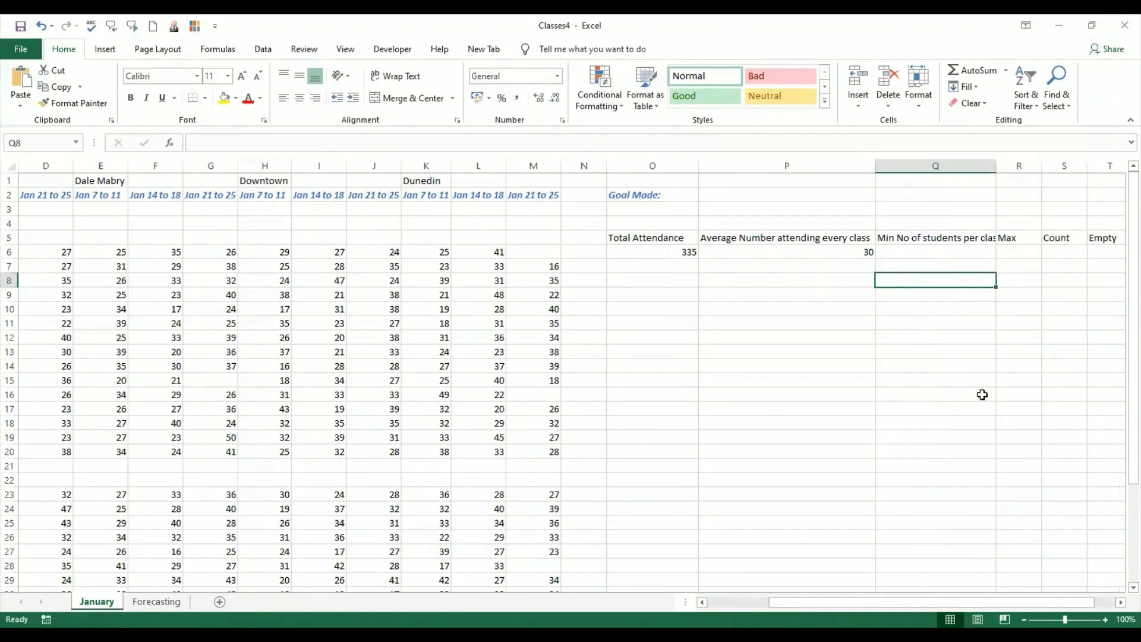
double_click(1000, 168)
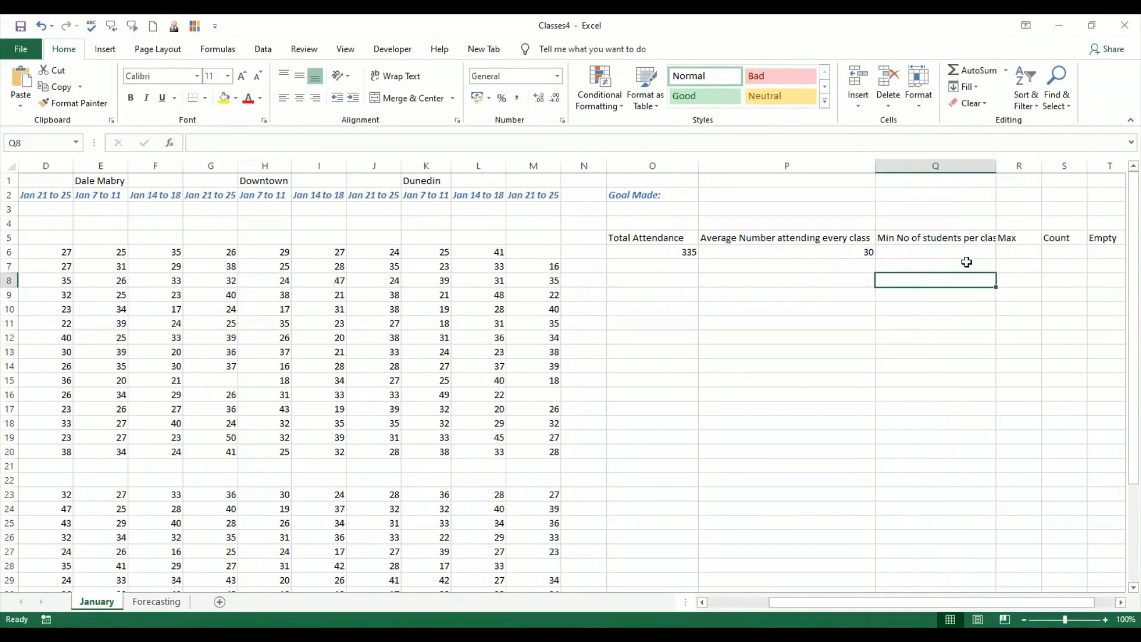
Step: Calculate the minimum Yoga attendance in Q6 with =MIN(B6:M6)
left_click(848, 253)
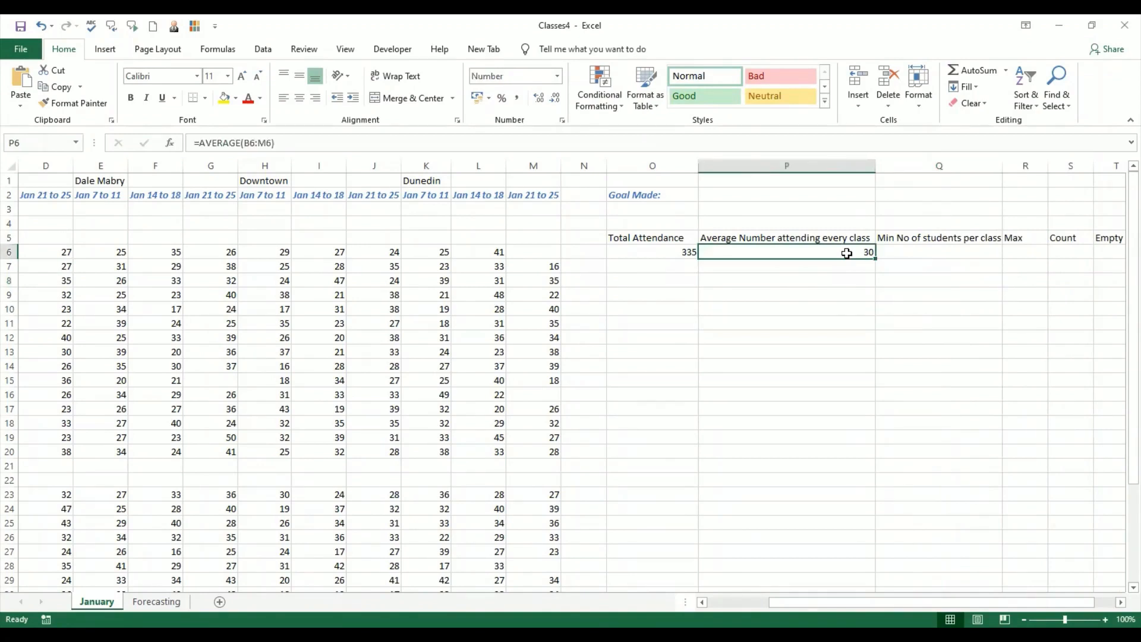
left_click(980, 250)
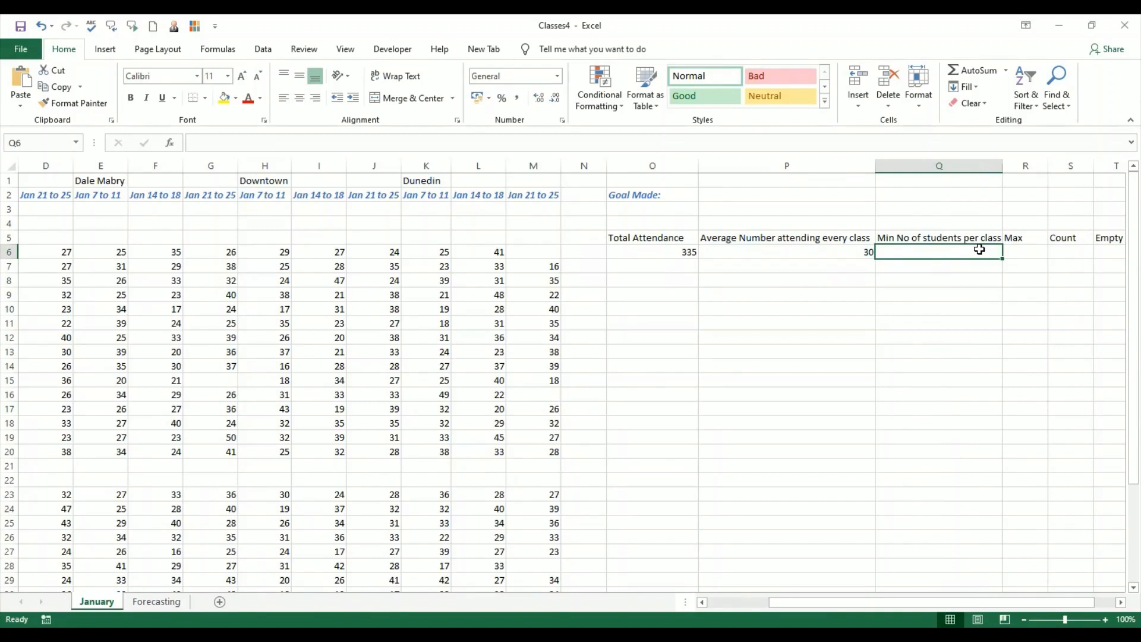
type("=m")
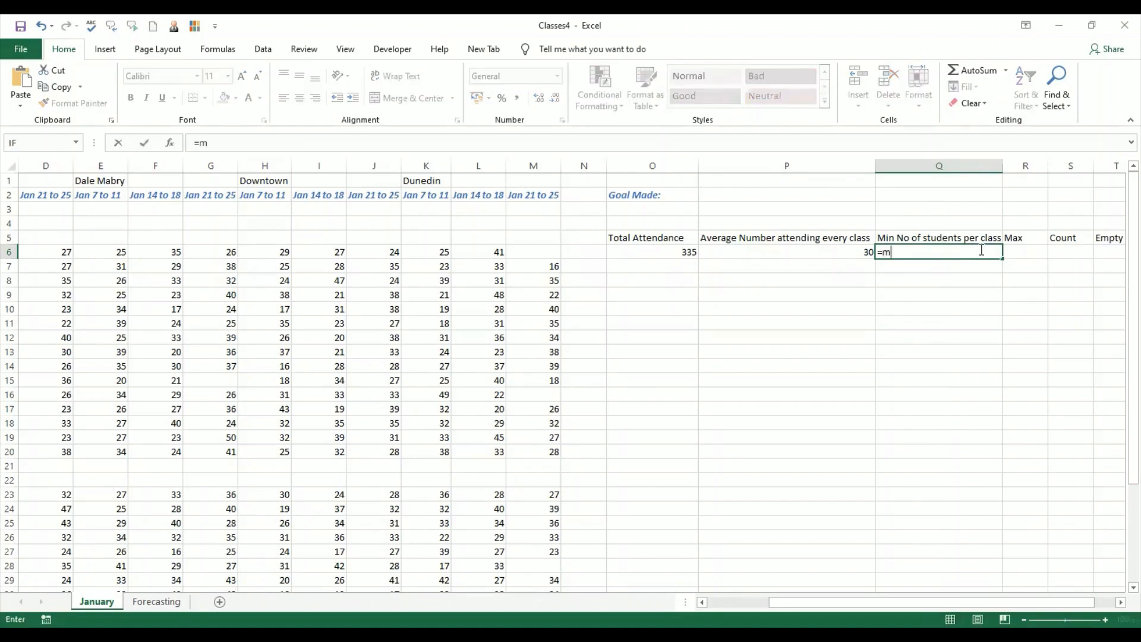
type("in(")
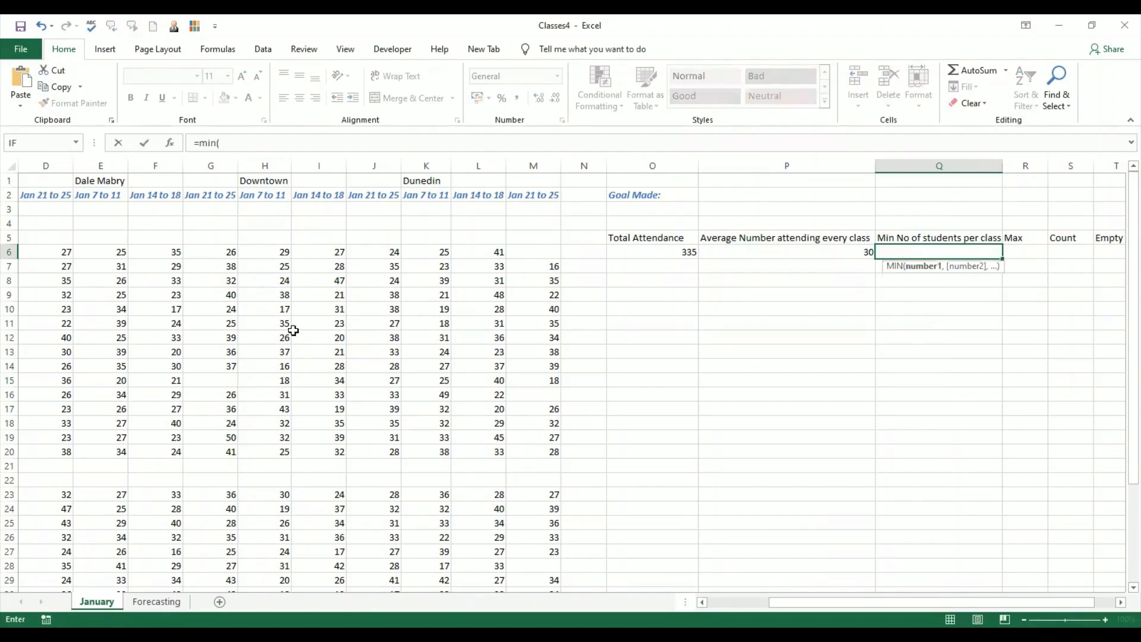
scroll(293, 330, "left", 3)
left_click_drag(125, 250, 719, 255)
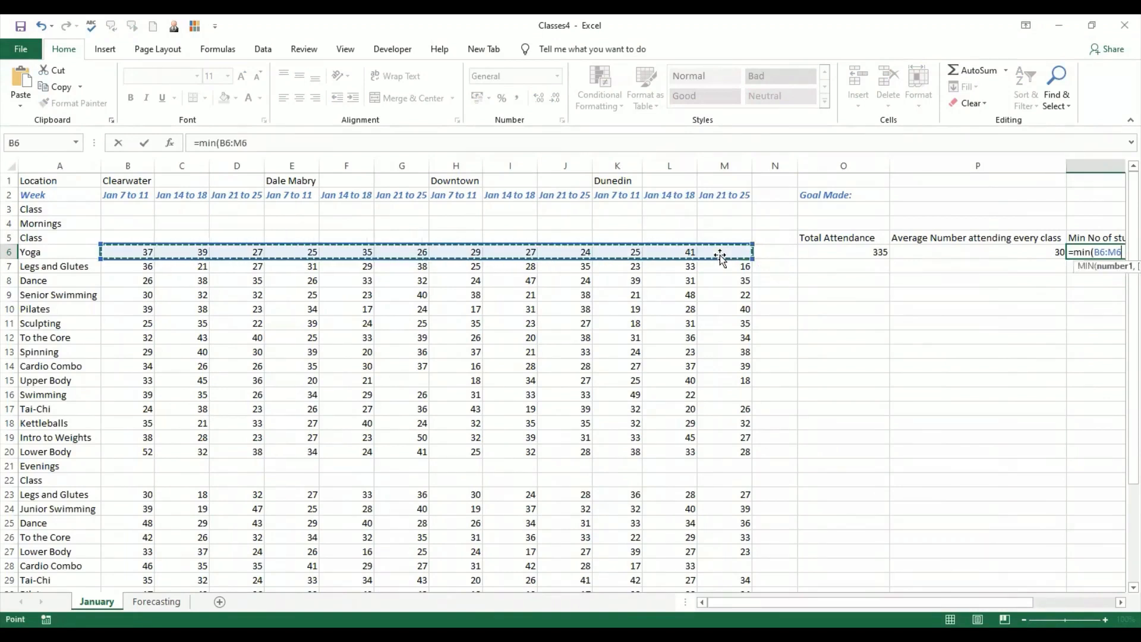
type(")")
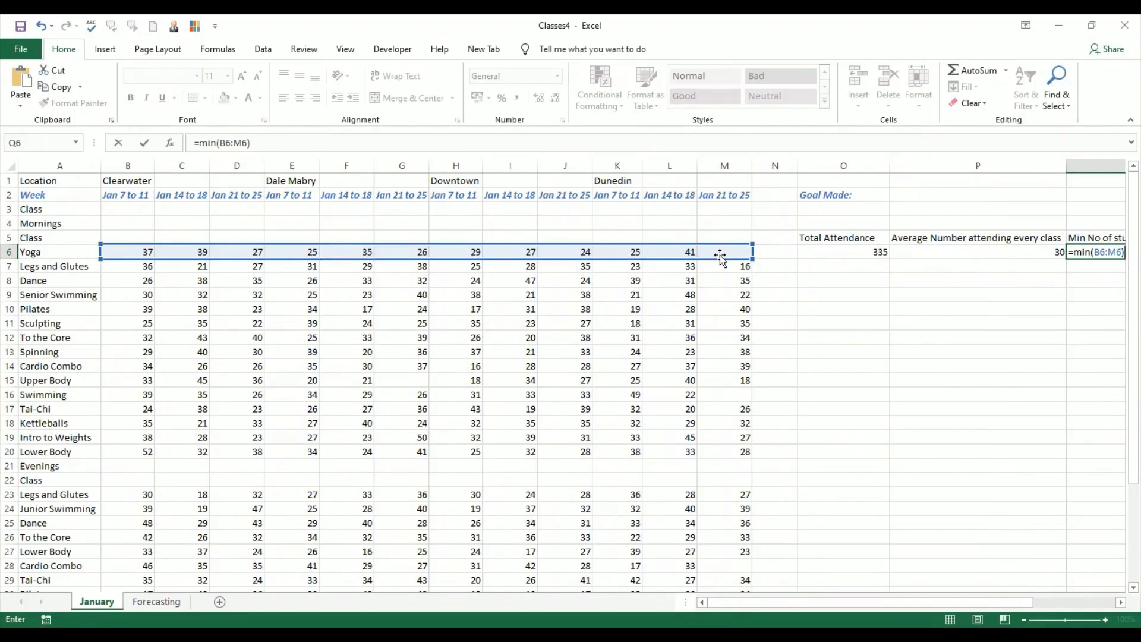
key("Return")
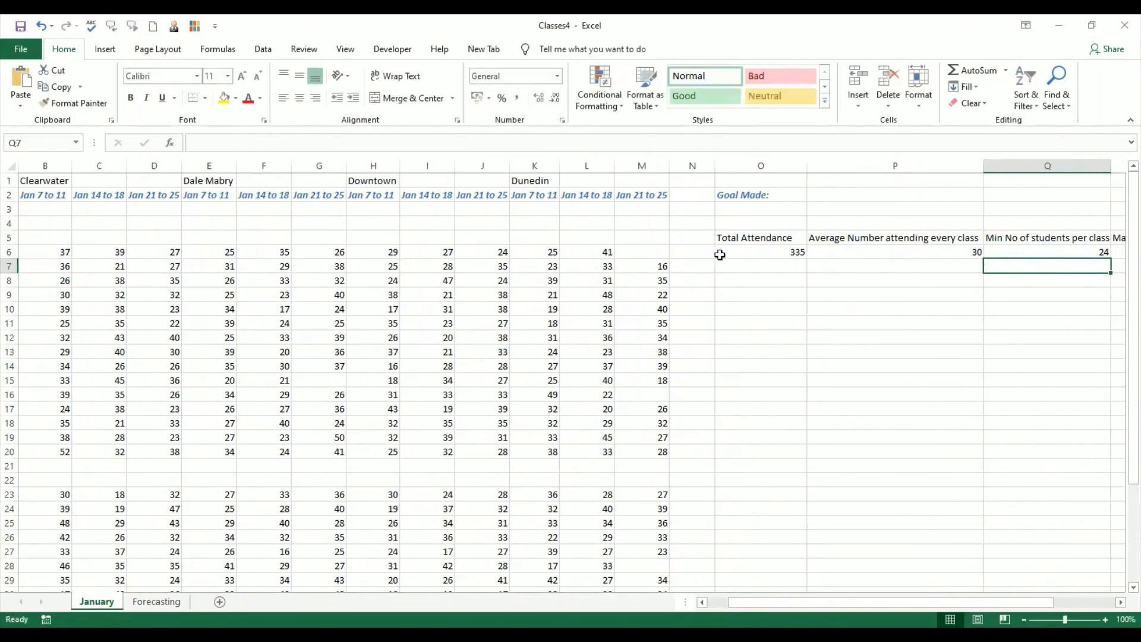
Step: Check the formulas behind the Yoga minimum, total and average in Q6, O6 and P6
left_click(1122, 603)
left_click(1121, 603)
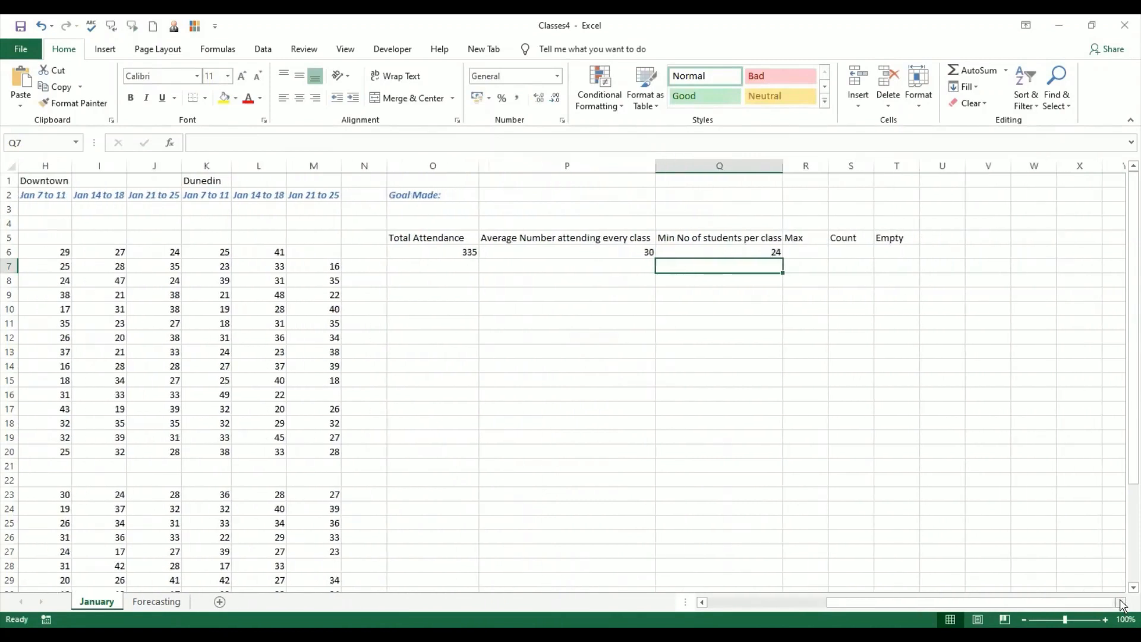
left_click(768, 251)
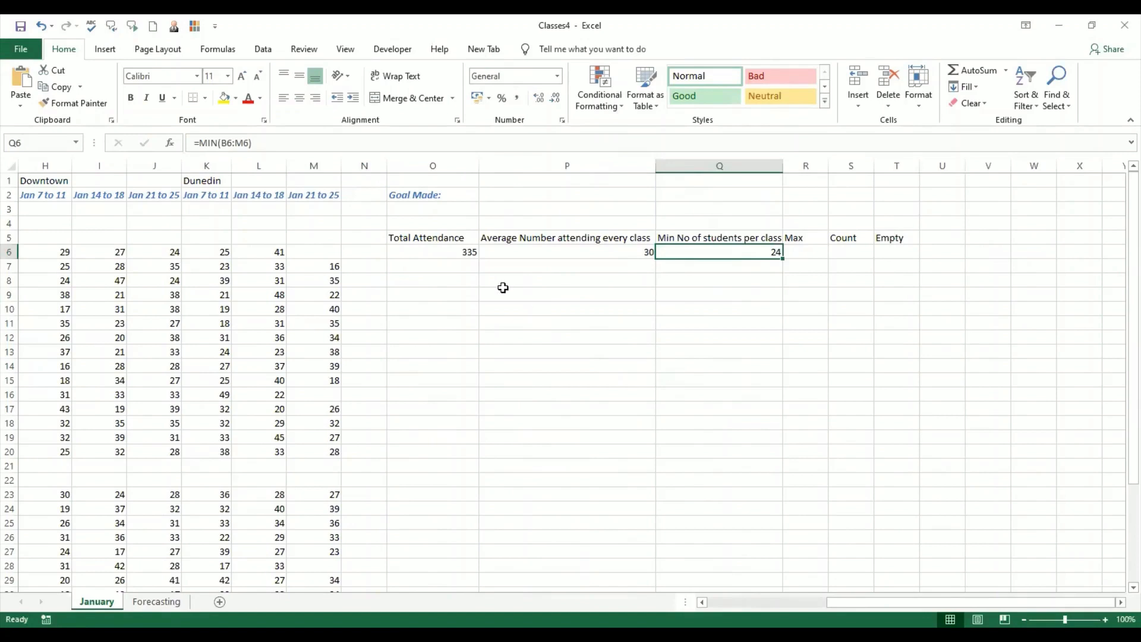
left_click(452, 248)
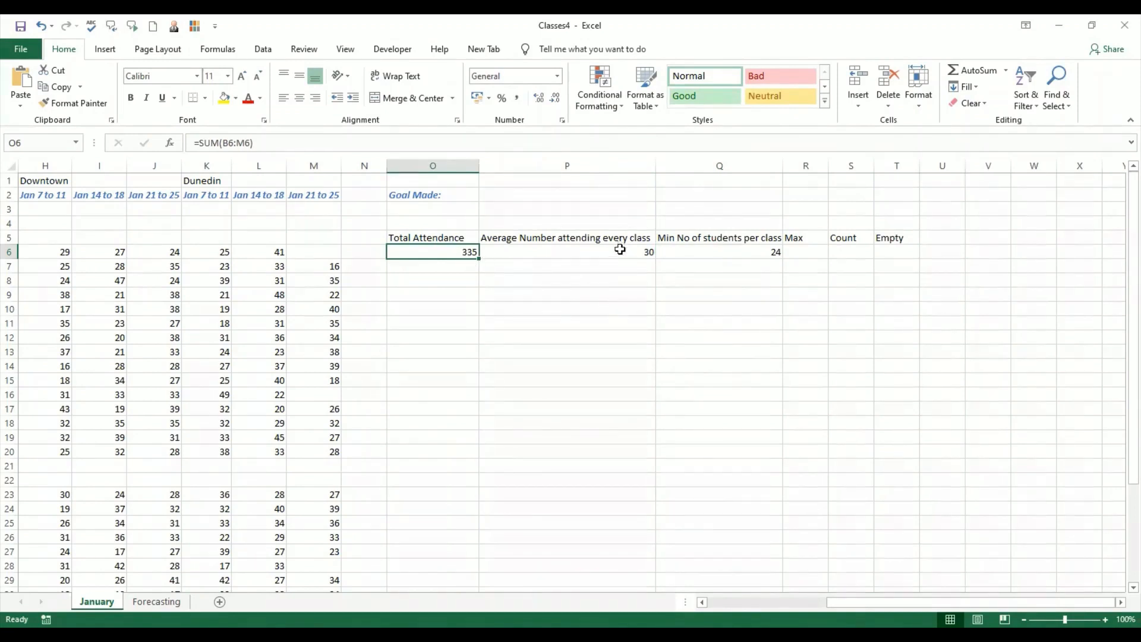
left_click(621, 252)
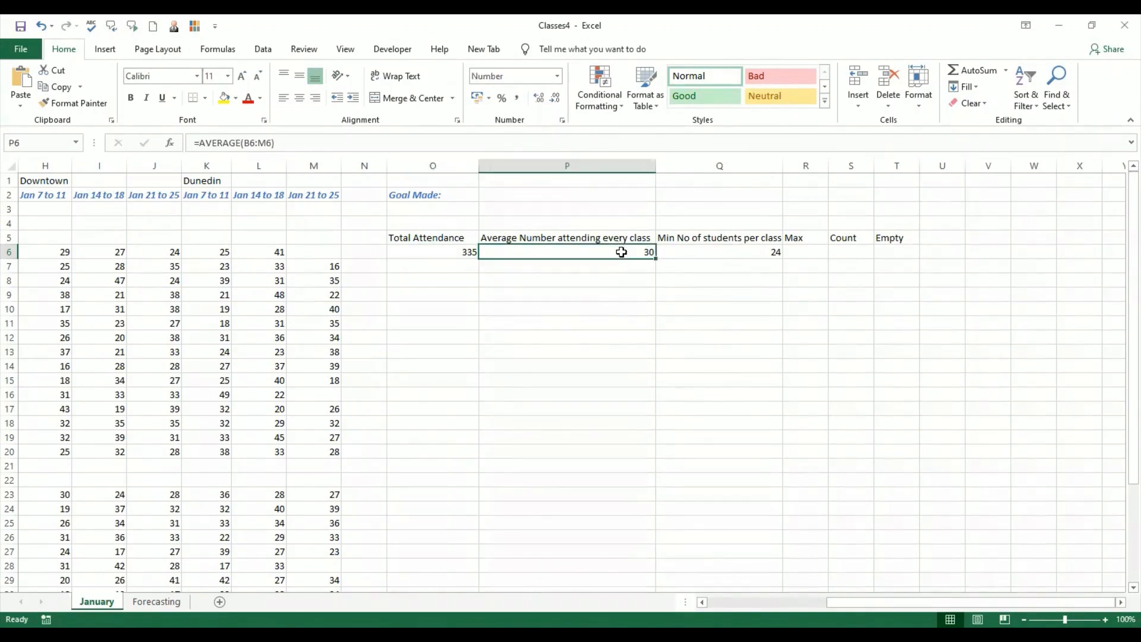
left_click(697, 251)
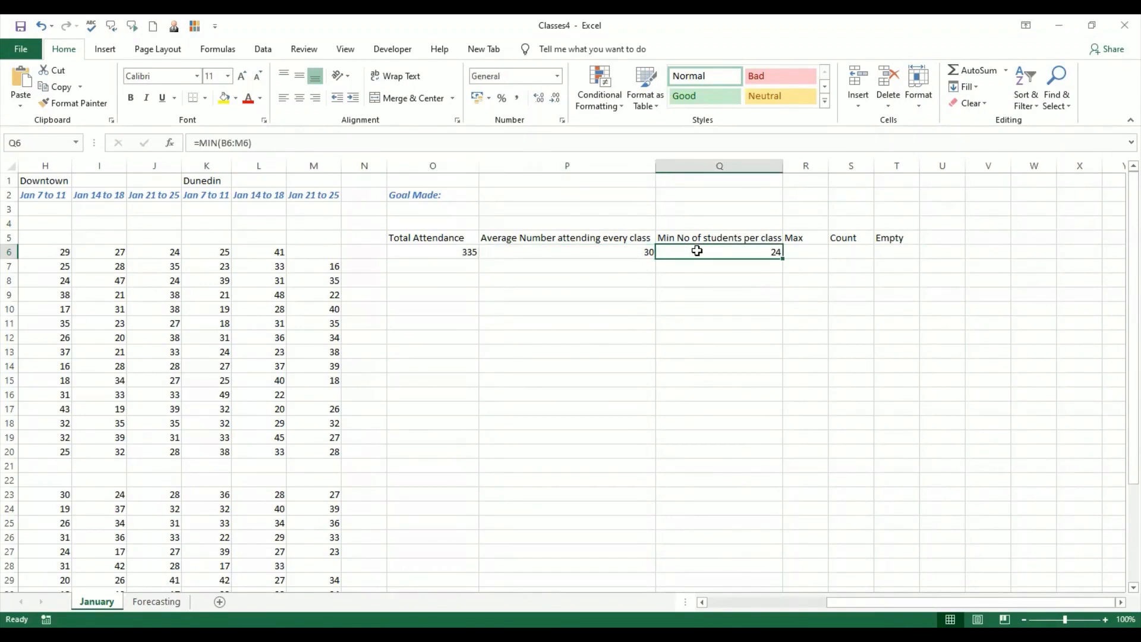
Step: Extend the R5 heading to Max No of students in a class and widen column R to fit it
left_click(812, 238)
double_click(812, 238)
type("N")
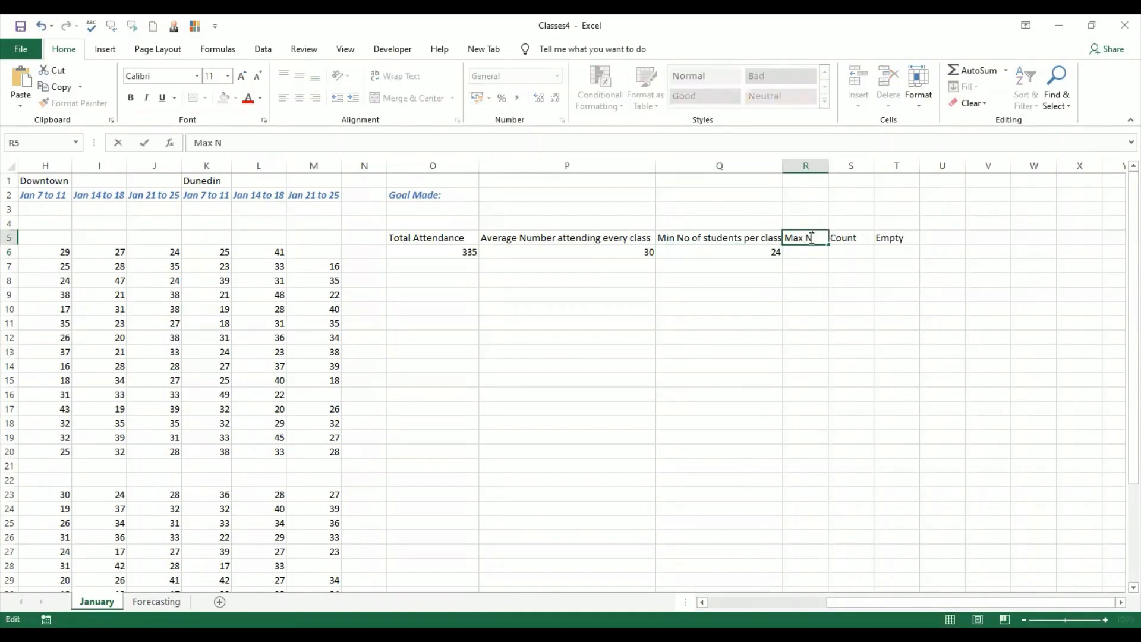
type("o of students on")
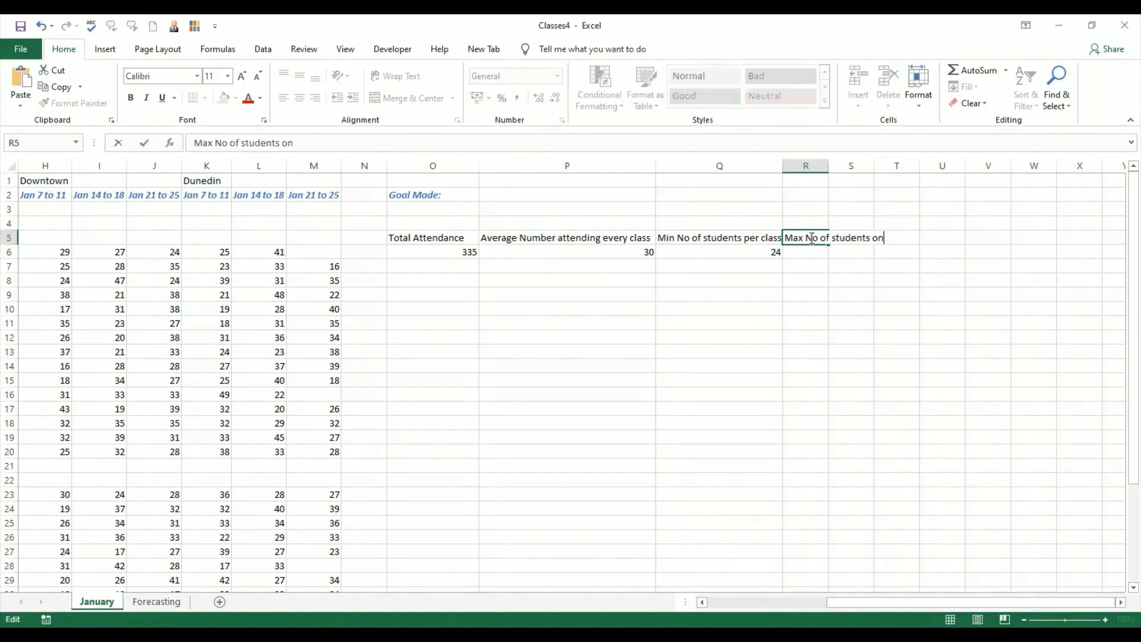
key("BackSpace")
key("BackSpace")
type("ina")
key("BackSpace")
key("BackSpace")
type("a class")
key("Return")
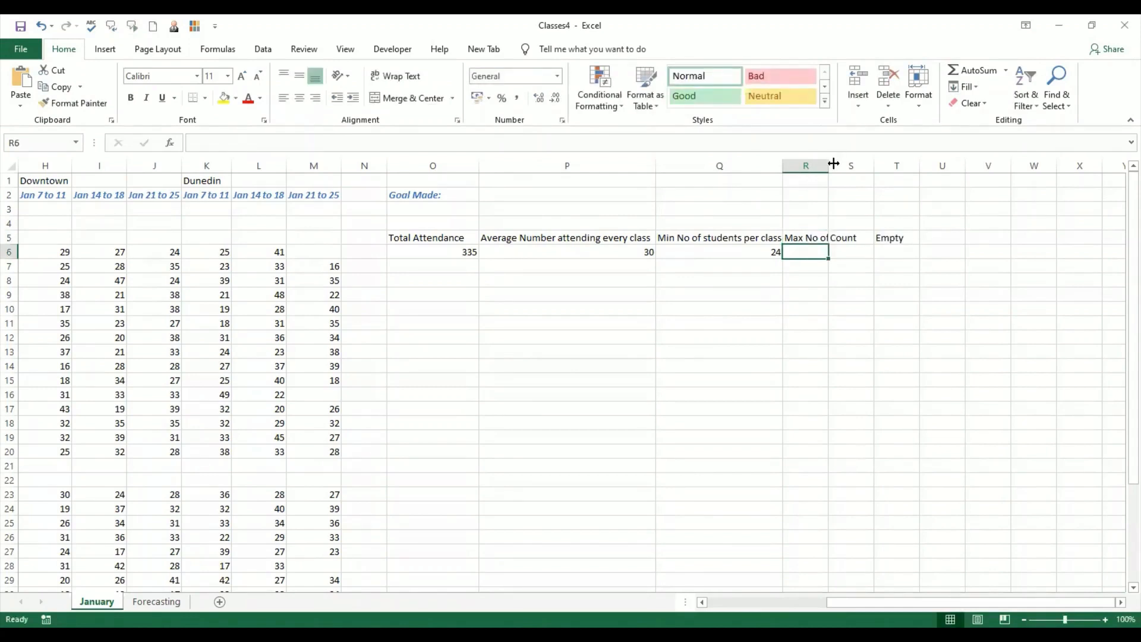
left_click_drag(828, 164, 928, 181)
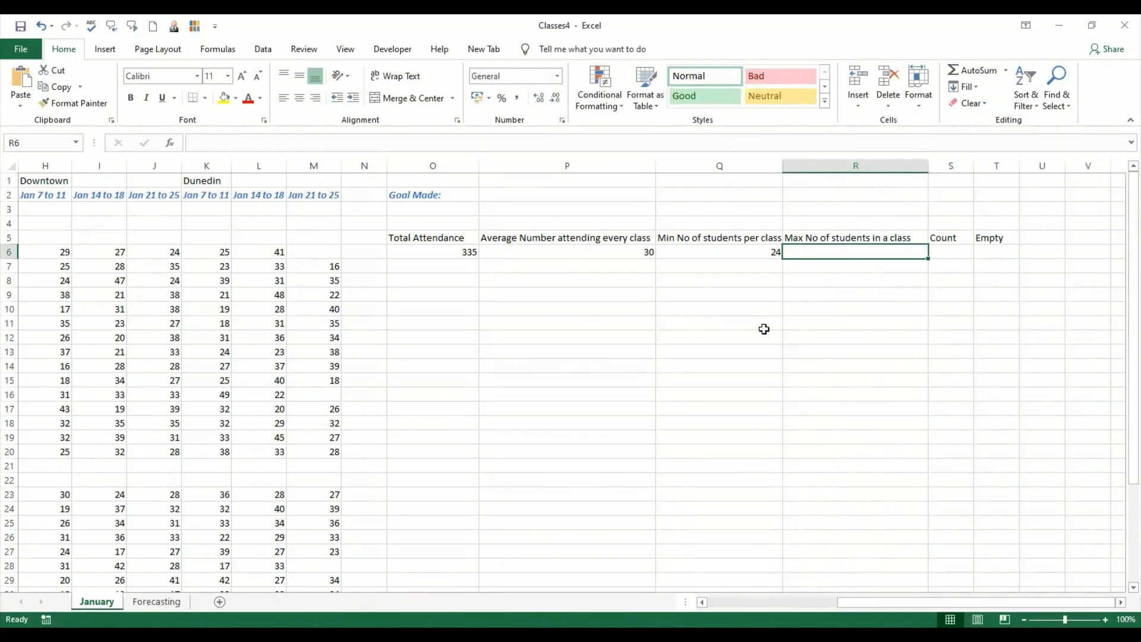
Step: Calculate the maximum Yoga attendance in R6 with =MAX(B6:M6)
type("=")
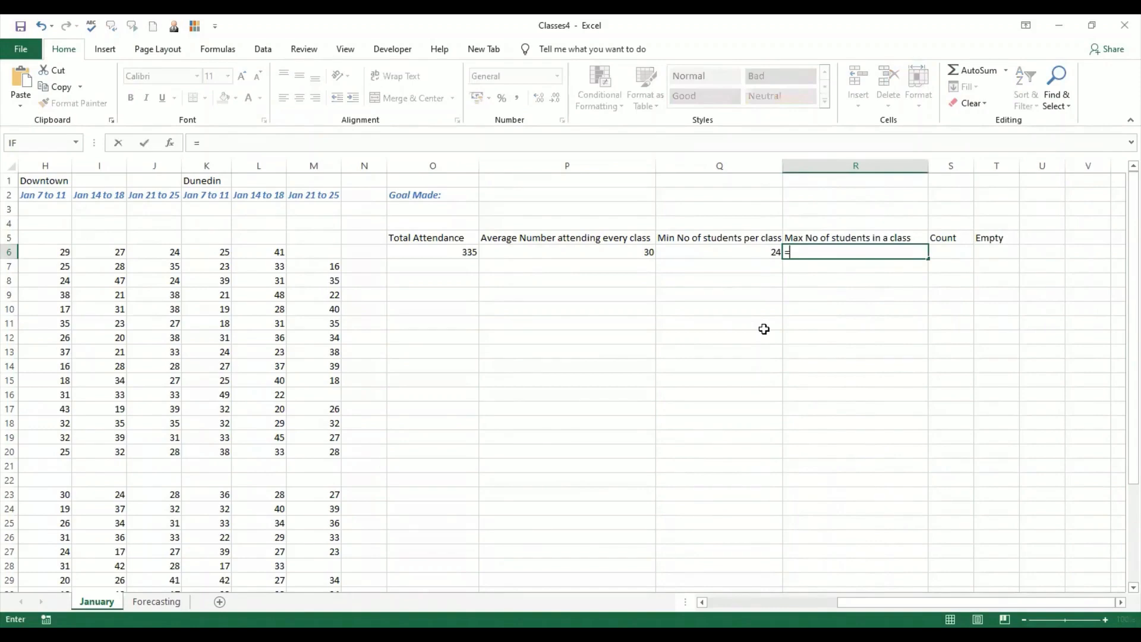
type("max(")
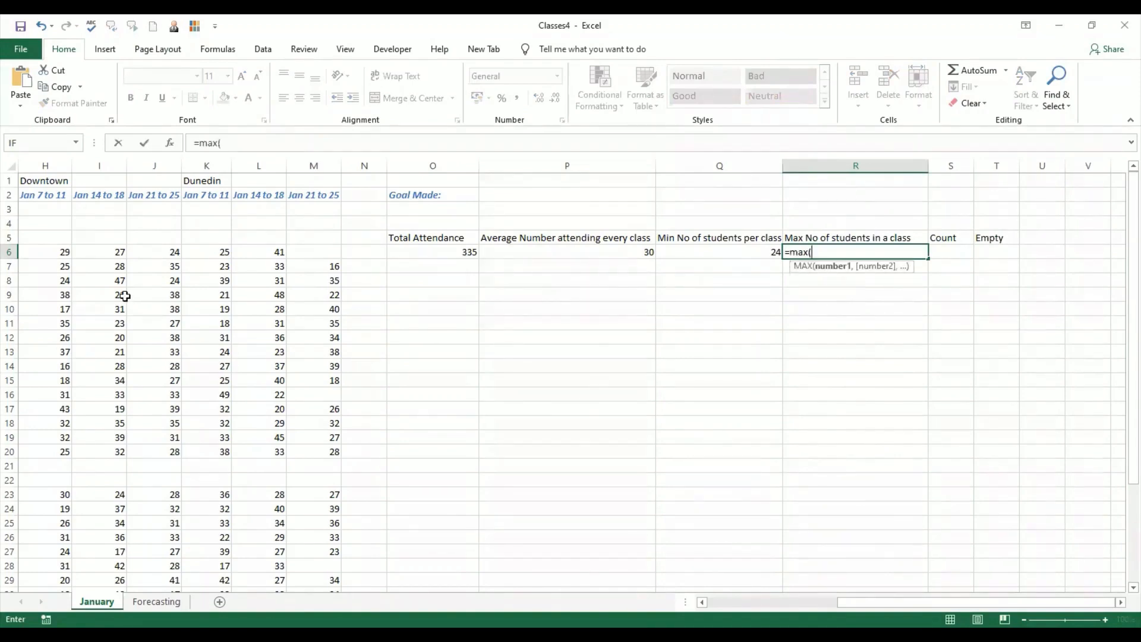
scroll(124, 296, "left", 3)
left_click(127, 252)
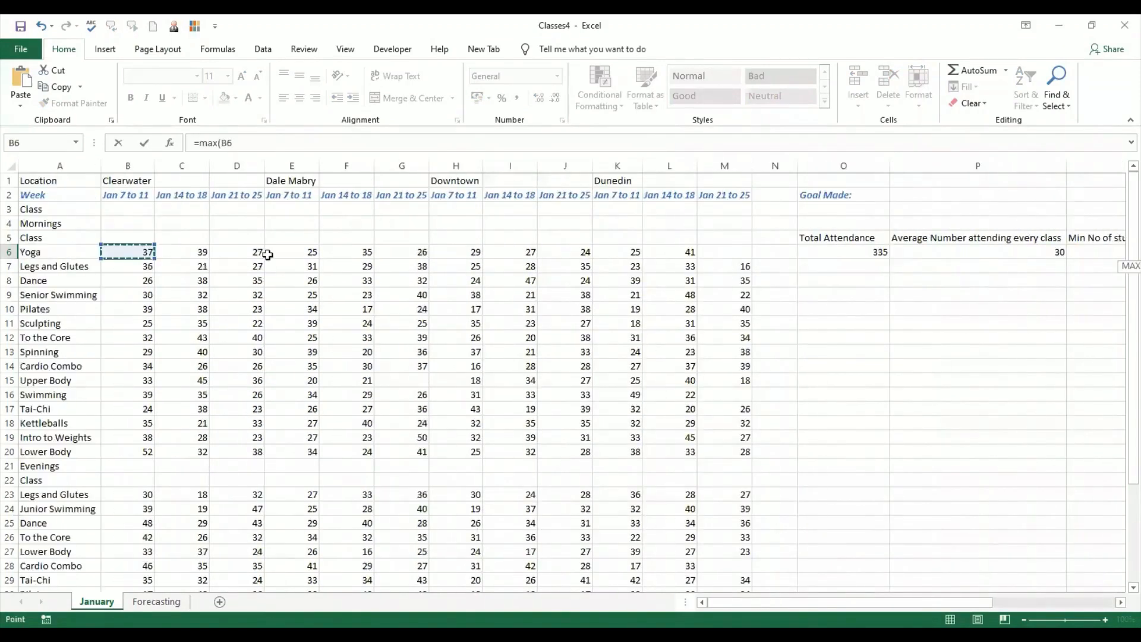
left_click(746, 257, "shift")
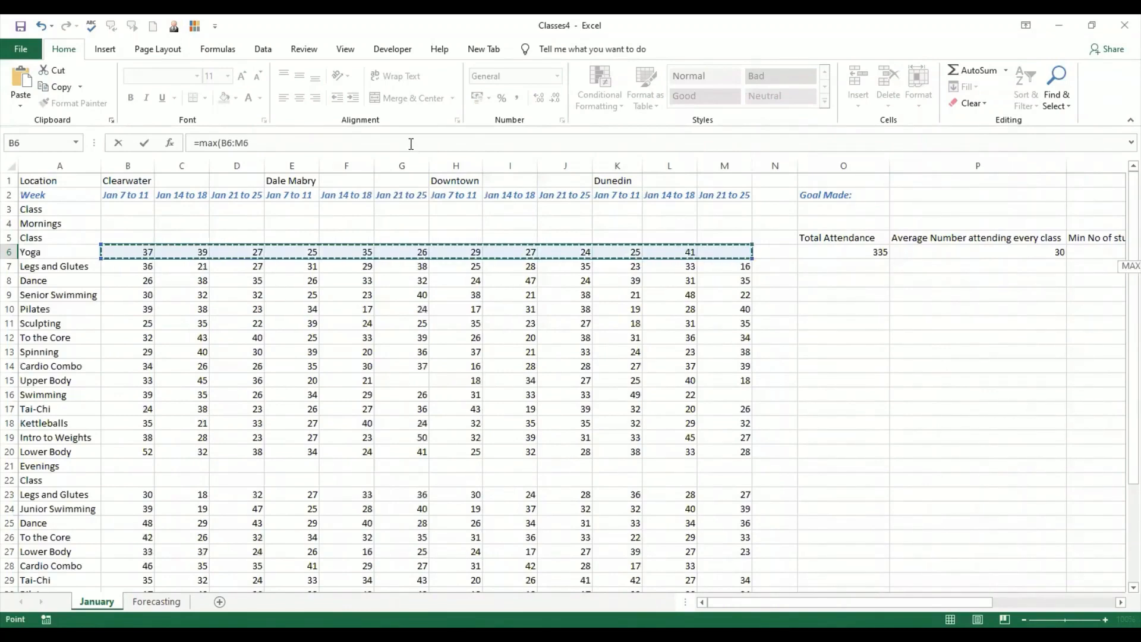
type(")")
key("Return")
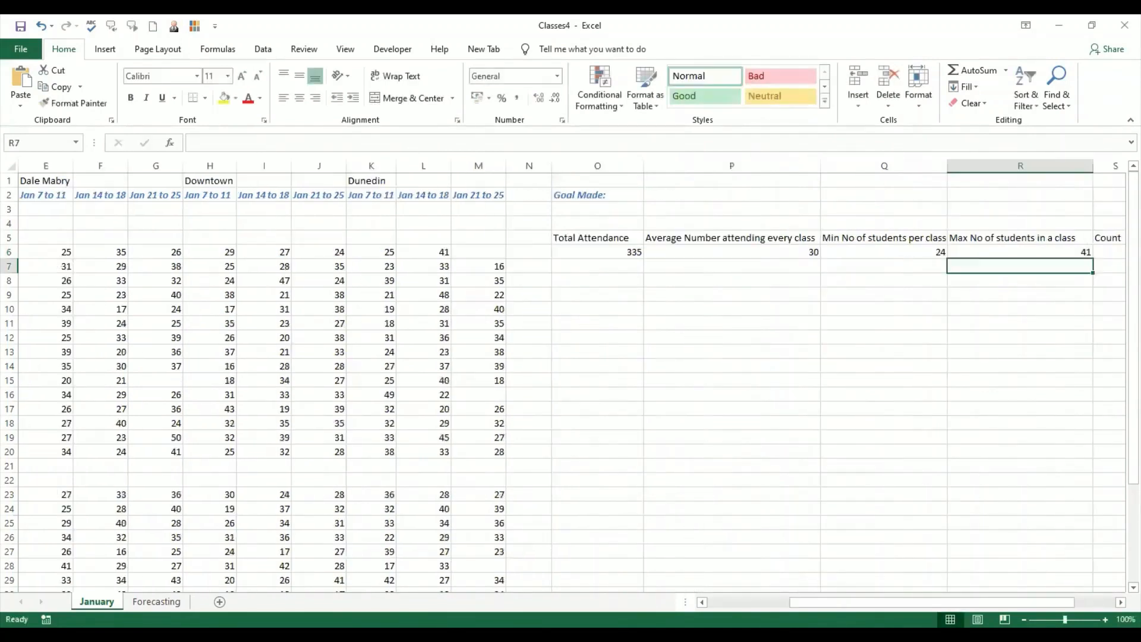
Step: Review the Yoga maximum in R6 against the minimum, average and total in Q6, P6 and O6
left_click(1121, 602)
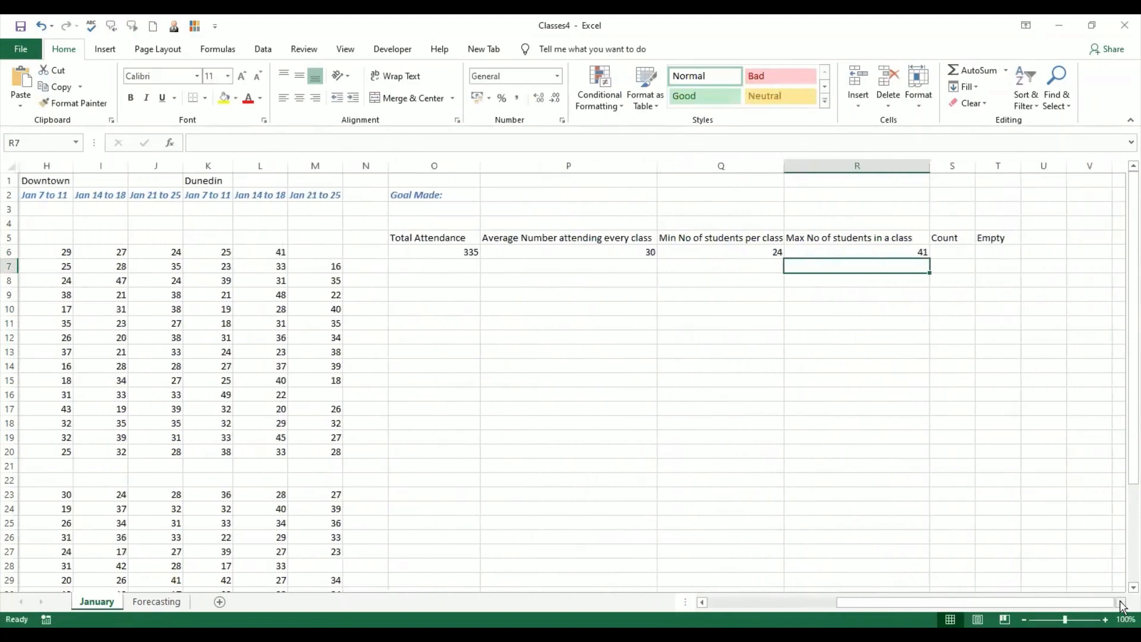
left_click(794, 250)
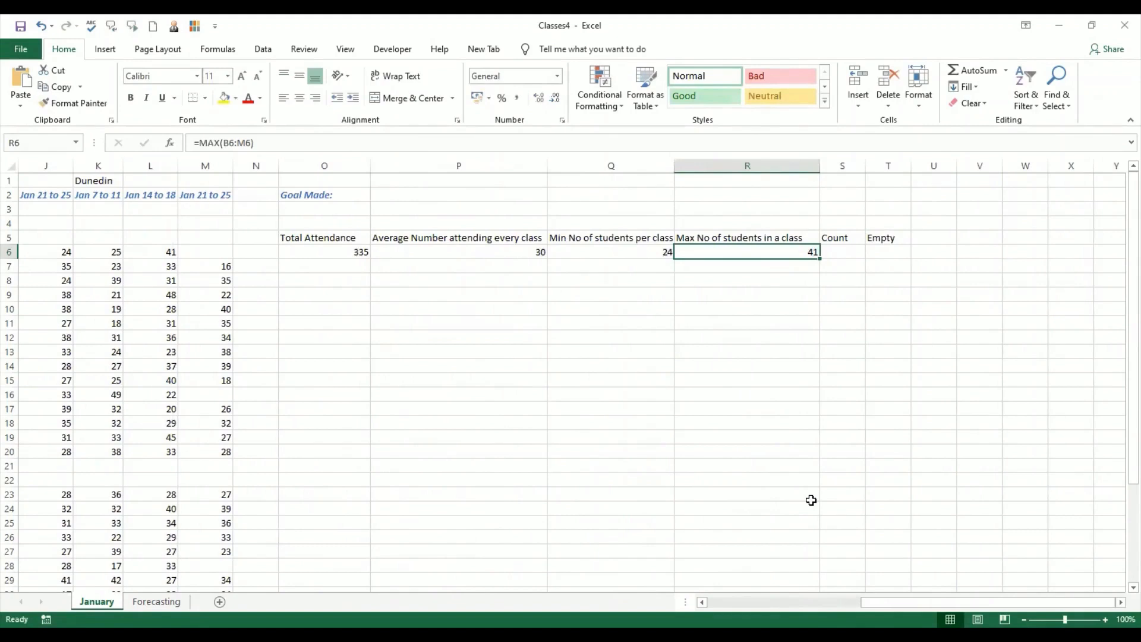
left_click(626, 251)
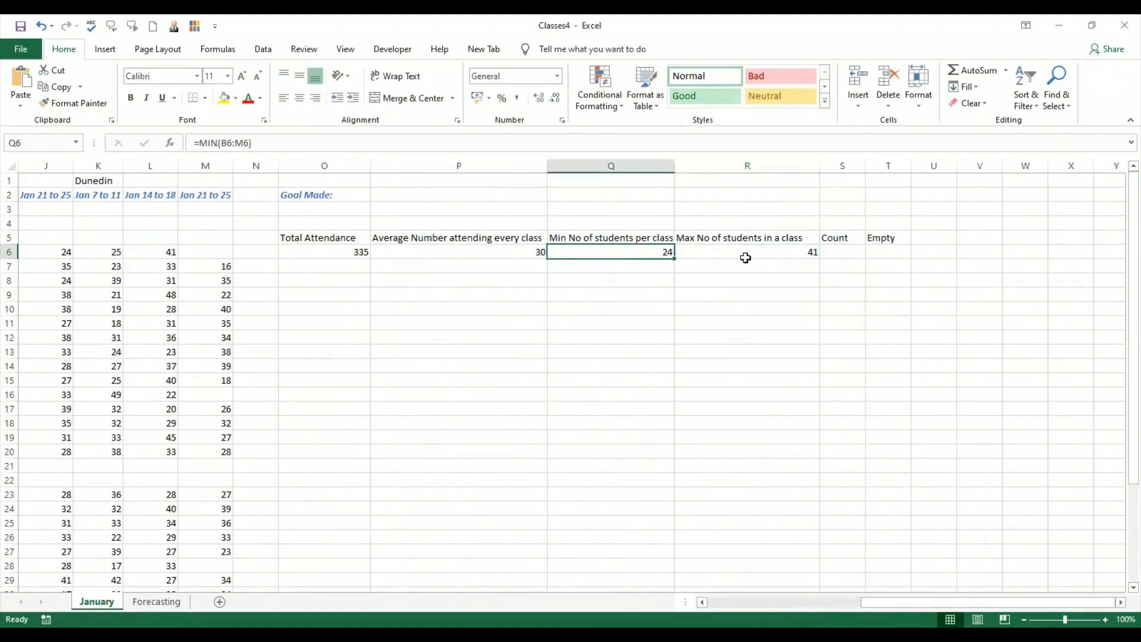
left_click(745, 258)
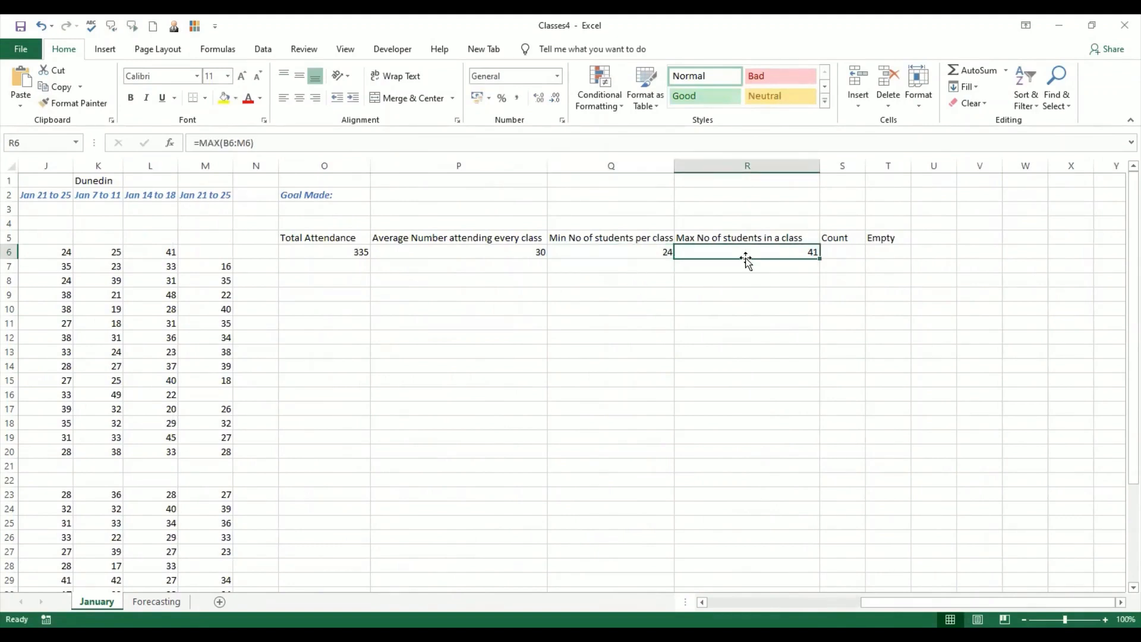
left_click(499, 250)
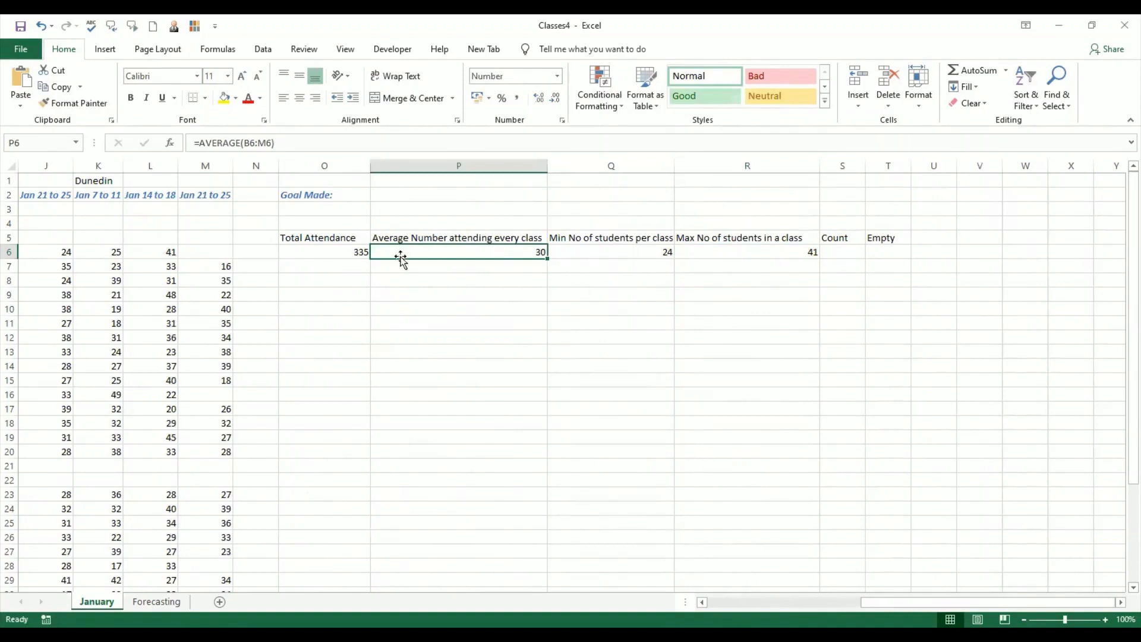
left_click(347, 253)
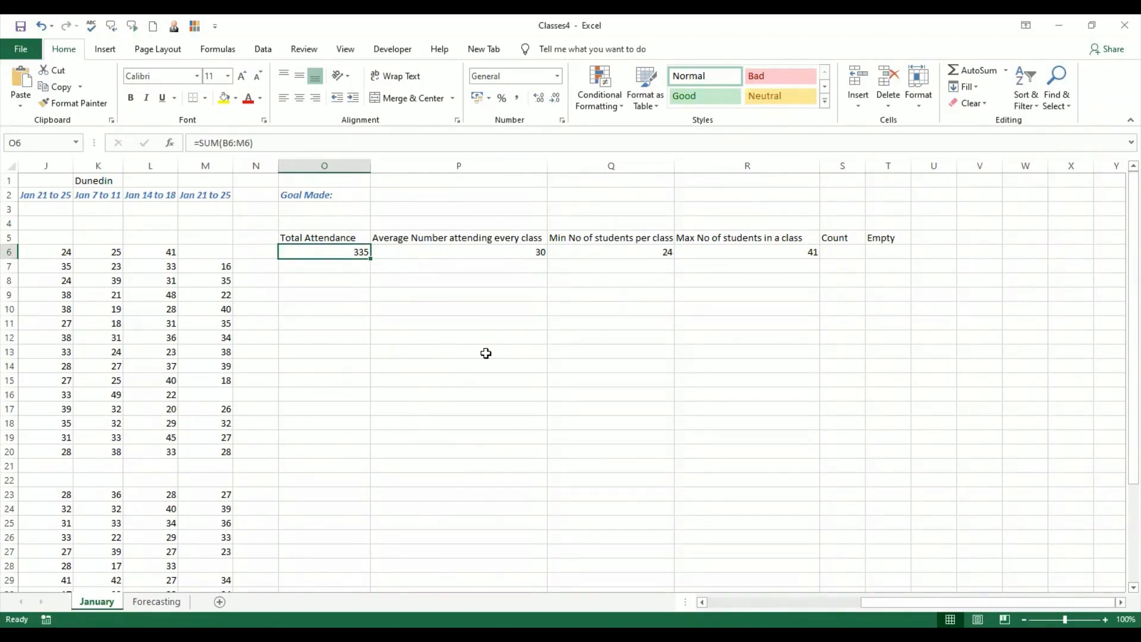
Step: Replace the Count heading in S5 with No of Classes and widen column S to fit it
left_click(843, 238)
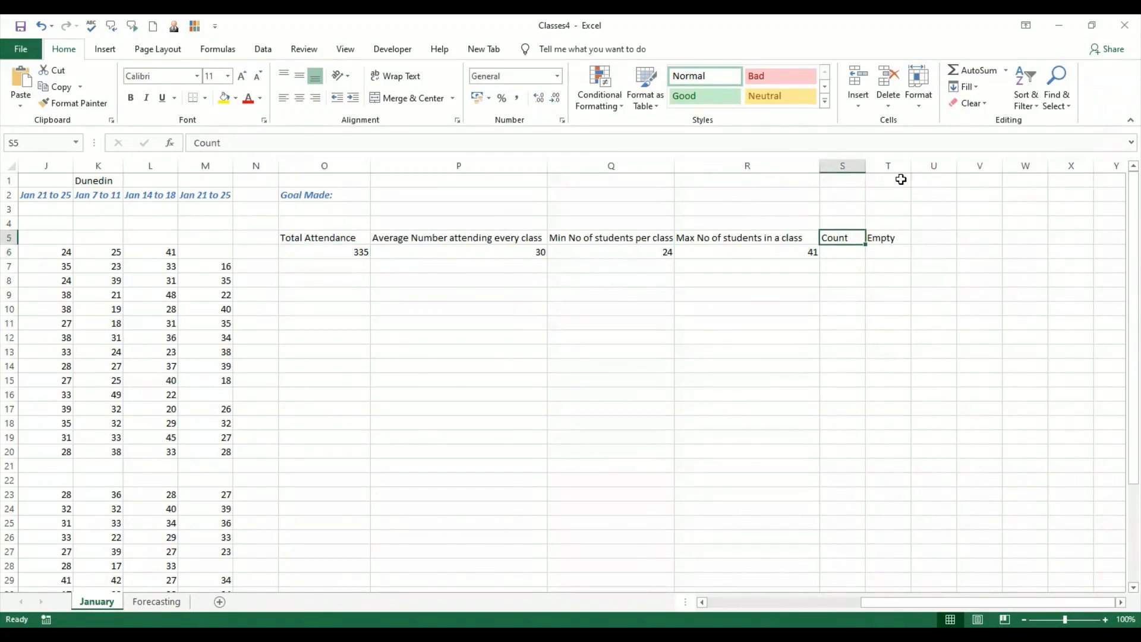
double_click(862, 236)
key("BackSpace")
key("BackSpace")
key("BackSpace")
key("BackSpace")
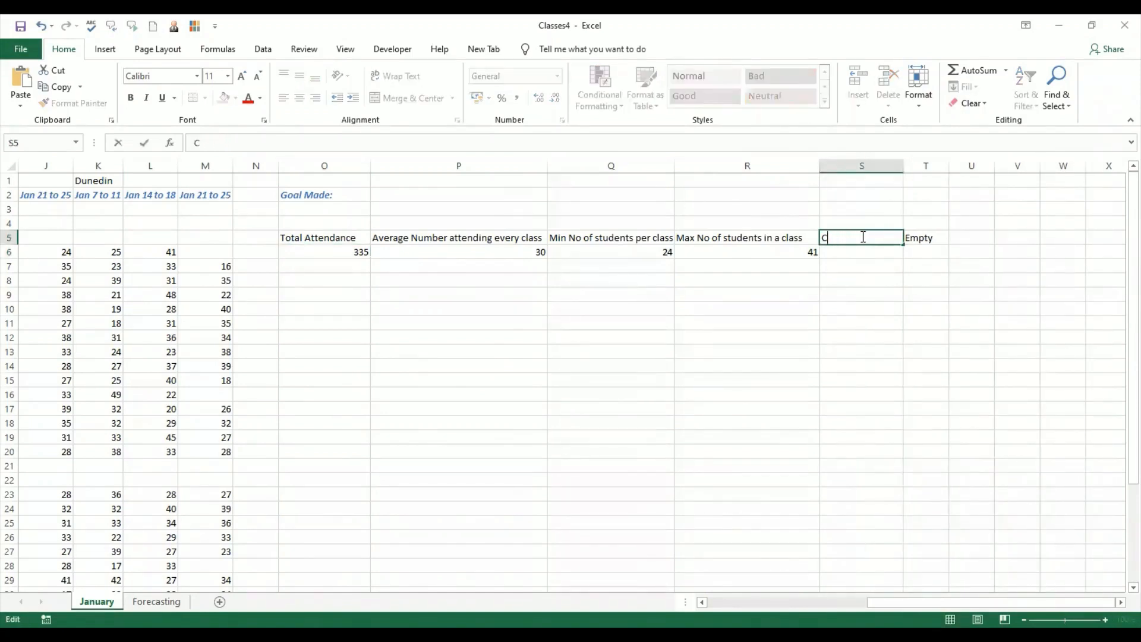
key("BackSpace")
type("No of Classes")
left_click(863, 305)
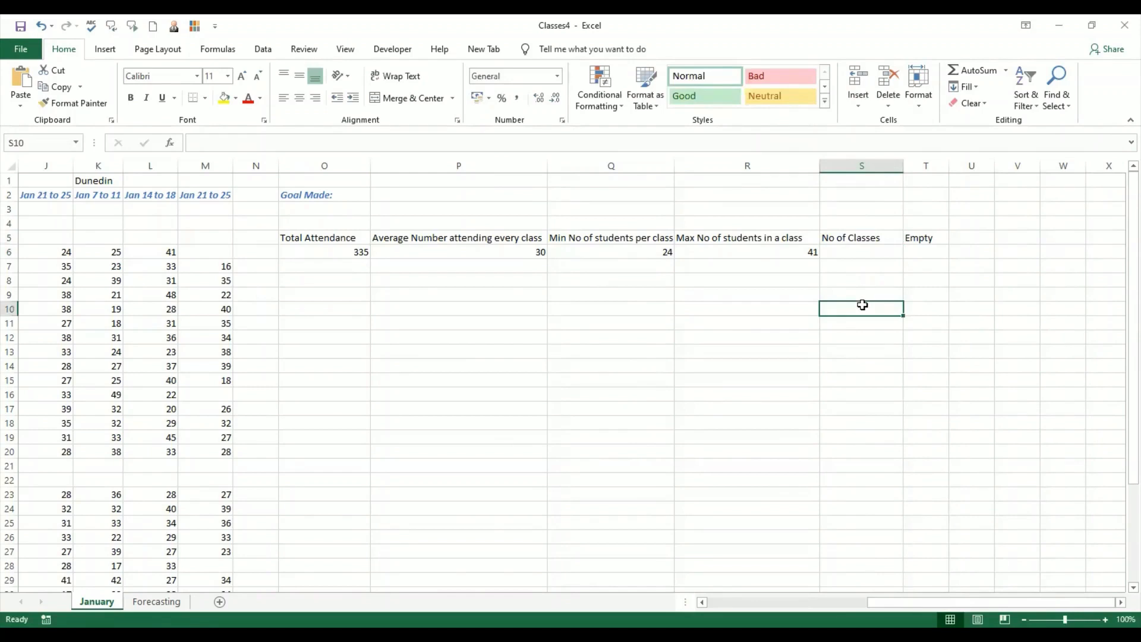
Step: Examine the empty class count cell S6 and the existing Yoga summary formulas in O6 through R6
left_click(865, 250)
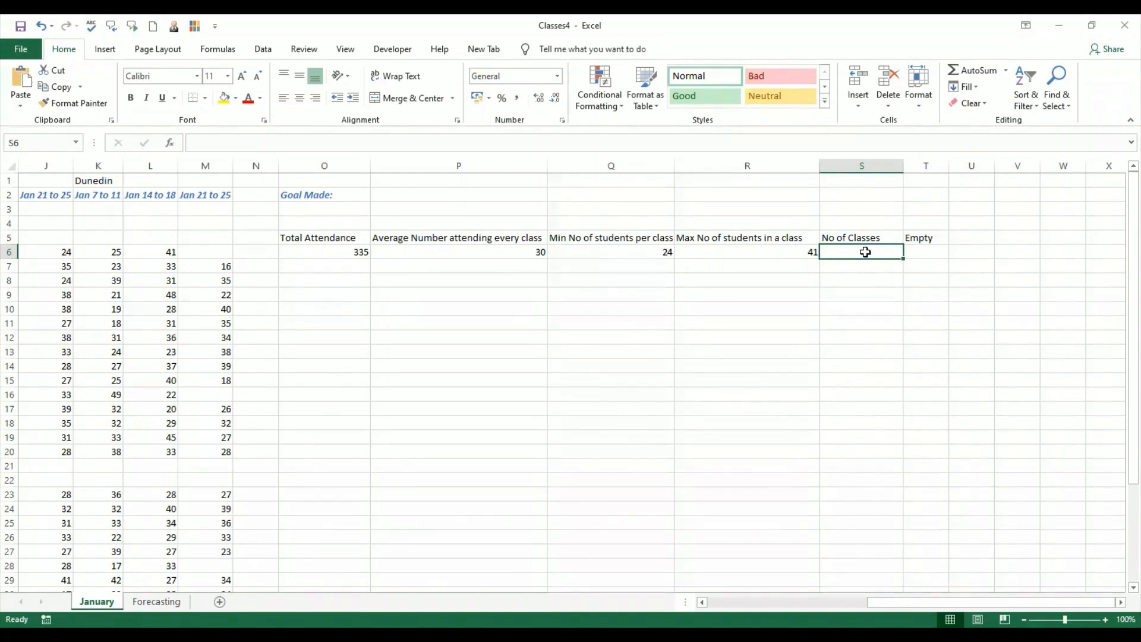
left_click(491, 249)
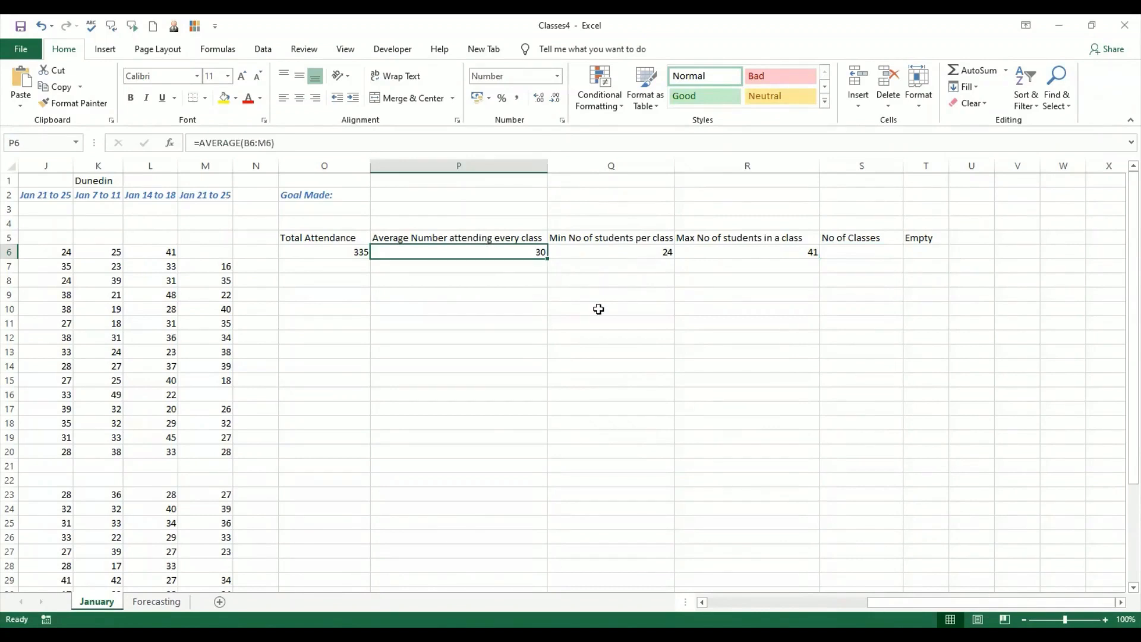
left_click(636, 252)
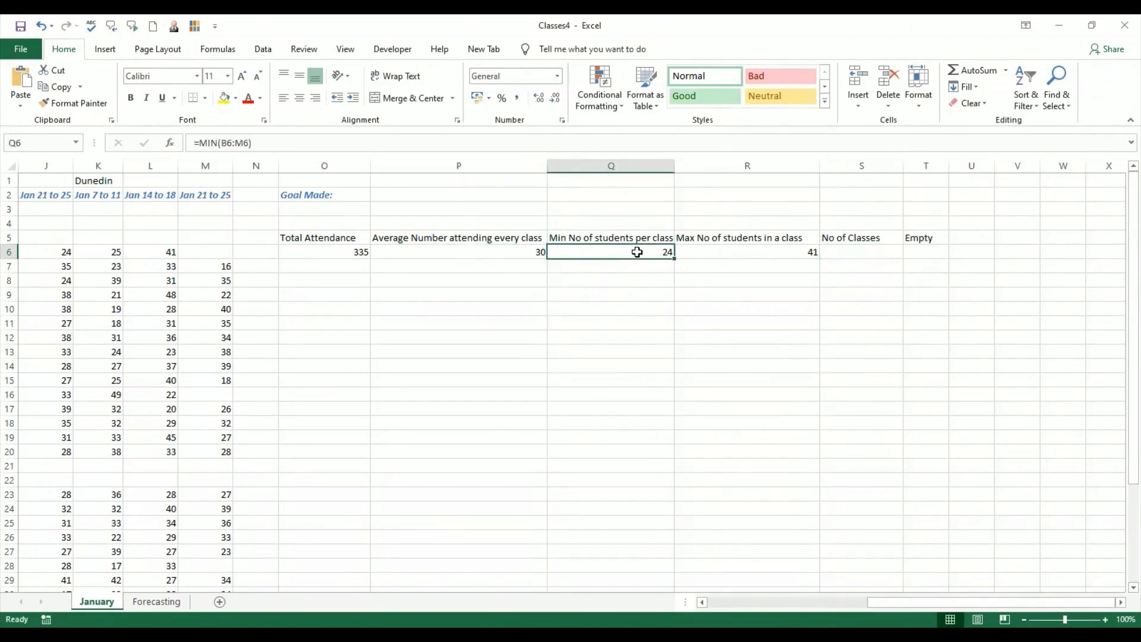
left_click(754, 252)
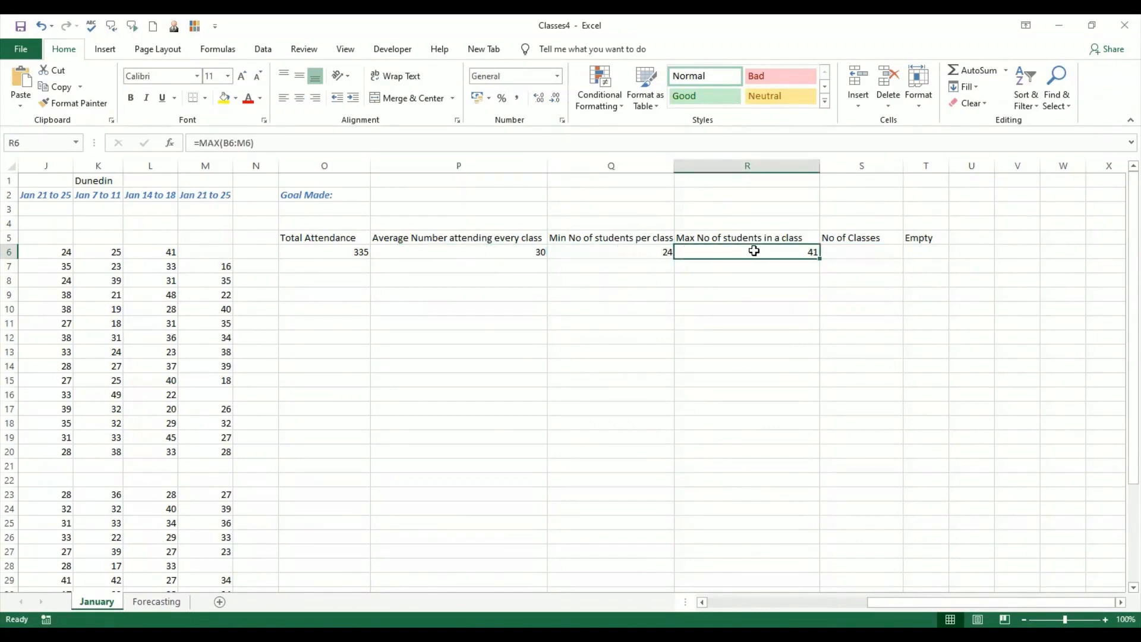
left_click(351, 254)
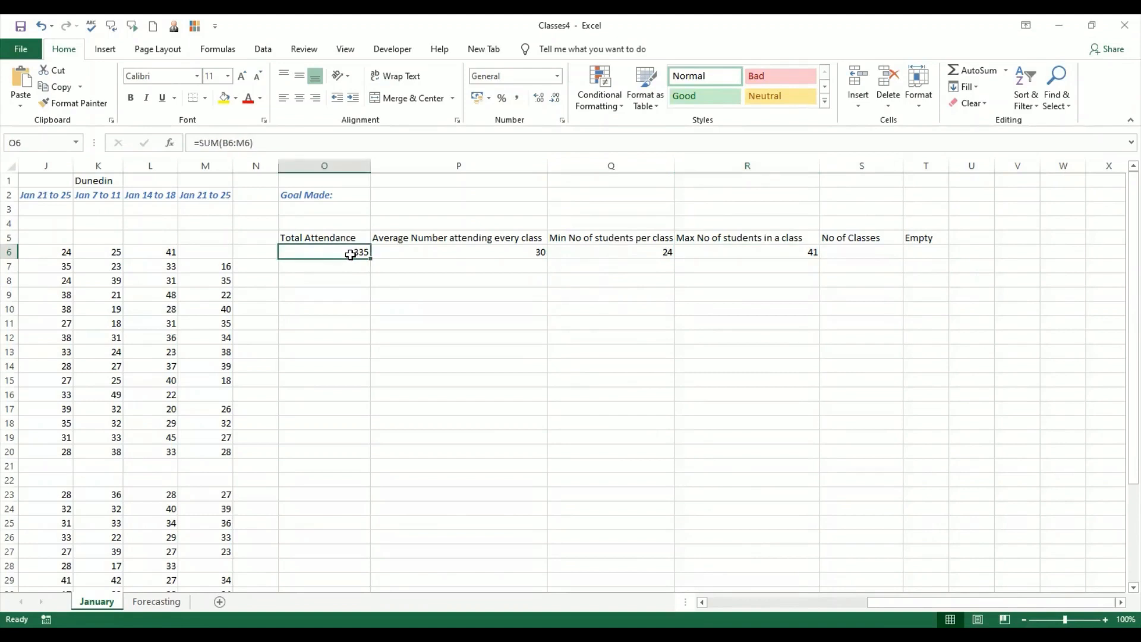
Step: Change the heading in S5 from No of Classes to No of Batches
left_click(868, 255)
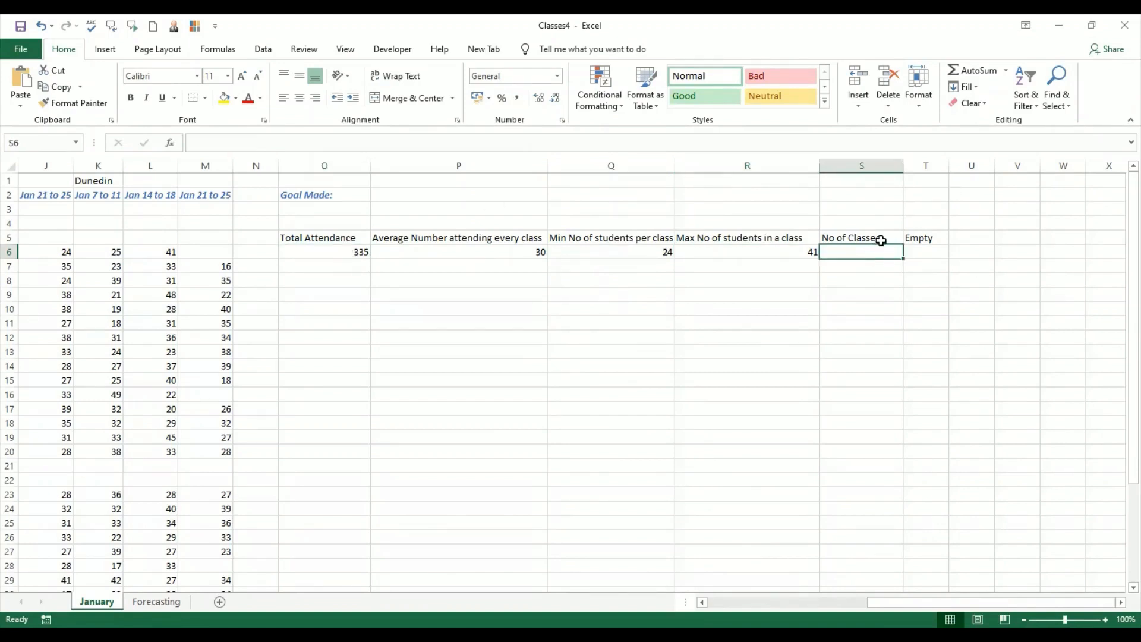
double_click(882, 241)
key("BackSpace")
key("BackSpace")
key("BackSpace")
key("BackSpace")
key("BackSpace")
key("BackSpace")
key("BackSpace")
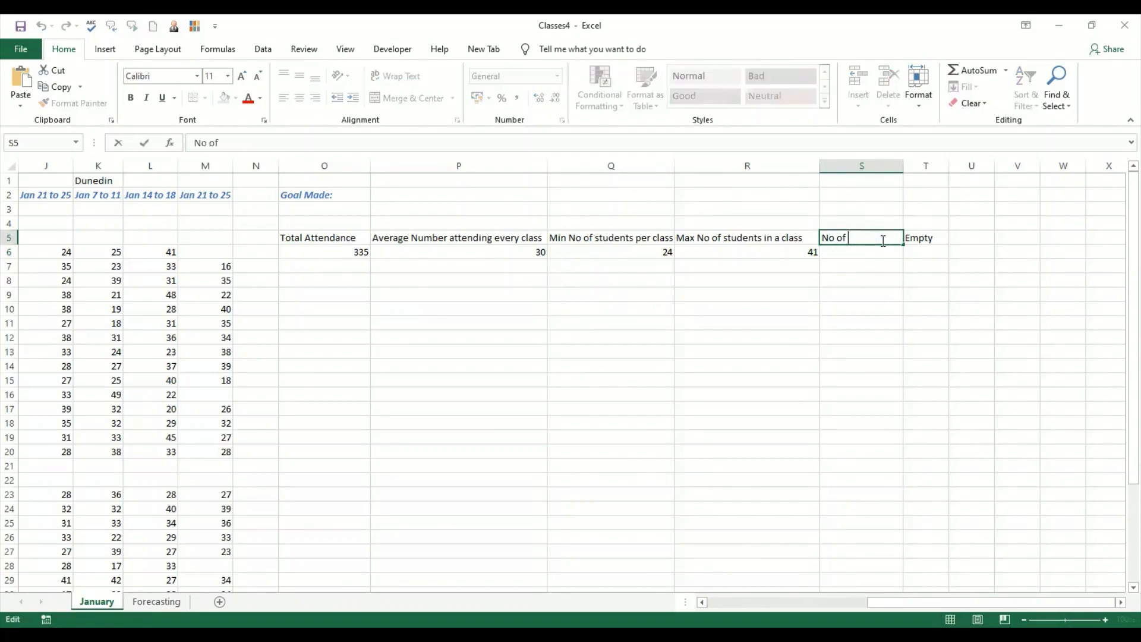
type("Batches")
key("Return")
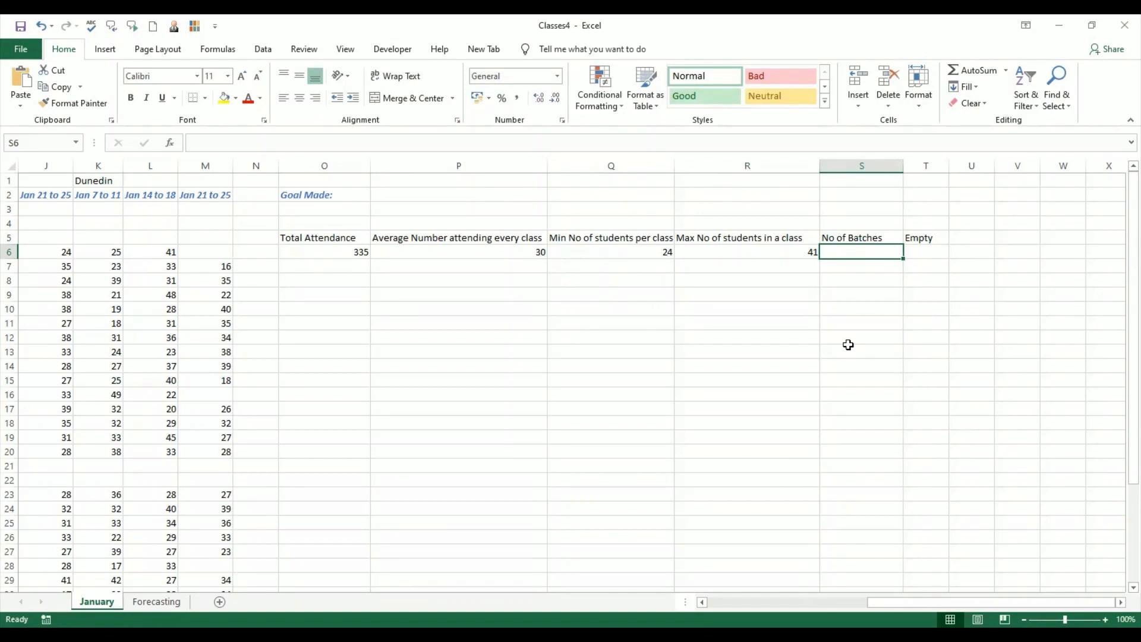
Step: Count the Yoga batches in S6 with =COUNT(B6:M6)
type("=c")
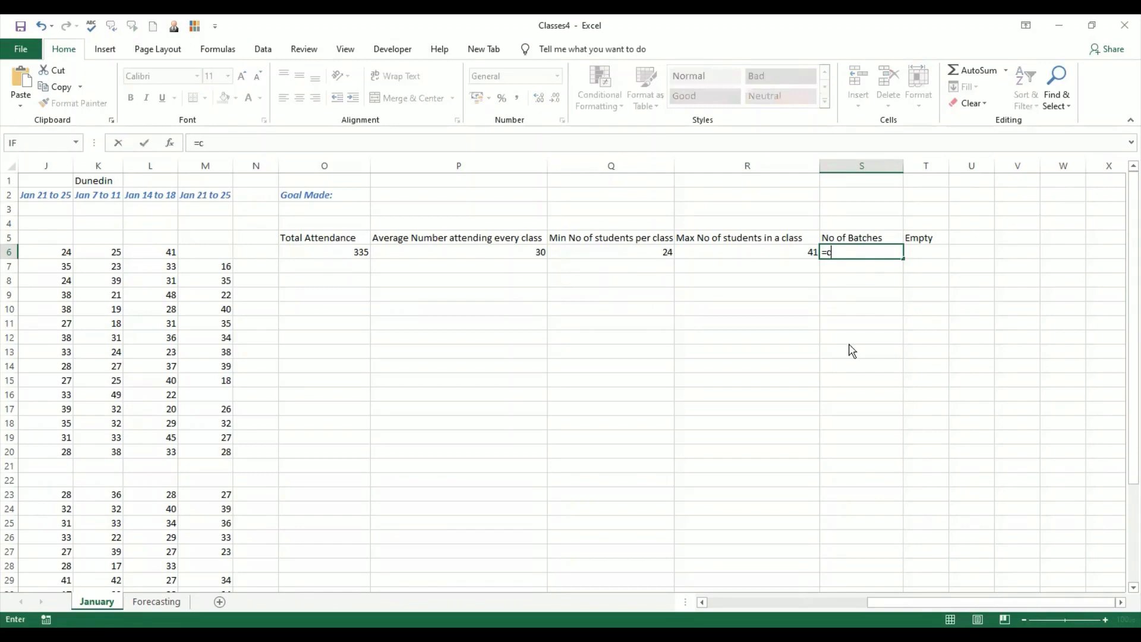
type("ount")
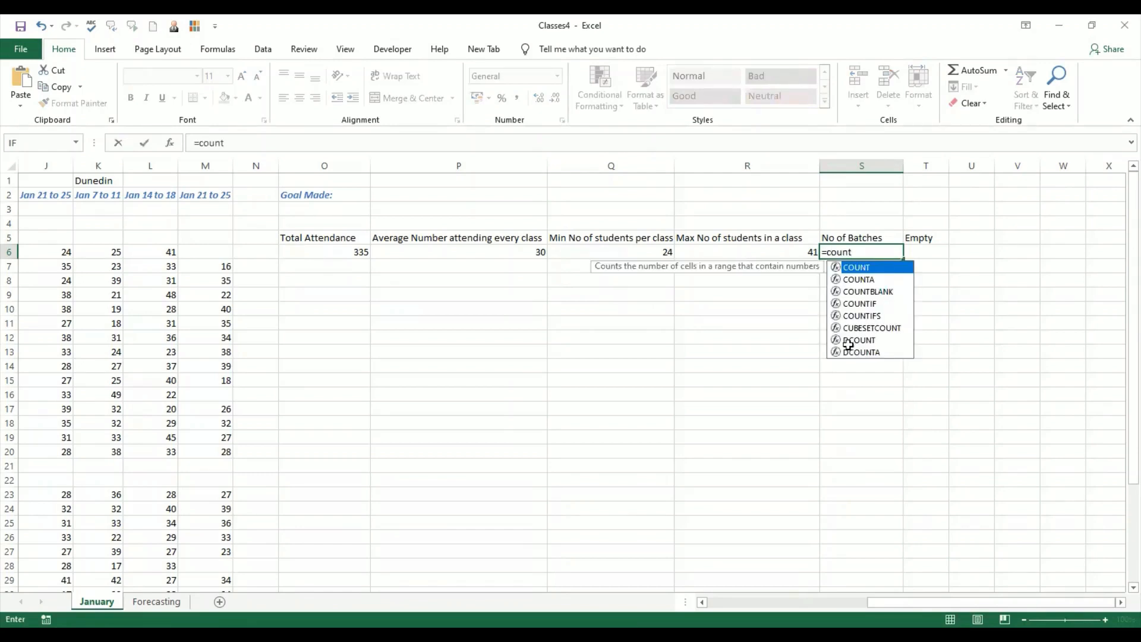
type("(b6:")
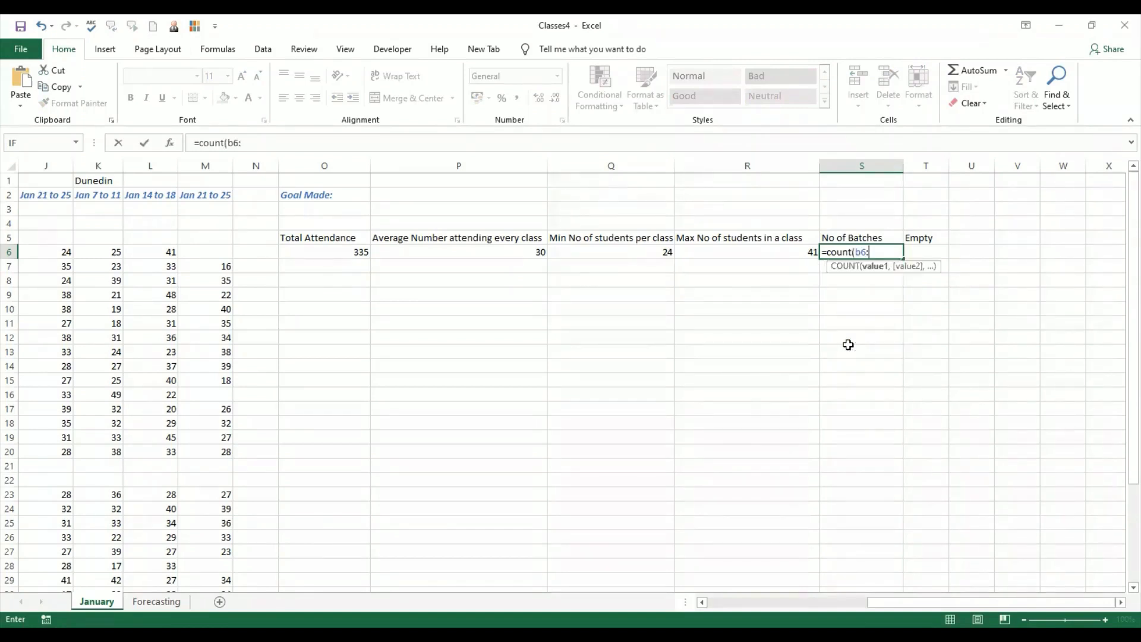
type("m6)")
key("Return")
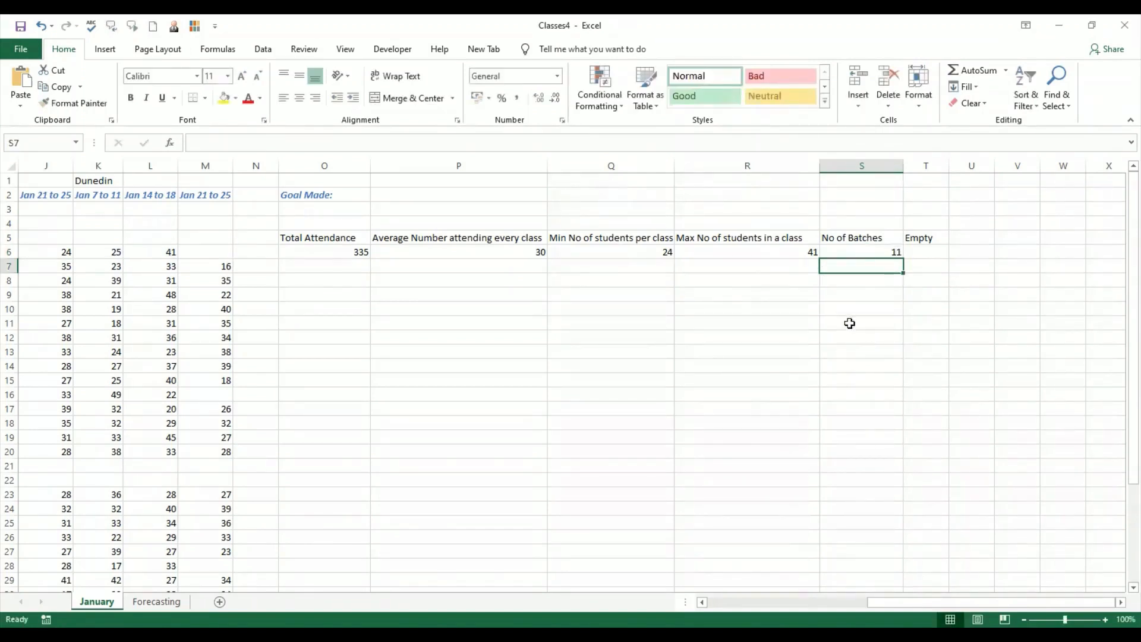
Step: Review the Yoga batch count in S6 alongside the total, average, minimum and maximum formulas in O6 through R6
left_click(874, 250)
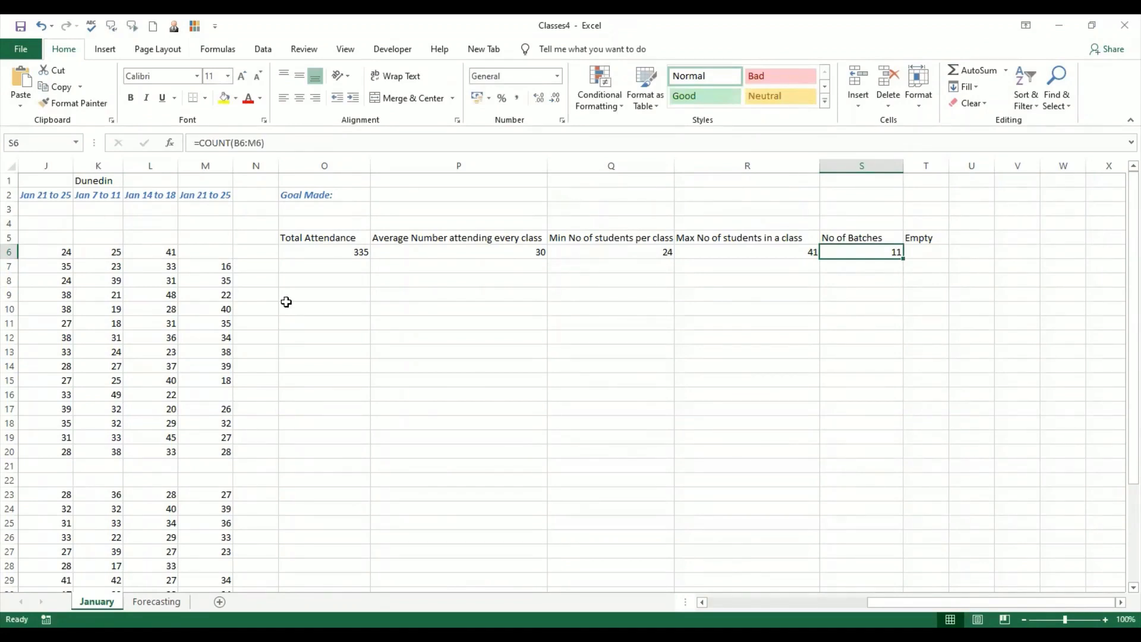
left_click(331, 255)
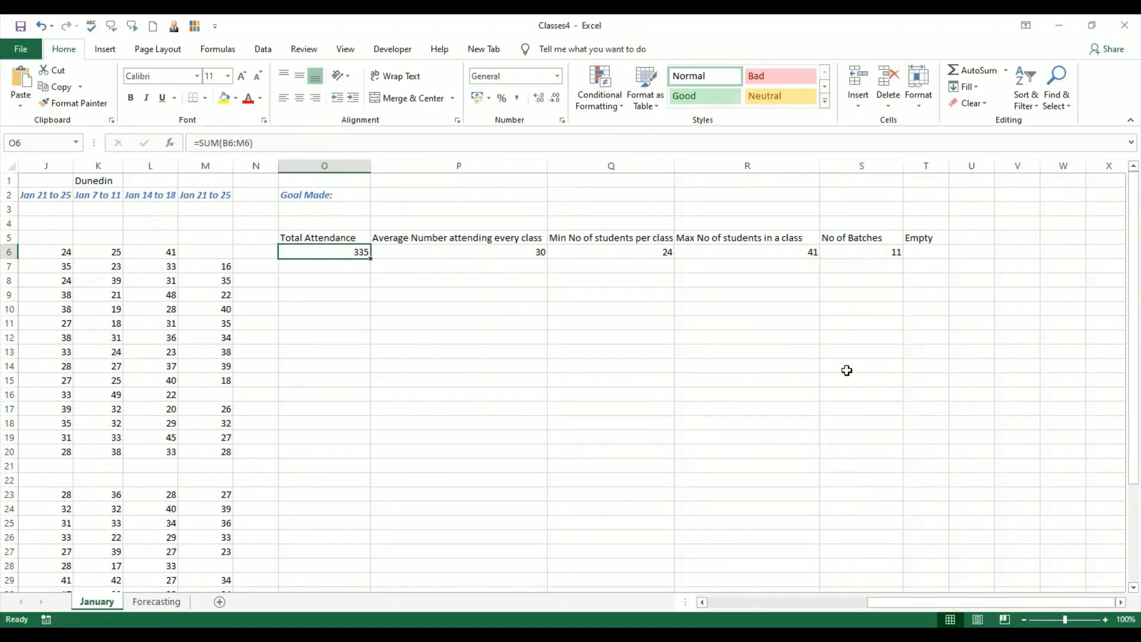
left_click(855, 252)
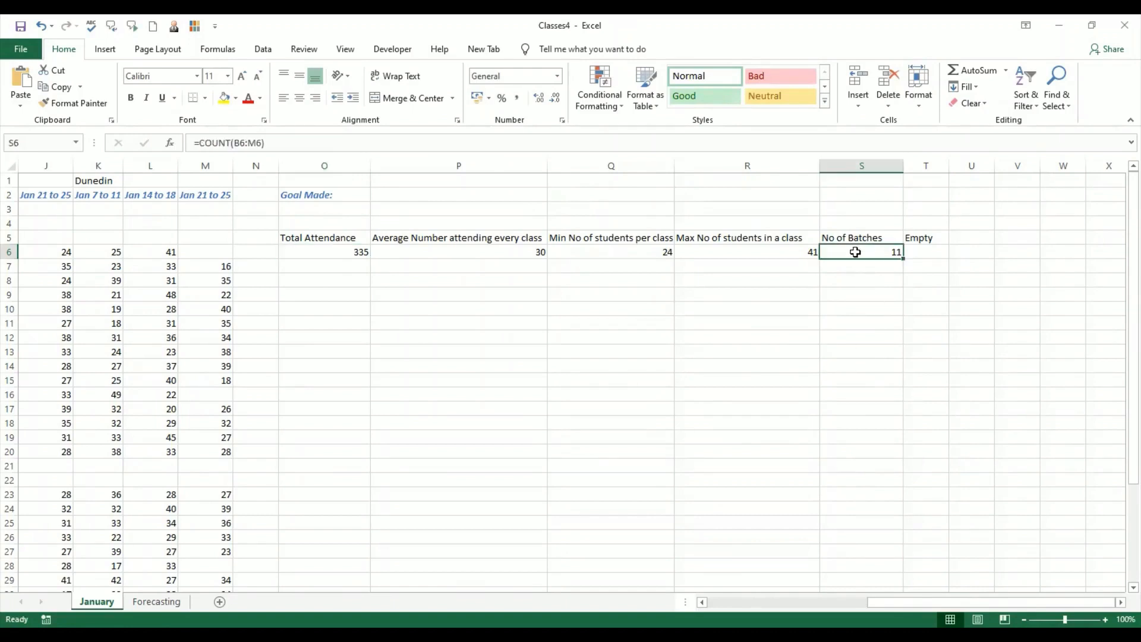
left_click(512, 253)
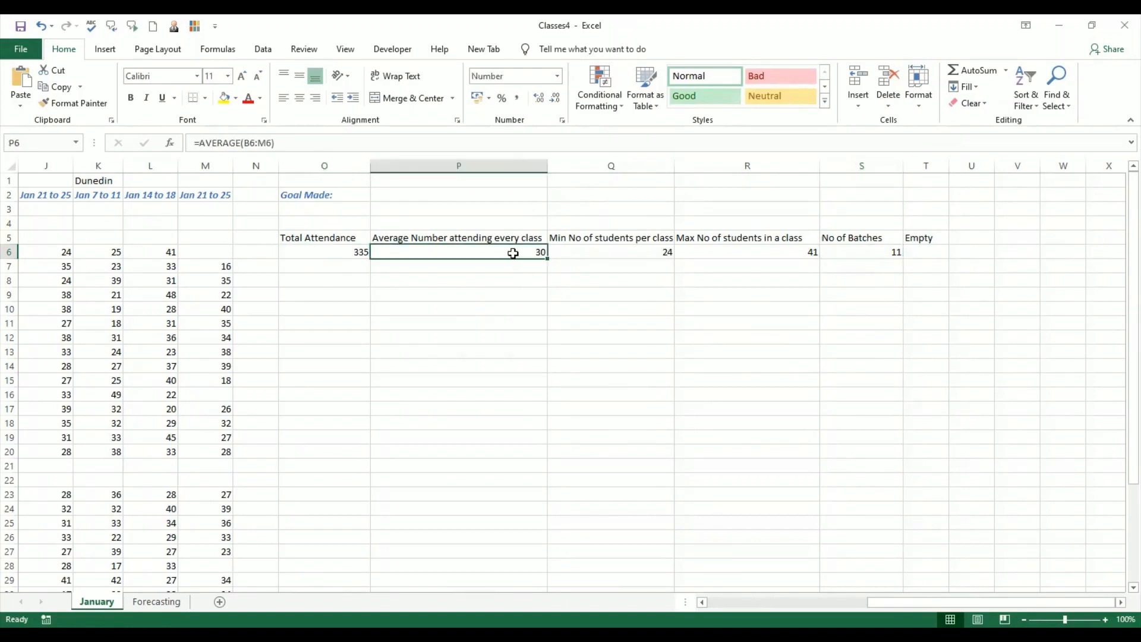
left_click(652, 252)
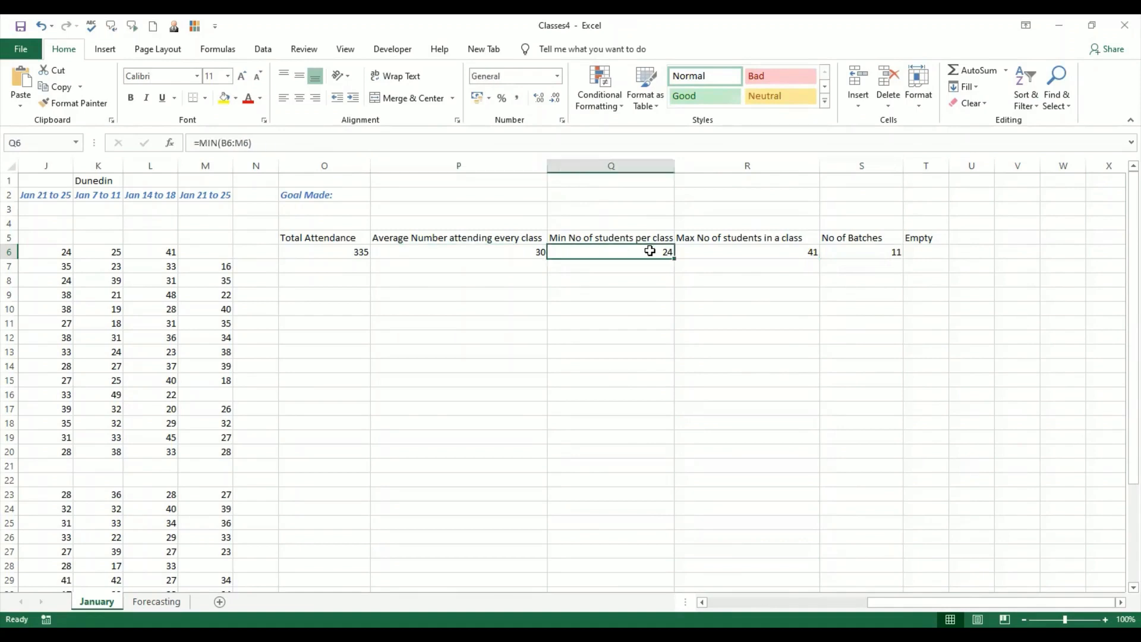
left_click(752, 252)
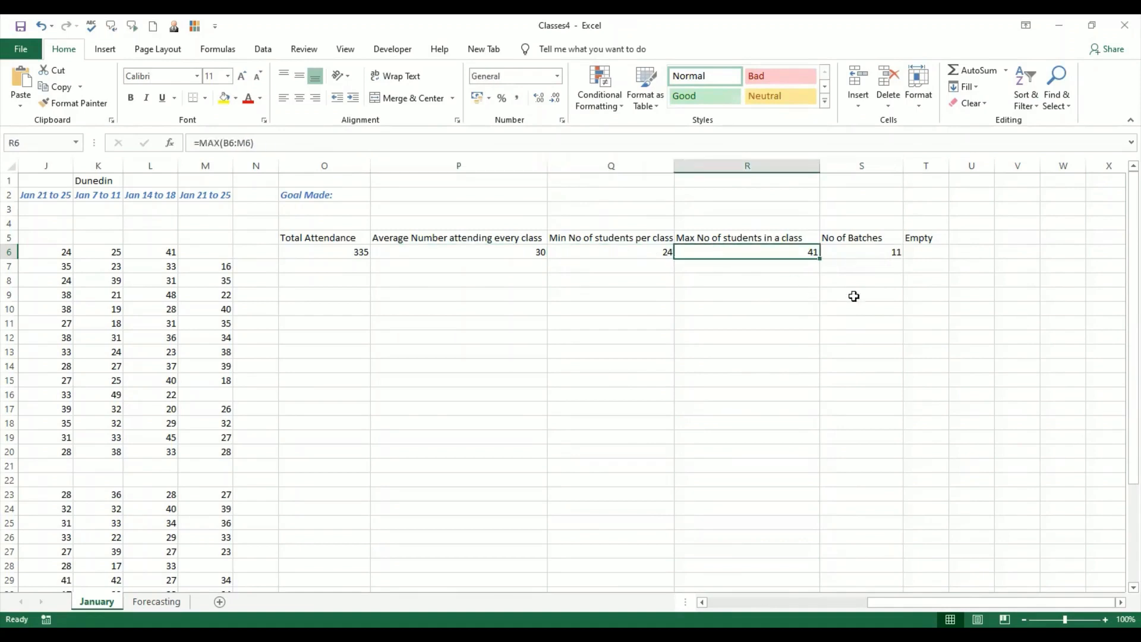
left_click(878, 278)
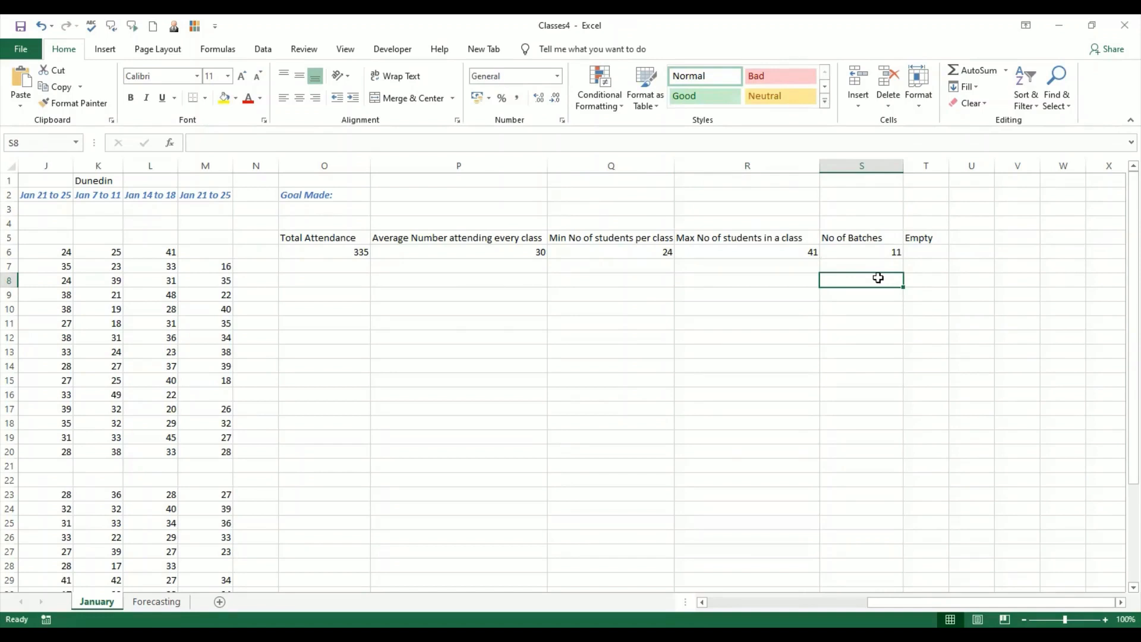
Step: Replace the Empty heading in T5 with No of Batches not being conducted and widen column T to fit it
left_click(938, 238)
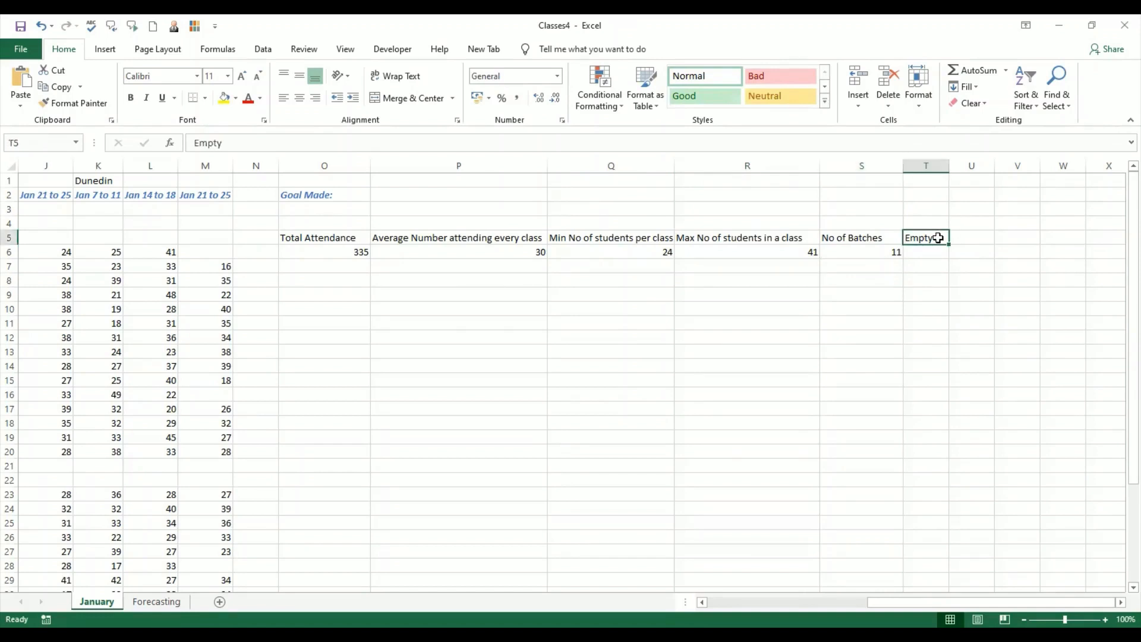
key("BackSpace")
type("No")
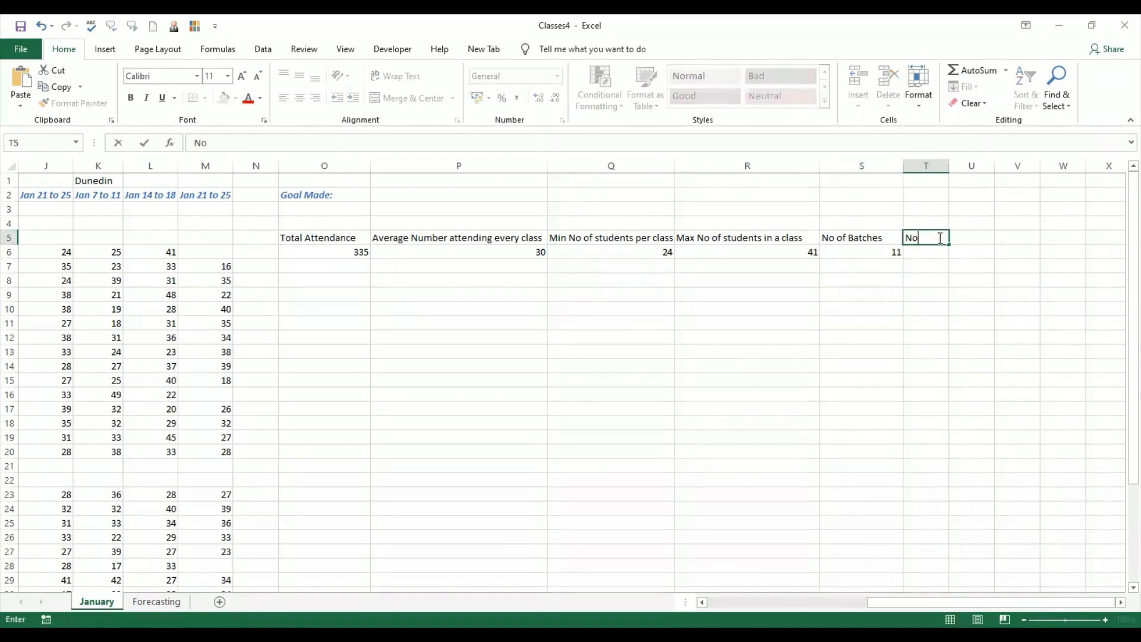
type(" of Batches not b")
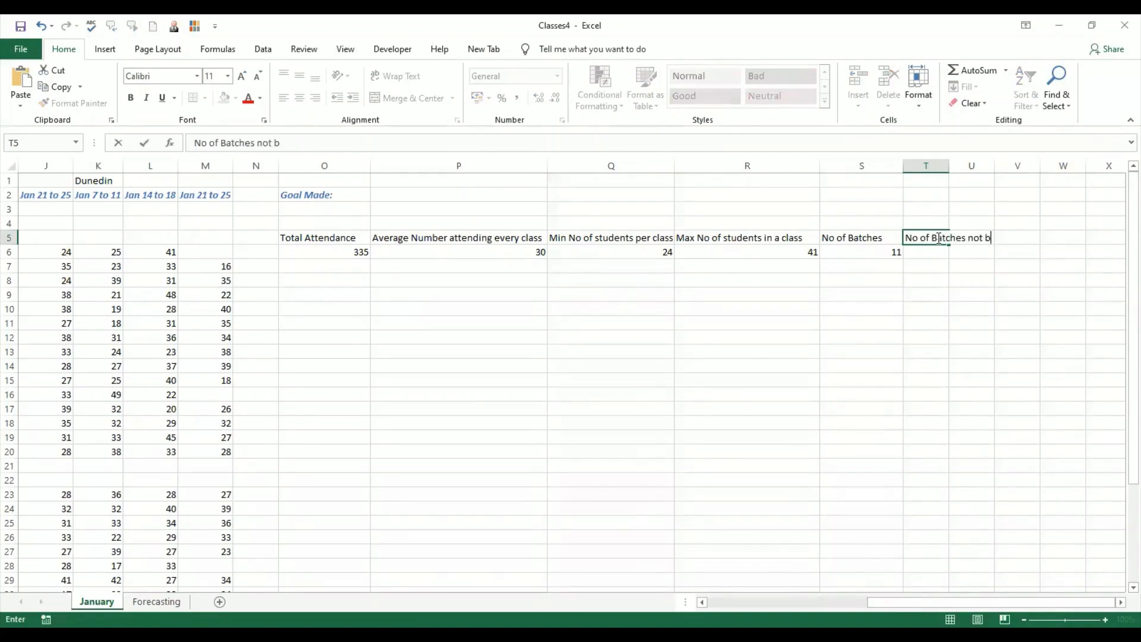
type("eing conducted")
key("Return")
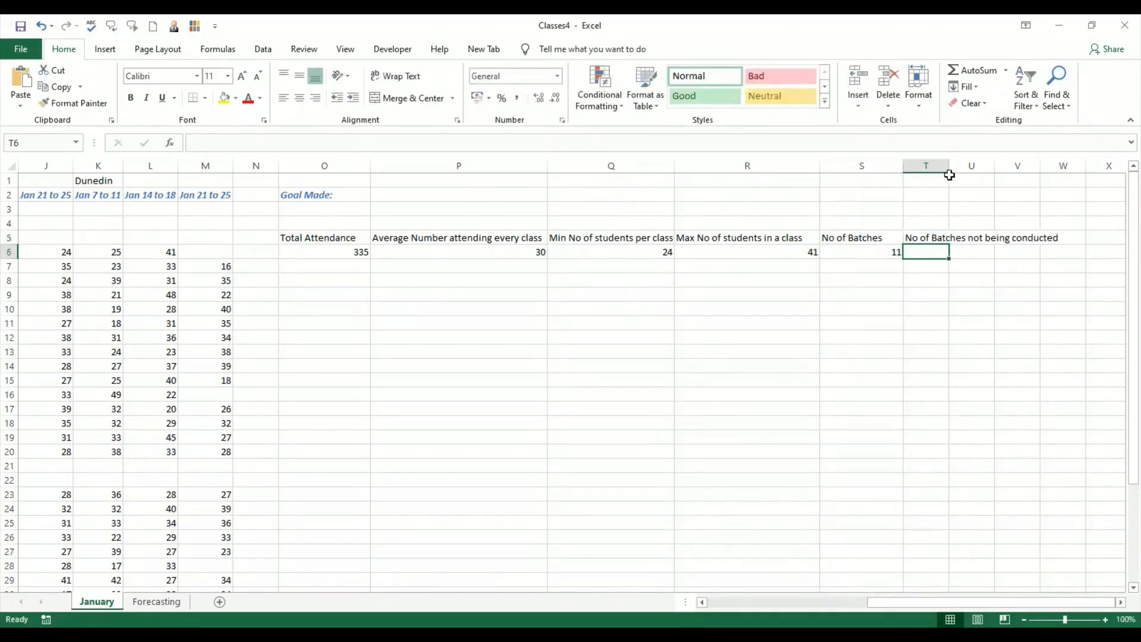
left_click_drag(948, 169, 1057, 171)
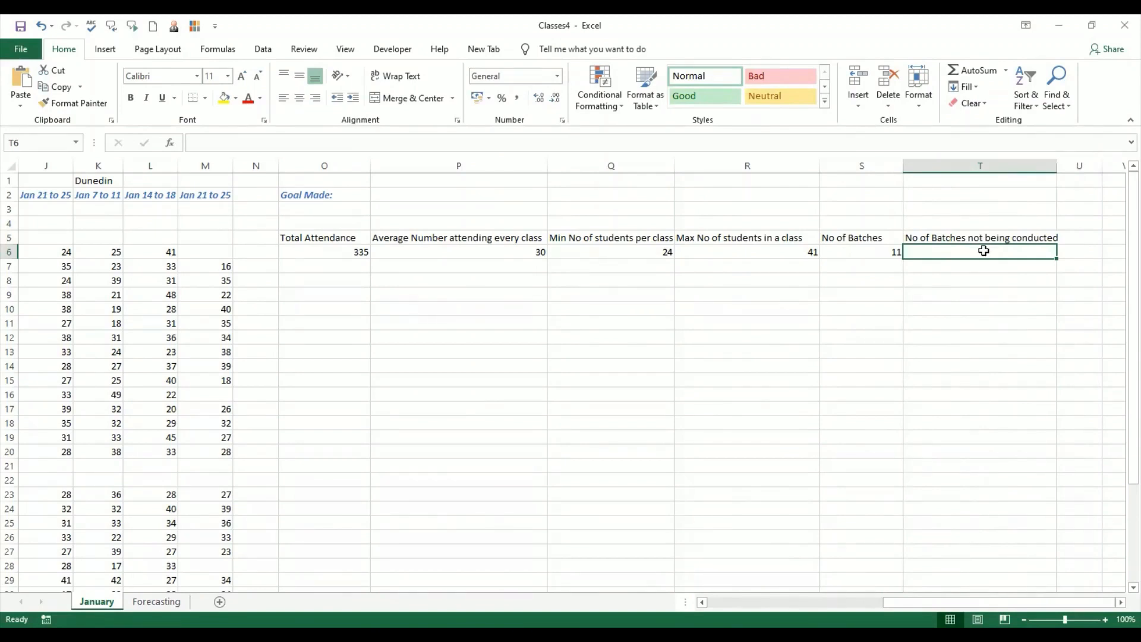
Step: Count the Yoga batches not conducted in T6 with =COUNTBLANK(B6:M6)
type("=")
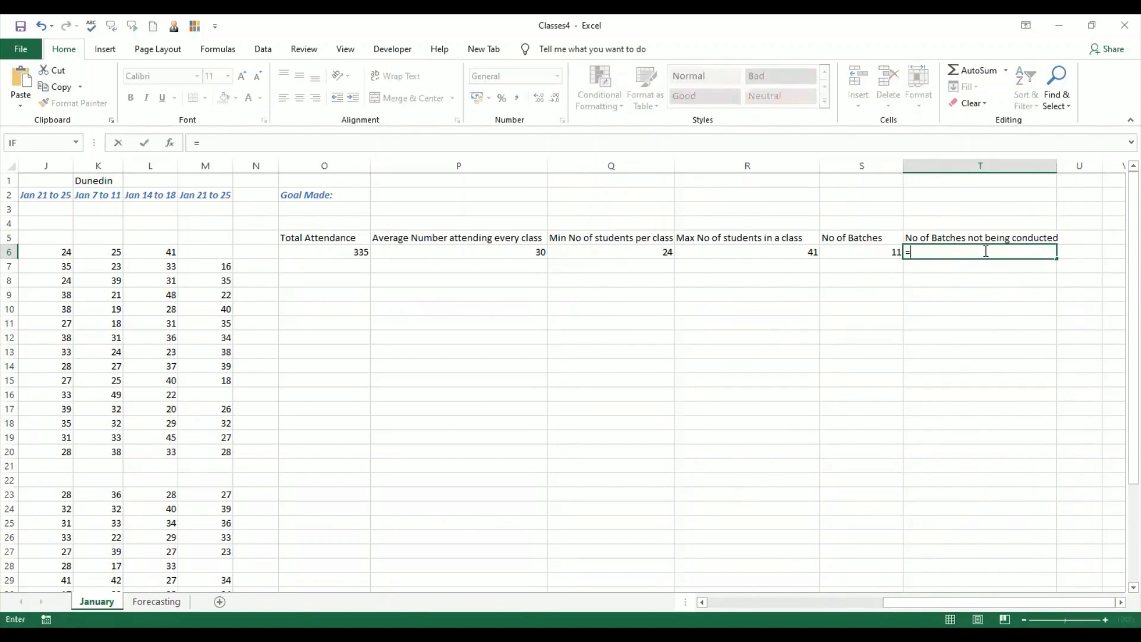
type("countblank")
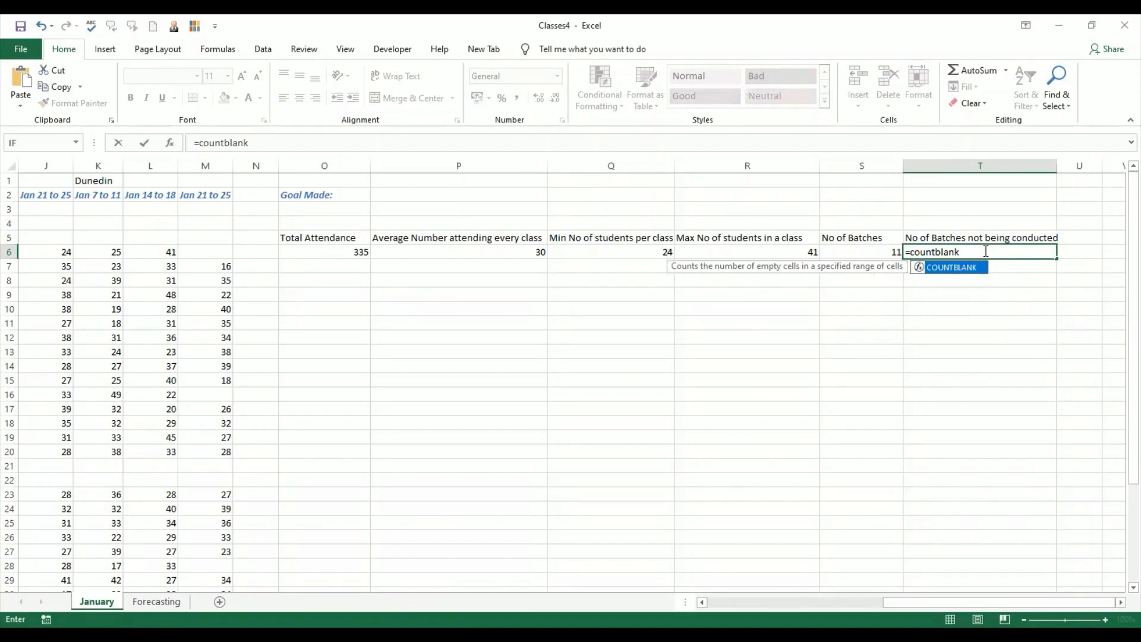
type("(b")
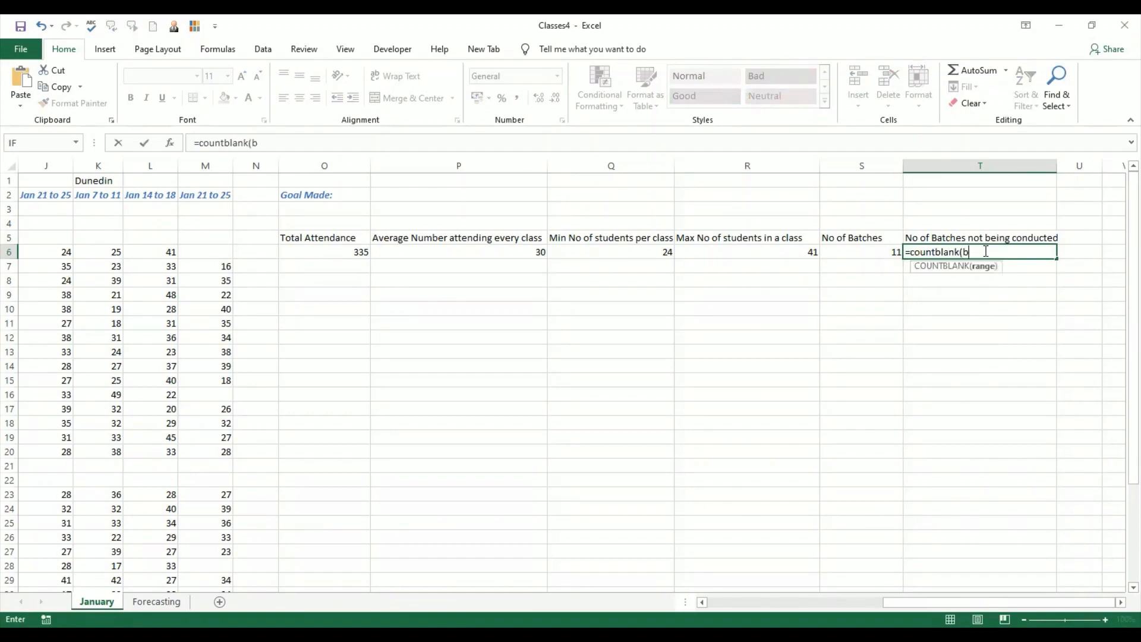
type("6:m6)")
key("Return")
key("Up")
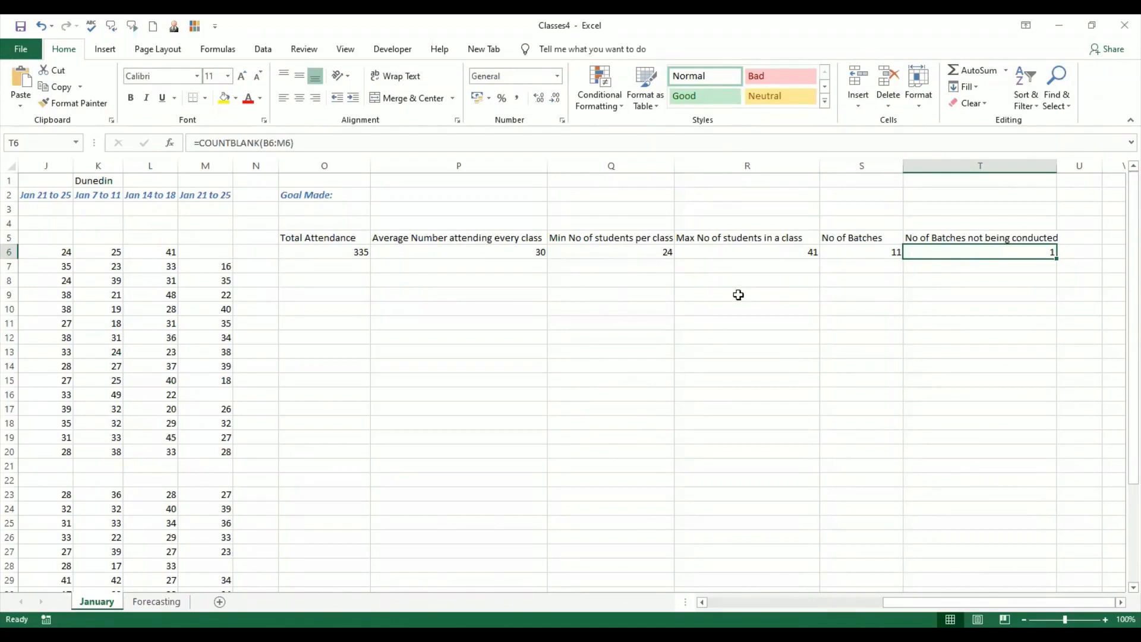
Step: Fill the Yoga summary formulas in O6:T6 down through row 36 for all the other classes
left_click(739, 293)
left_click(612, 392)
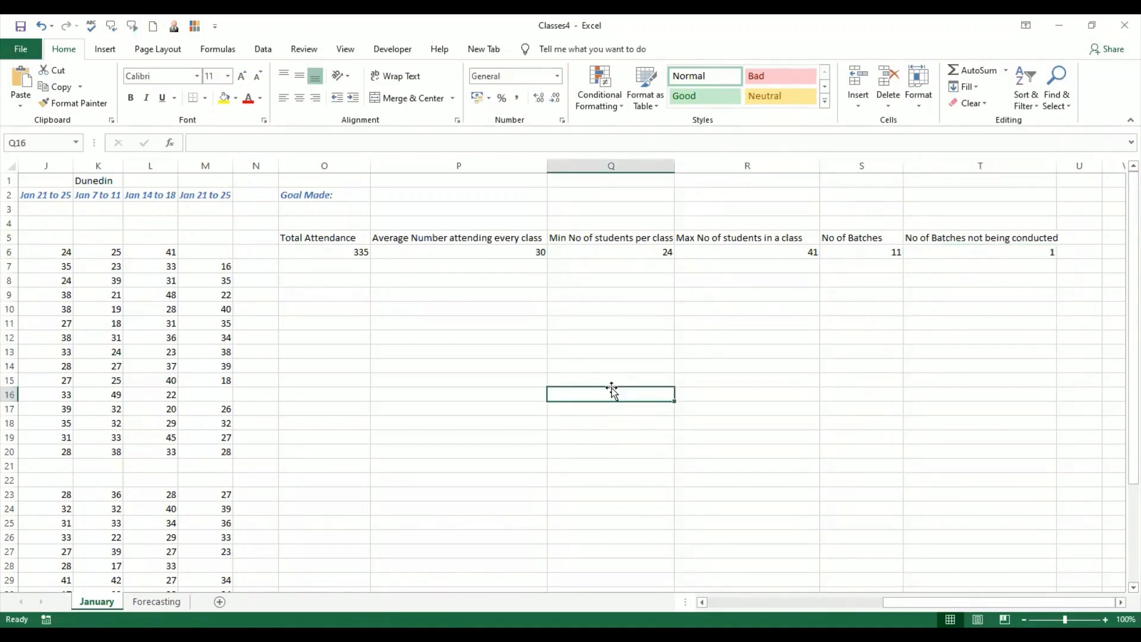
left_click(348, 251)
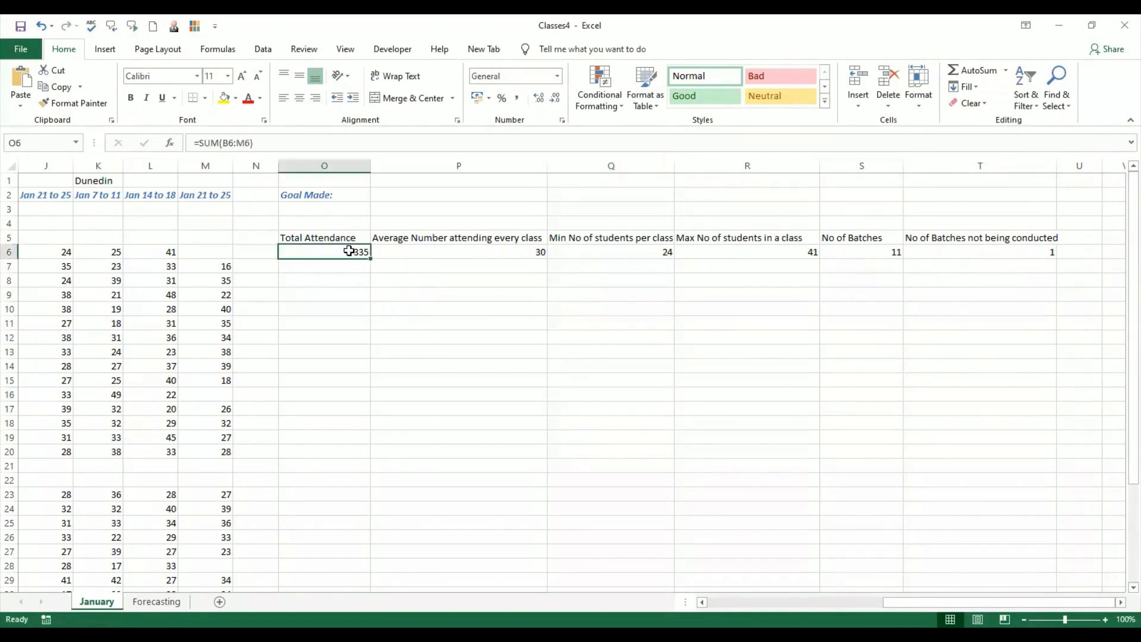
left_click_drag(348, 250, 970, 246)
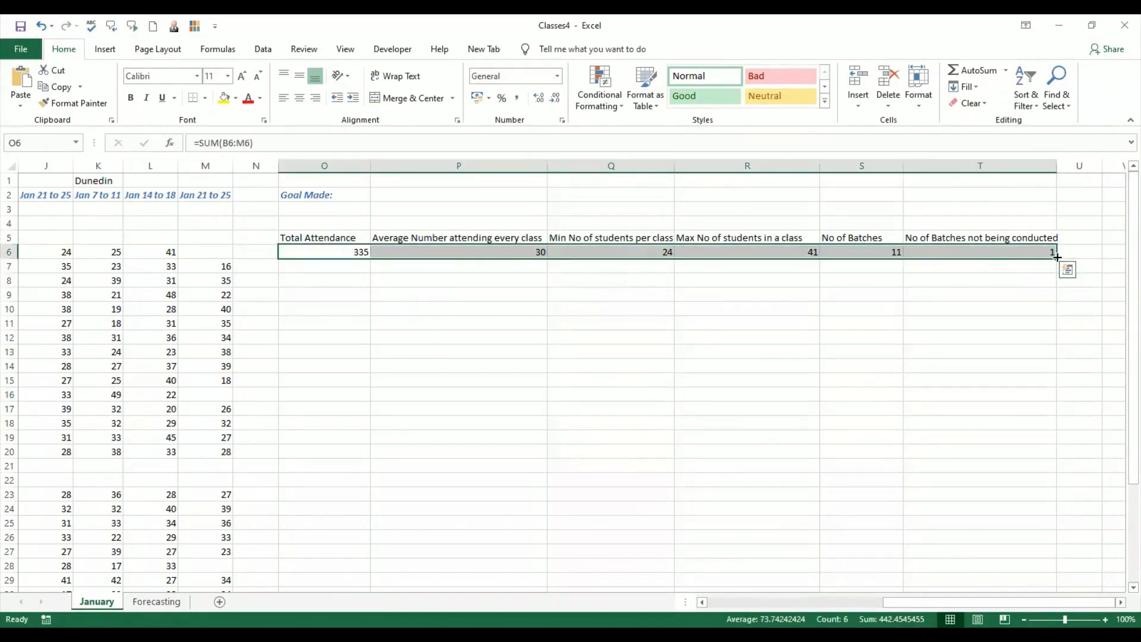
left_click_drag(1056, 257, 1067, 552)
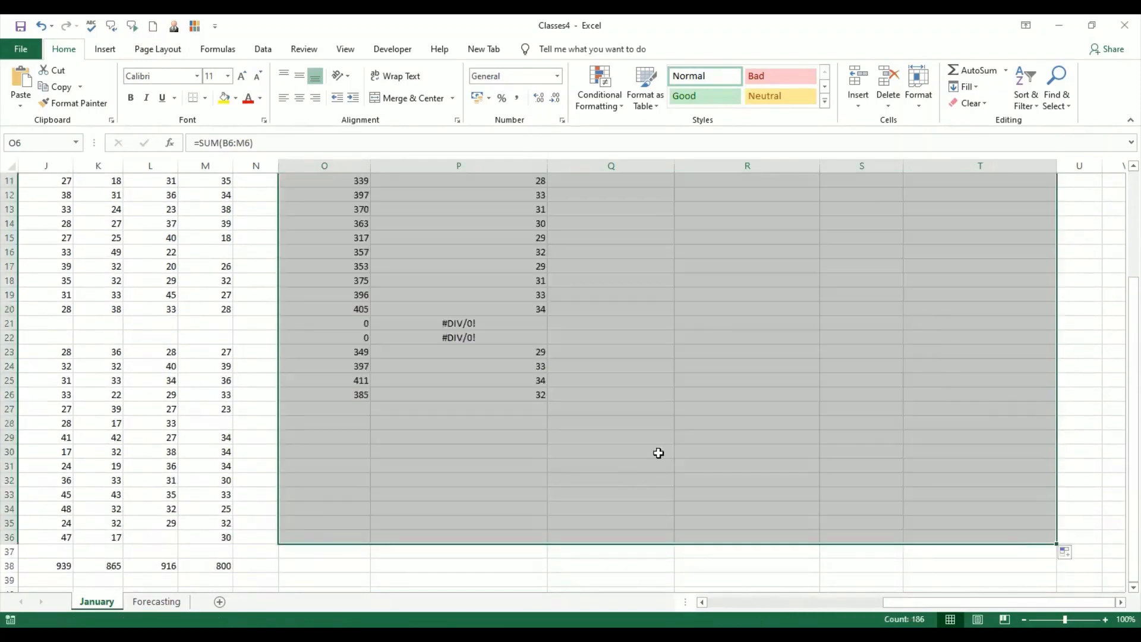
Step: Clear the total and average formulas in O21:P22 for the Evenings and Class heading rows
left_click(458, 371)
scroll(457, 372, "up", 1)
scroll(458, 373, "up", 1)
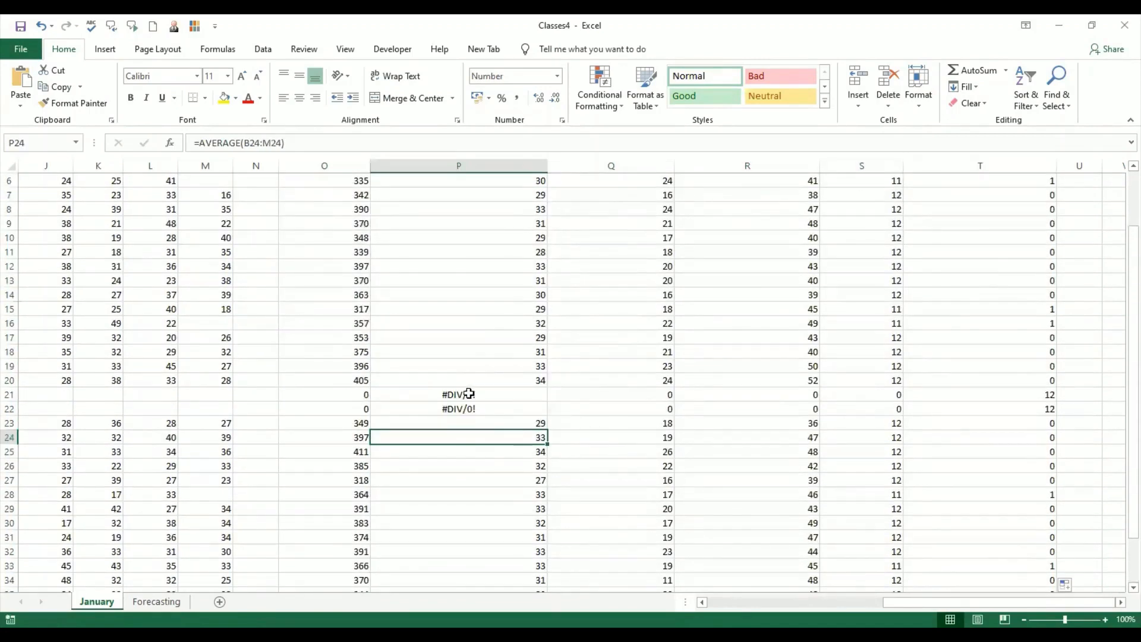
left_click(469, 394)
scroll(469, 394, "left", 2)
scroll(469, 393, "left", 5)
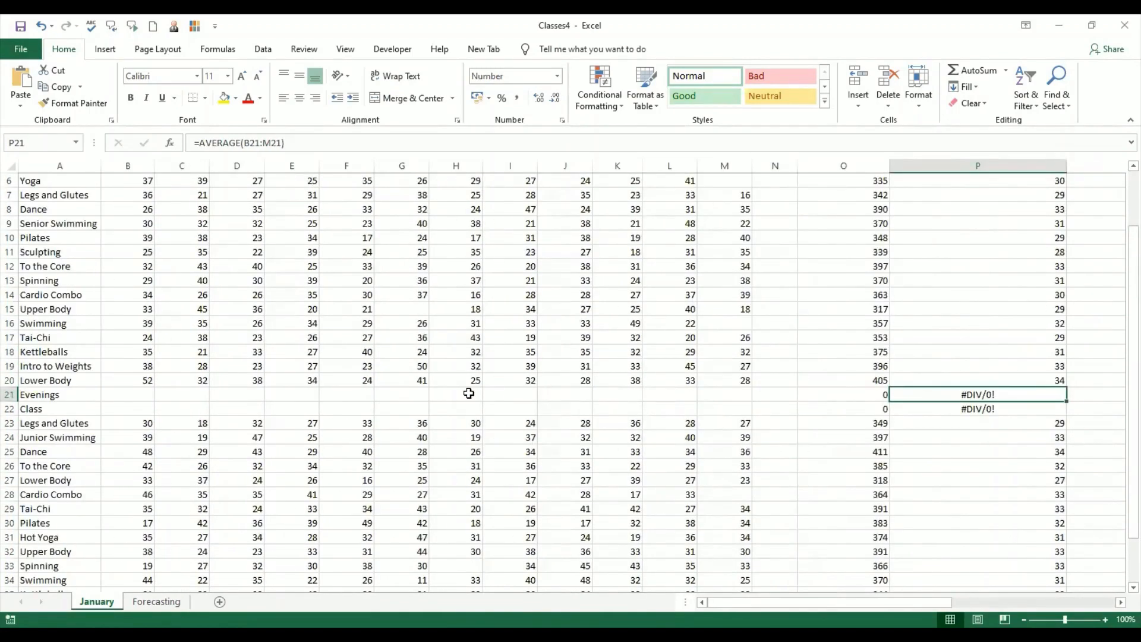
key("Delete")
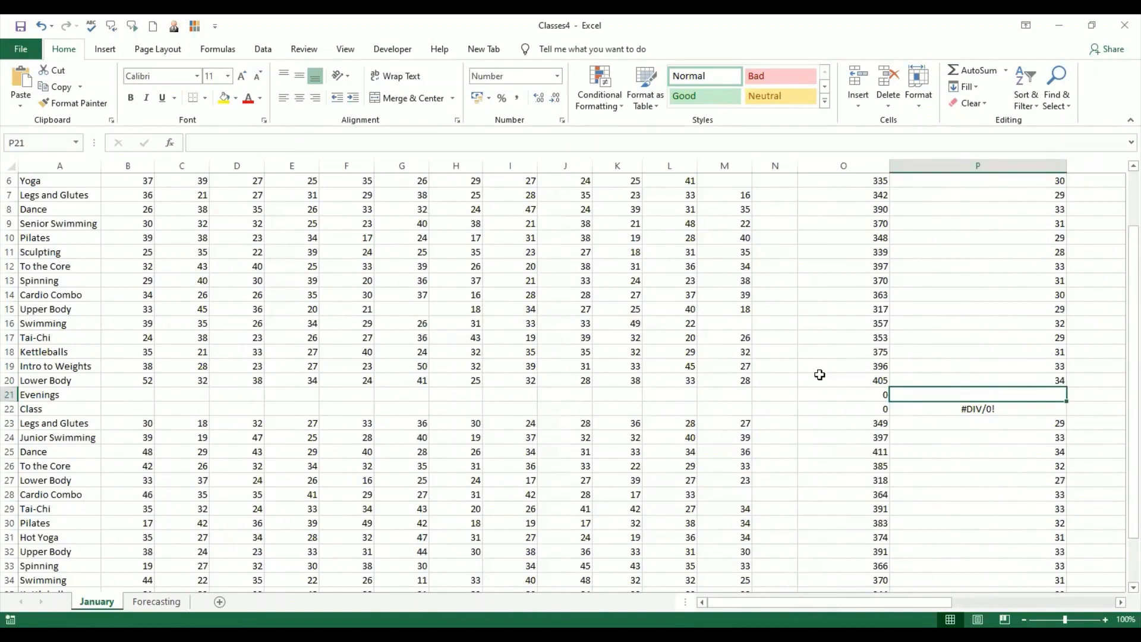
left_click(937, 412)
key("Delete")
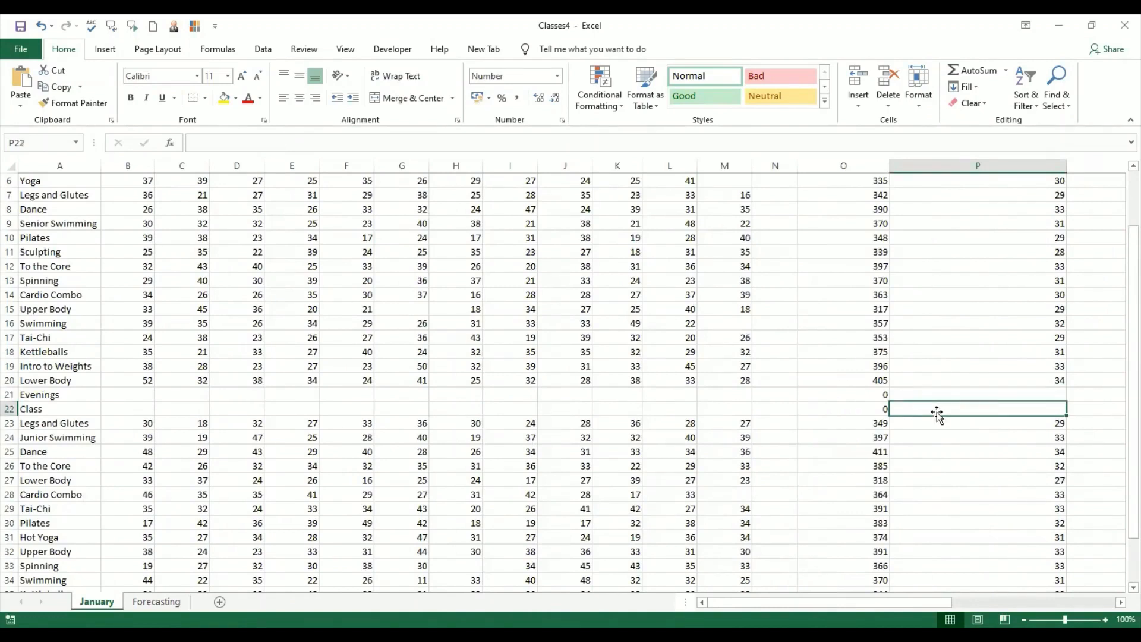
left_click(844, 406)
key("Delete")
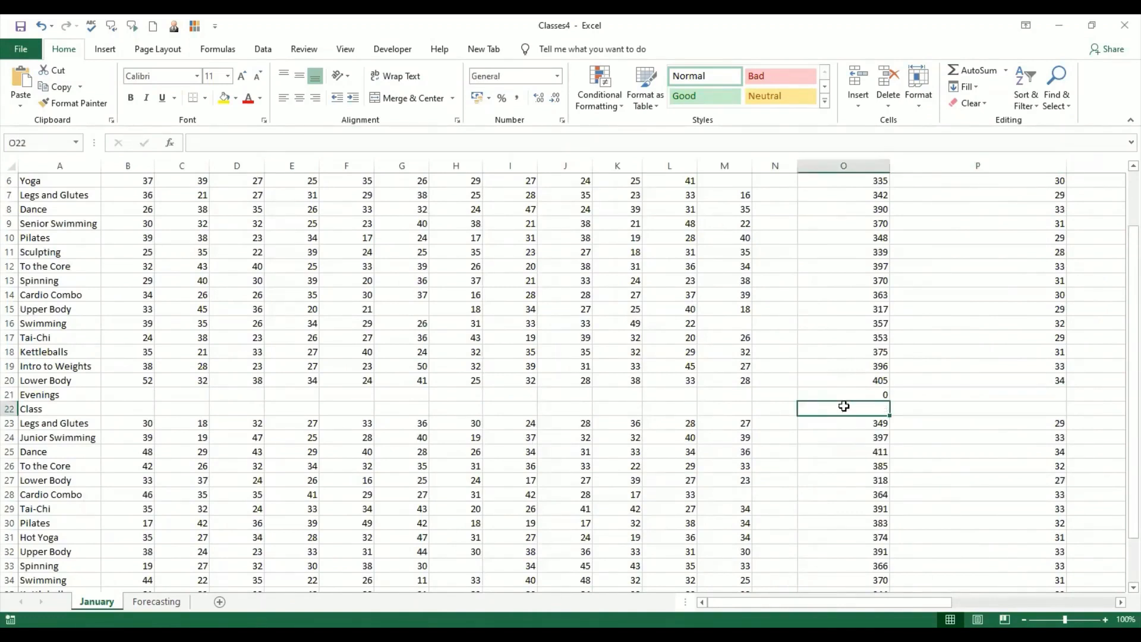
left_click(847, 395)
key("Delete")
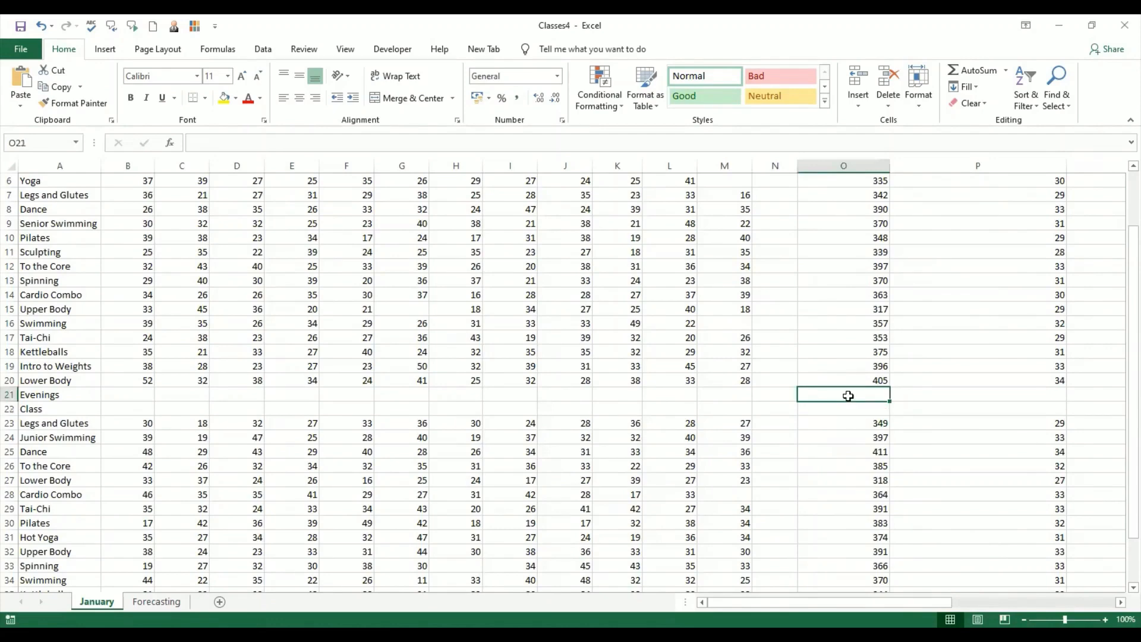
Step: Clear the minimum, maximum, batch count and blank count formulas in Q21:T22
scroll(1041, 470, "right", 6)
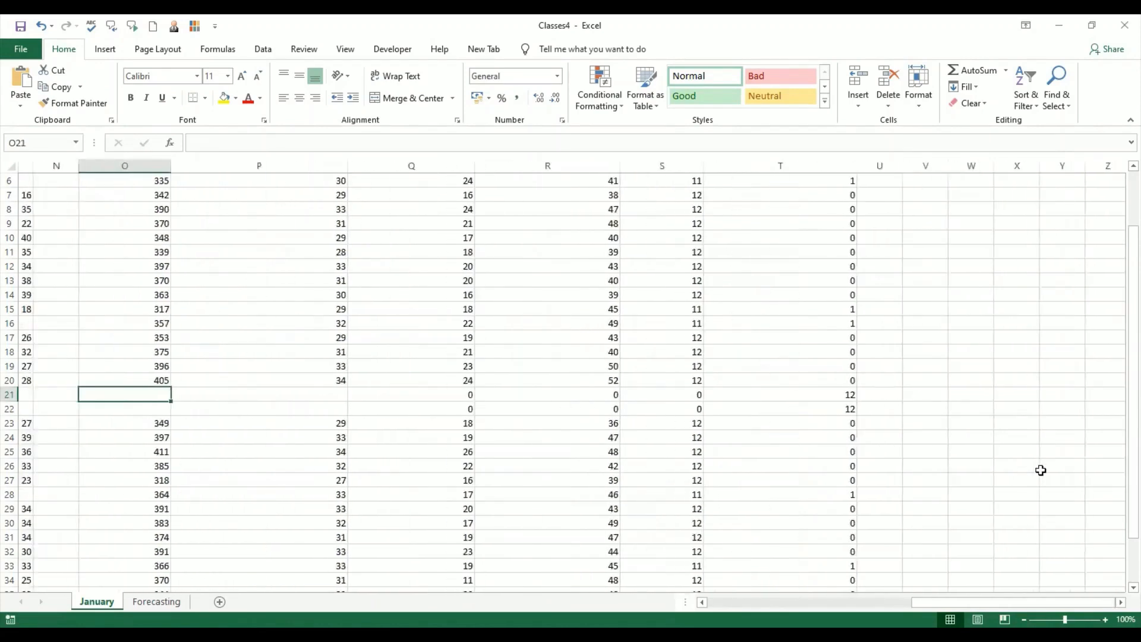
scroll(1019, 459, "left", 2)
left_click_drag(643, 399, 987, 403)
key("Delete")
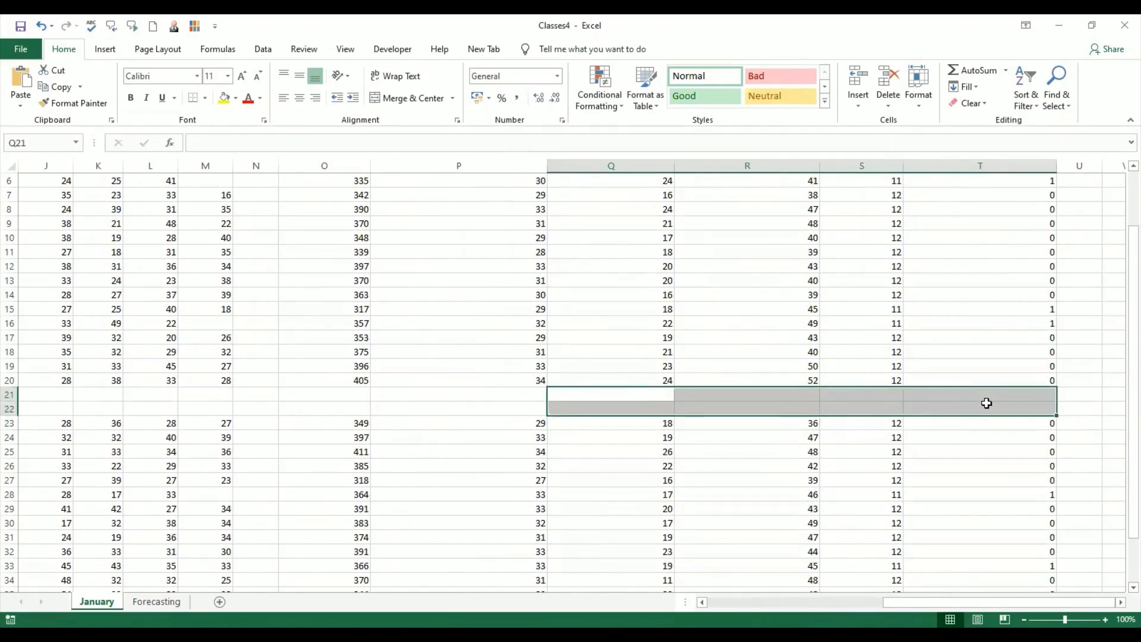
Step: Review the whole January sheet at 60% zoom, comparing the class attendance figures with the summary columns O to T
left_click(787, 452)
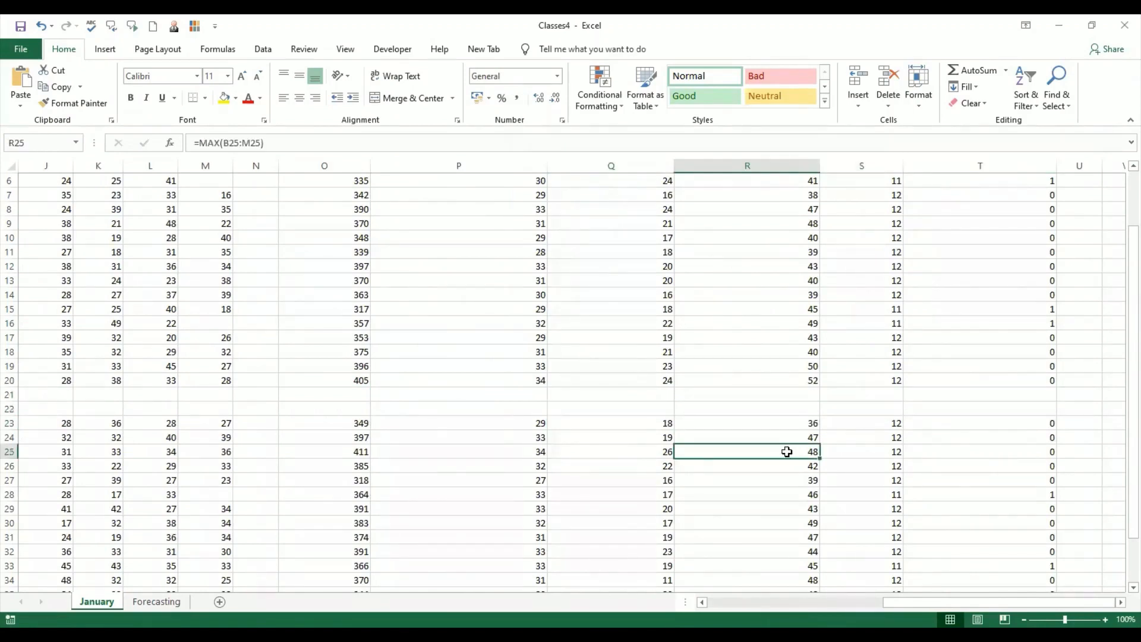
scroll(787, 452, "up", 2)
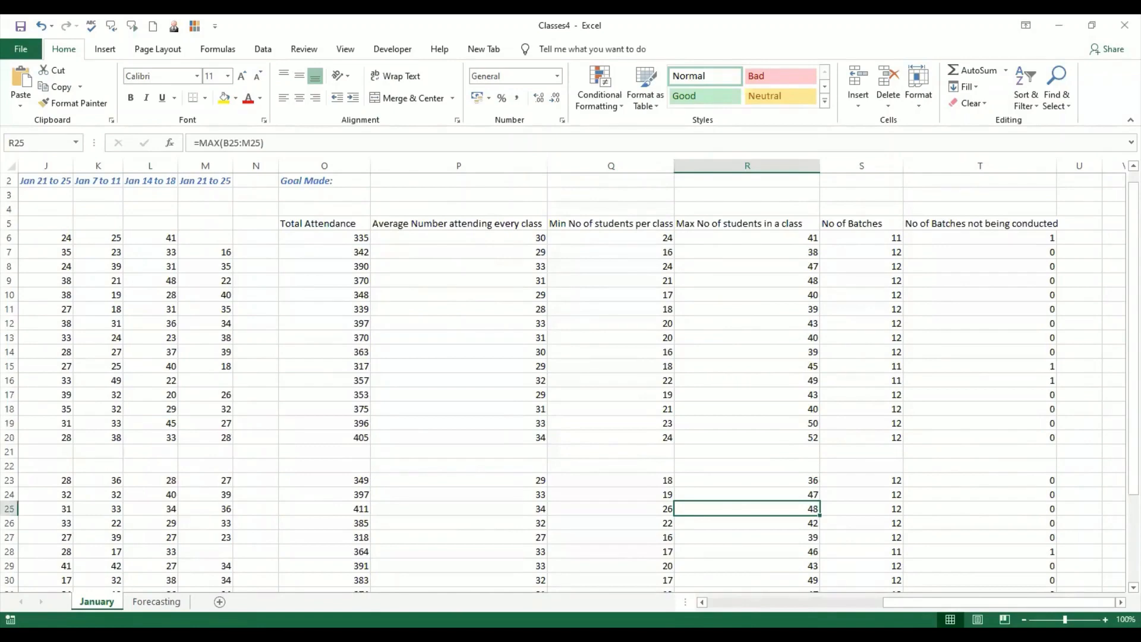
left_click(1023, 619)
left_click(1024, 620)
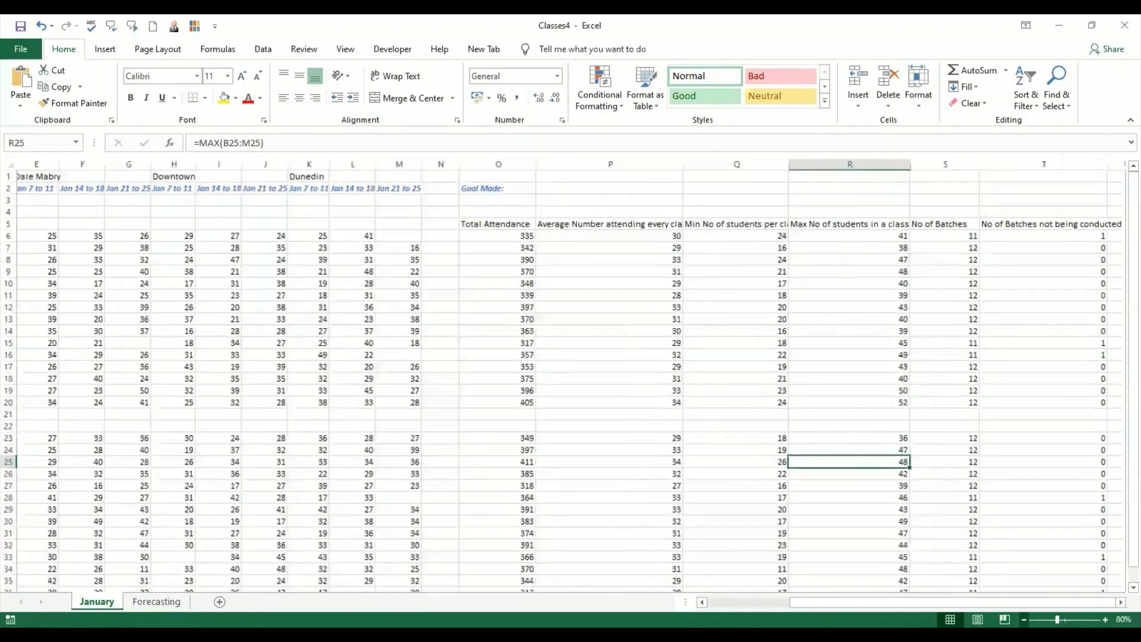
left_click(1023, 619)
left_click(1023, 620)
left_click(488, 531)
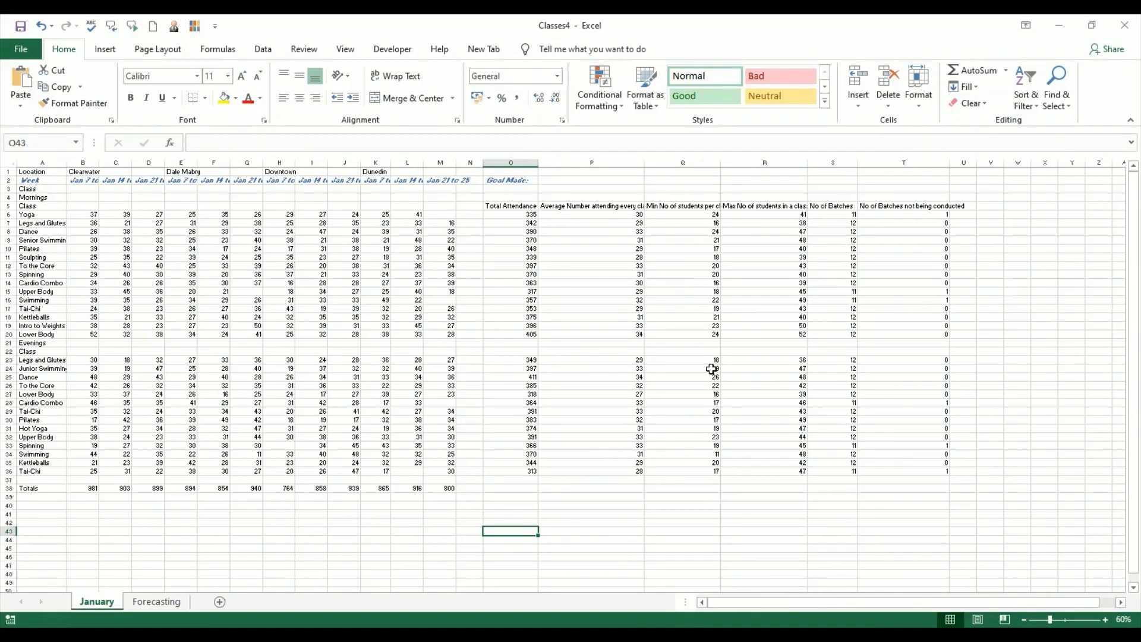
left_click_drag(712, 497, 368, 342)
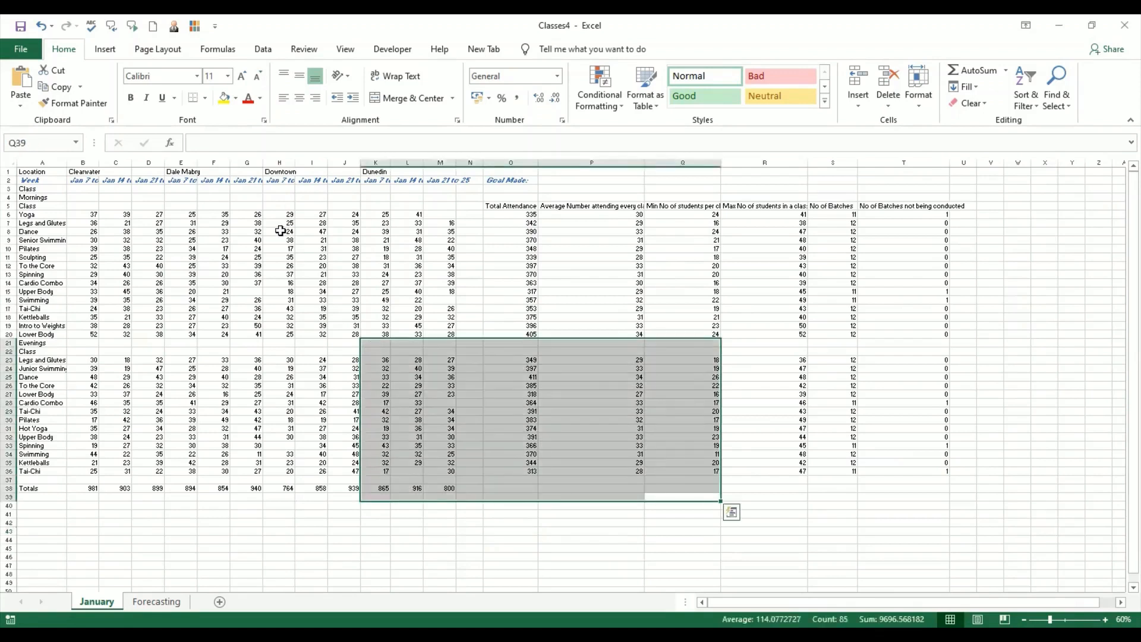
left_click(281, 230)
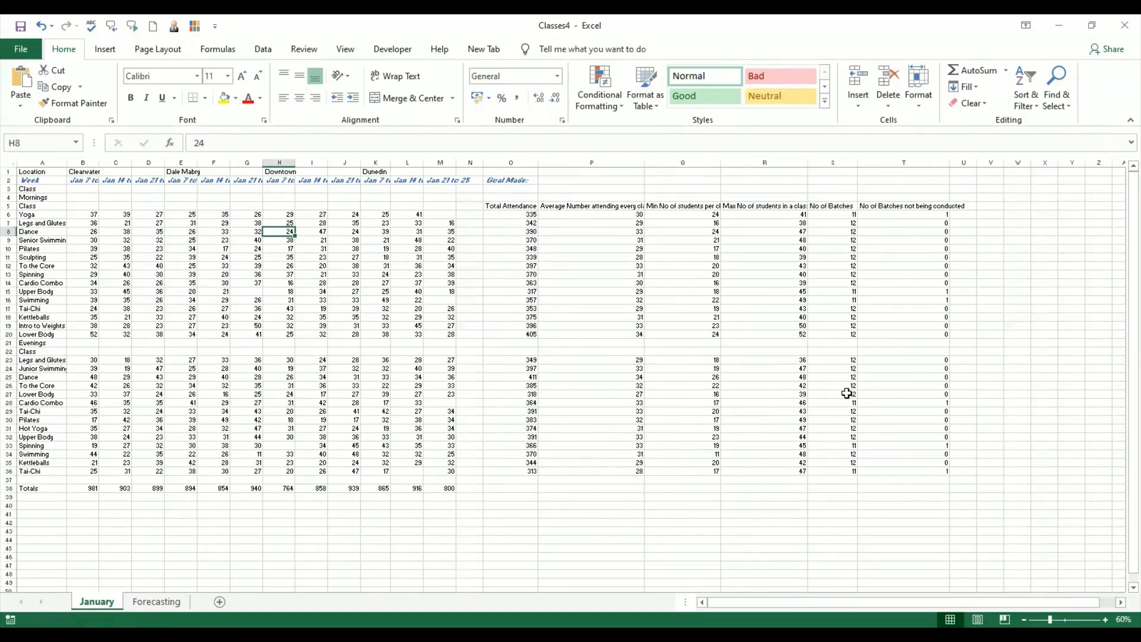
Step: Change the heading in T5 to "No of Batches empty"
left_click(919, 205)
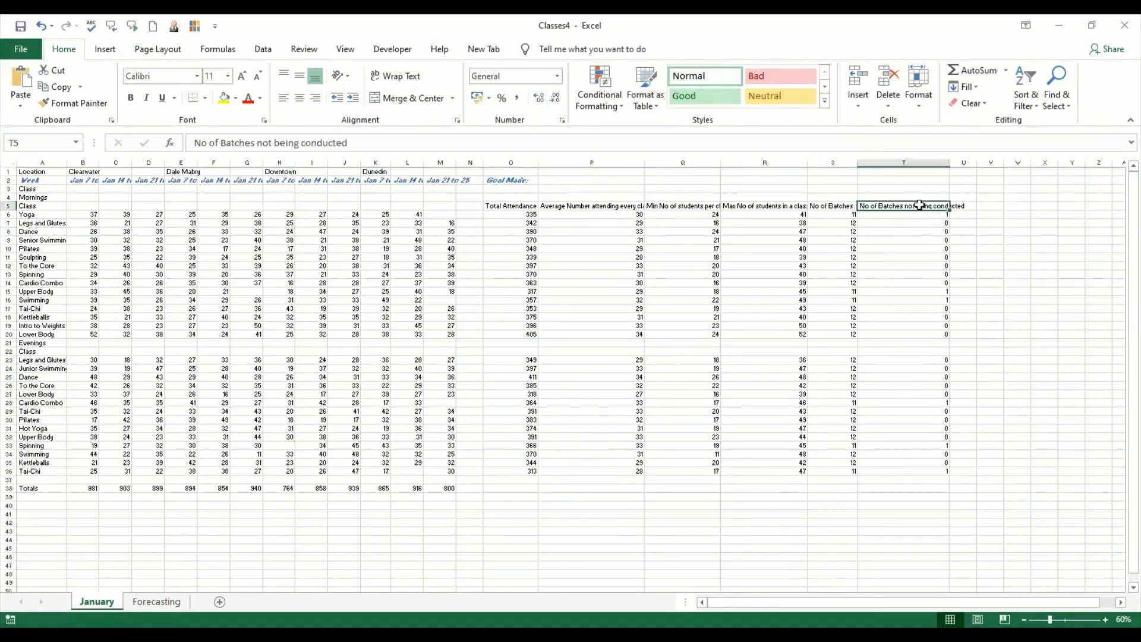
double_click(915, 205)
left_click_drag(905, 205, 986, 204)
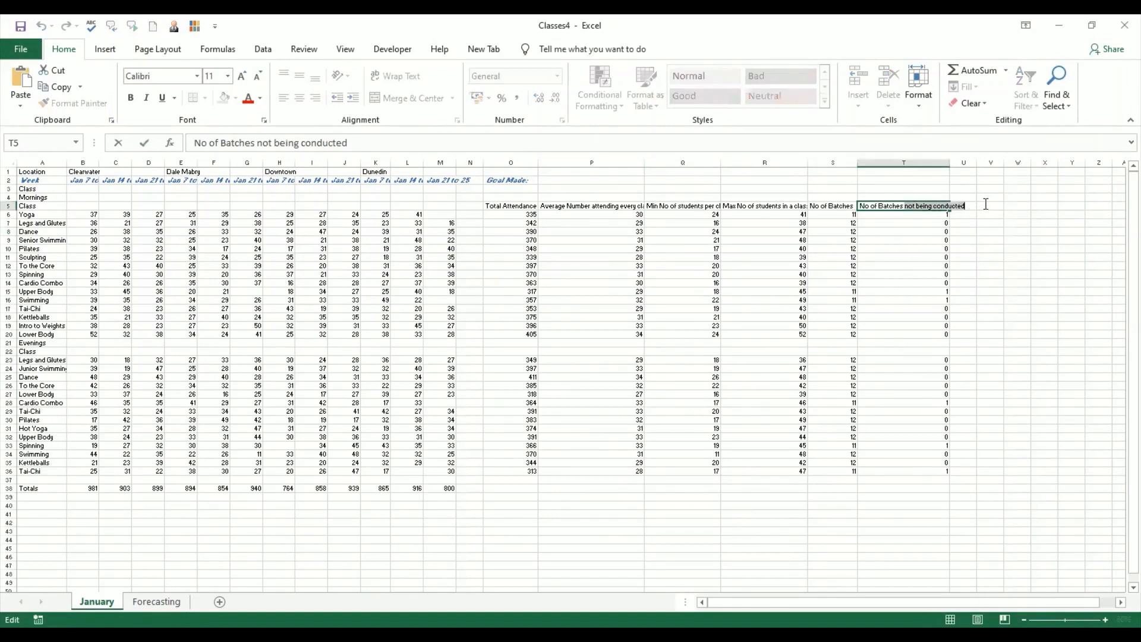
type("empty")
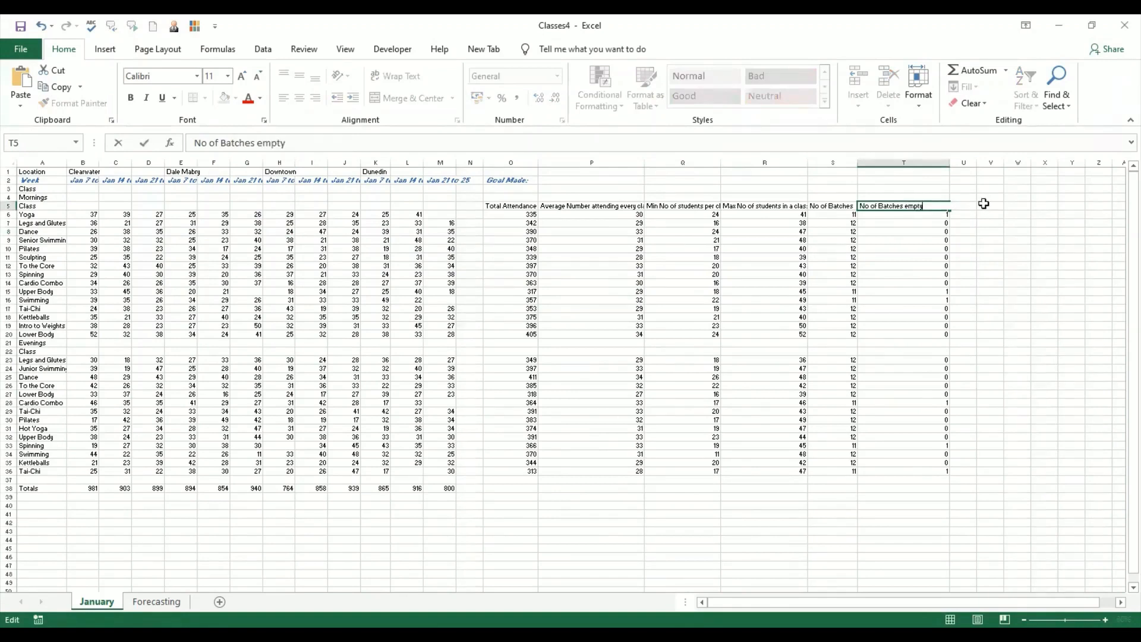
key("Return")
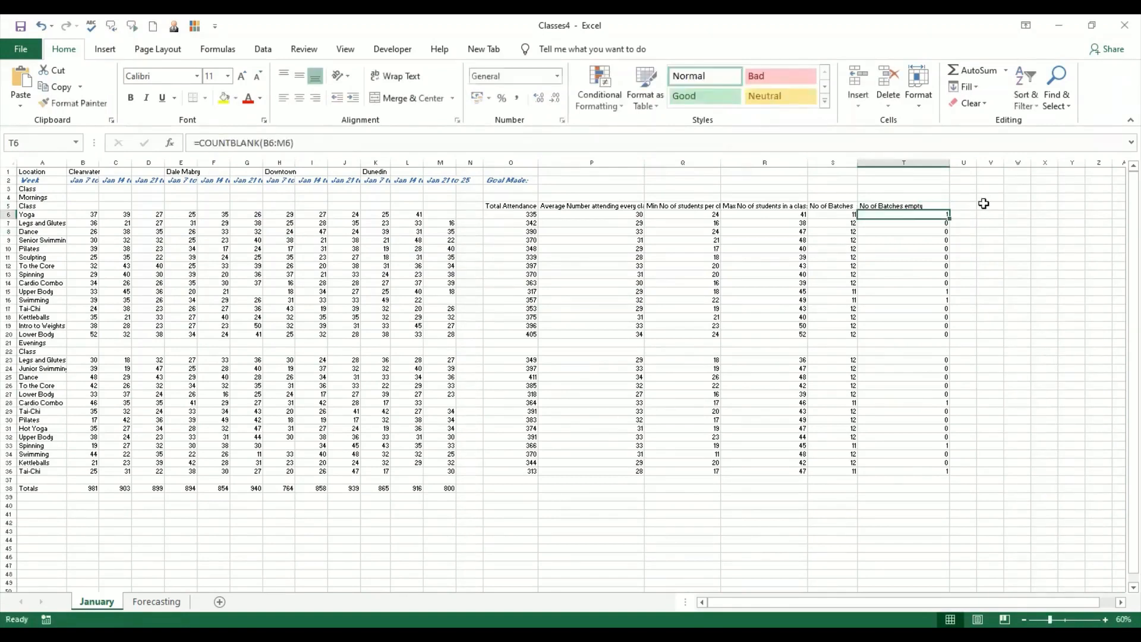
left_click(914, 501)
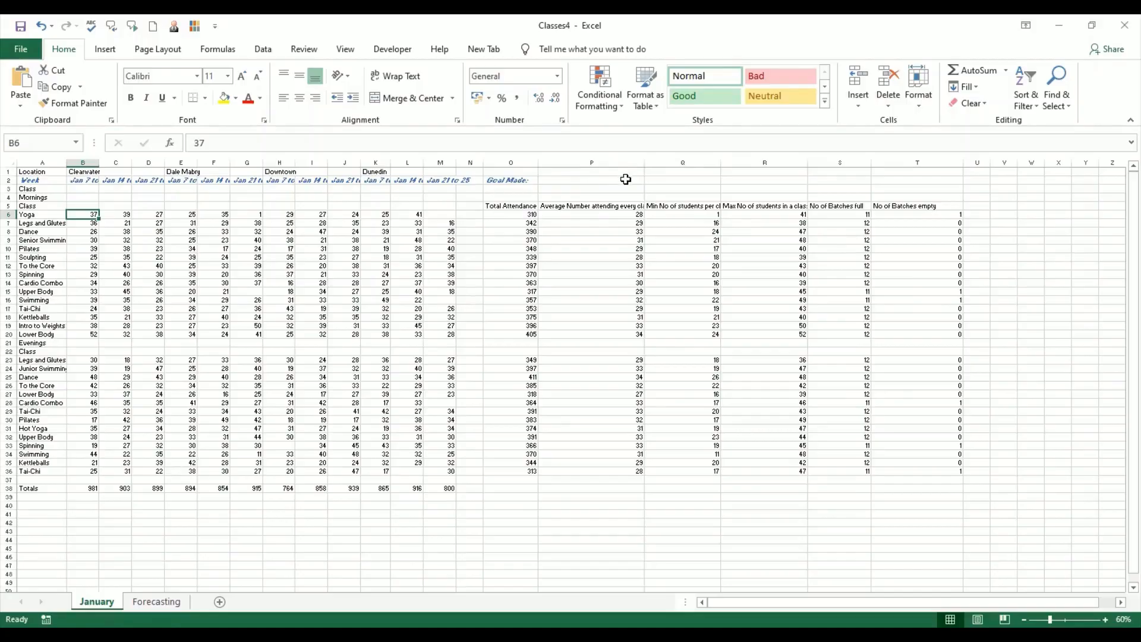
Step: Examine the Goal Made cell P2 and the summary columns O to T at 90% zoom
left_click(626, 180)
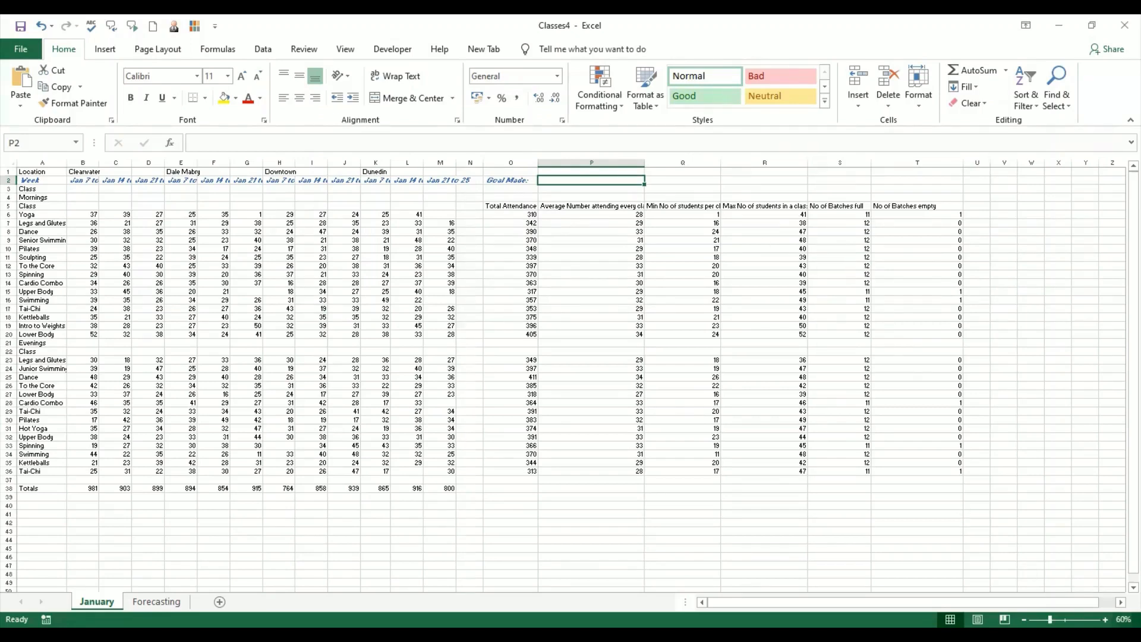
left_click(1105, 620)
left_click(1106, 620)
left_click(1105, 620)
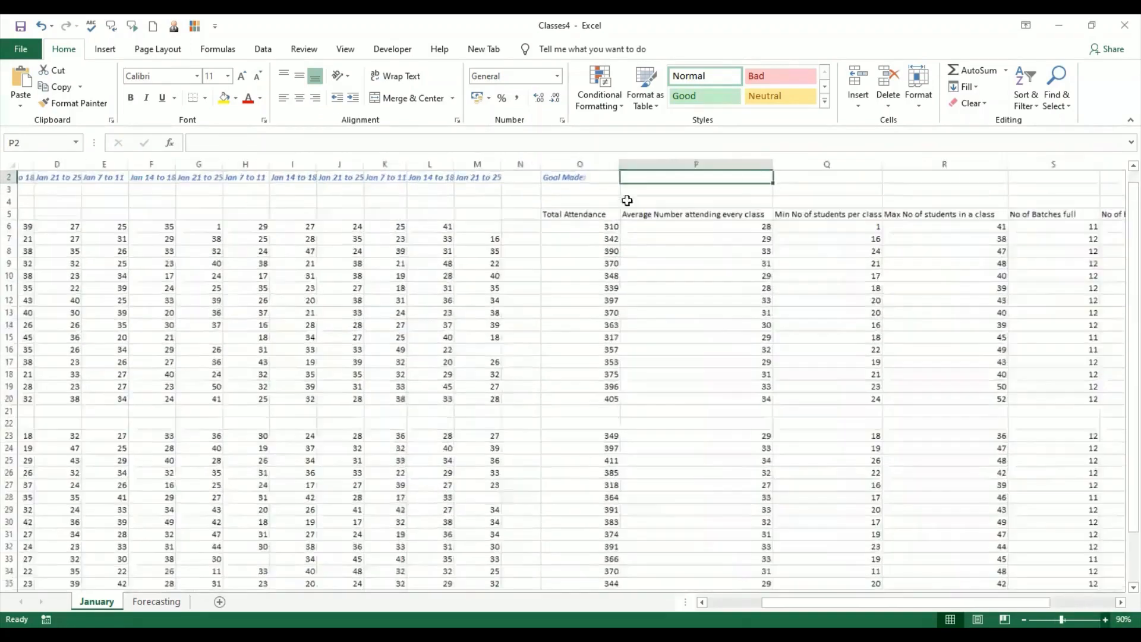
left_click(1132, 167)
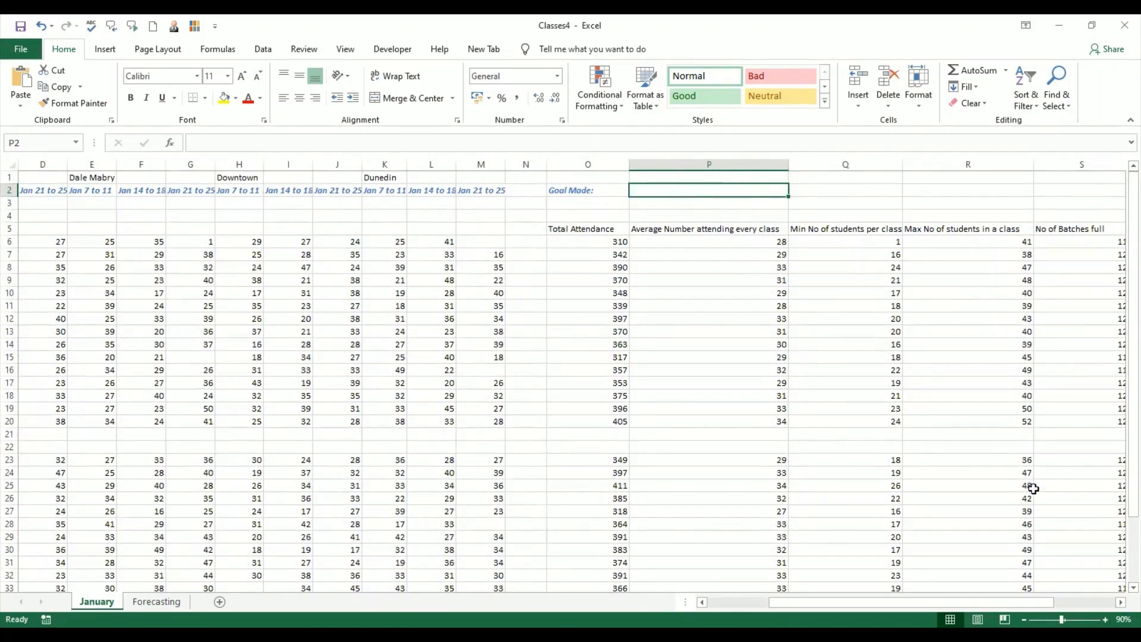
left_click(1120, 602)
left_click(1121, 602)
left_click(1121, 602)
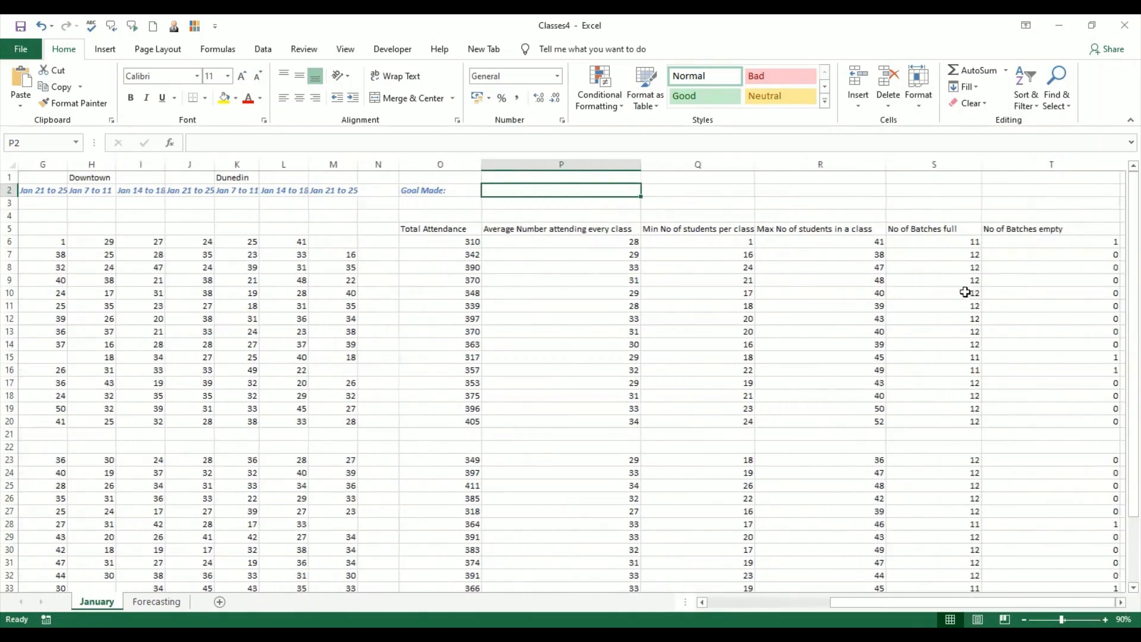
Step: Inspect the "No of Batches full" column, including the formula in S6 and the empty cell S38 beneath its values
left_click(947, 164)
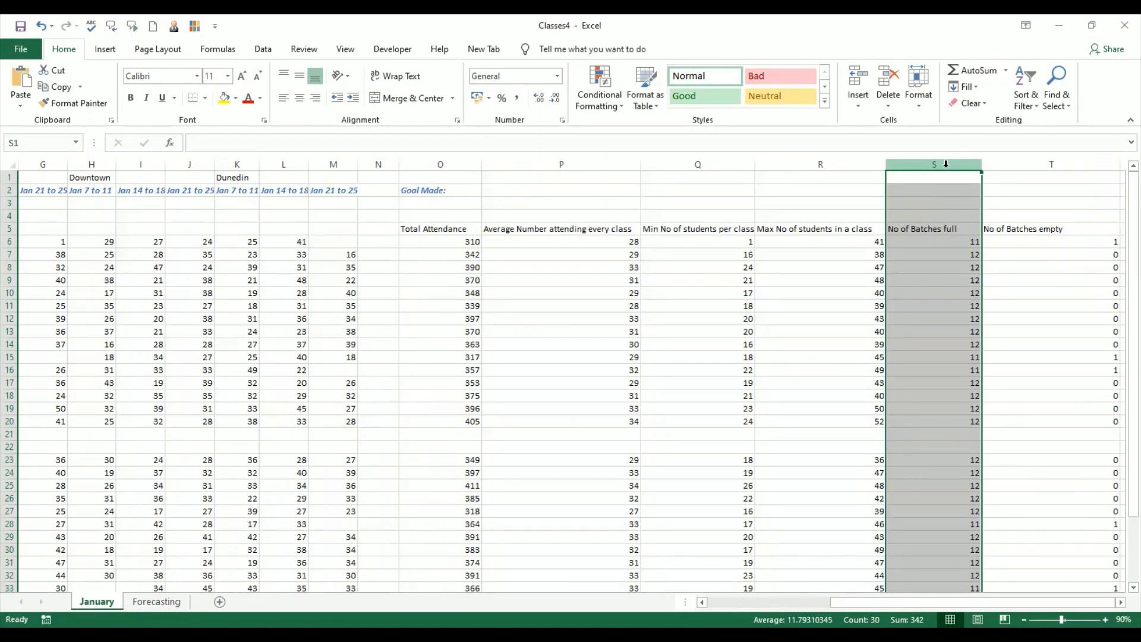
left_click(961, 242)
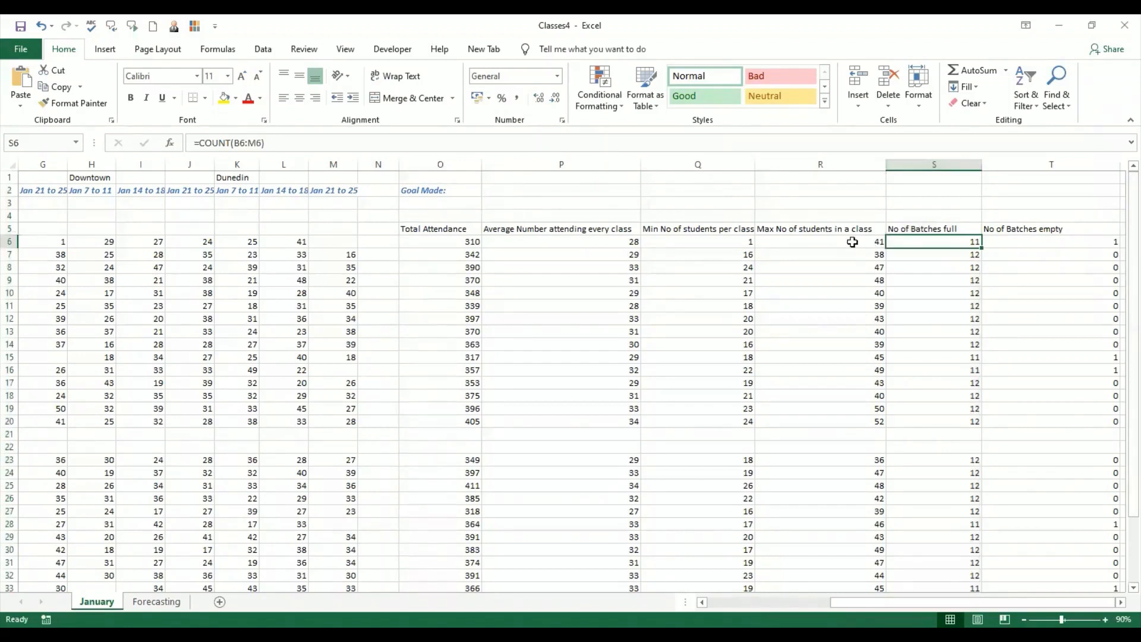
left_click(546, 189)
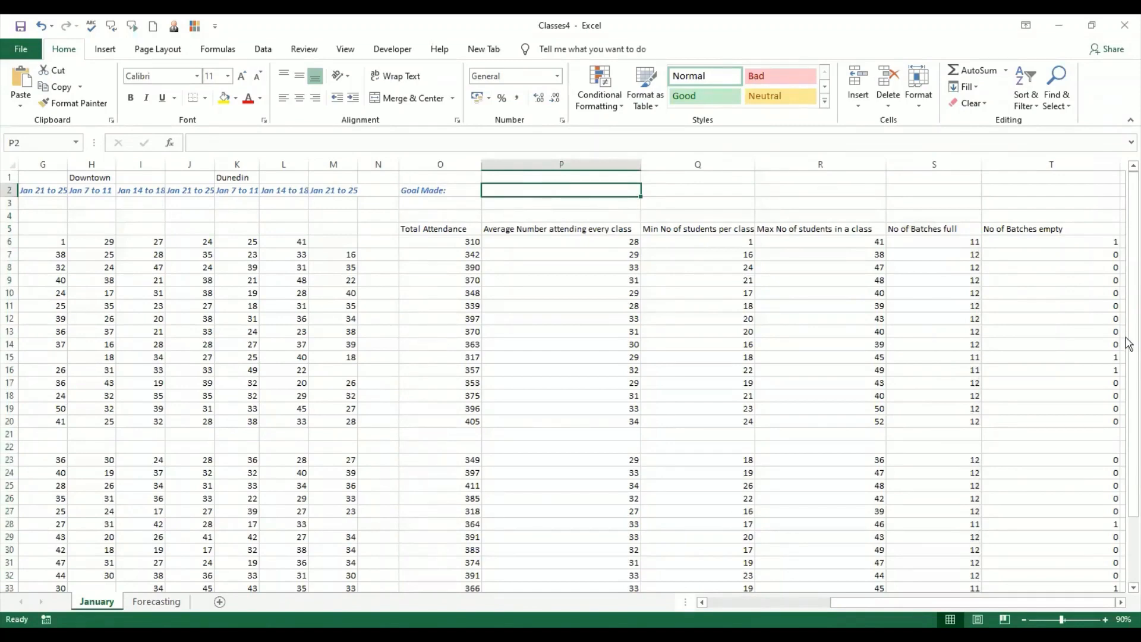
scroll(1129, 477, "down", 2)
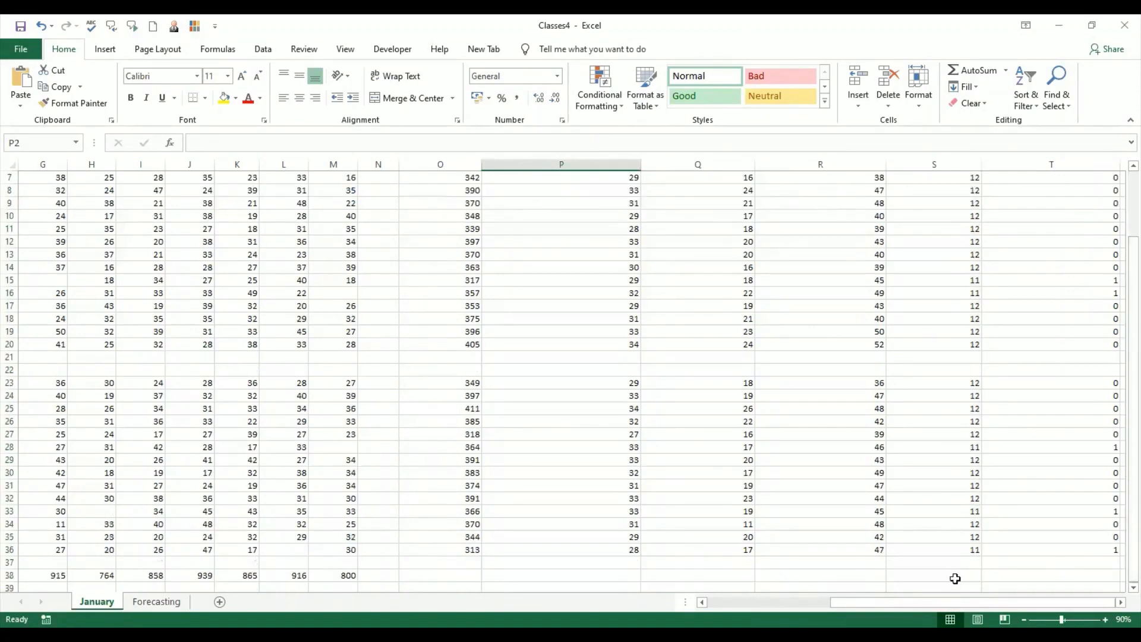
left_click(953, 577)
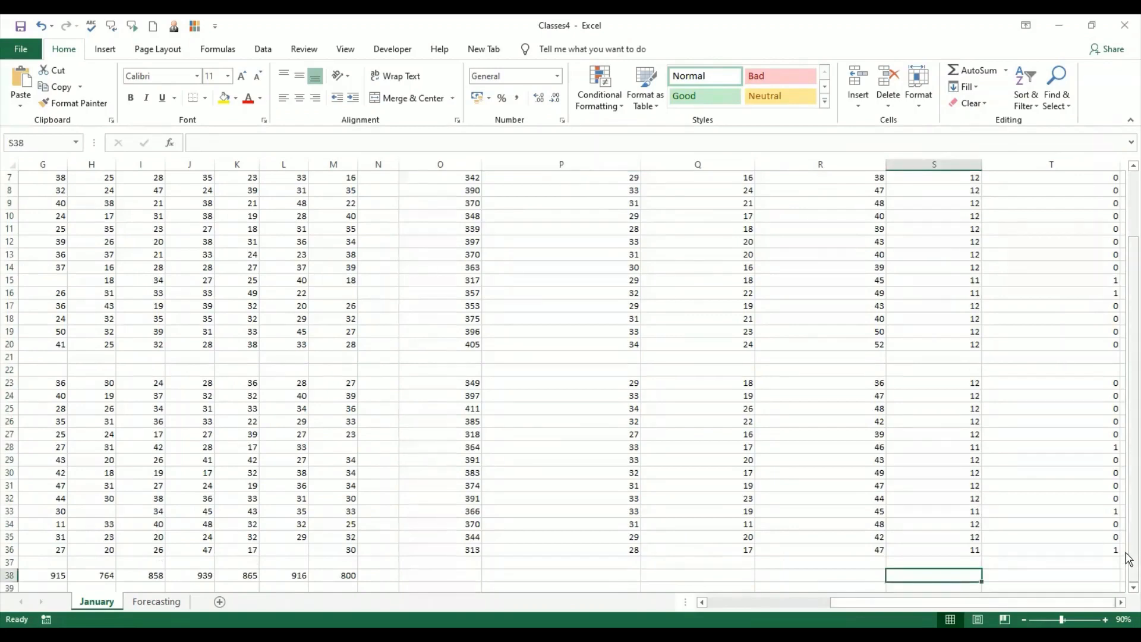
left_click_drag(1128, 559, 1129, 515)
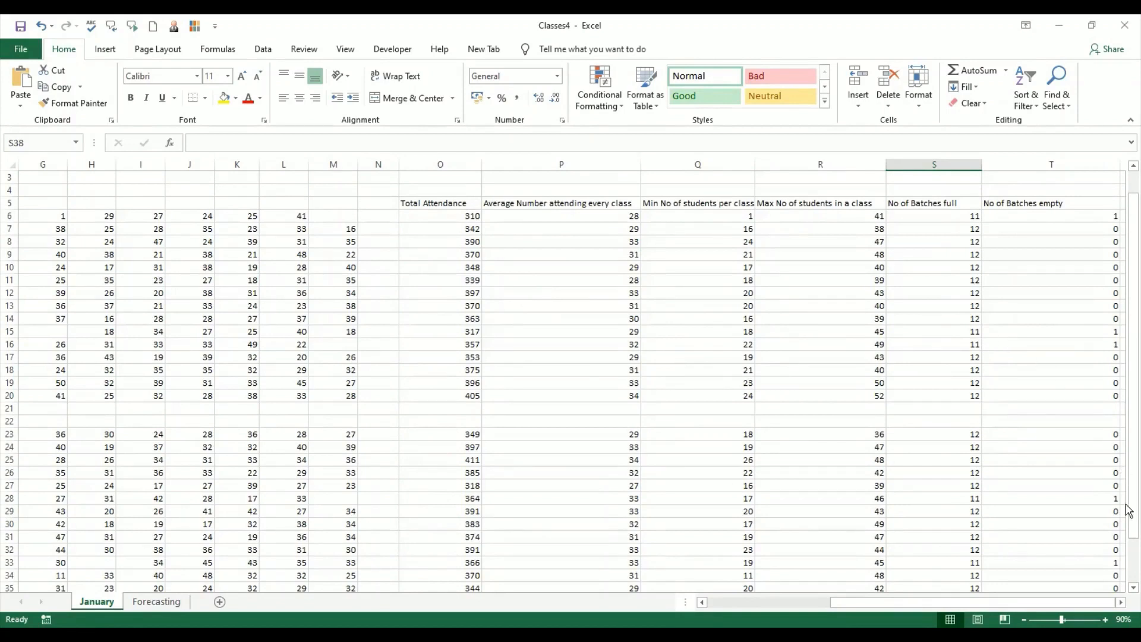
scroll(522, 185, "up", 1)
Step: Start an IF function in the Goal Made cell P2 and open its function arguments clear of the summary columns
left_click(522, 189)
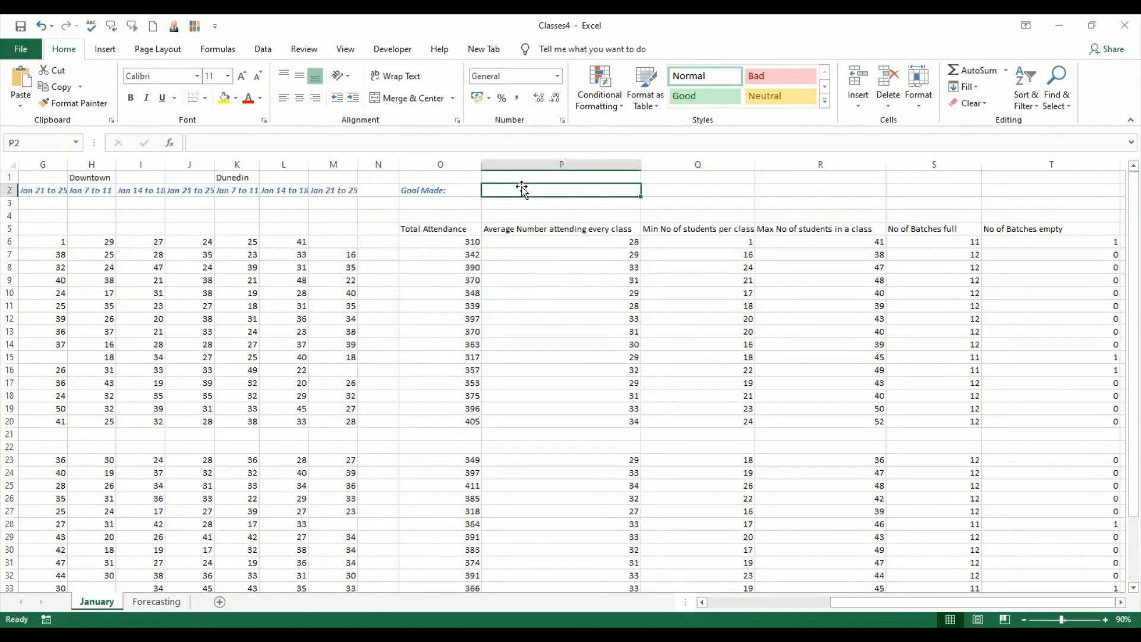
type("=")
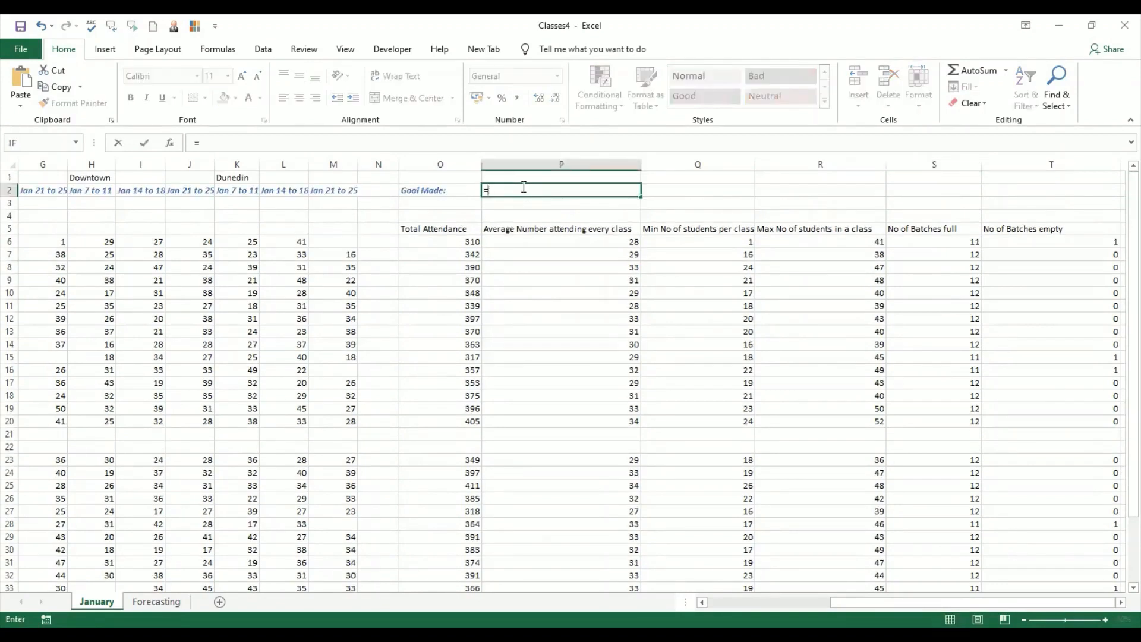
type("if")
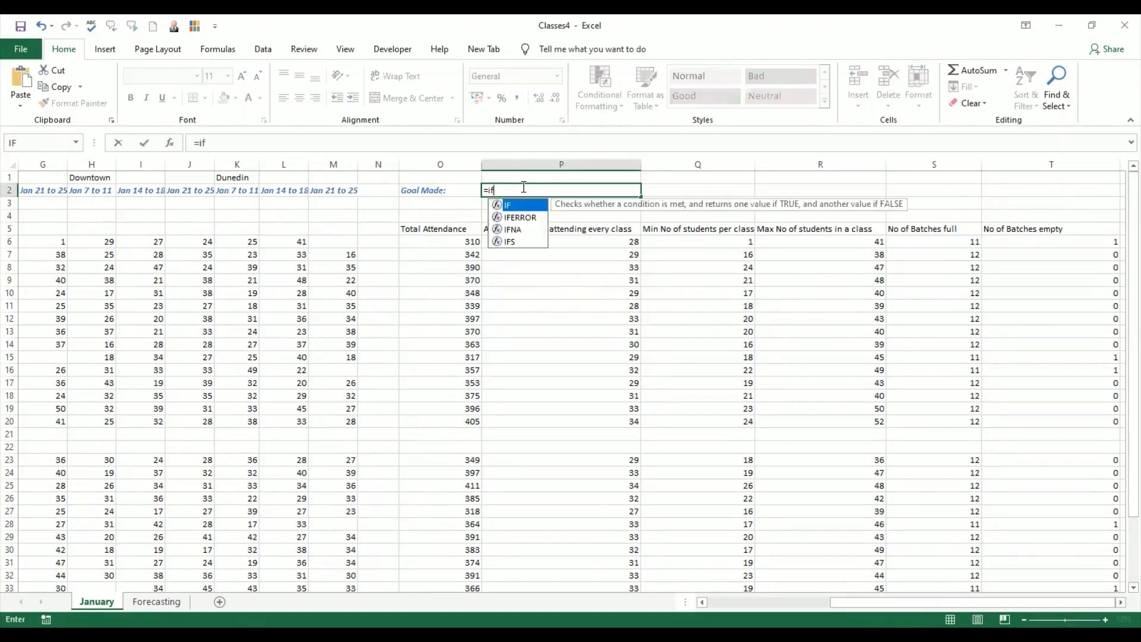
key("Tab")
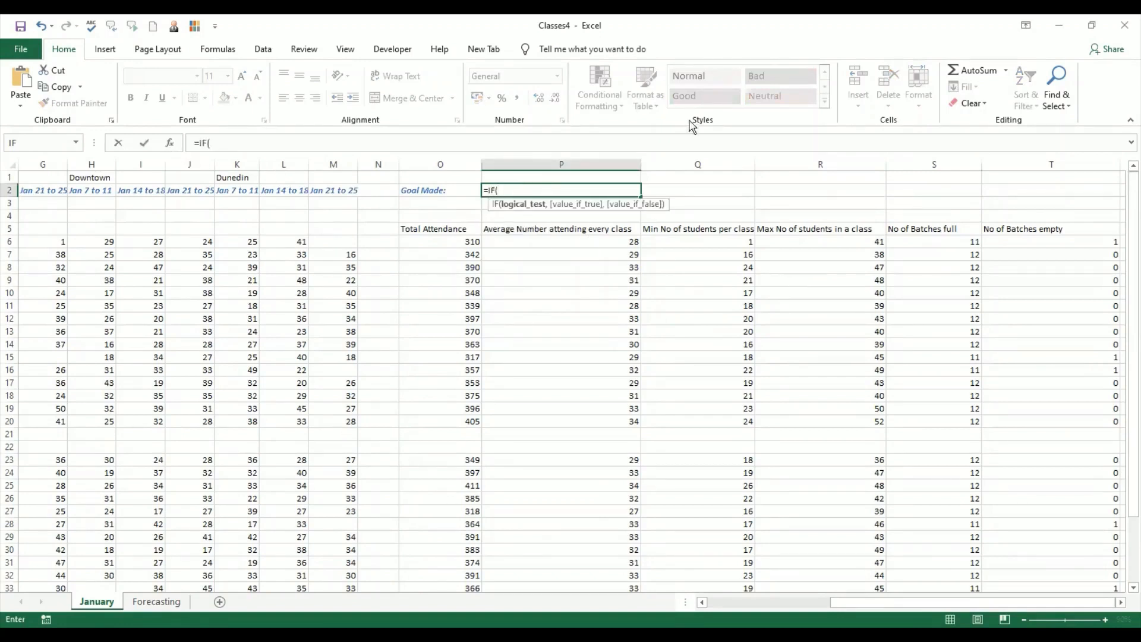
key("ctrl+a")
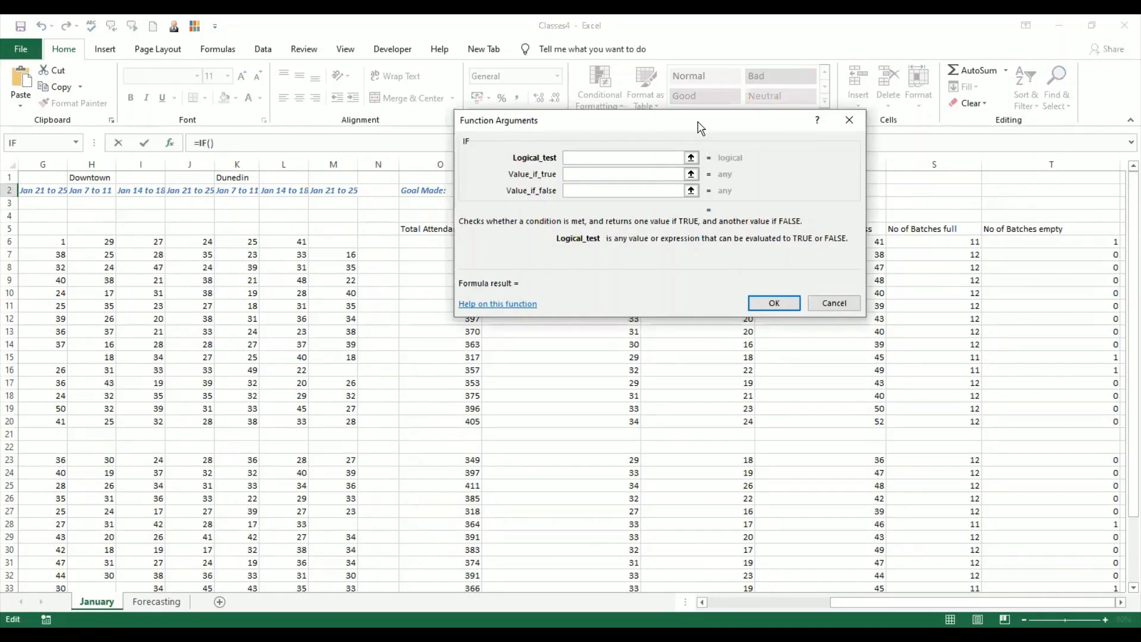
left_click_drag(701, 128, 486, 254)
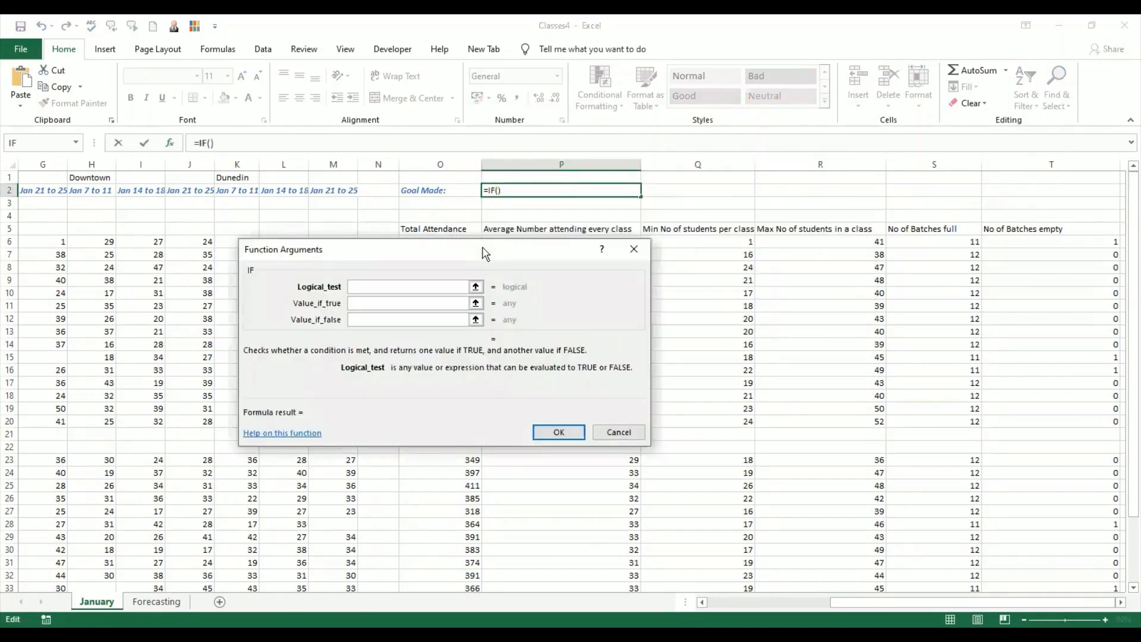
Step: Set the IF logical test to S6:S36>=175, using the "No of Batches full" values
left_click(944, 239)
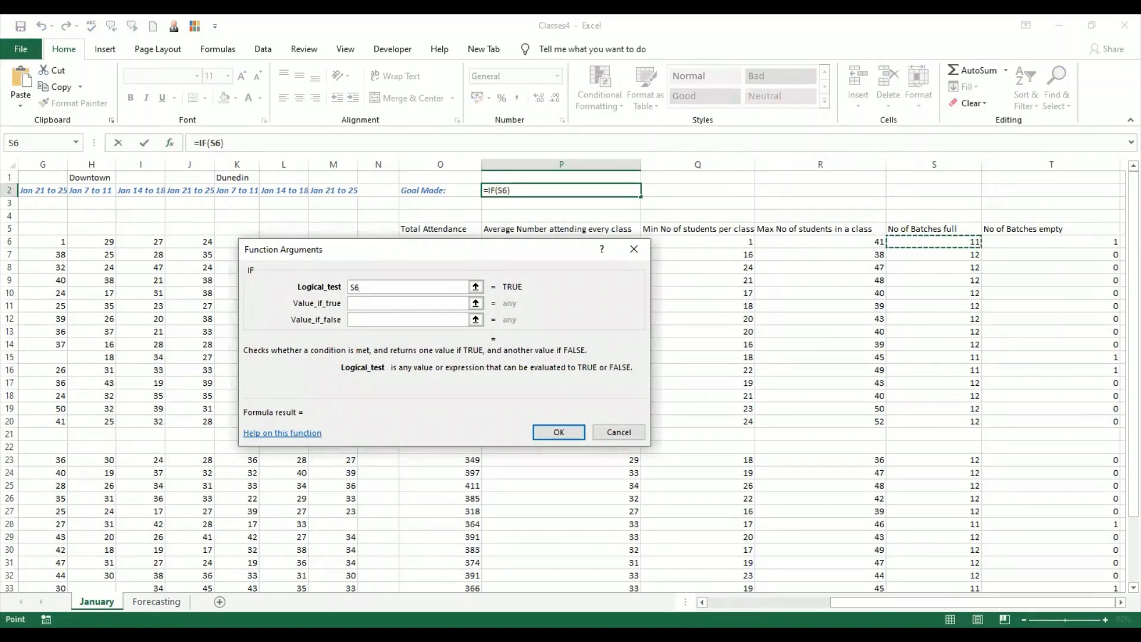
scroll(955, 537, "down", 2)
left_click(955, 536, "shift")
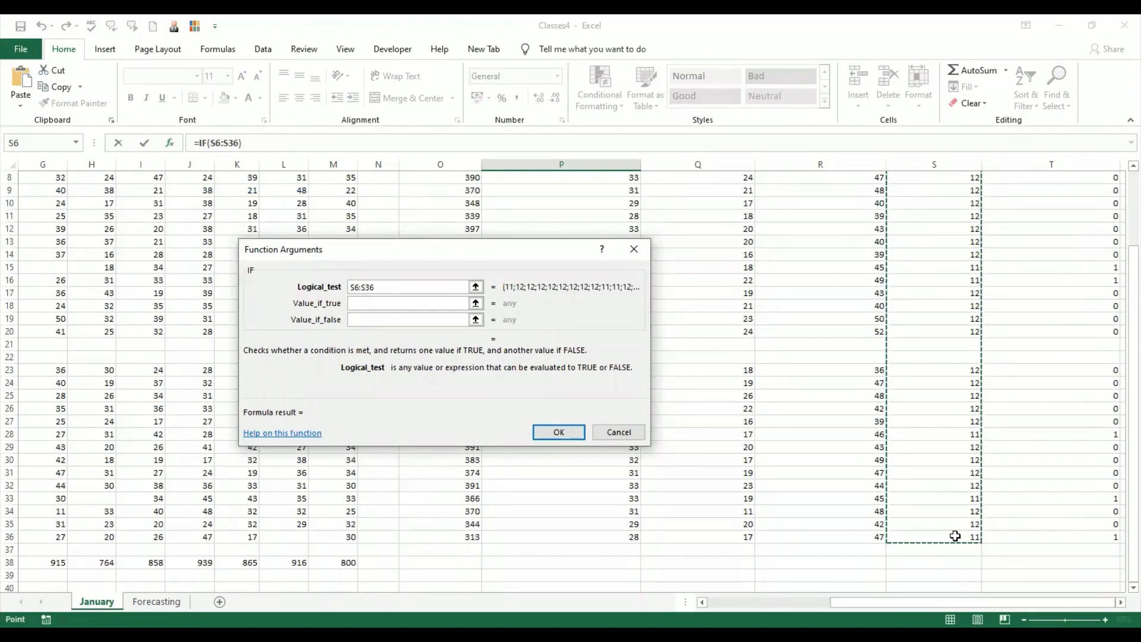
type(">")
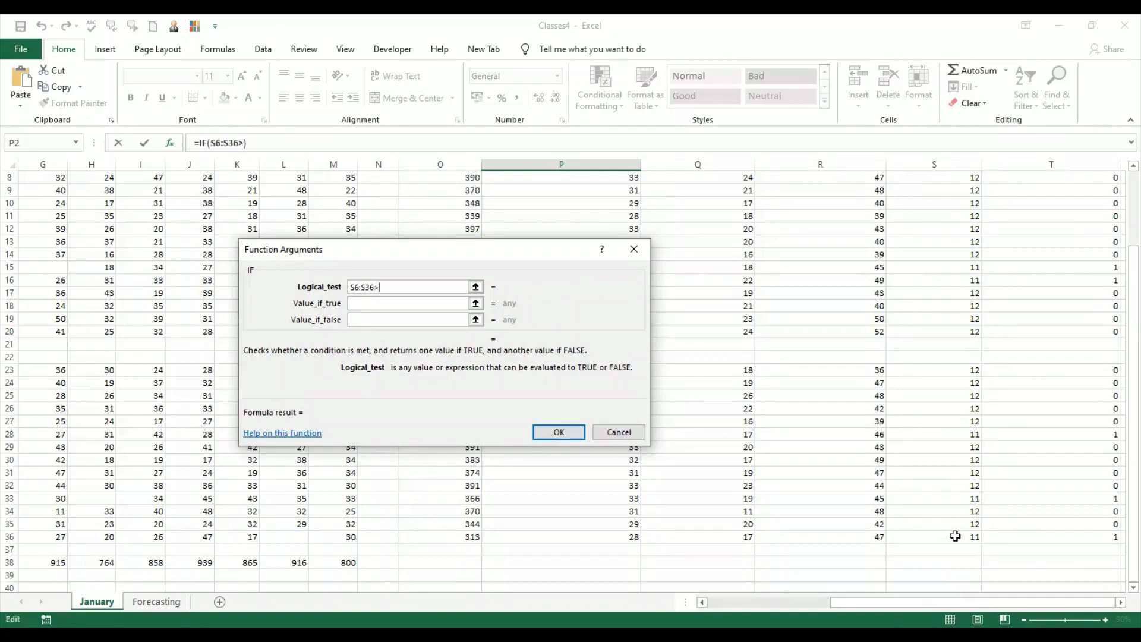
type("=175")
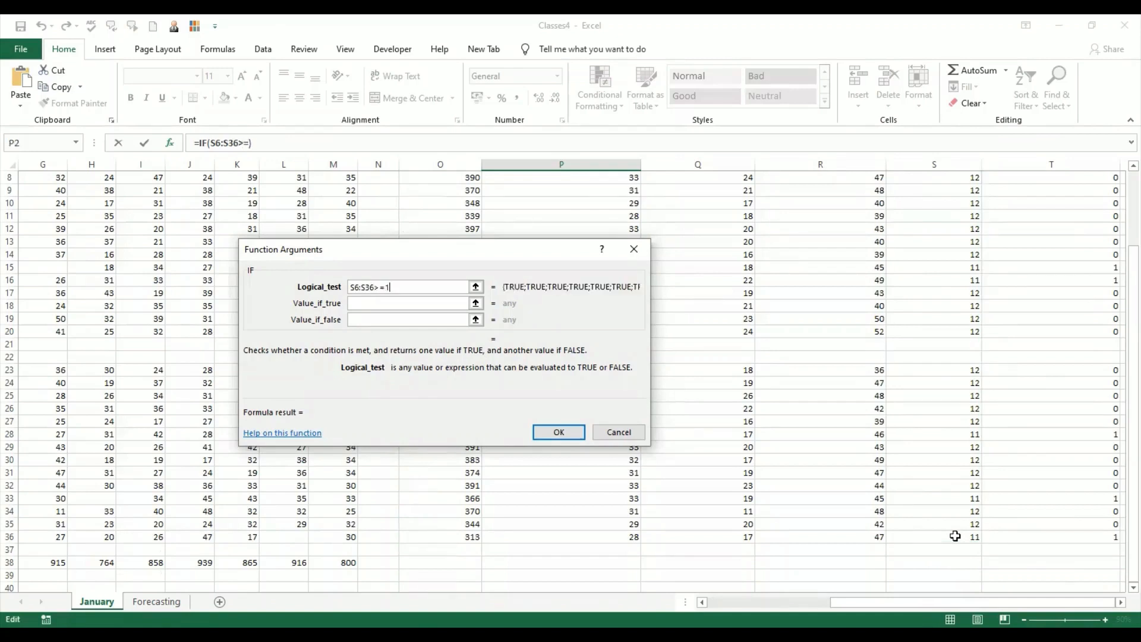
Step: Make the IF function in P2 return "Yes" if true and "No" if false, and complete the formula
left_click(422, 304)
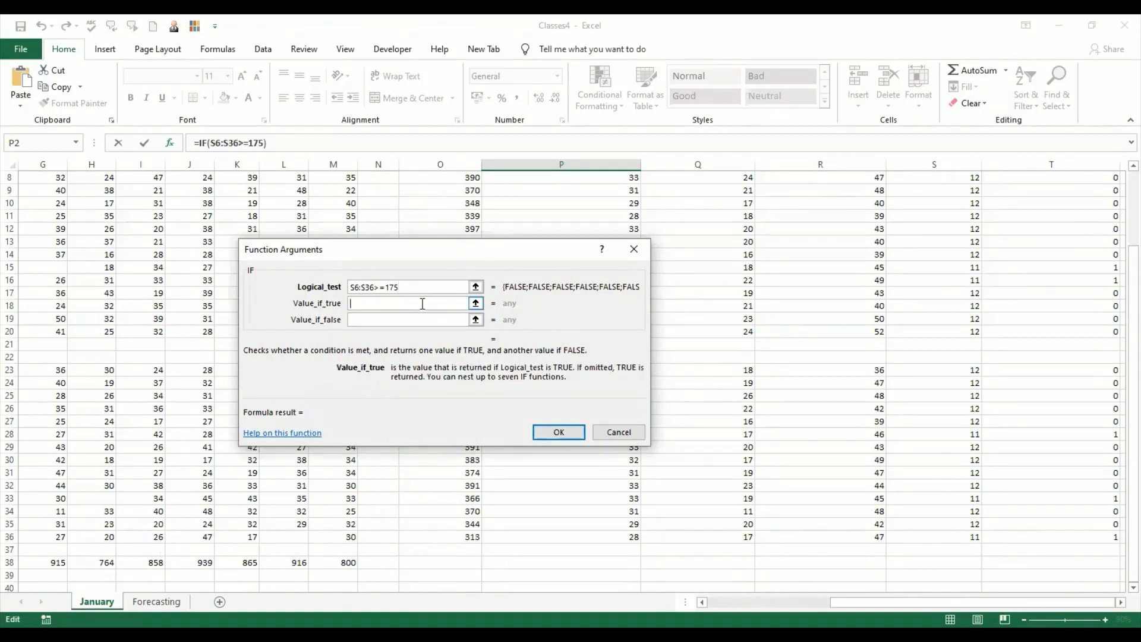
type("YEs")
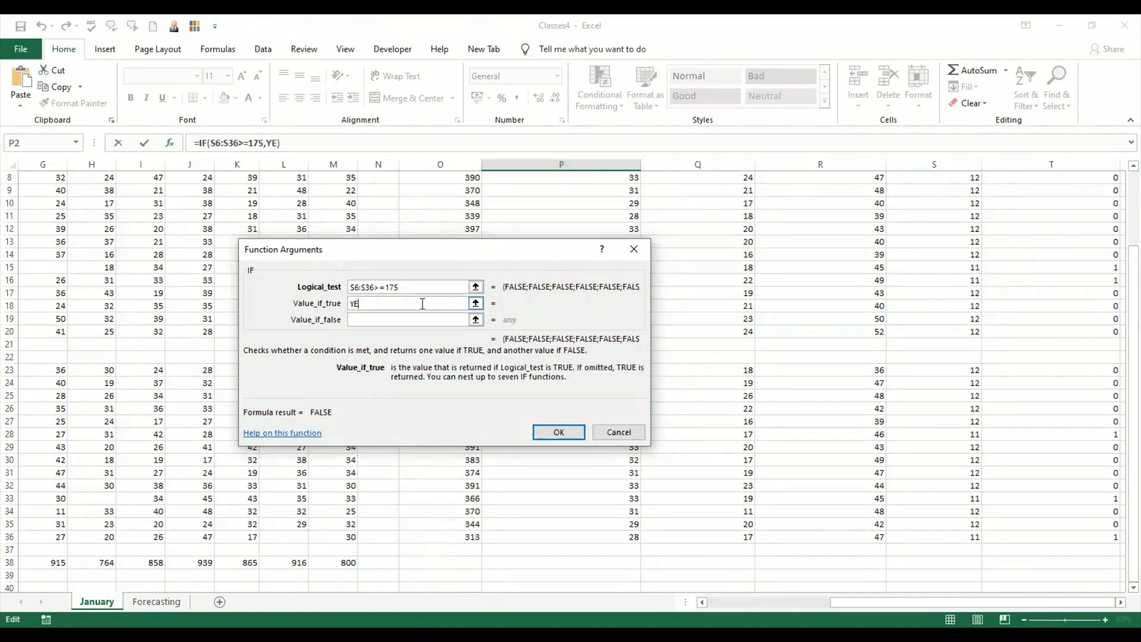
key("BackSpace")
key("BackSpace")
type("es")
left_click(426, 324)
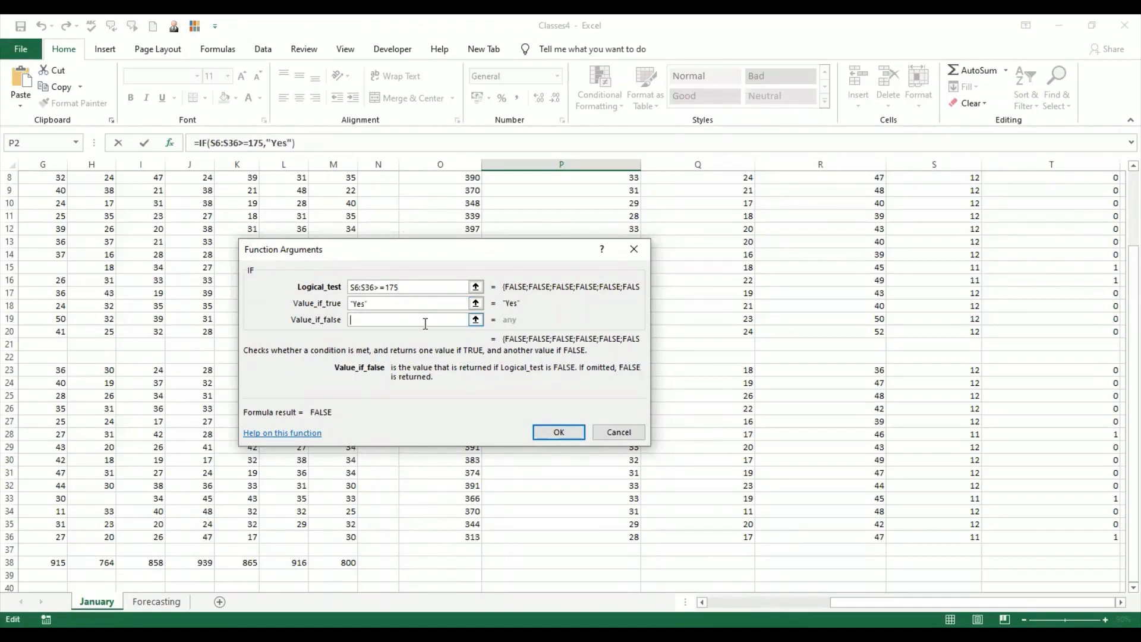
type("No")
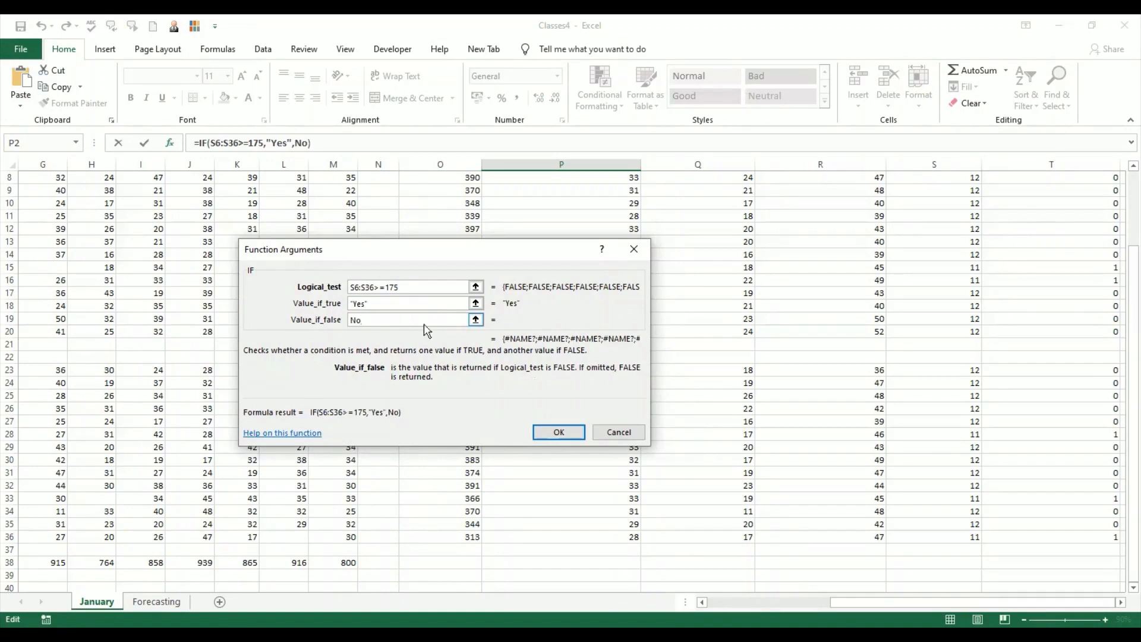
key("Tab")
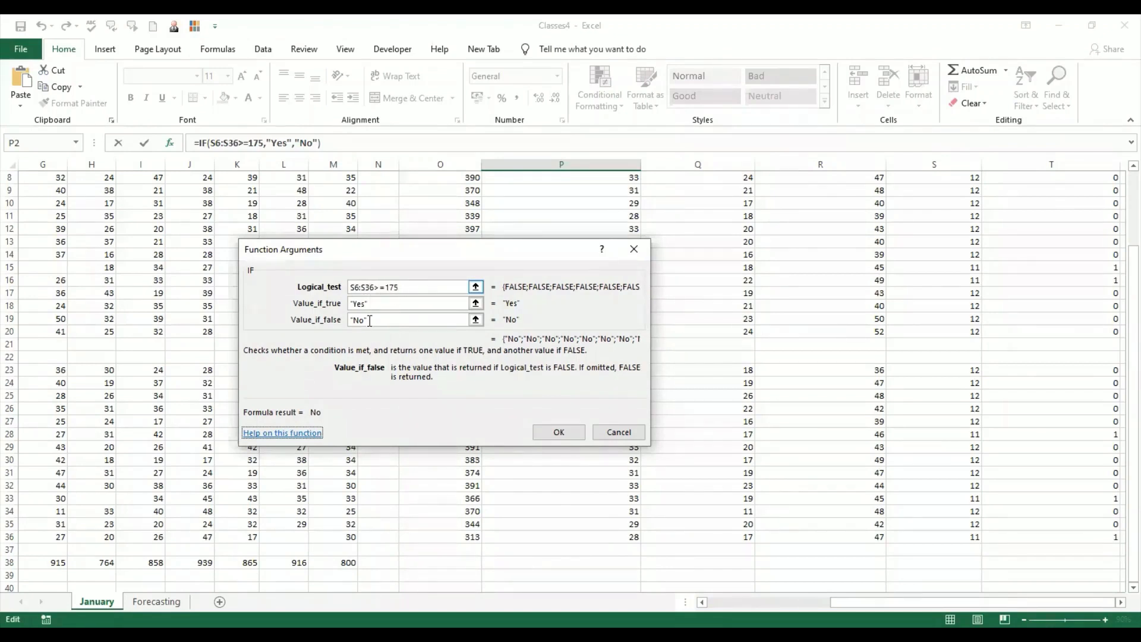
left_click(393, 303)
key("Tab")
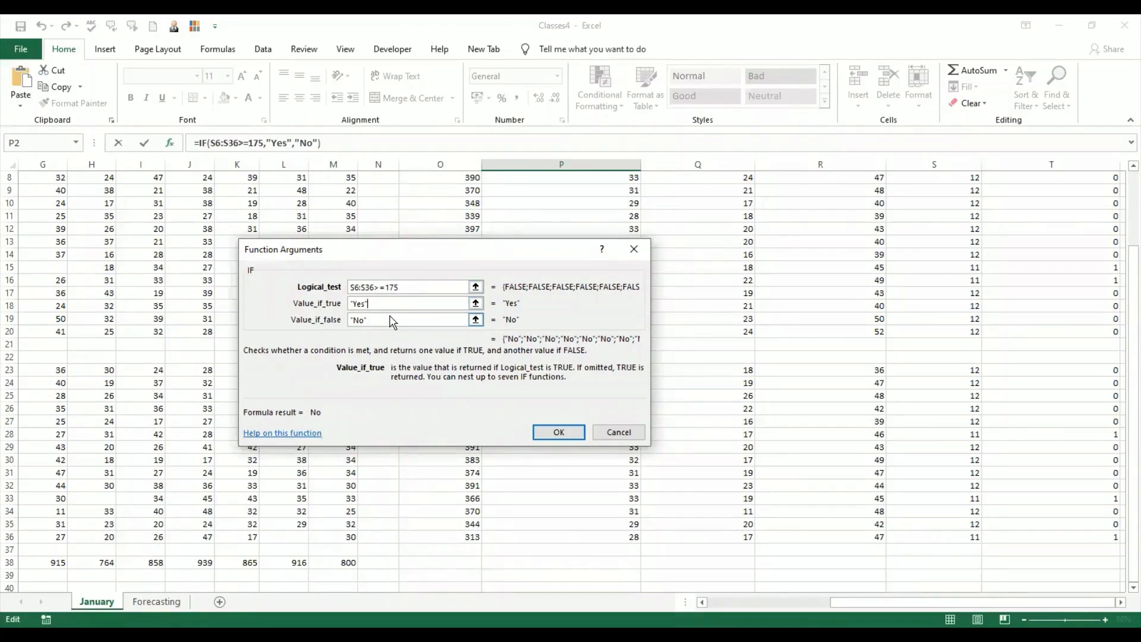
left_click(554, 432)
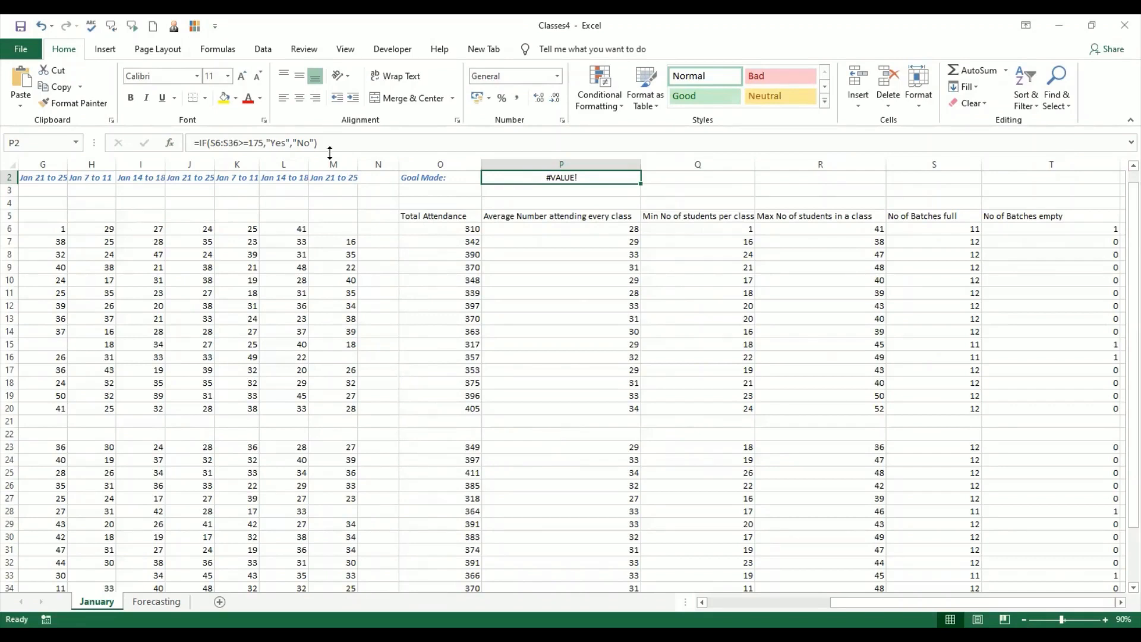
Step: Wrap the range in P2's formula in SUM so it reads =IF(SUM(S6:S36)>=175,"Yes","No"), accepting the proposed correction
left_click_drag(211, 143, 239, 143)
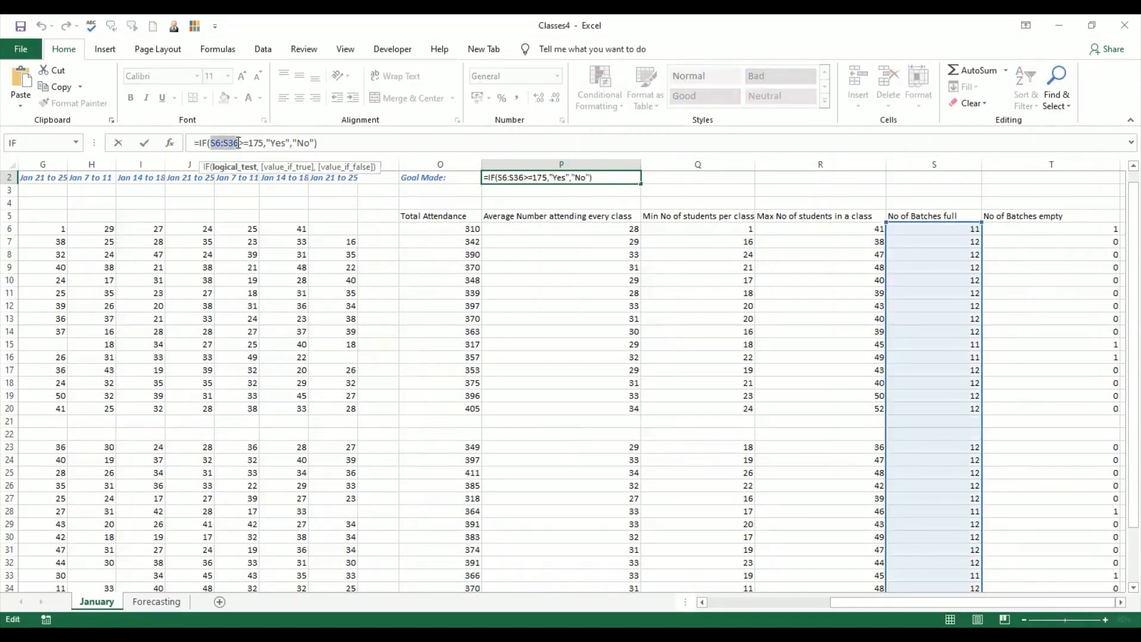
left_click(238, 143)
left_click(212, 143)
type("SUM(")
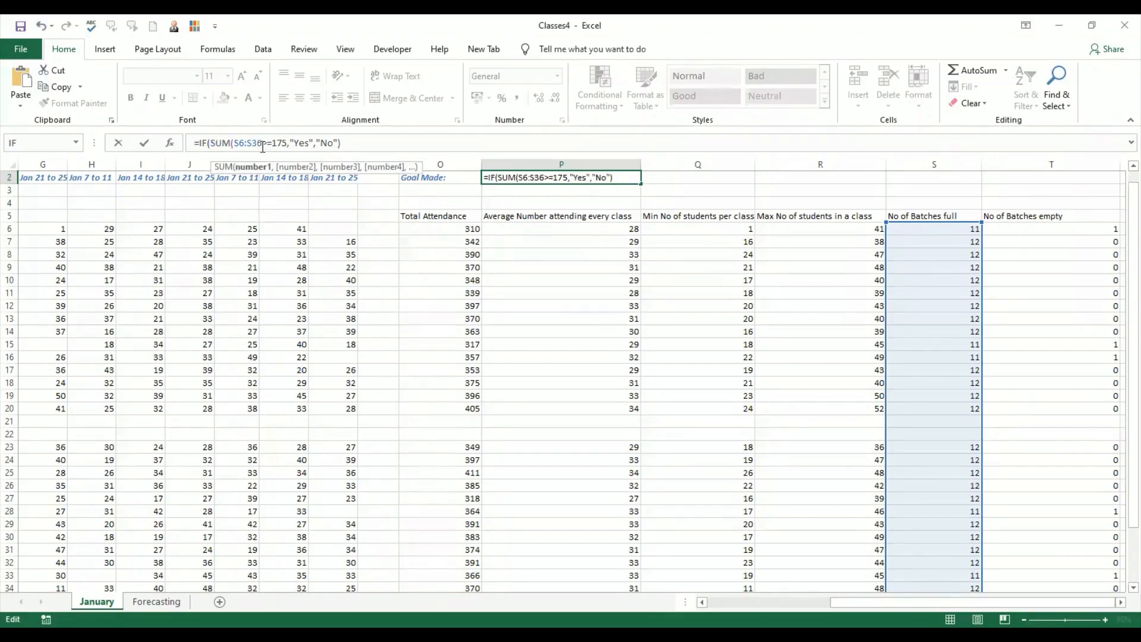
left_click(264, 144)
type(")")
left_click(349, 144)
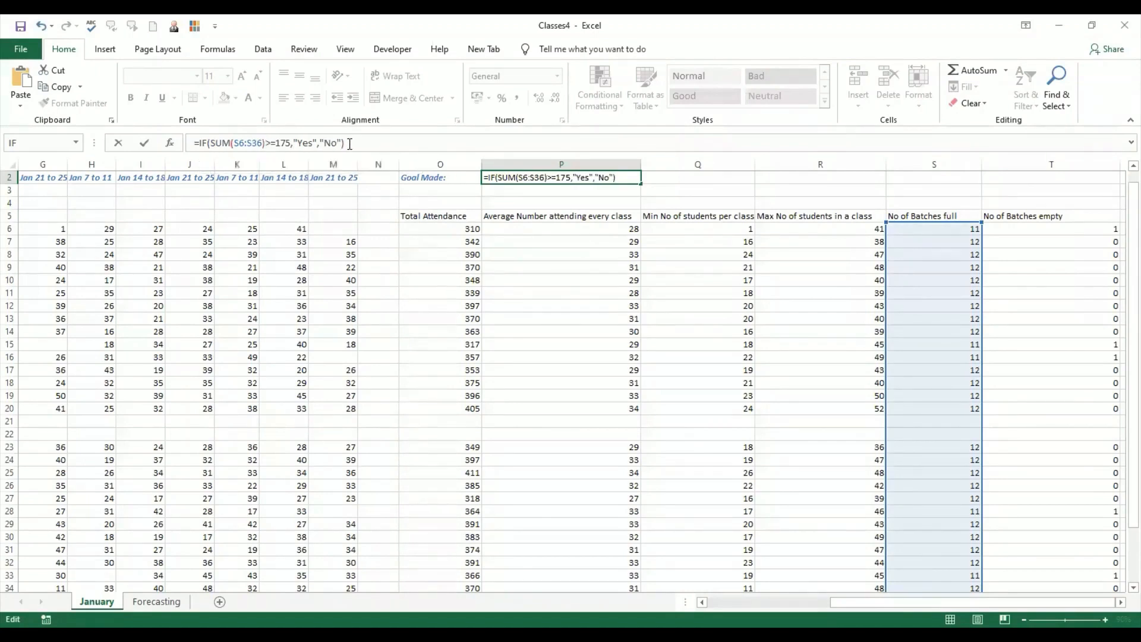
type(")")
key("Return")
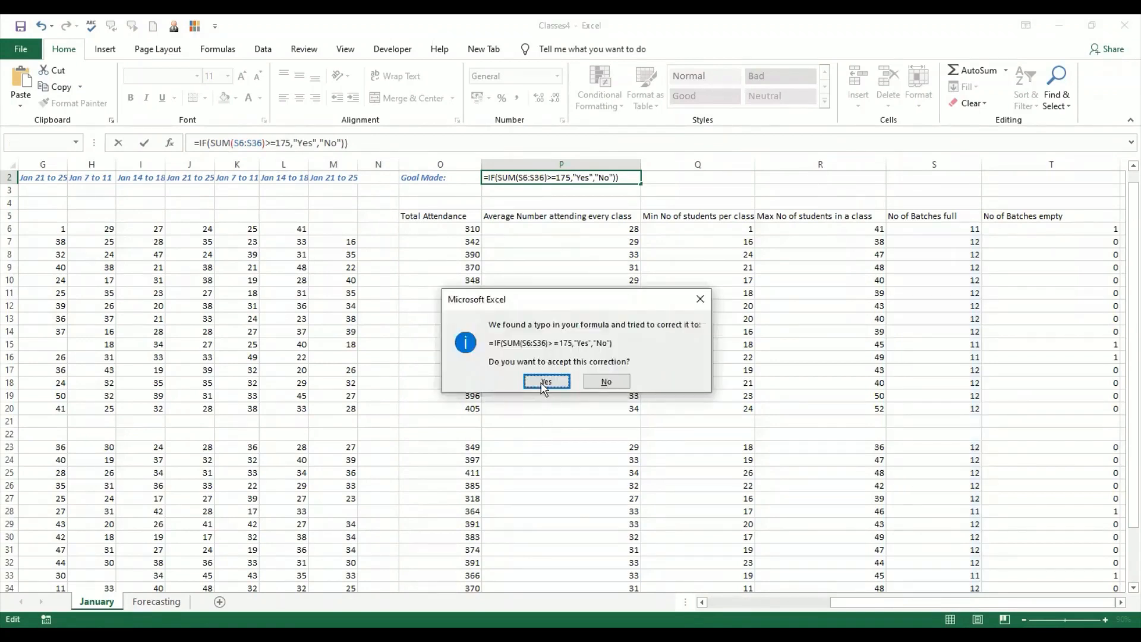
left_click(543, 383)
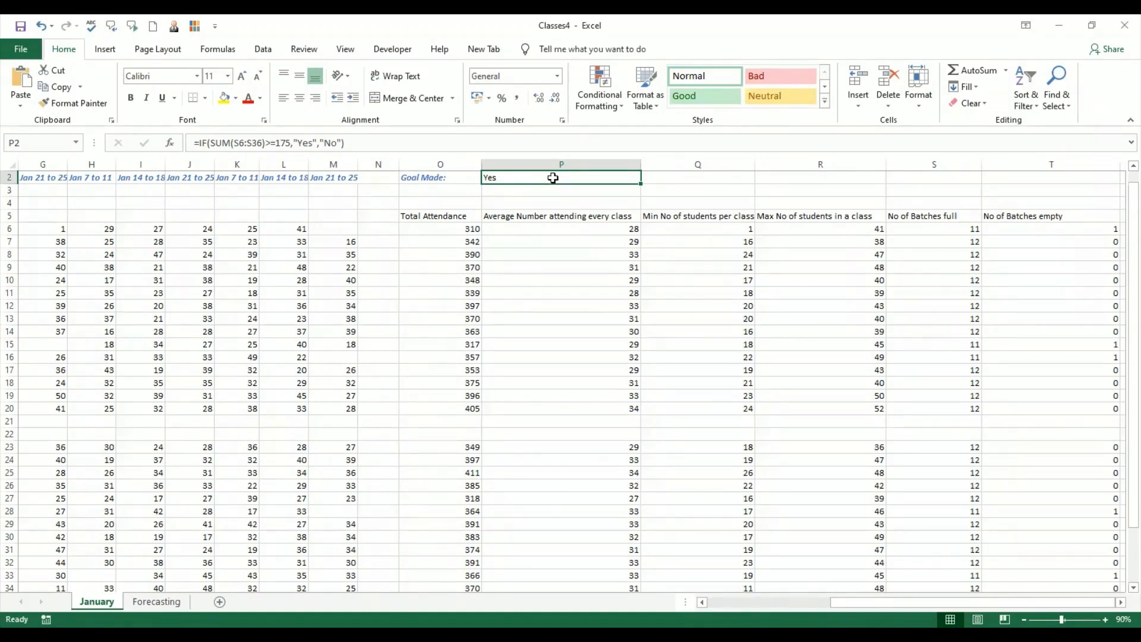
Step: Review the function arguments of the corrected IF formula in P2
key("F2")
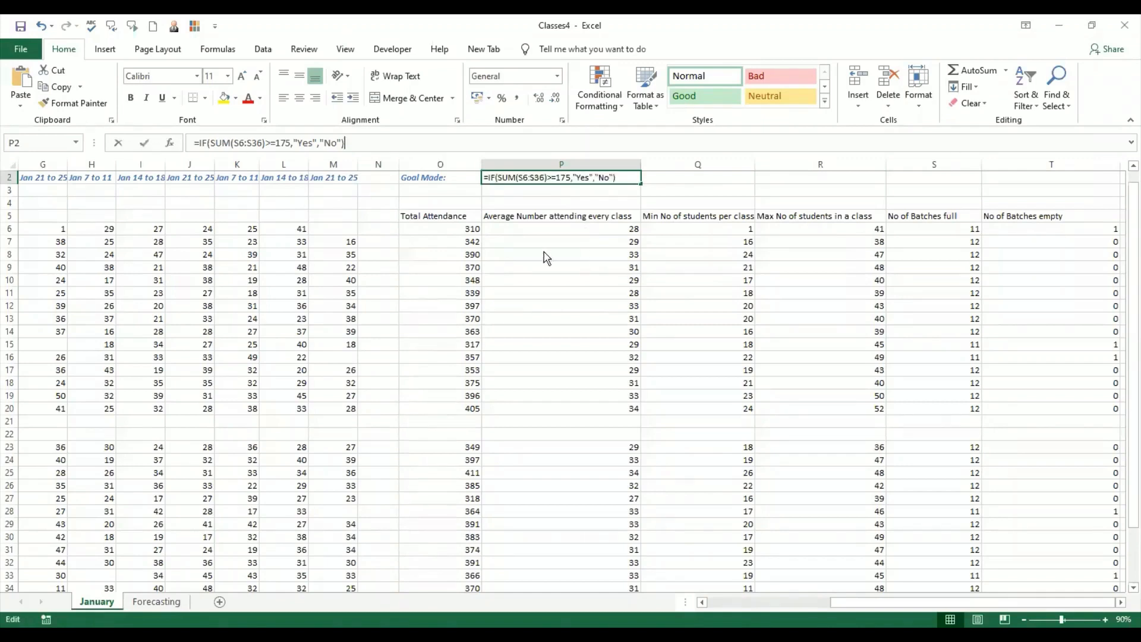
key("shift+F3")
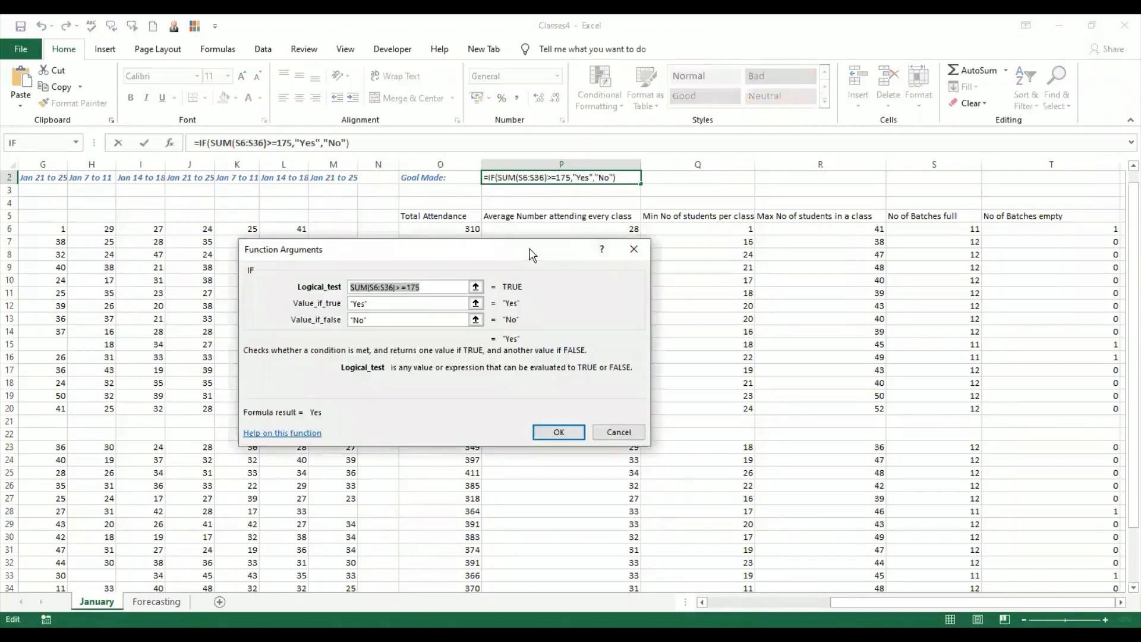
left_click(591, 274)
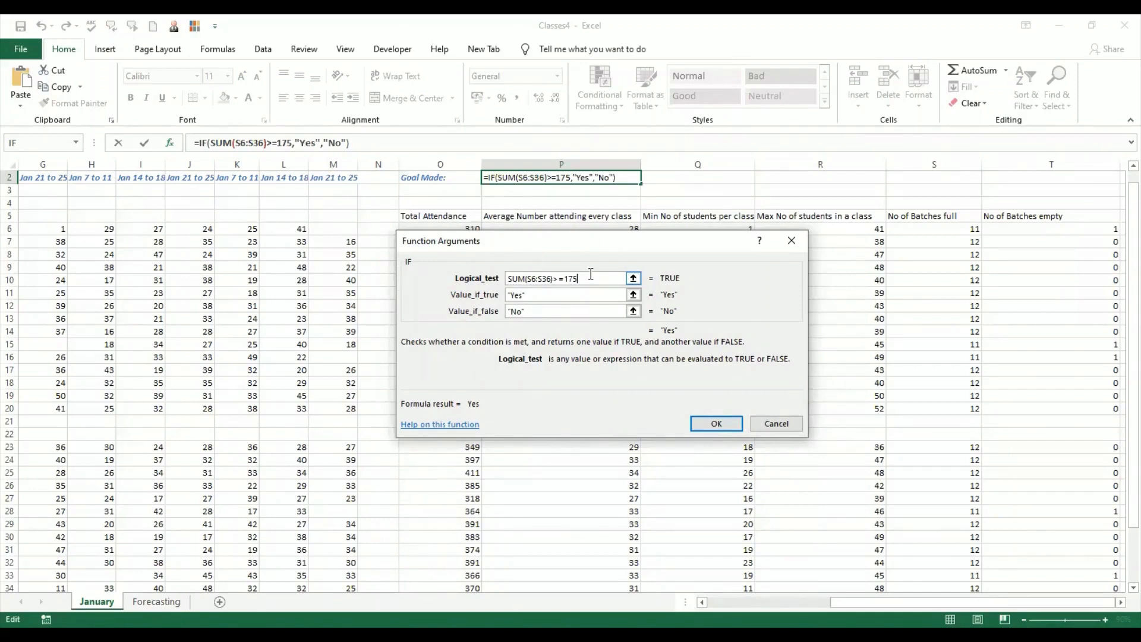
left_click(716, 423)
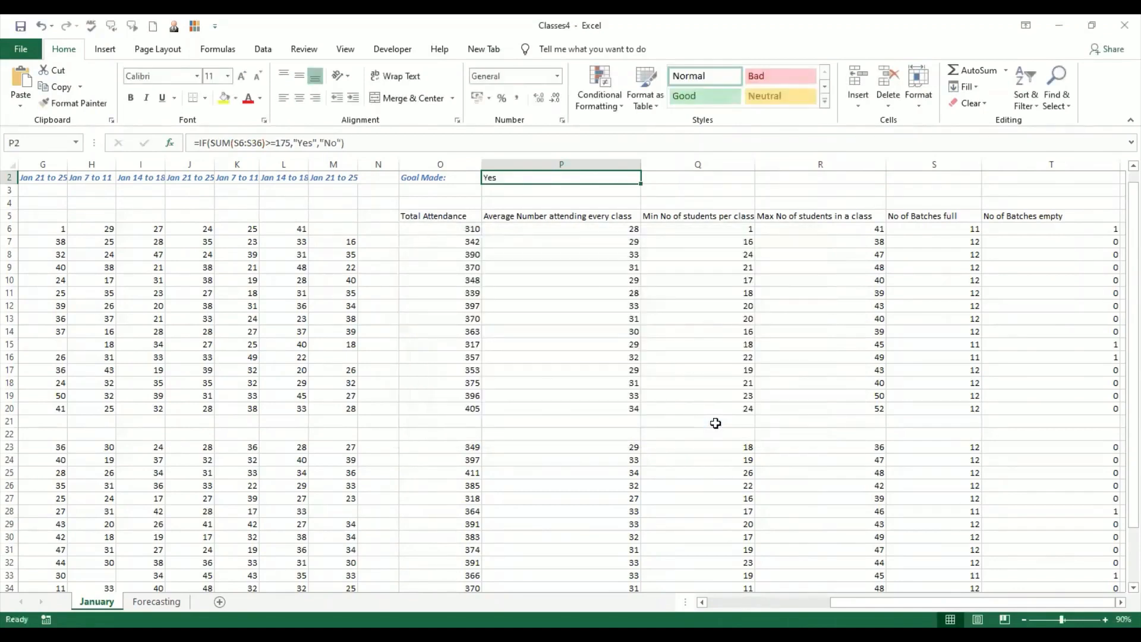
Step: Clear the attendance values in F18, L23, E26, C17 and K30 to test the Goal Made formula
scroll(308, 410, "left", 3)
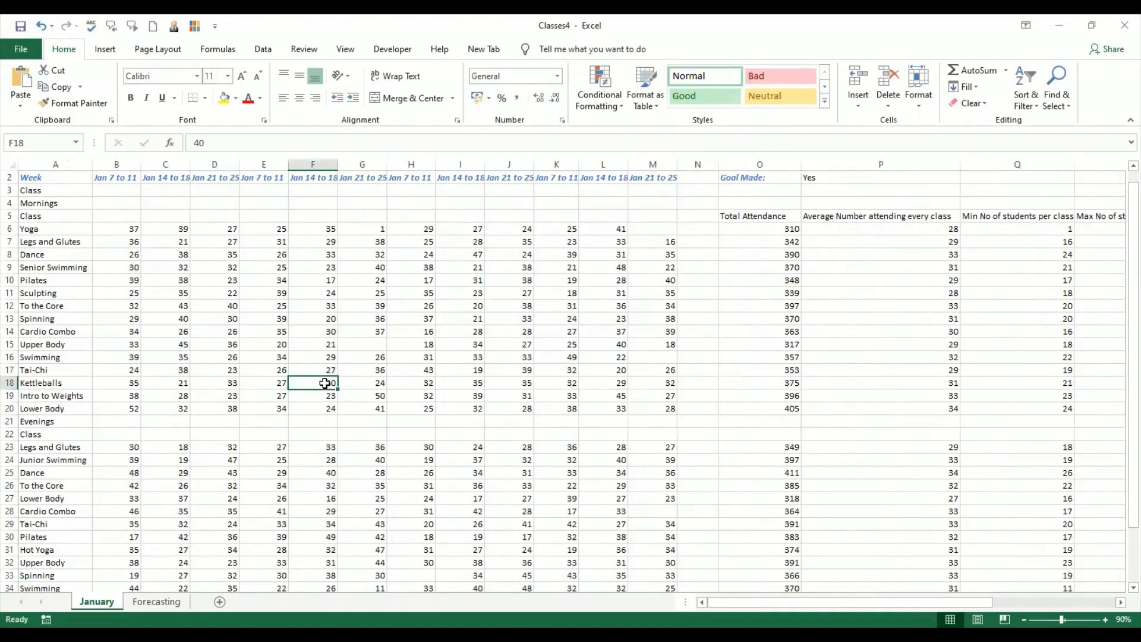
key("Delete")
left_click(606, 449)
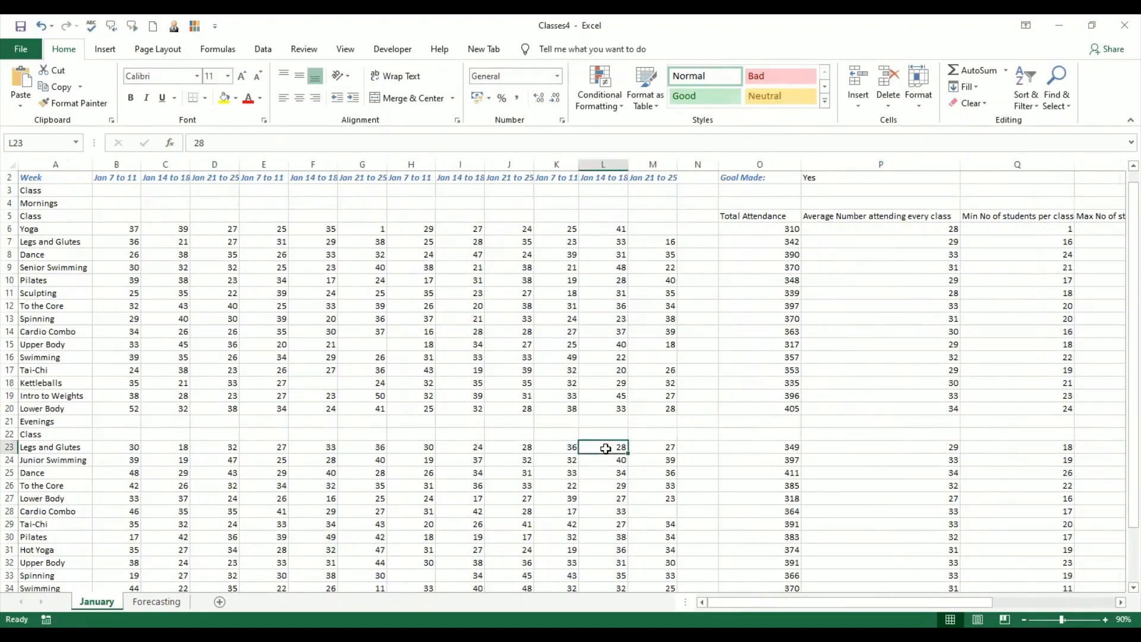
key("Delete")
left_click(263, 485)
key("Delete")
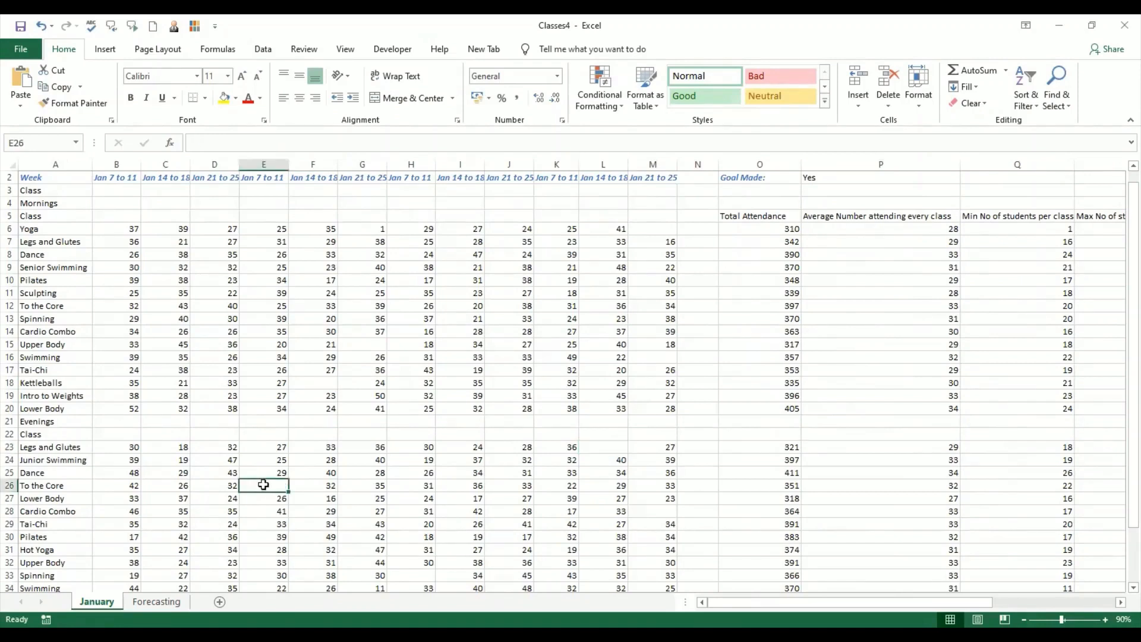
left_click(175, 369)
key("Delete")
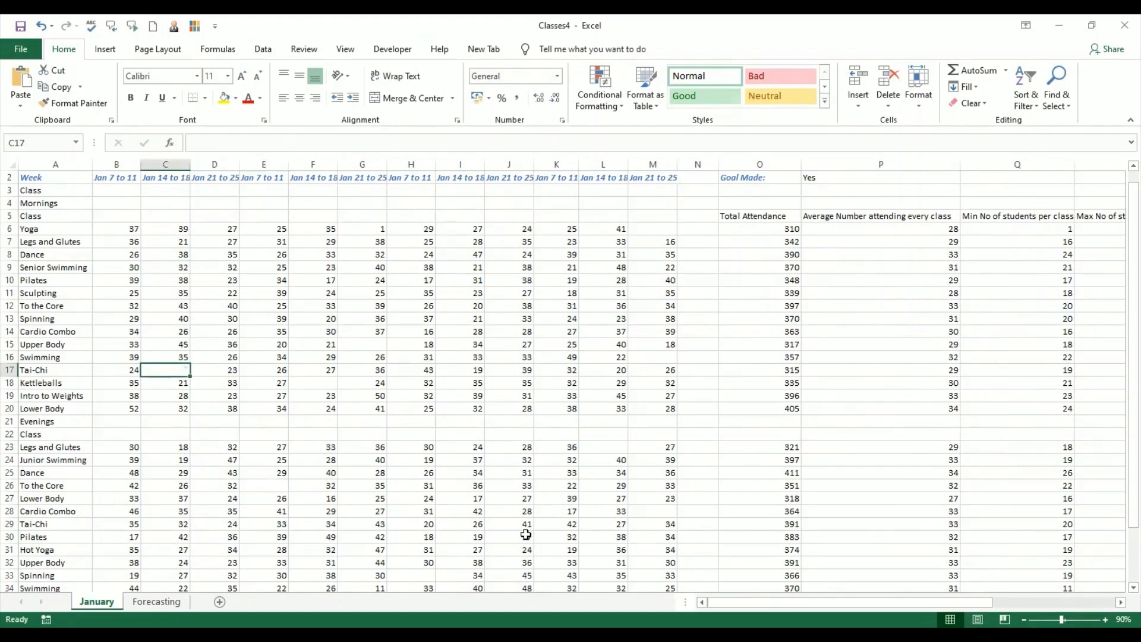
left_click(552, 536)
key("Delete")
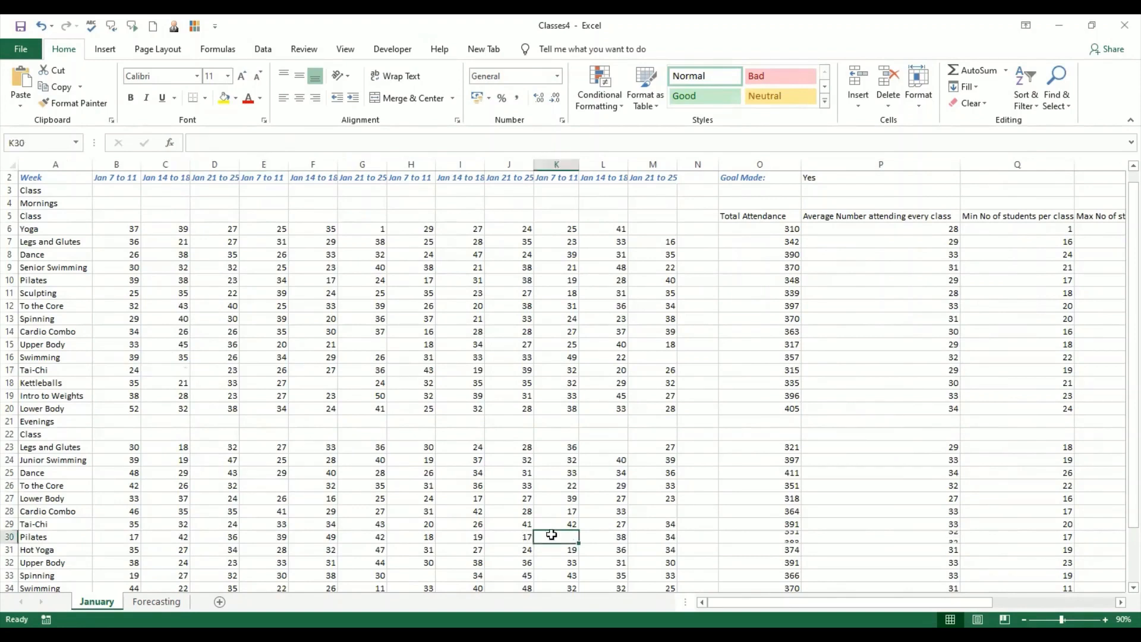
Step: Clear the attendance values in E27, K12, E10 and J8
left_click(260, 501)
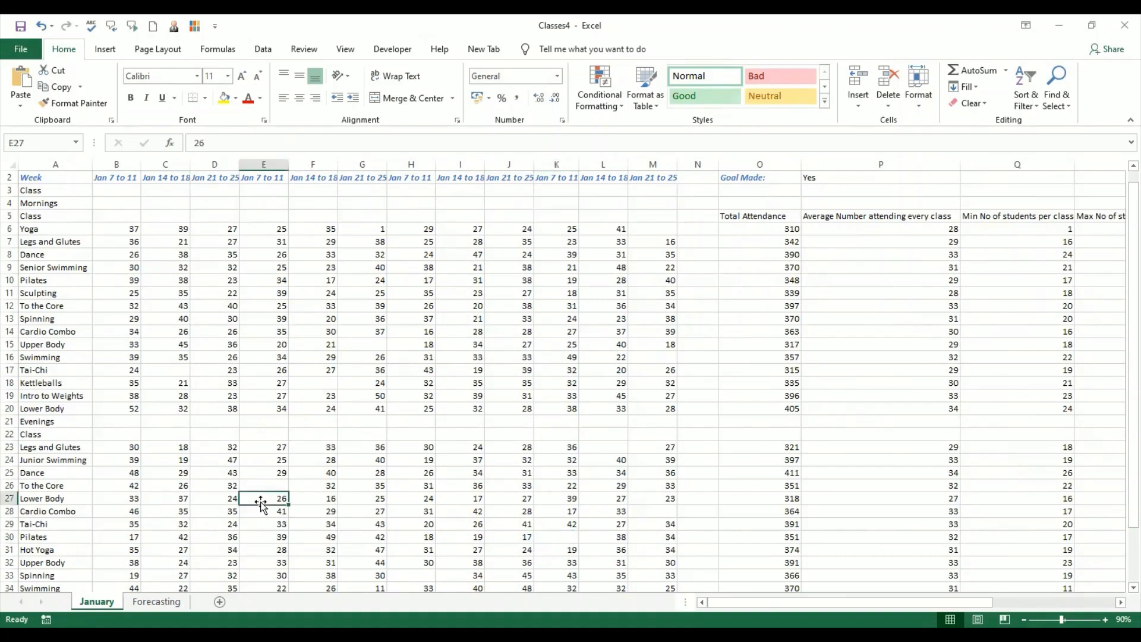
key("Delete")
left_click(543, 304)
key("Delete")
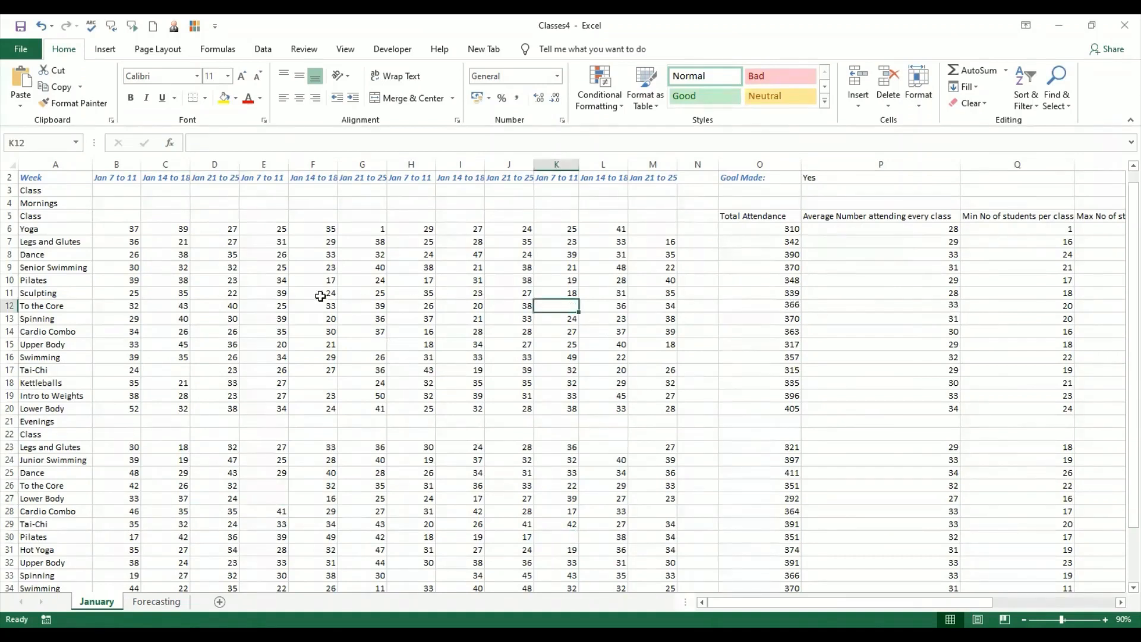
left_click(282, 287)
key("Delete")
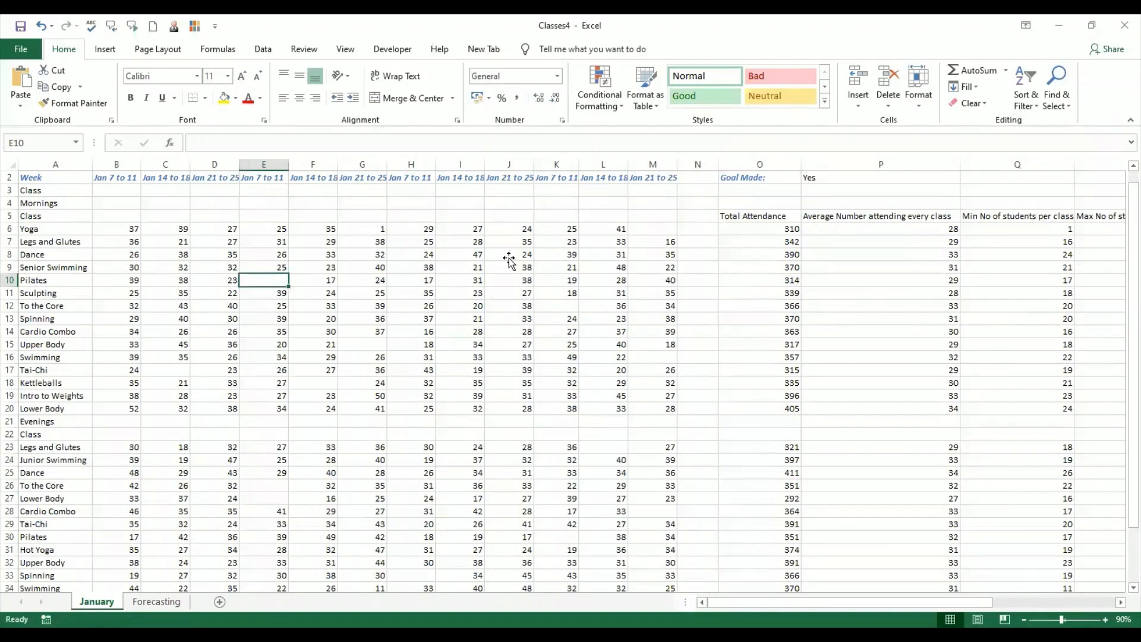
left_click(508, 257)
key("Delete")
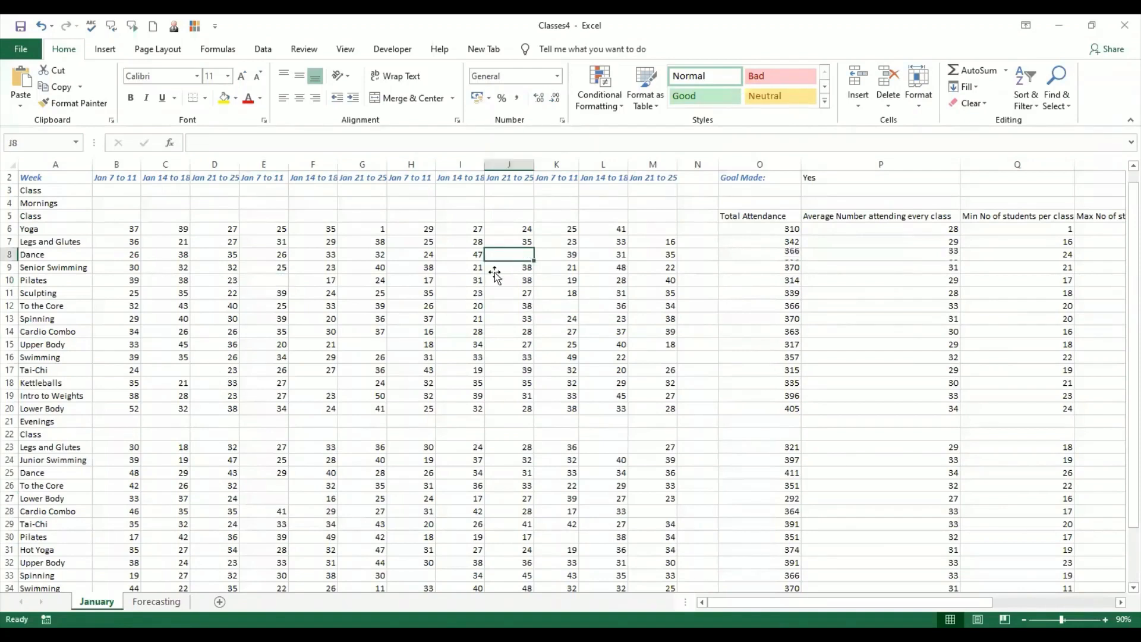
Step: Clear the attendance values in H17, L19 and D13
left_click(418, 366)
key("Delete")
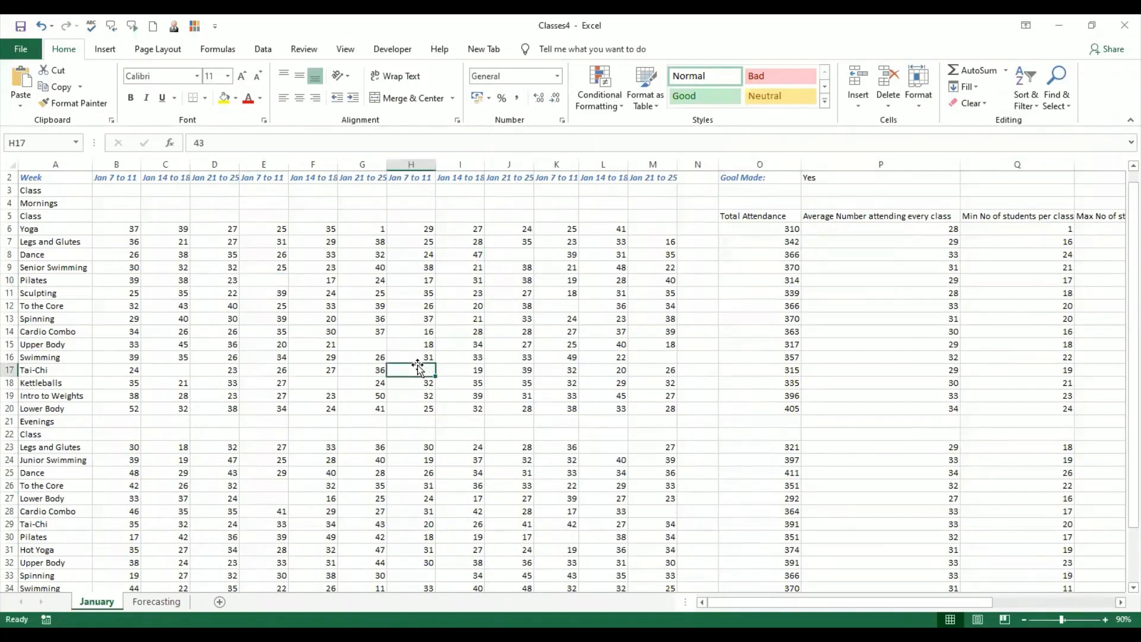
left_click(602, 397)
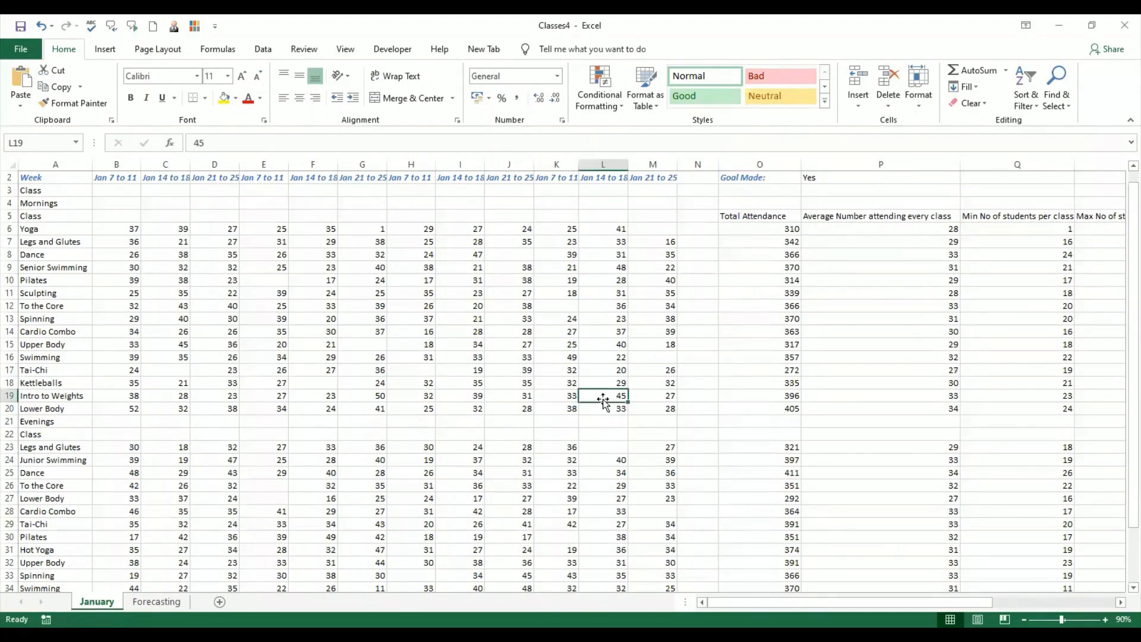
key("Delete")
left_click(222, 322)
key("Delete")
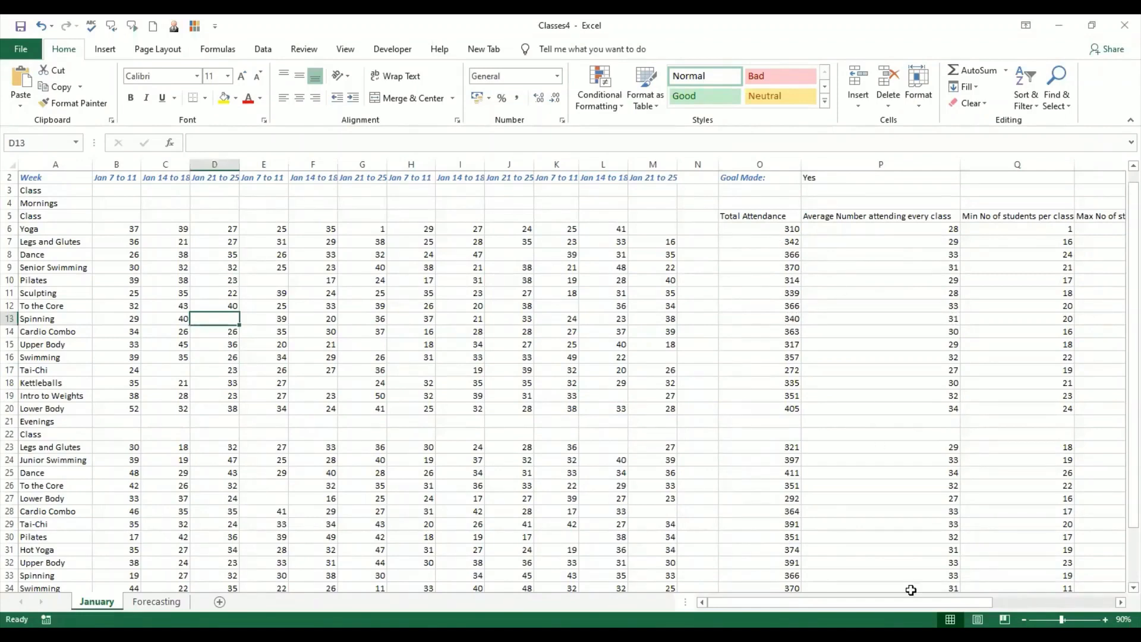
Step: Clear the last weekly column of the morning classes, M7 to M20, from Legs and Glutes down to Lower Body
mouse_move(915, 605)
left_mouse_down()
mouse_move(1009, 604)
mouse_move(900, 604)
left_mouse_up()
left_click(655, 245)
key("Delete")
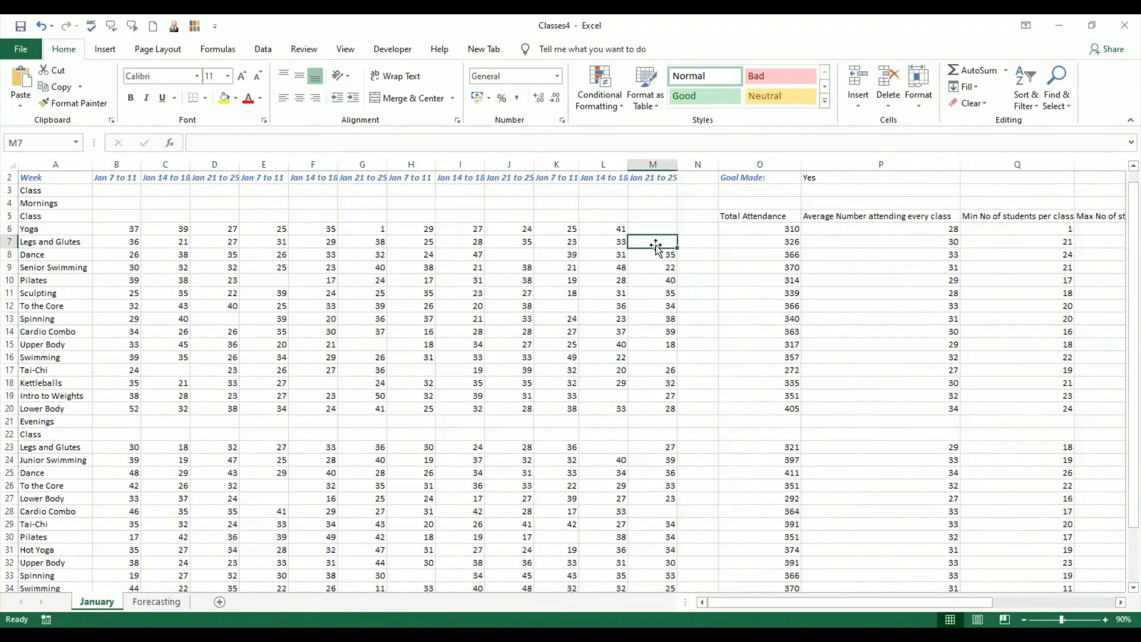
key("Down")
key("Delete")
key("Down")
key("Delete")
key("Down")
key("Delete")
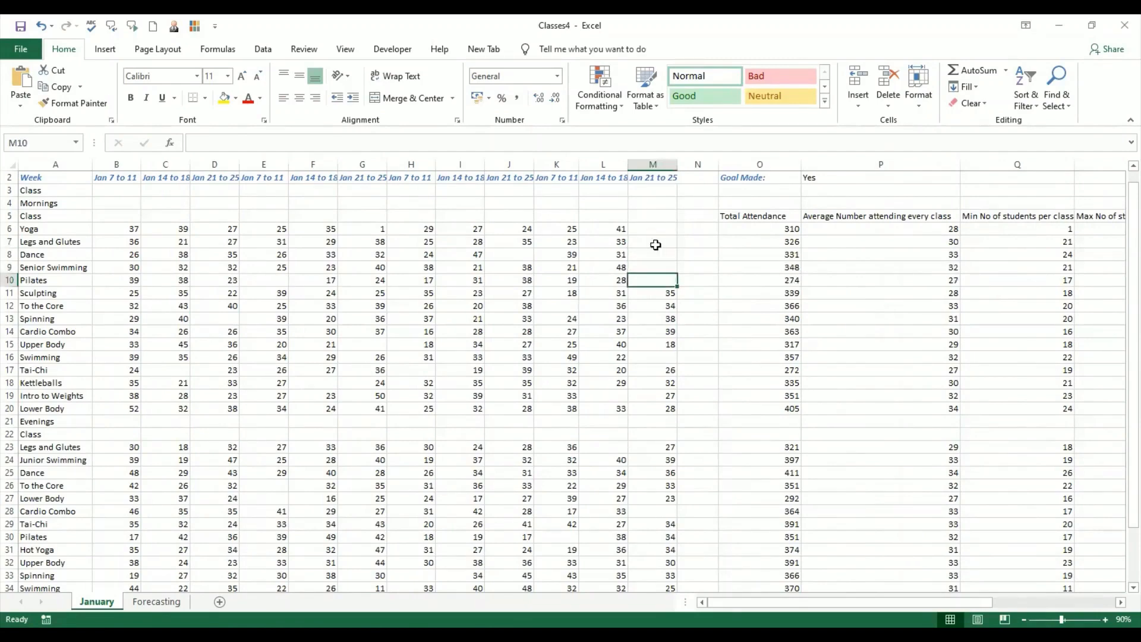
key("Down")
key("Delete")
key("Down")
key("Delete")
key("Down")
key("Delete")
key("Down")
key("Delete")
key("Down")
key("Delete")
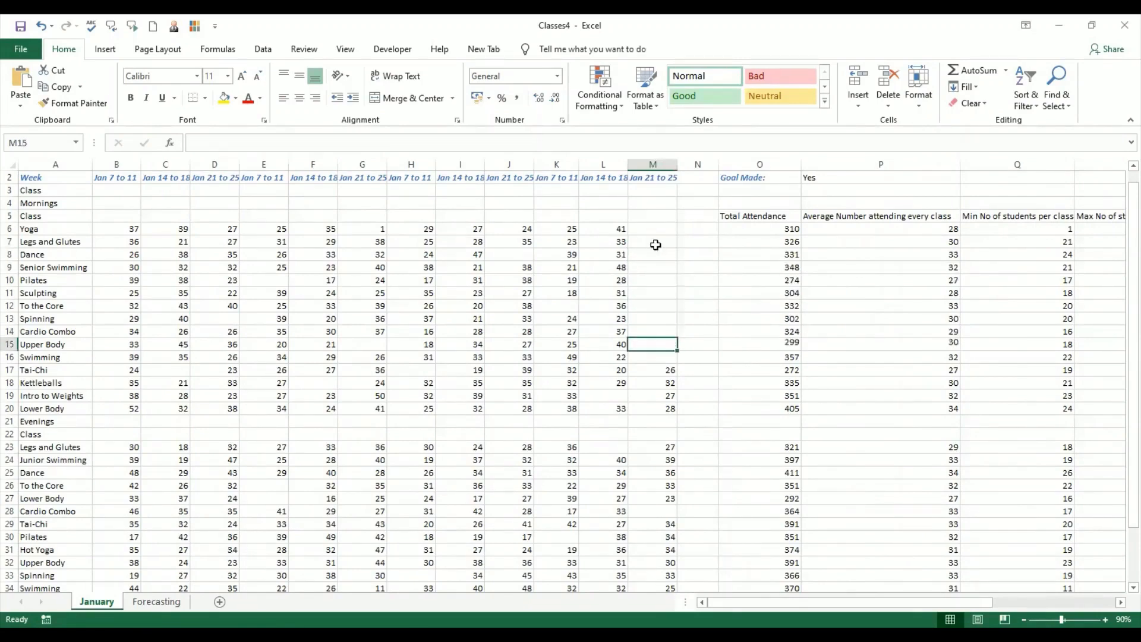
key("Down")
key("Delete")
key("Down")
key("Delete")
key("Down")
key("Delete")
key("Down")
key("Delete")
key("Down")
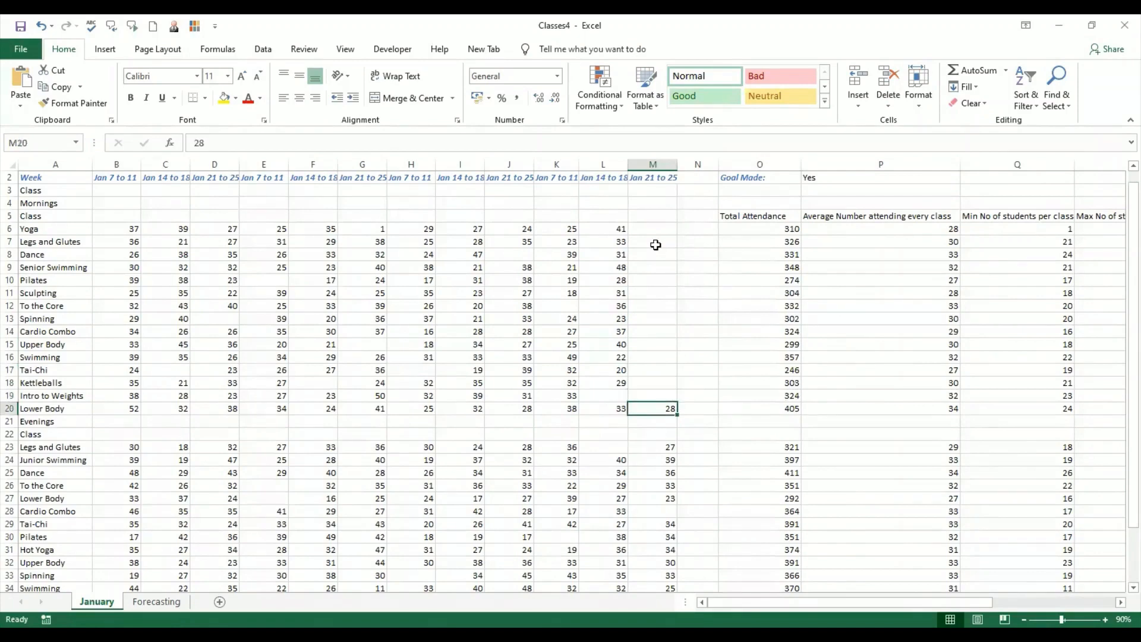
key("Delete")
key("Down")
key("Down")
key("Down")
key("Down")
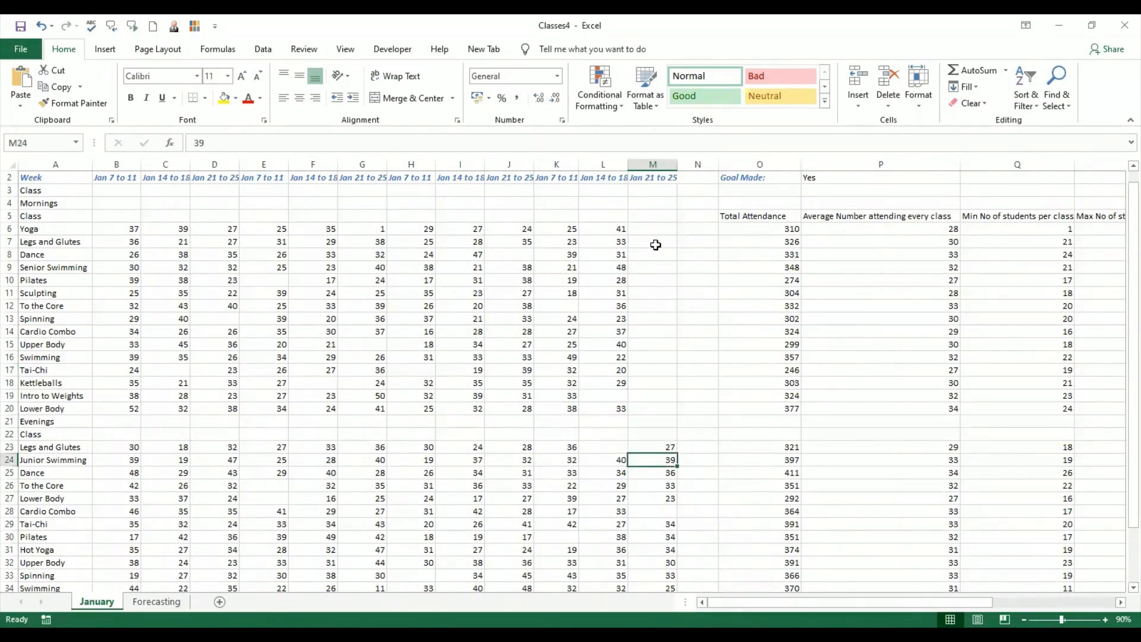
Step: Enter 1 as the attendance in I18 and E14 and clear J33 to L33 to test the Goal Made formula
left_click(477, 384)
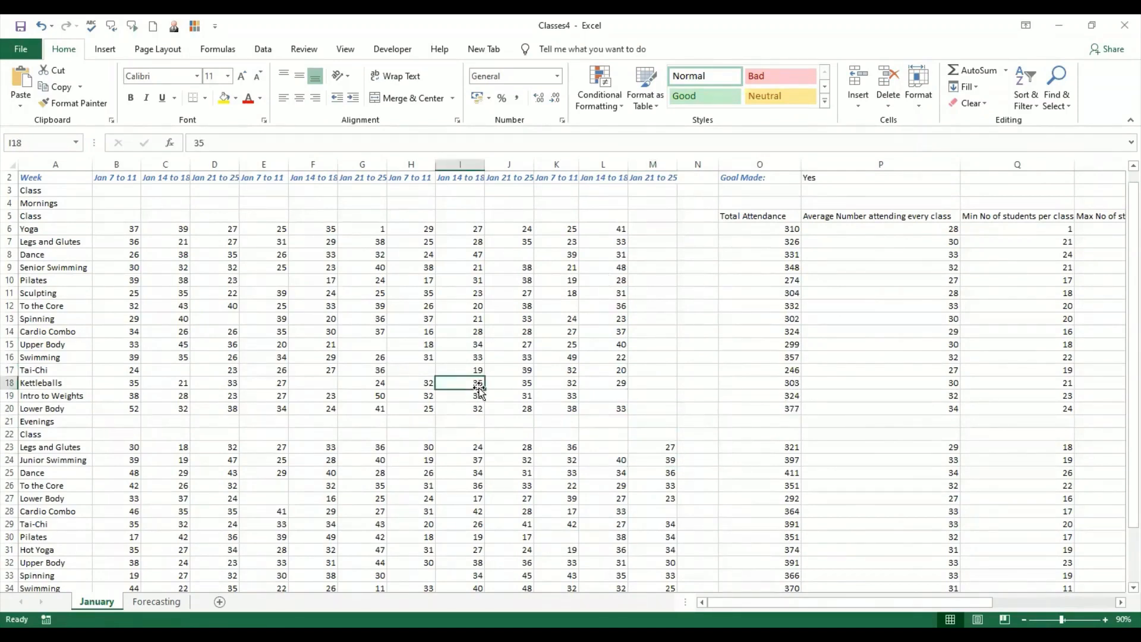
key("Delete")
left_click(271, 327)
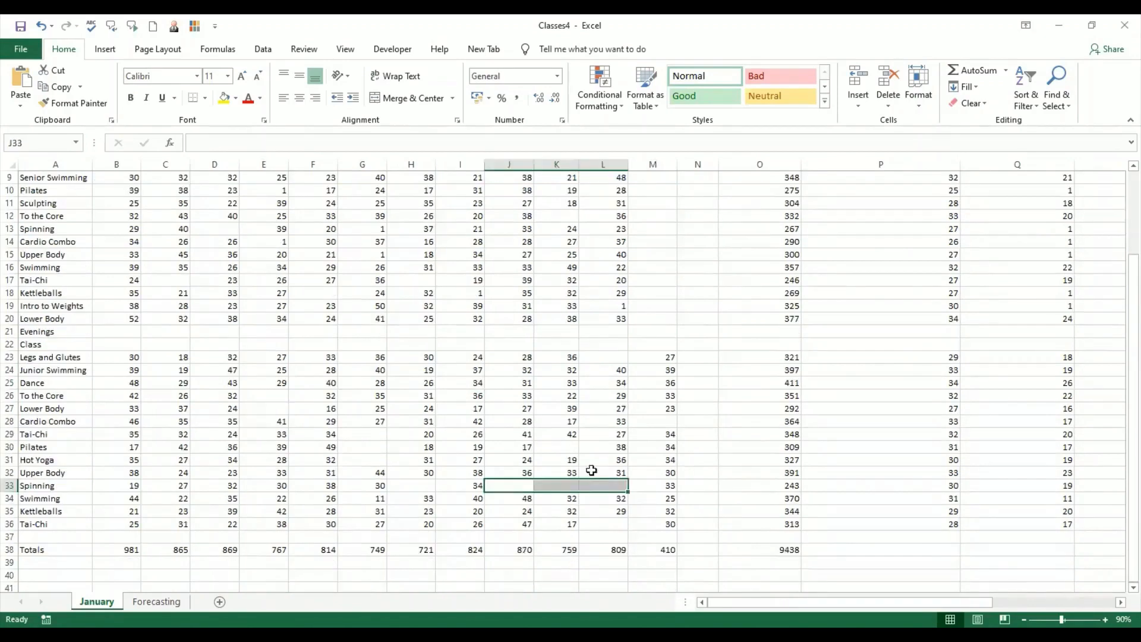
left_click(592, 459)
scroll(589, 466, "up", 3)
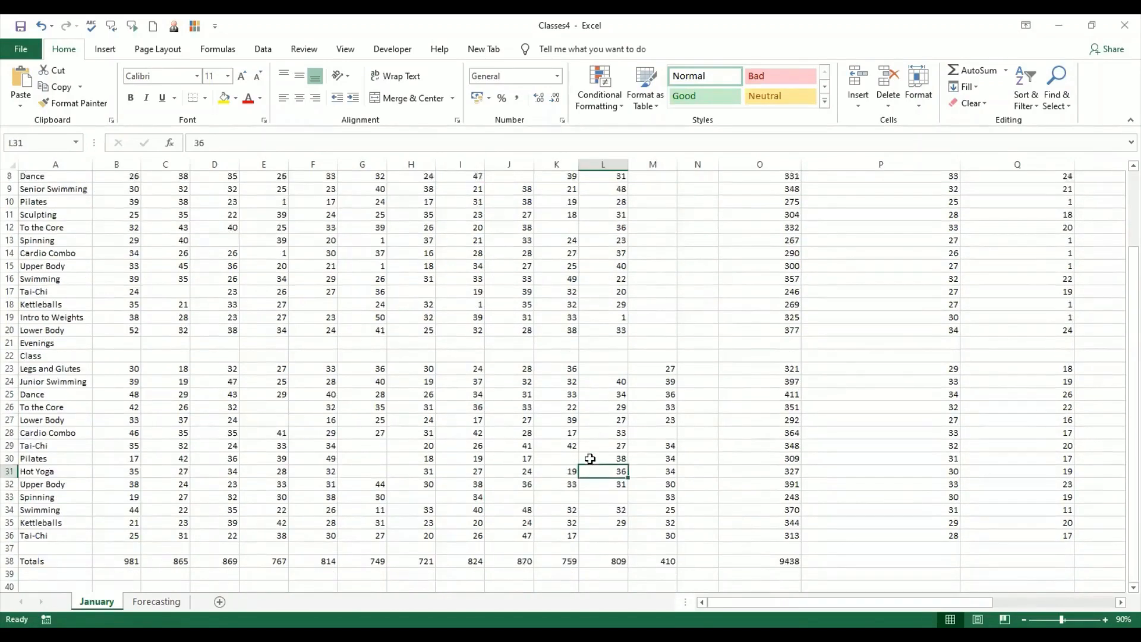
left_click(838, 202)
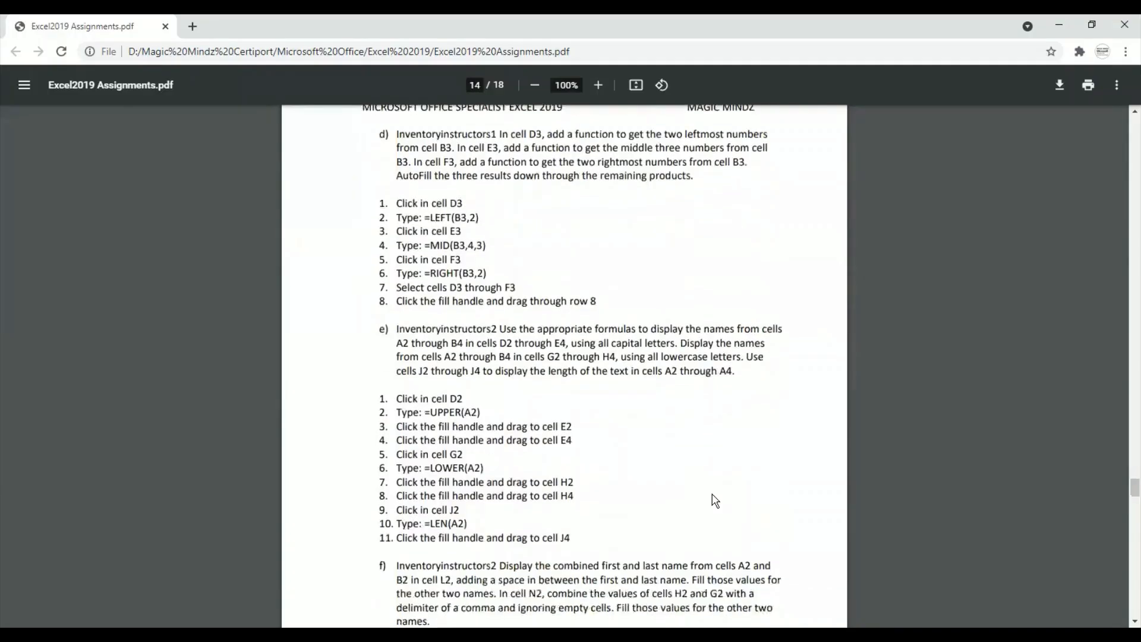
Step: Read exercise d on LEFT, MID and RIGHT in the Excel2019 Assignments PDF and switch to the Inventoryinstructors1 workbook in Excel
scroll(715, 499, "down", 1)
scroll(715, 501, "up", 1)
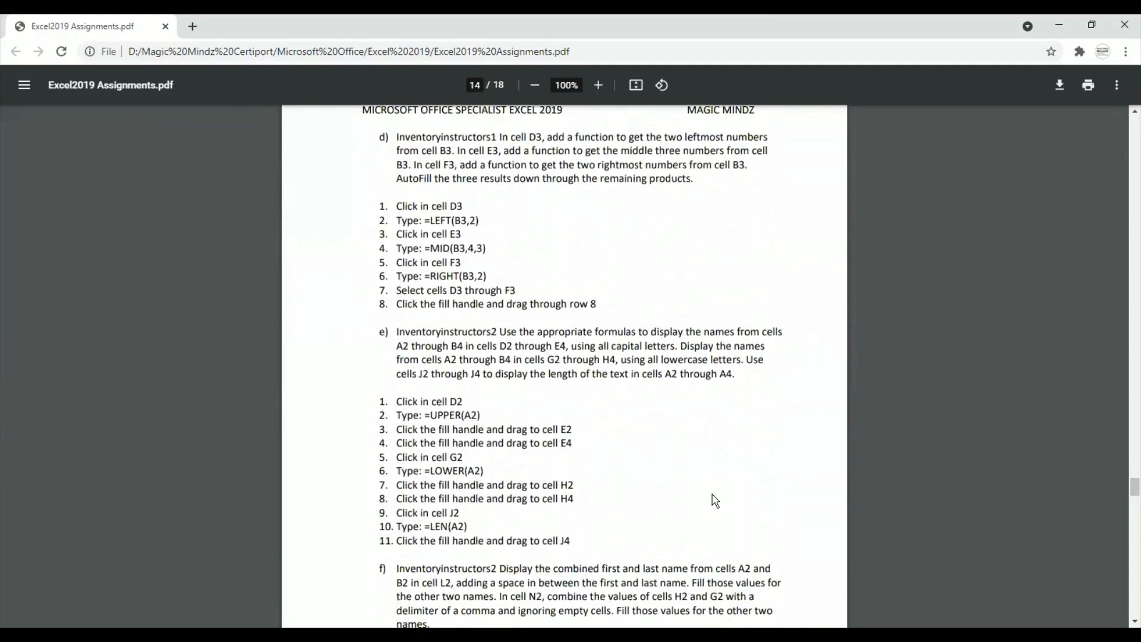
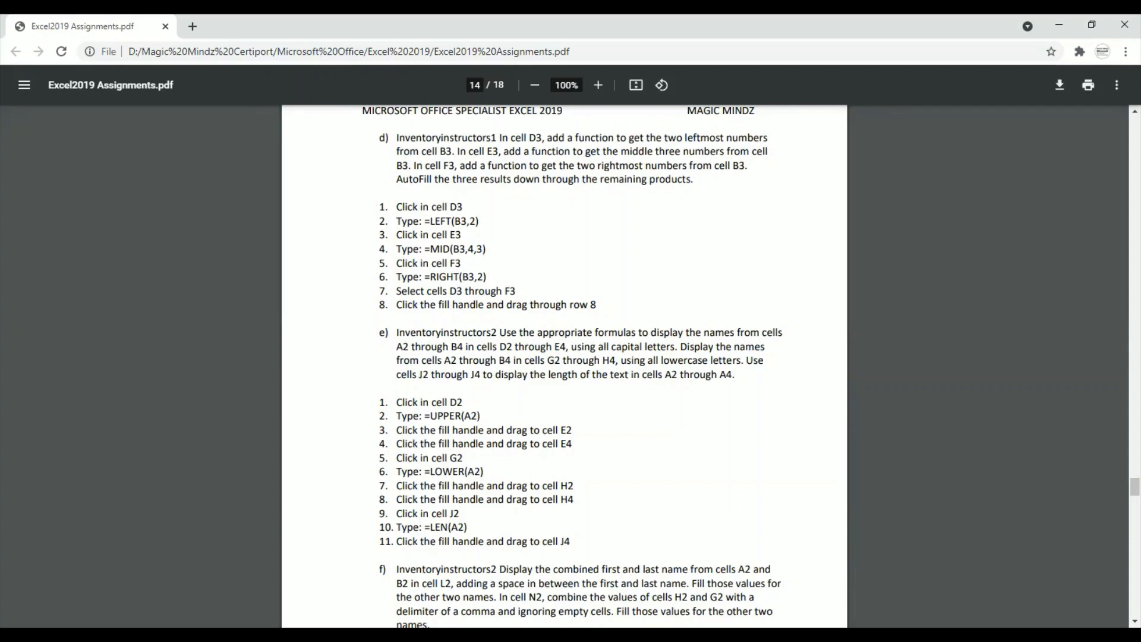
key("alt+Tab")
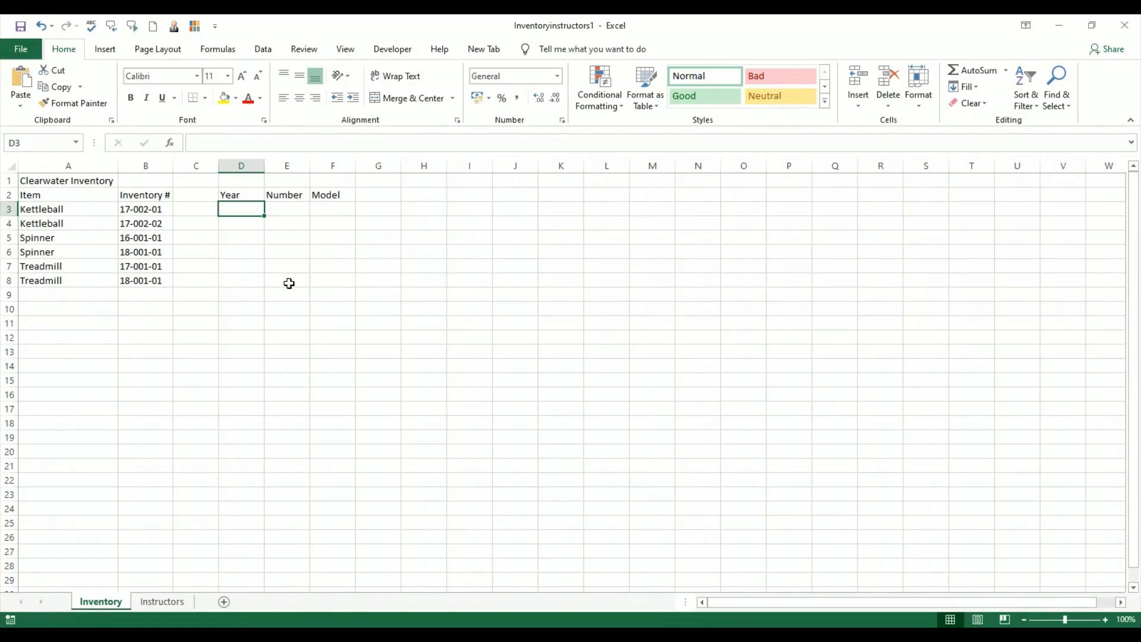
Step: Extract the two leftmost characters of inventory number B3 into Year cell D3 with =LEFT(B3,2)
type("=")
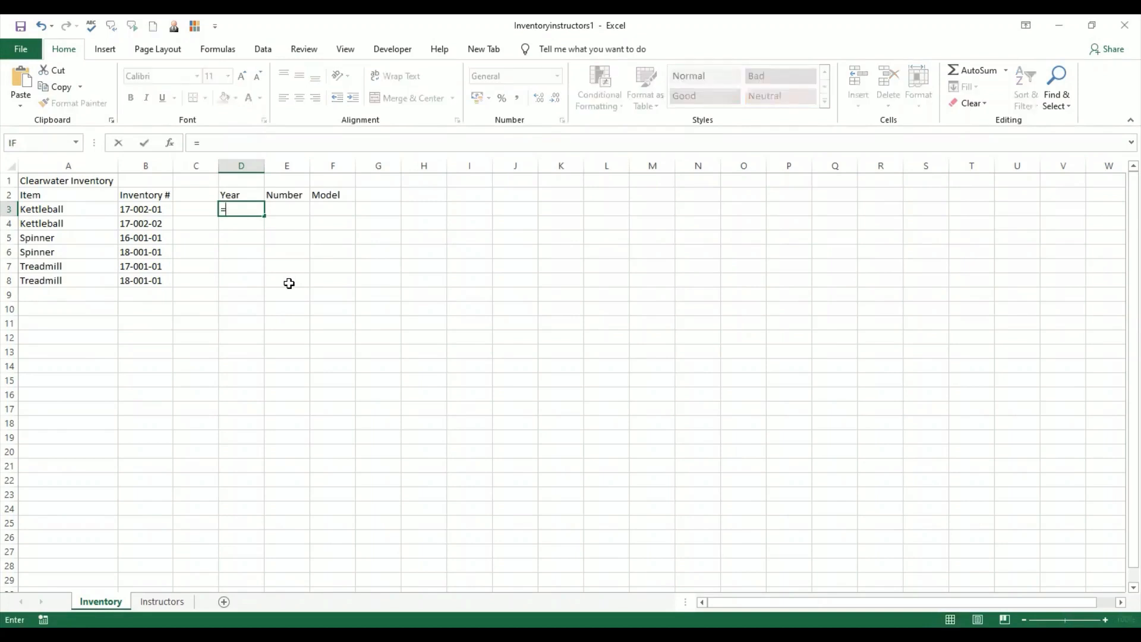
type("left")
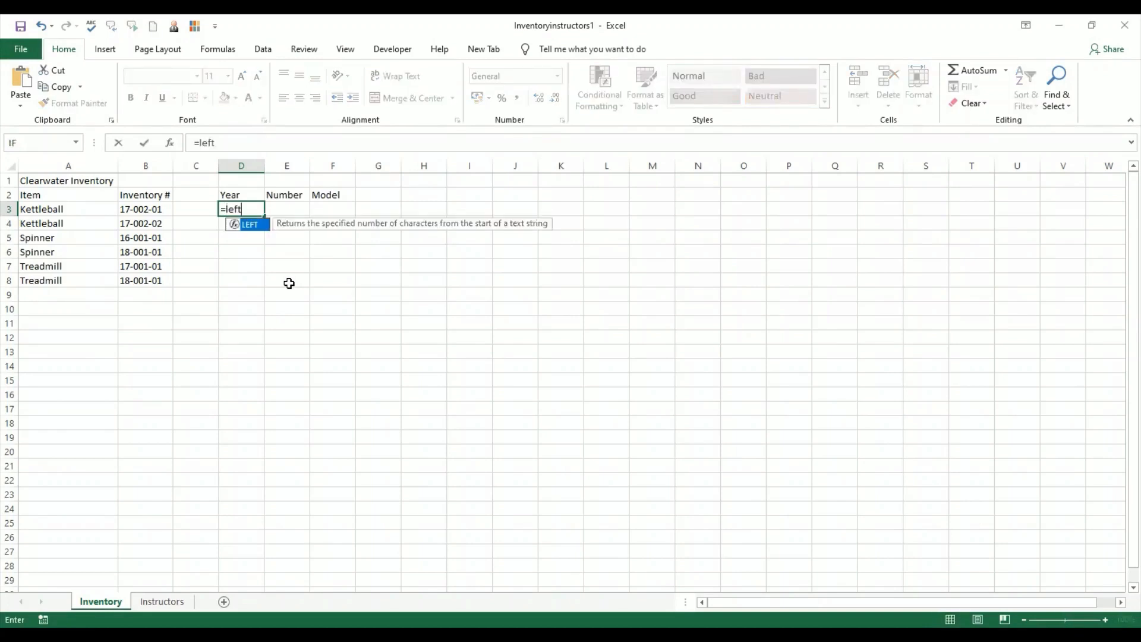
key("Tab")
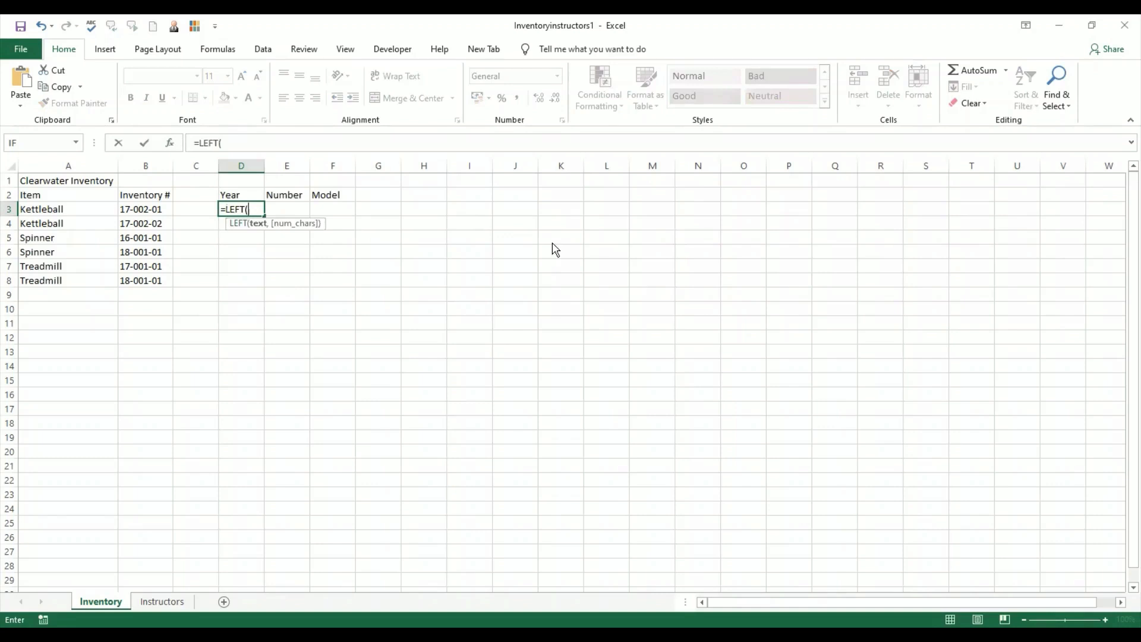
key("ctrl+a")
left_click(692, 180)
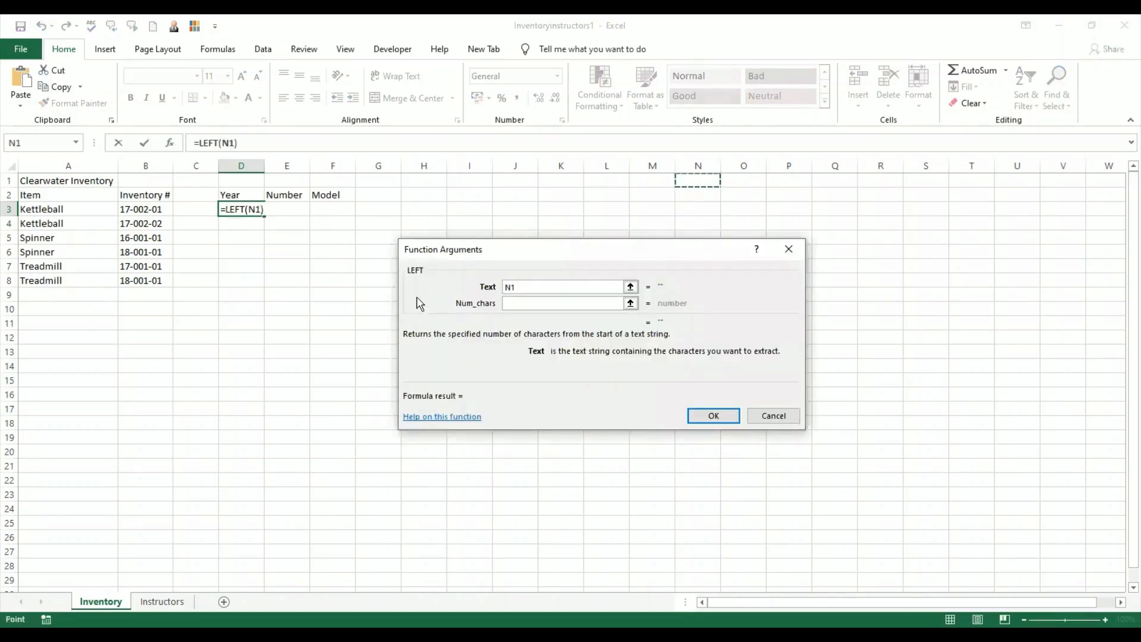
left_click(558, 283)
key("BackSpace")
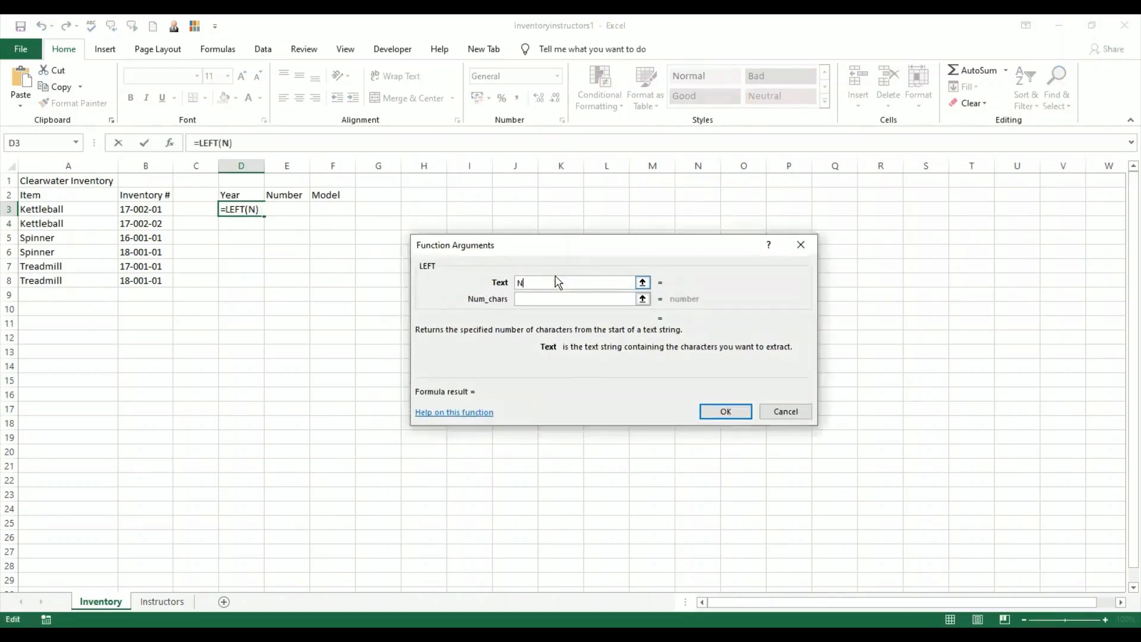
key("BackSpace")
left_click(145, 208)
left_click(555, 300)
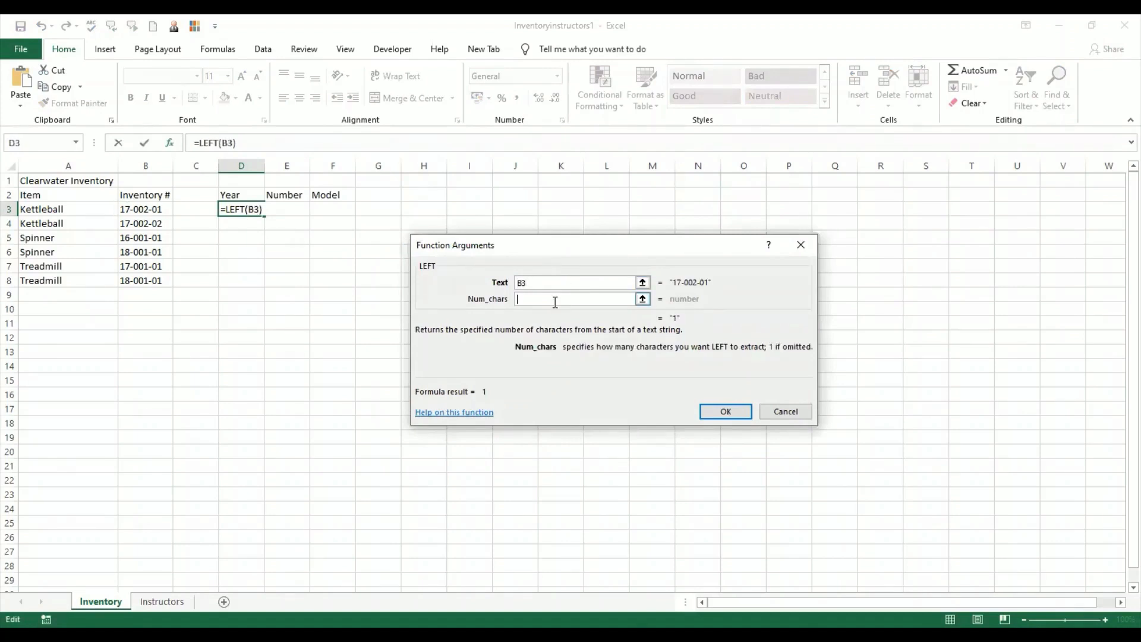
type("2")
left_click(718, 411)
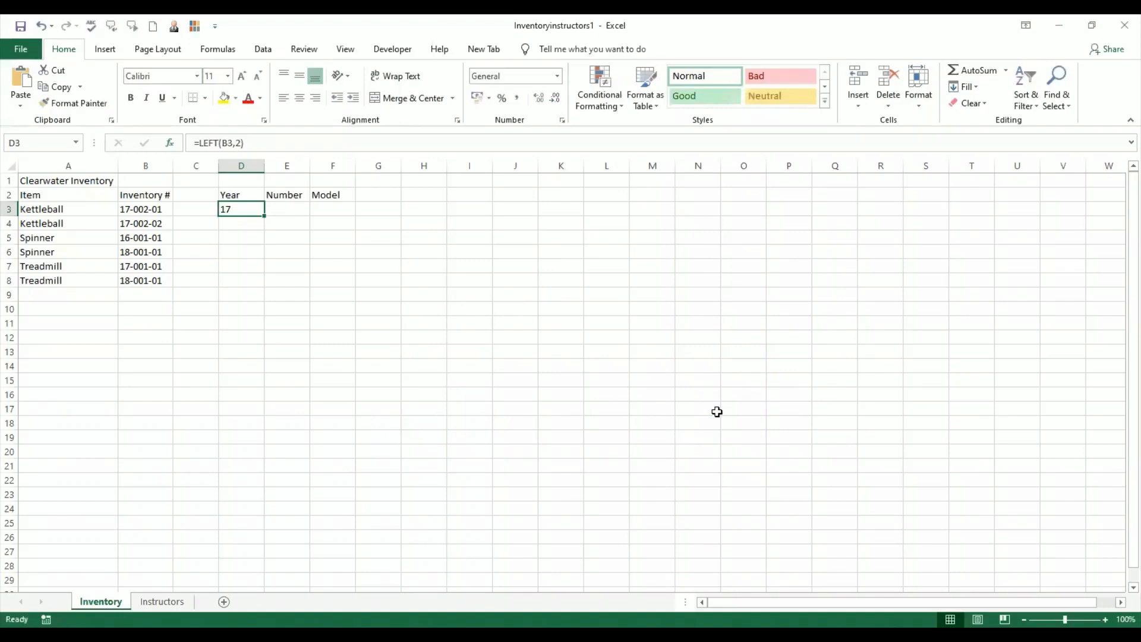
Step: Extract the middle three characters of B3 into Number cell E3 with =MID(B3,4,3)
left_click(302, 210)
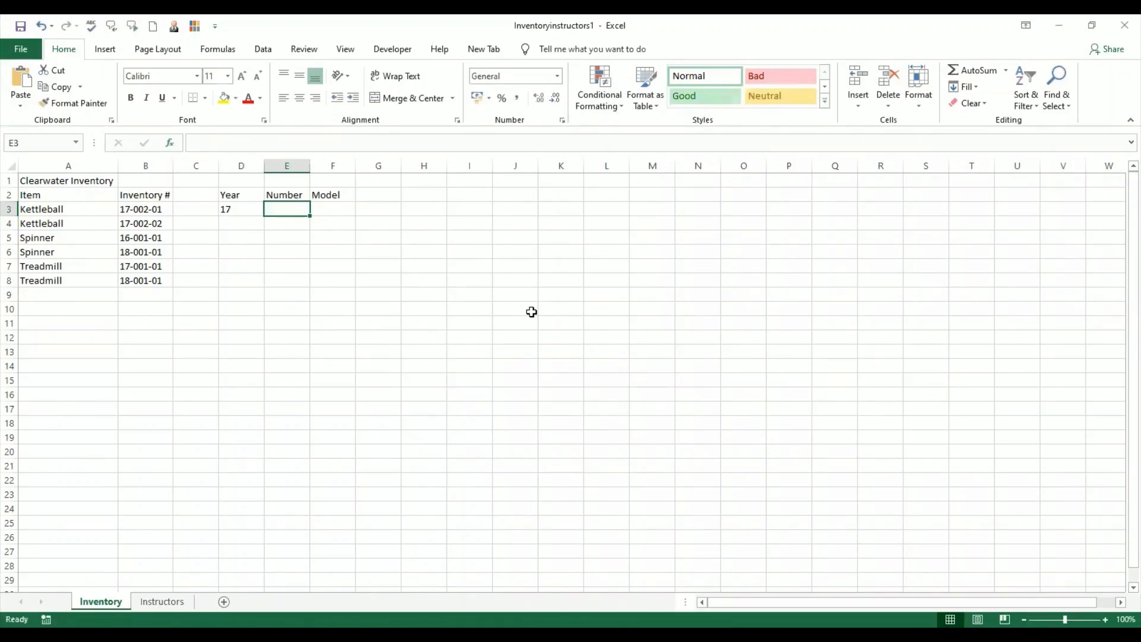
type("=")
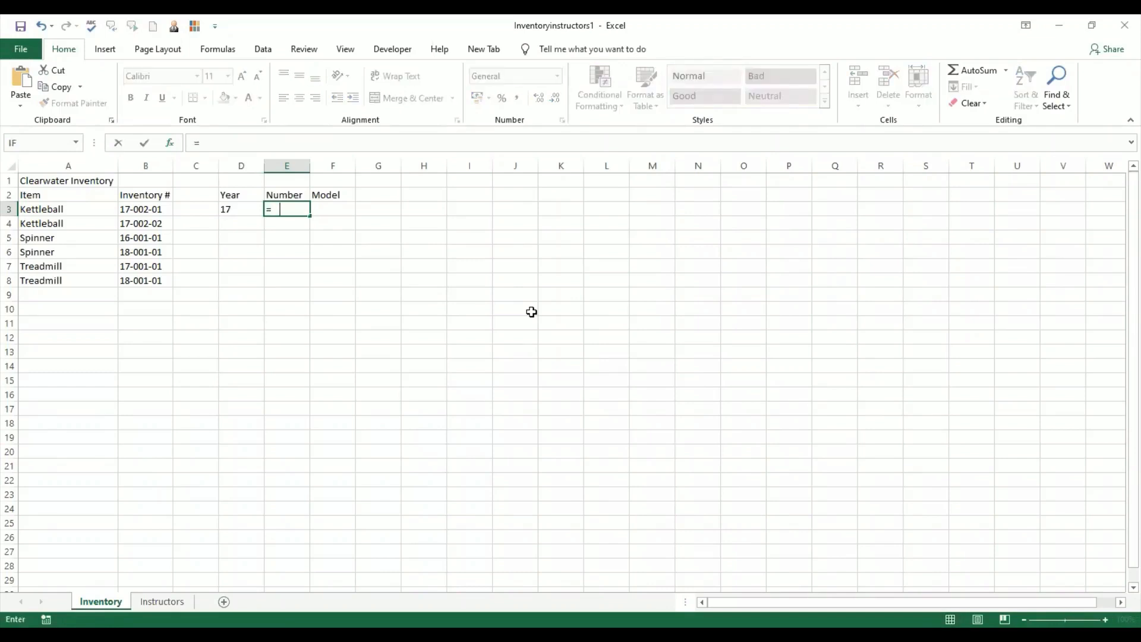
type("MID(")
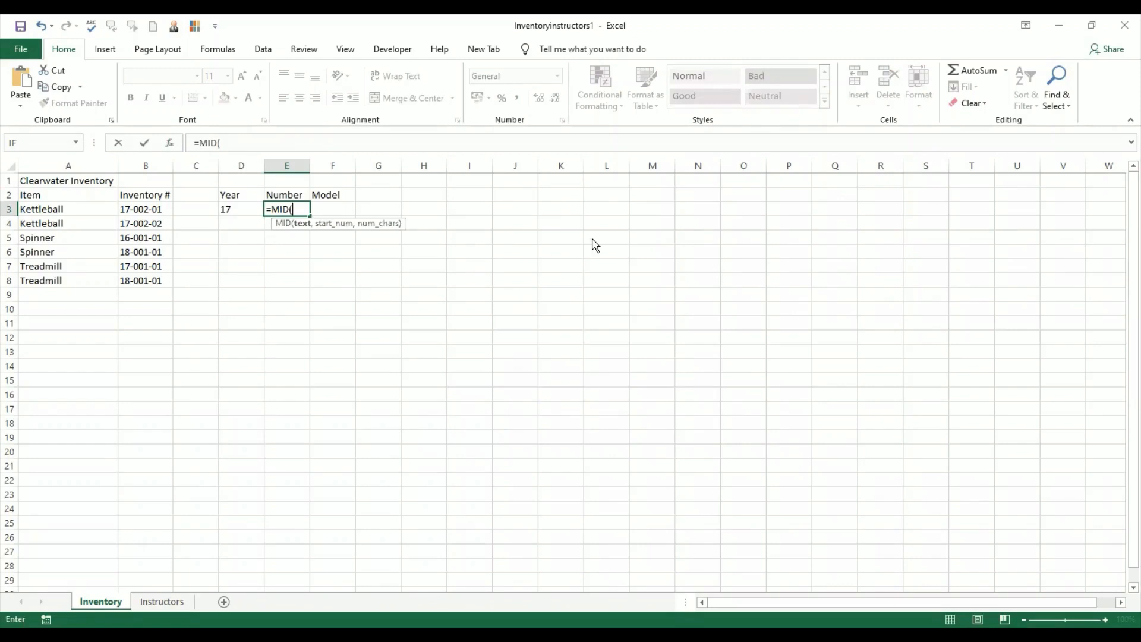
key("ctrl+a")
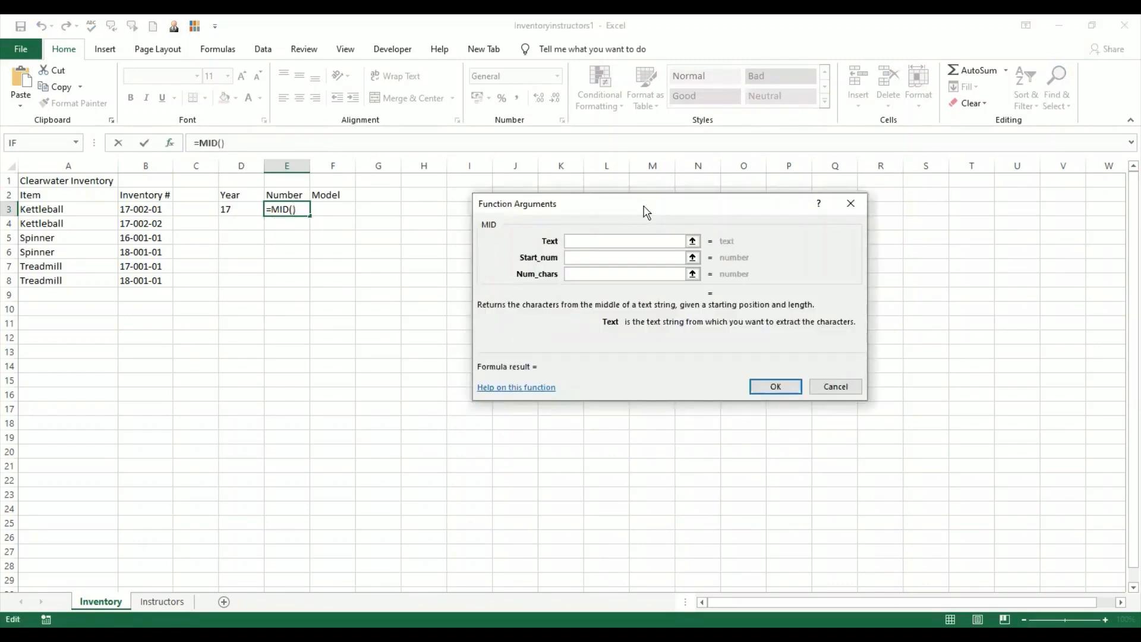
left_click_drag(637, 200, 633, 198)
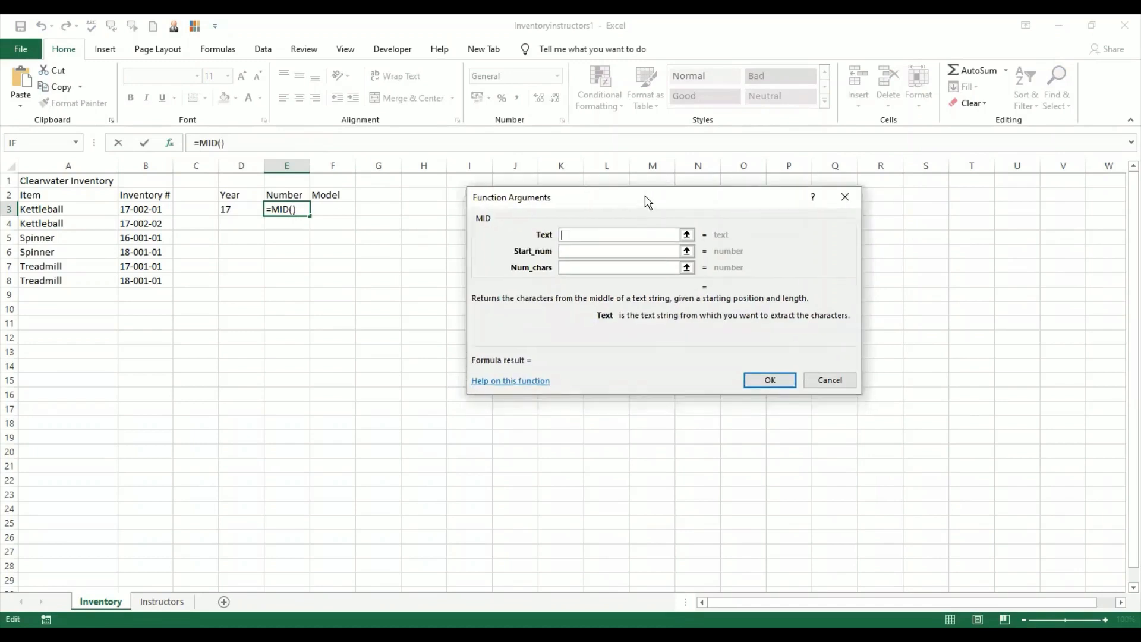
left_click(161, 209)
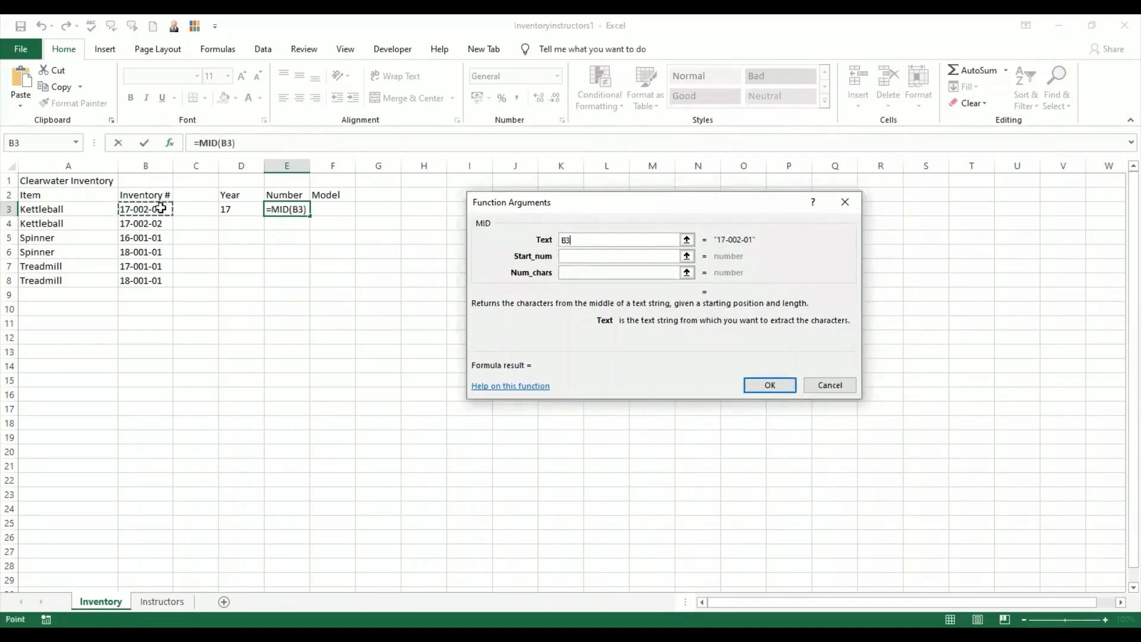
left_click(625, 258)
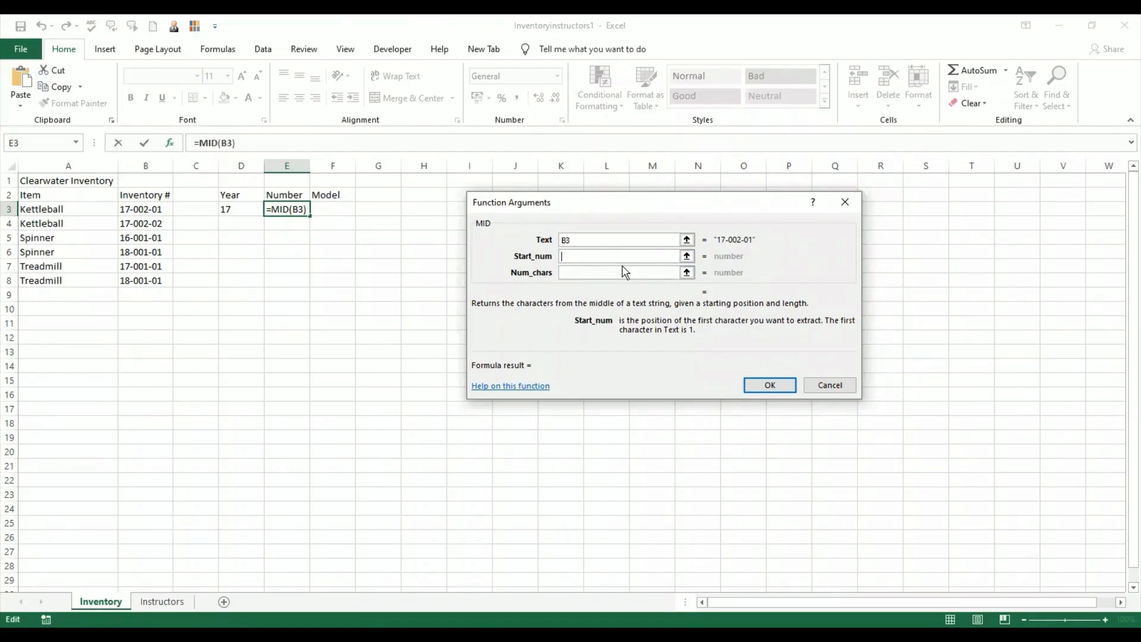
type("4")
left_click(612, 272)
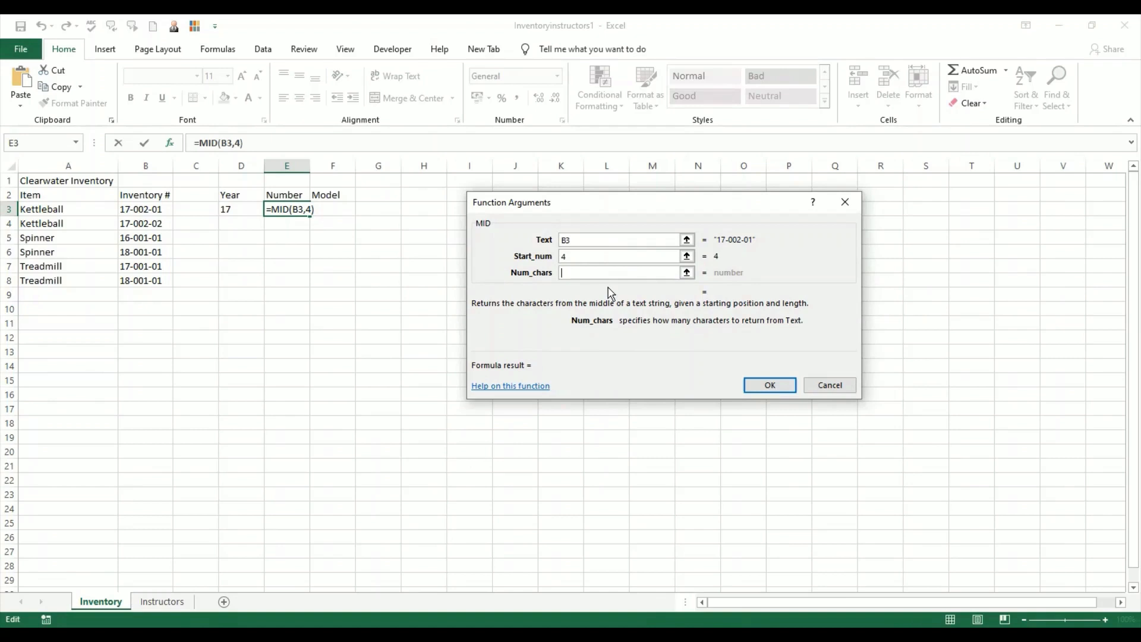
type("3")
left_click(767, 387)
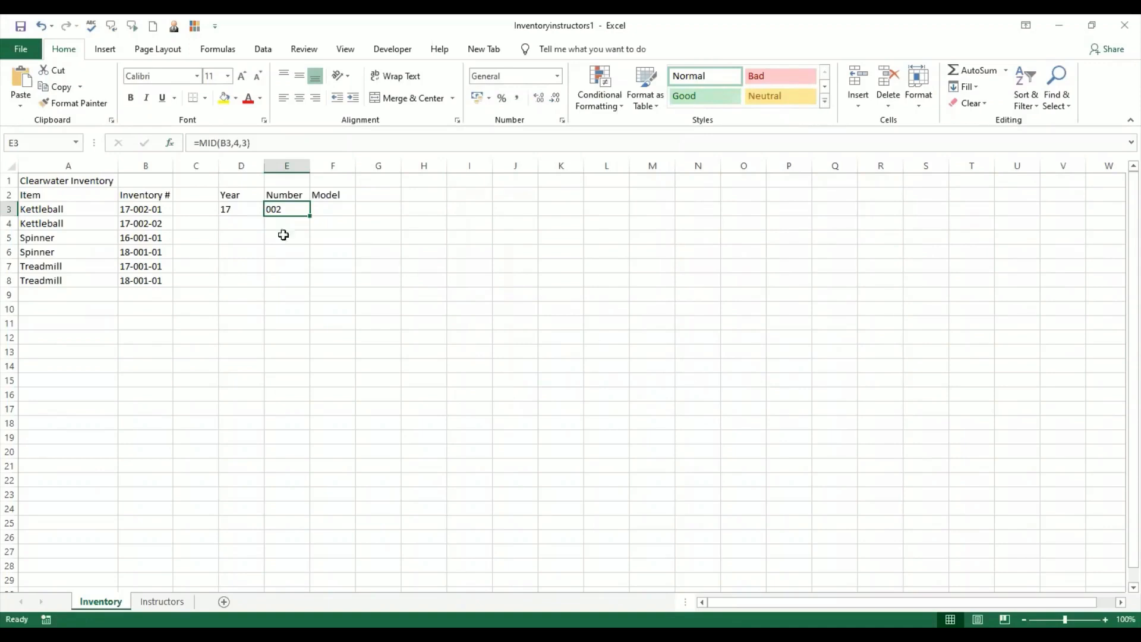
Step: Extract the two rightmost characters of B3 into Model cell F3 with =RIGHT(B3,2)
left_click(239, 210)
left_click(283, 212)
left_click(344, 213)
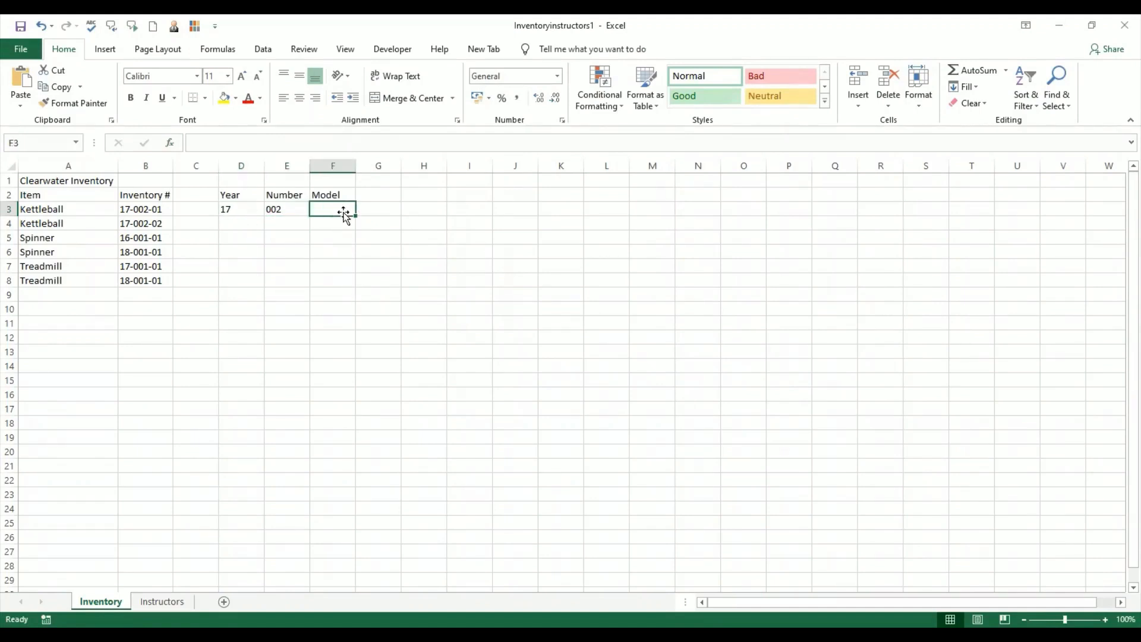
type("=")
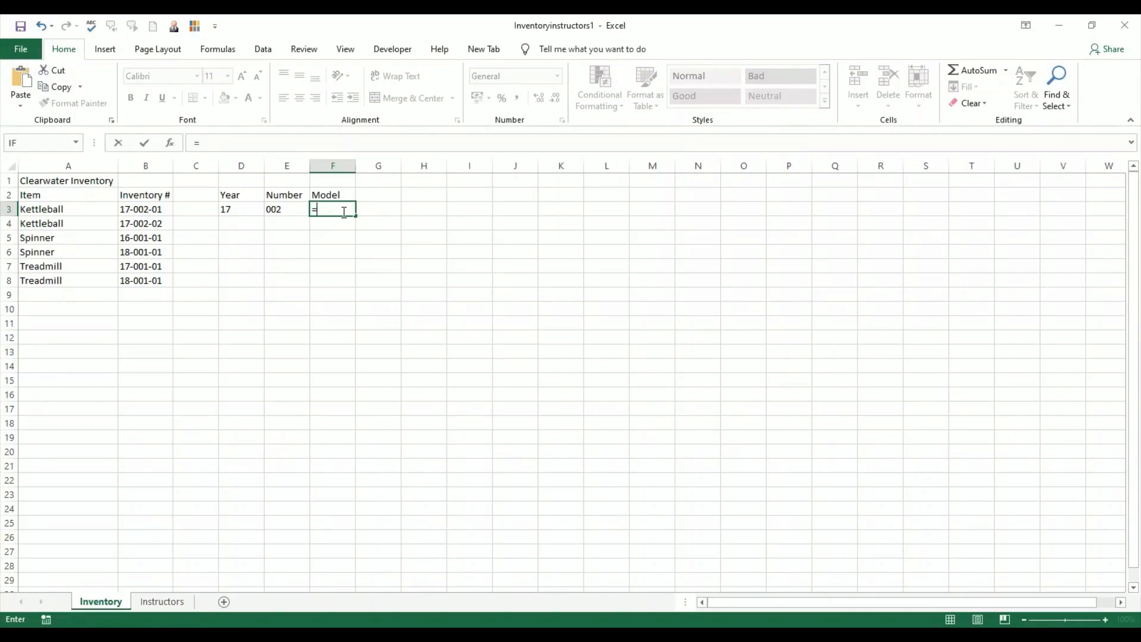
type("right")
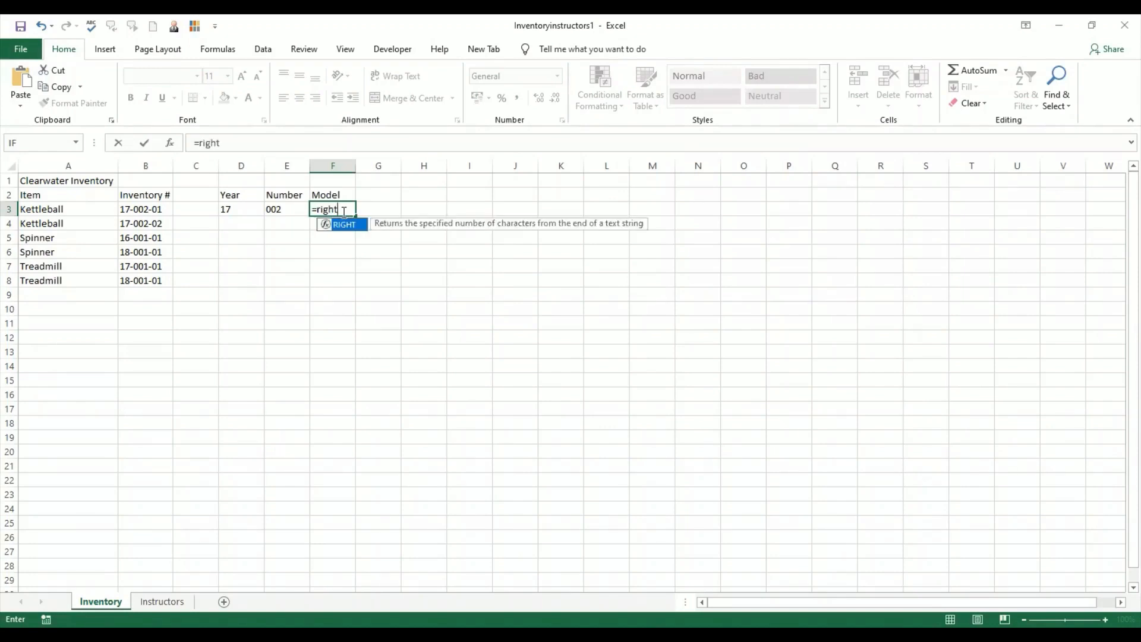
key("Tab")
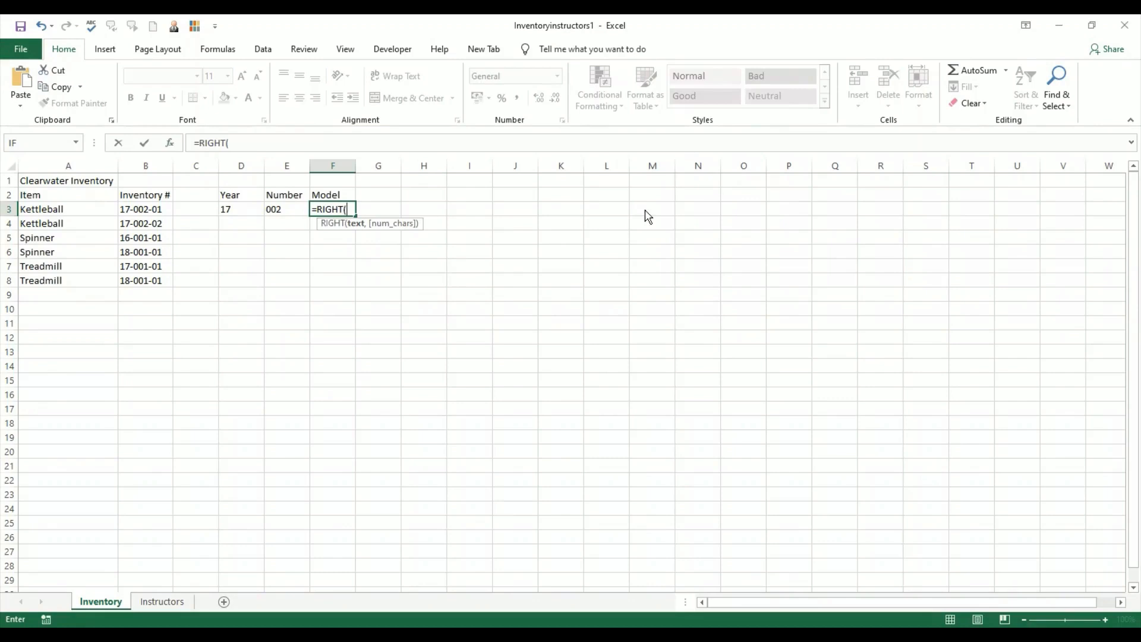
key("ctrl+a")
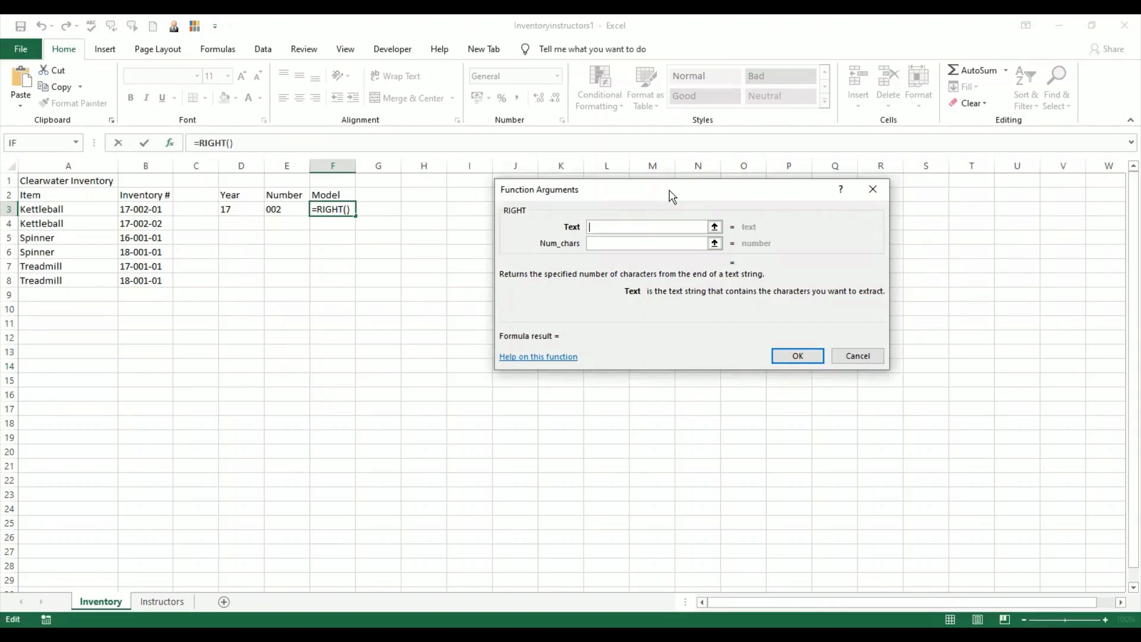
left_click(126, 210)
left_click(639, 243)
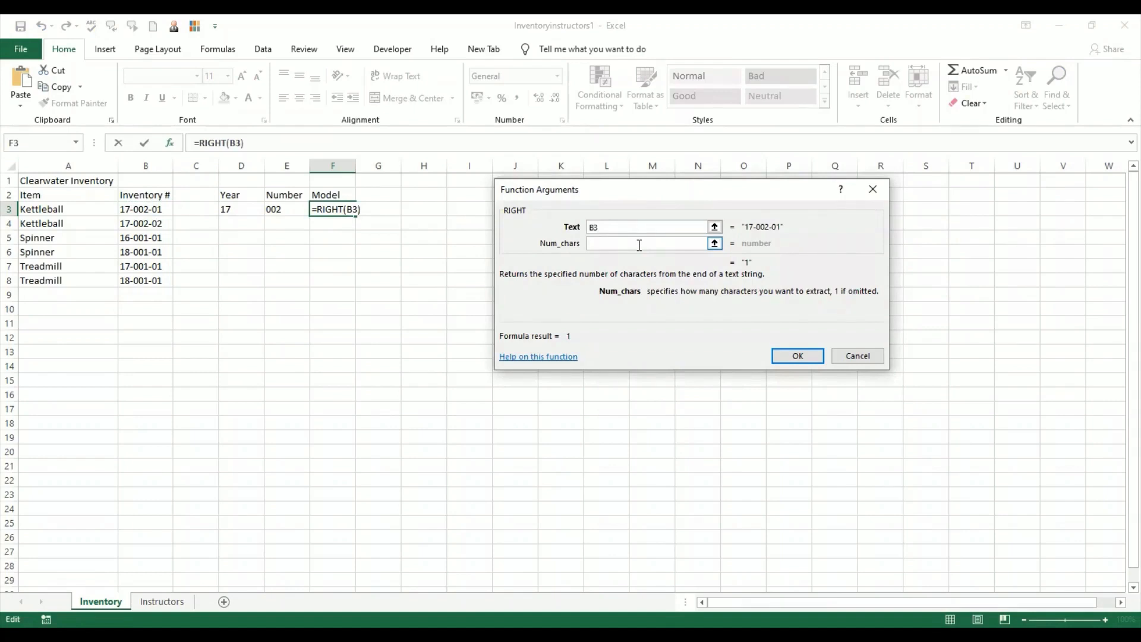
type("2")
left_click(798, 356)
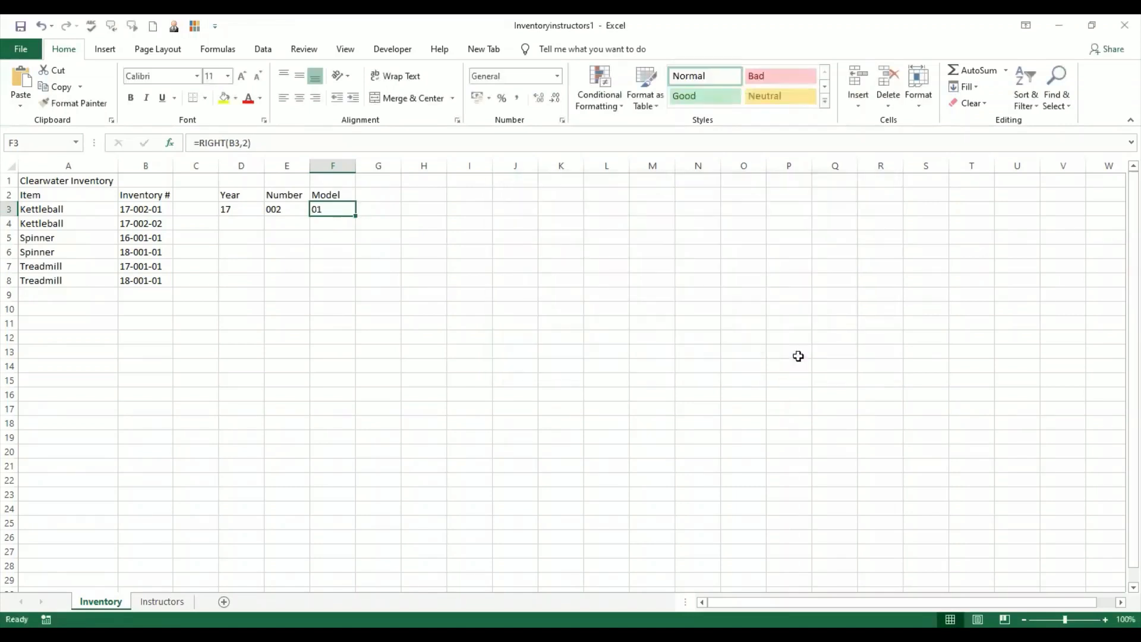
Step: AutoFill the Year, Number and Model formulas in D3:F3 down through row 8 and compare them with the inventory numbers
left_click(282, 278)
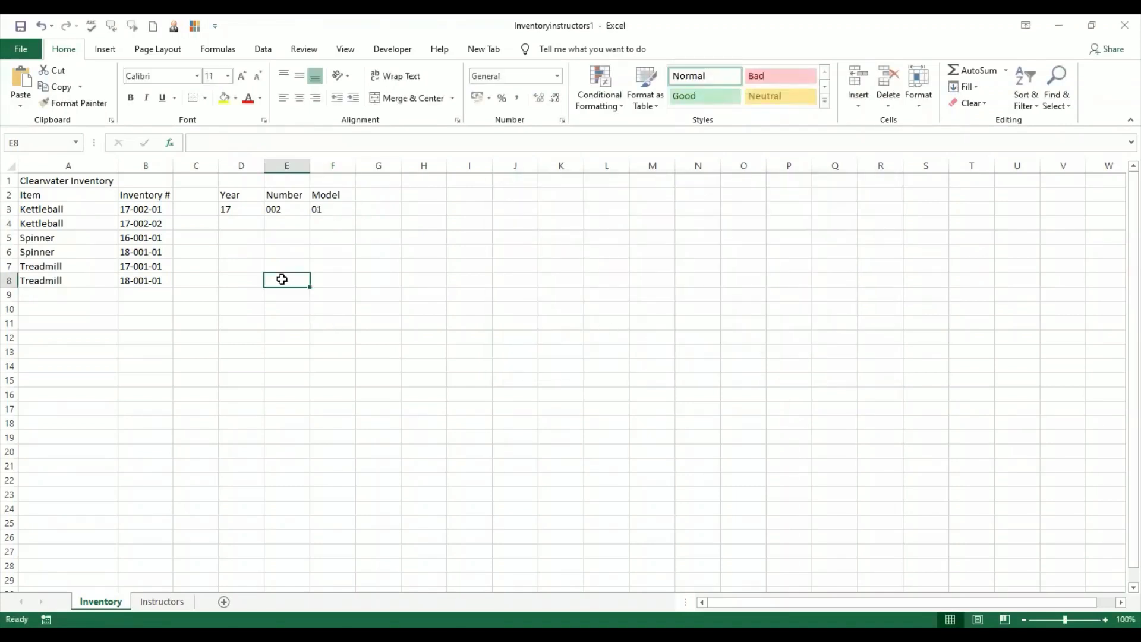
left_click(336, 212)
left_click(353, 322)
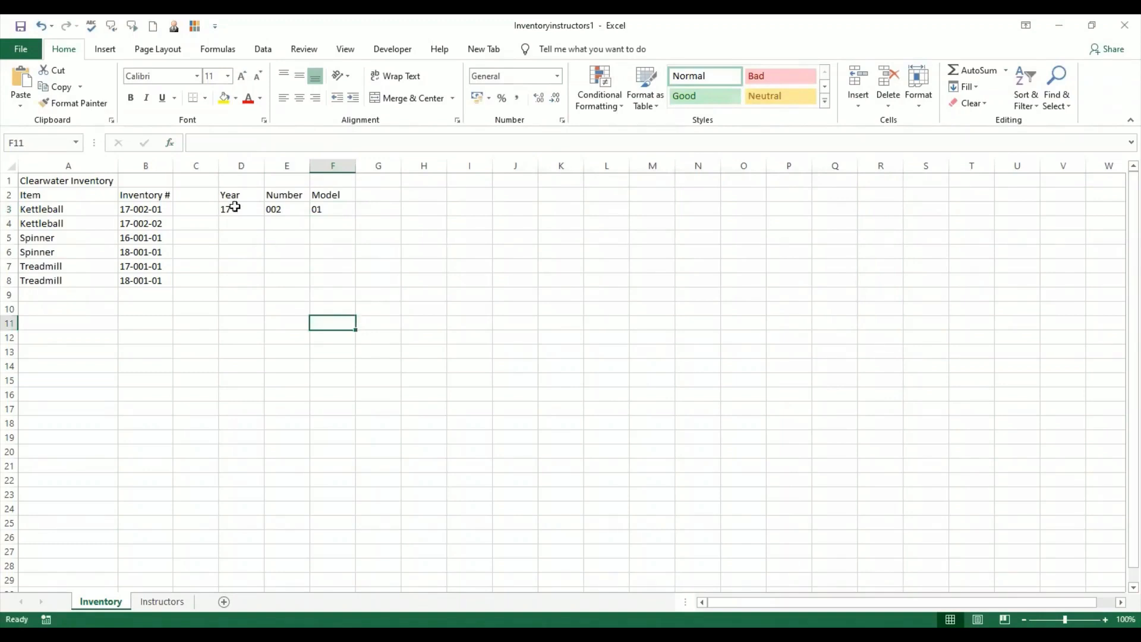
left_click_drag(231, 208, 357, 290)
left_click(252, 363)
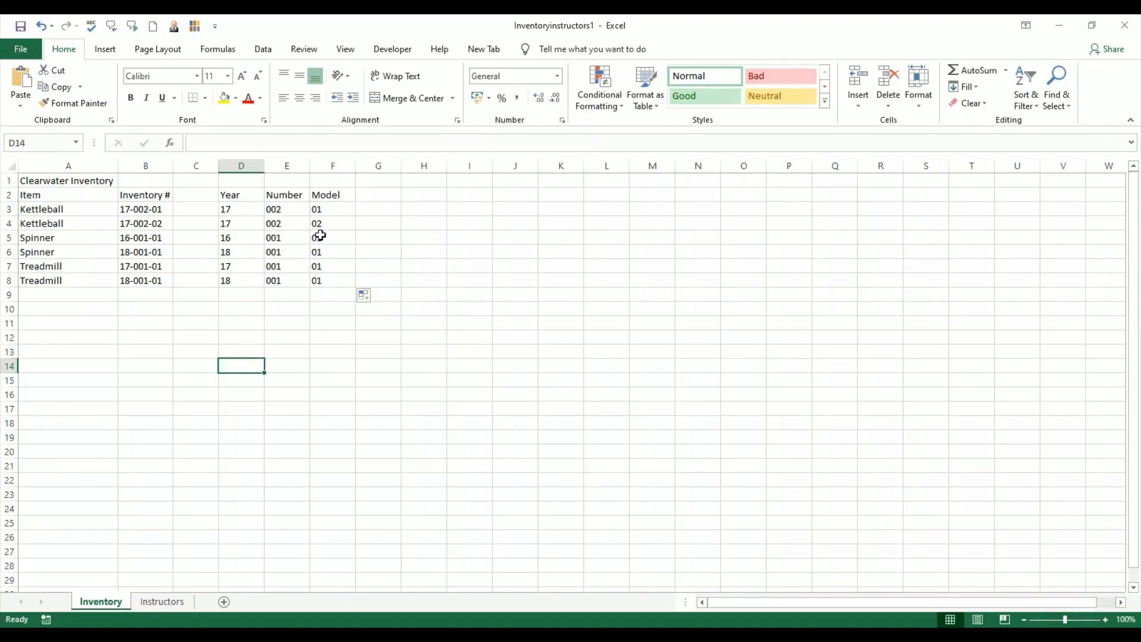
left_click(146, 228)
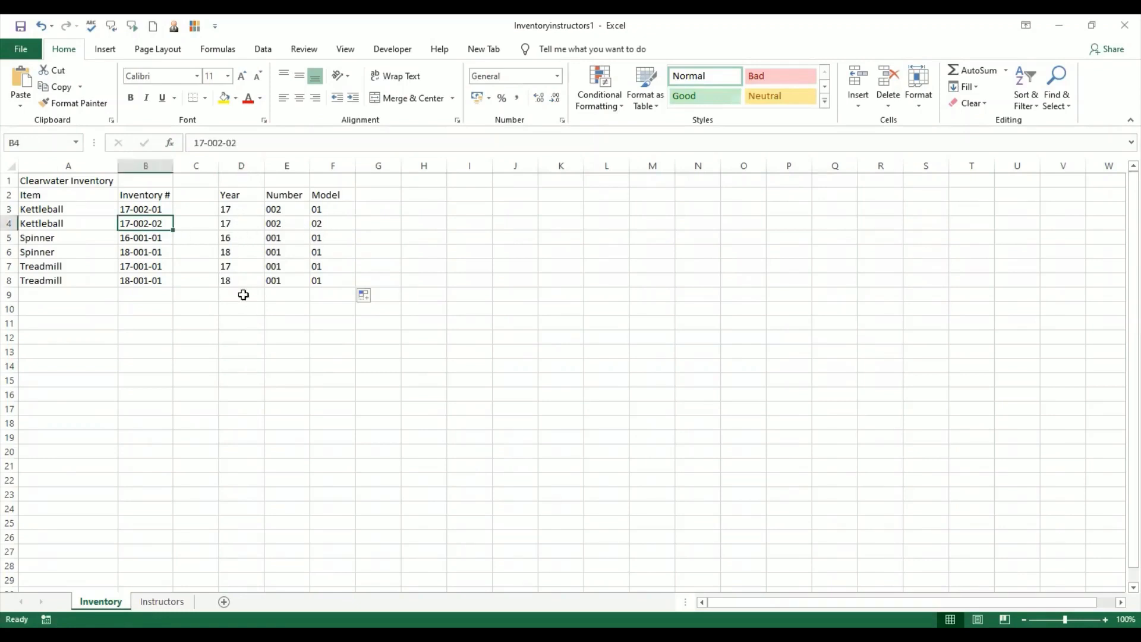
left_click(257, 323)
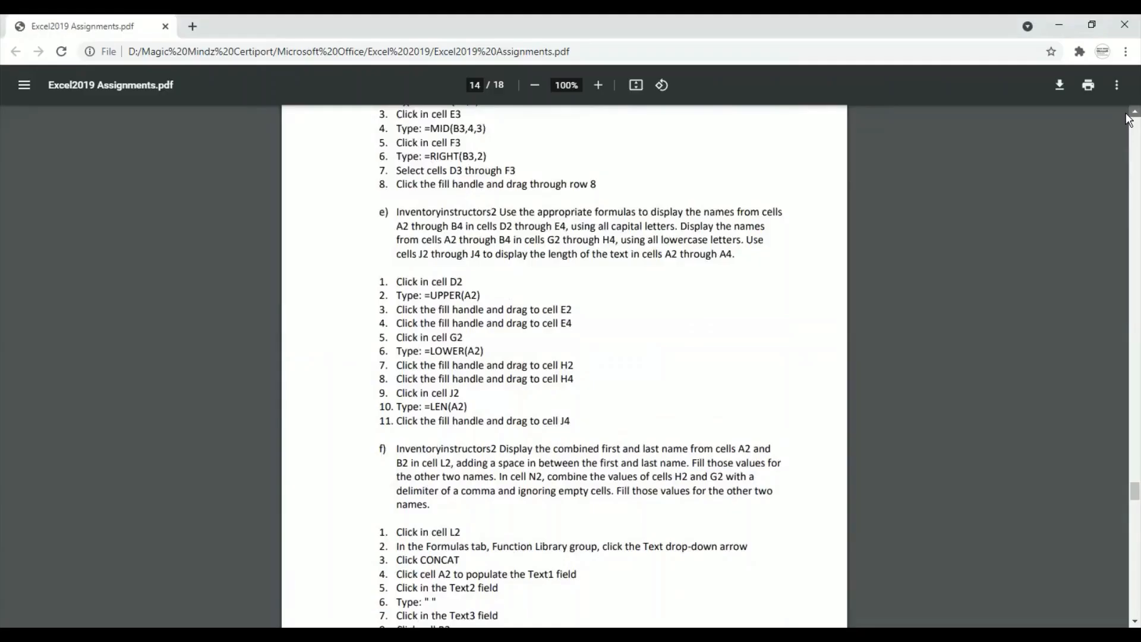
Step: Read exercise e on uppercase, lowercase and text length in the assignments PDF and switch to the Inventoryinstructors2 workbook in Excel
scroll(1129, 119, "up", 1)
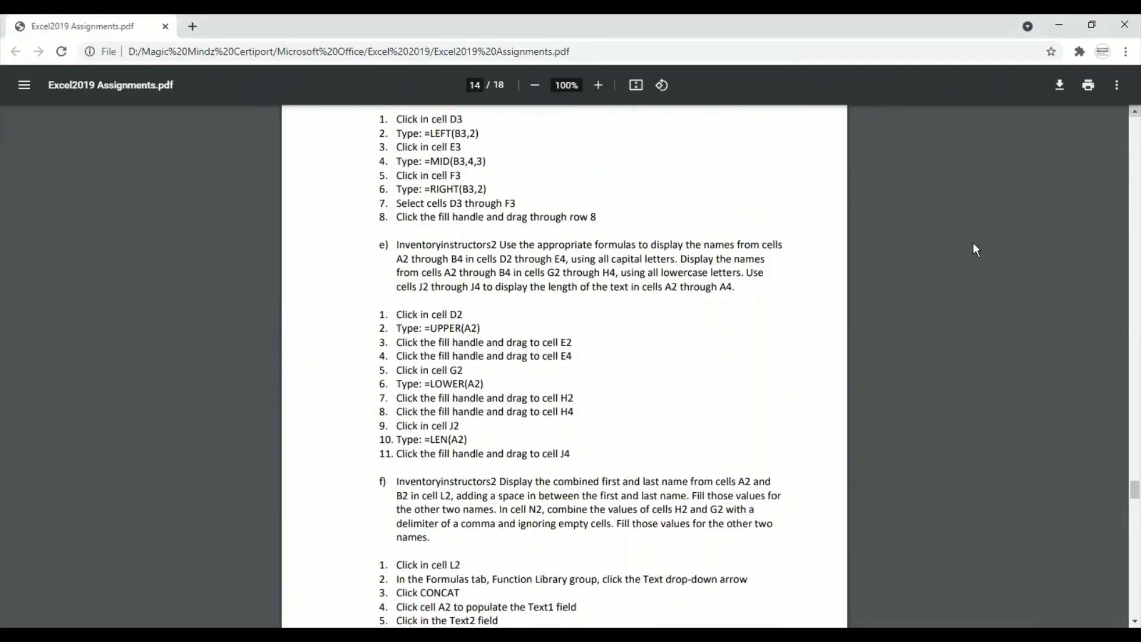
scroll(648, 419, "up", 2)
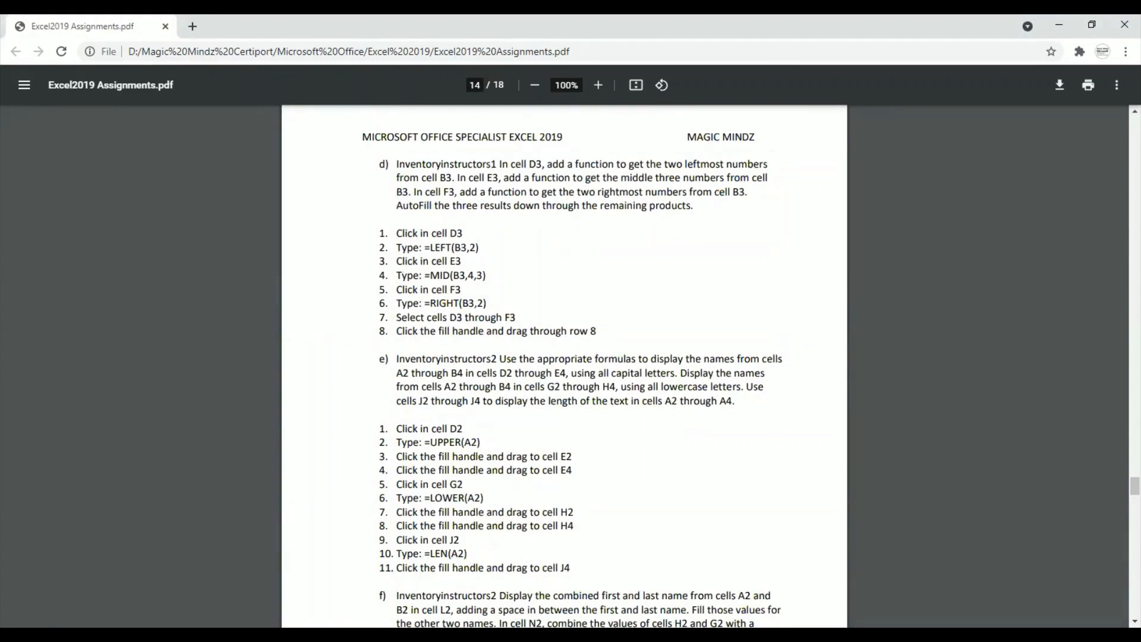
key("alt+Tab")
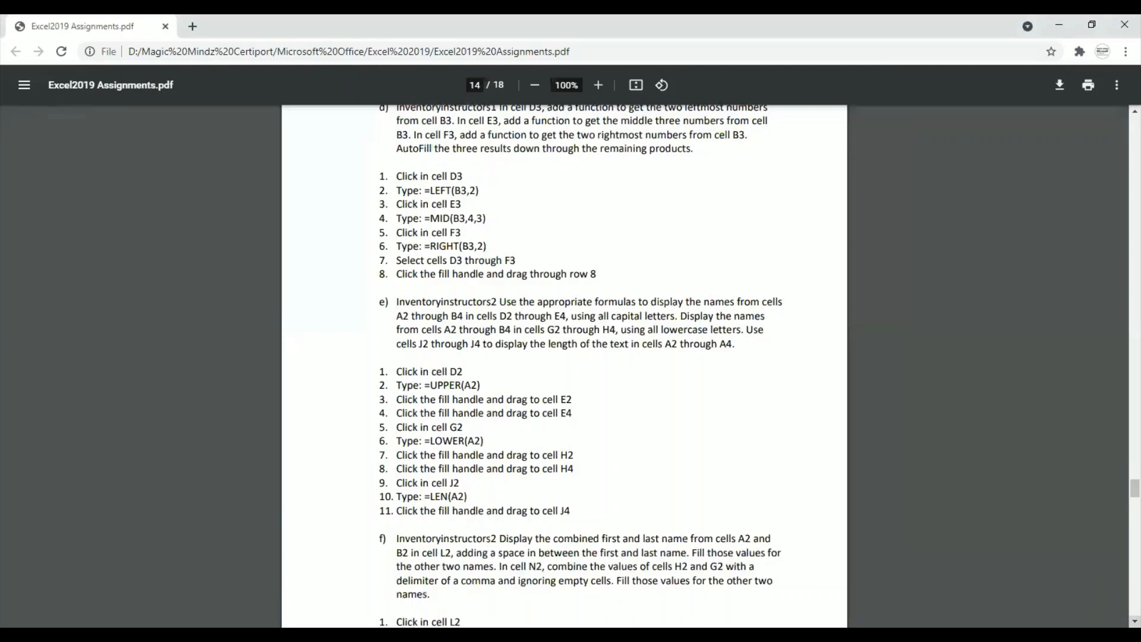
scroll(565, 366, "down", 2)
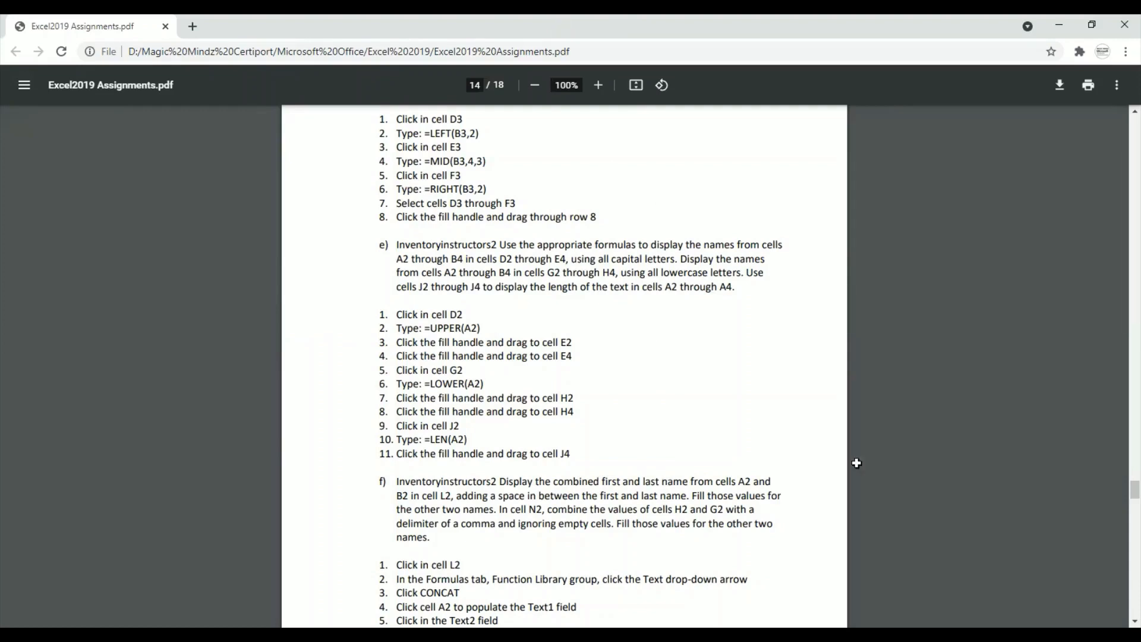
key("alt+Tab")
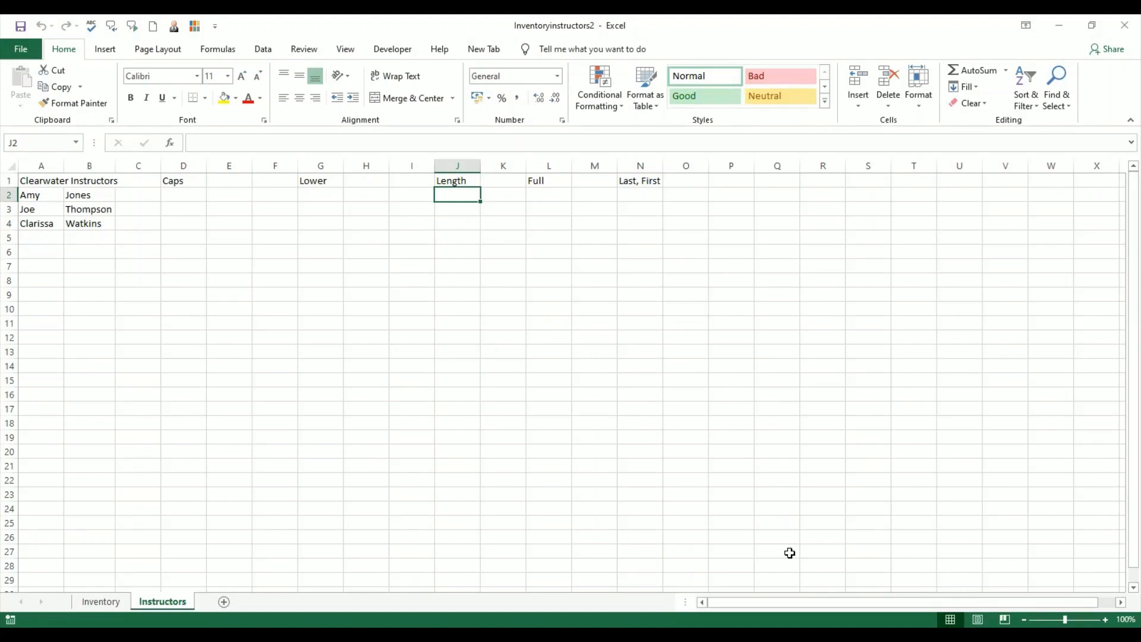
Step: Convert the first name in A2 to capital letters in Caps cell D2 with =UPPER(A2)
left_click(188, 196)
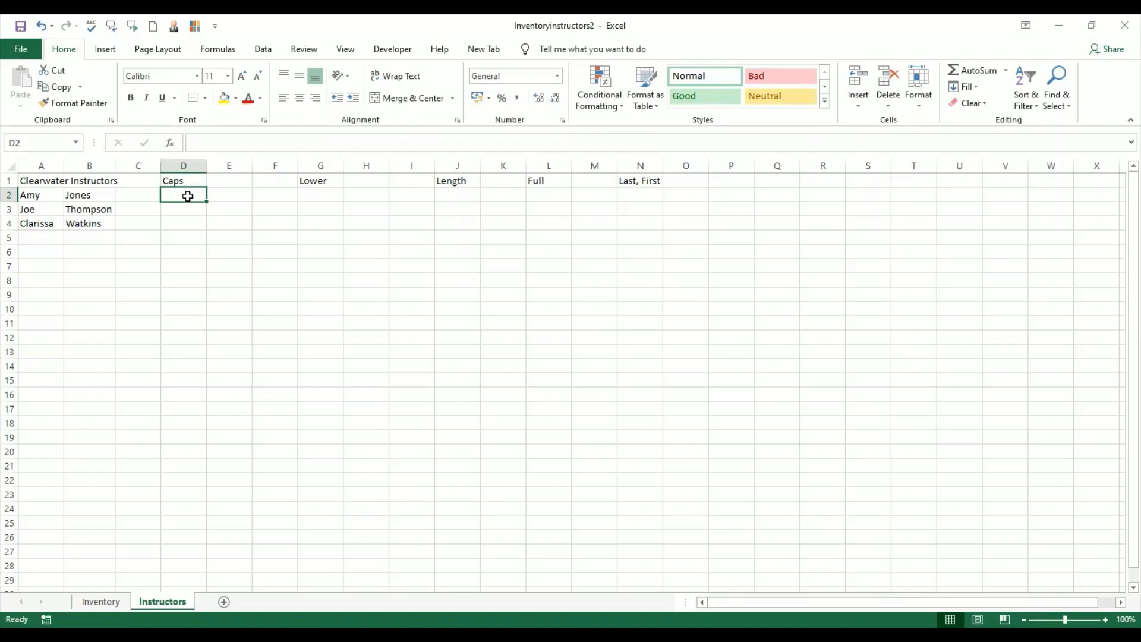
type("=u")
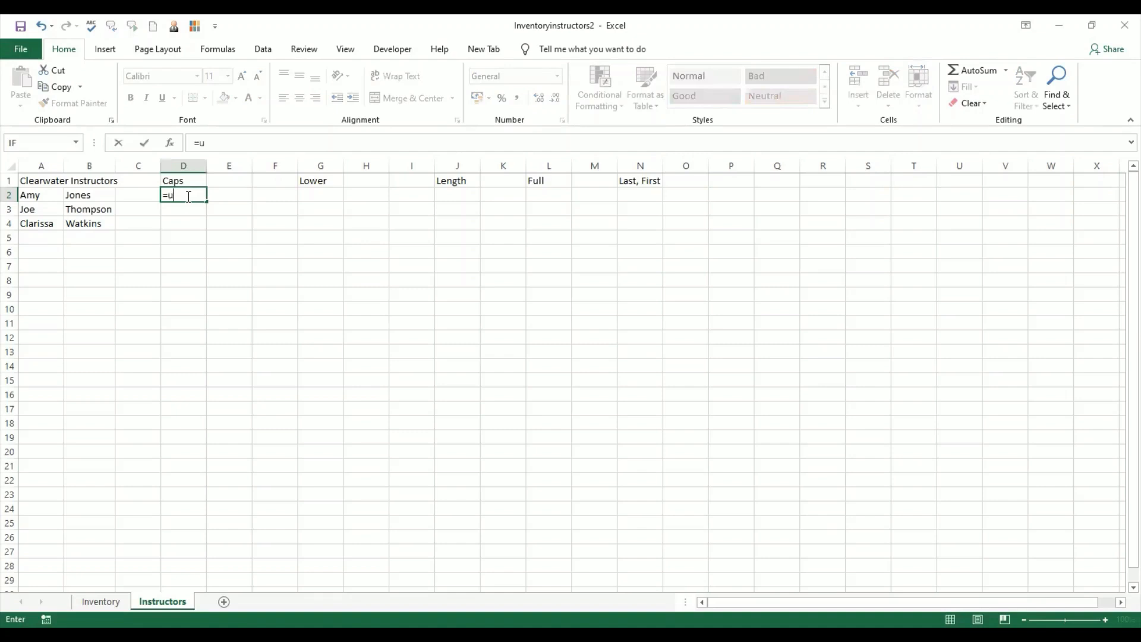
type("pper")
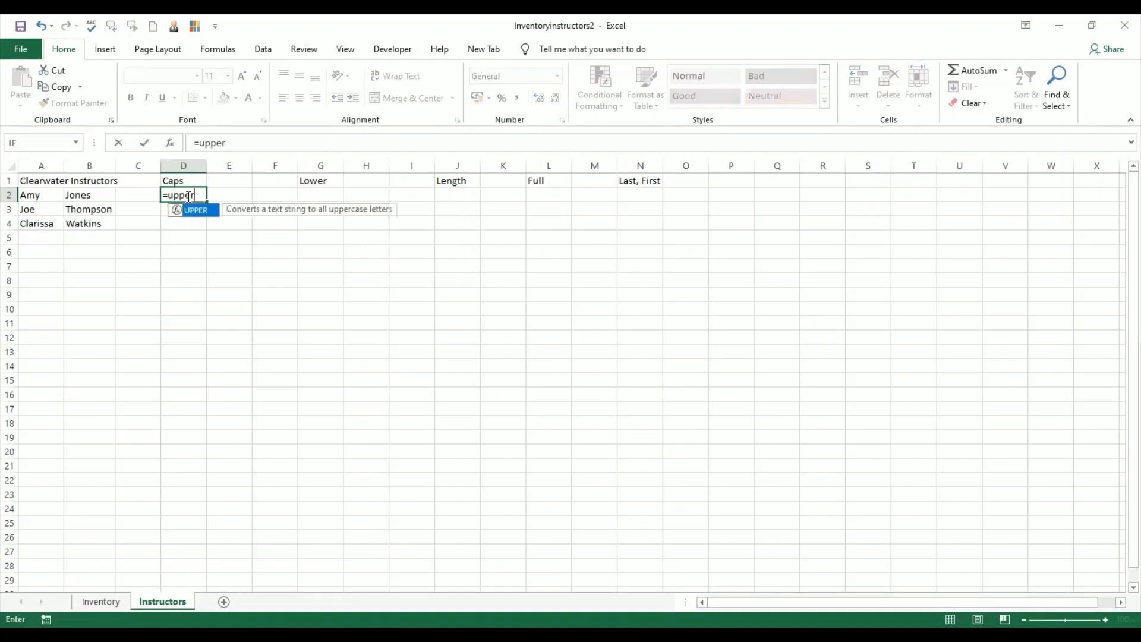
key("Tab")
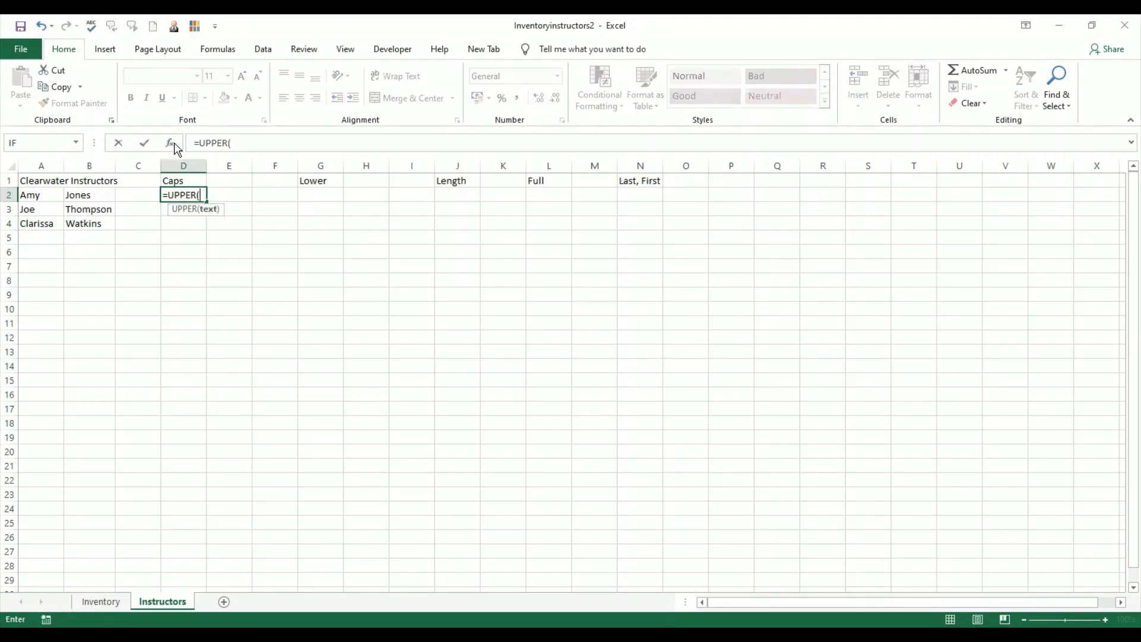
key("ctrl+a")
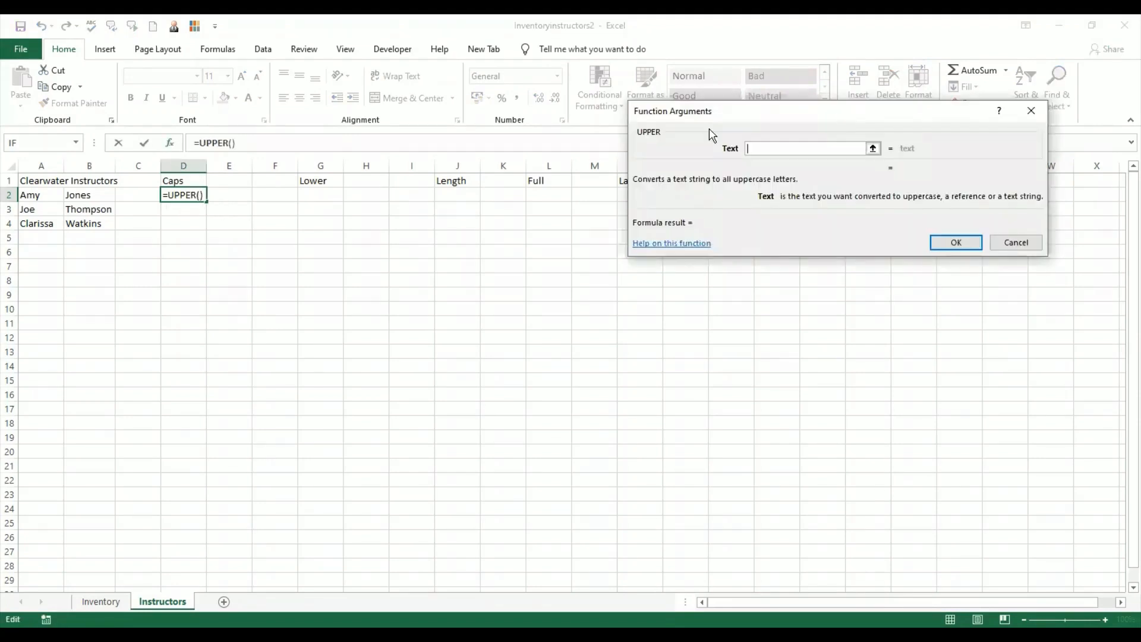
left_click(48, 197)
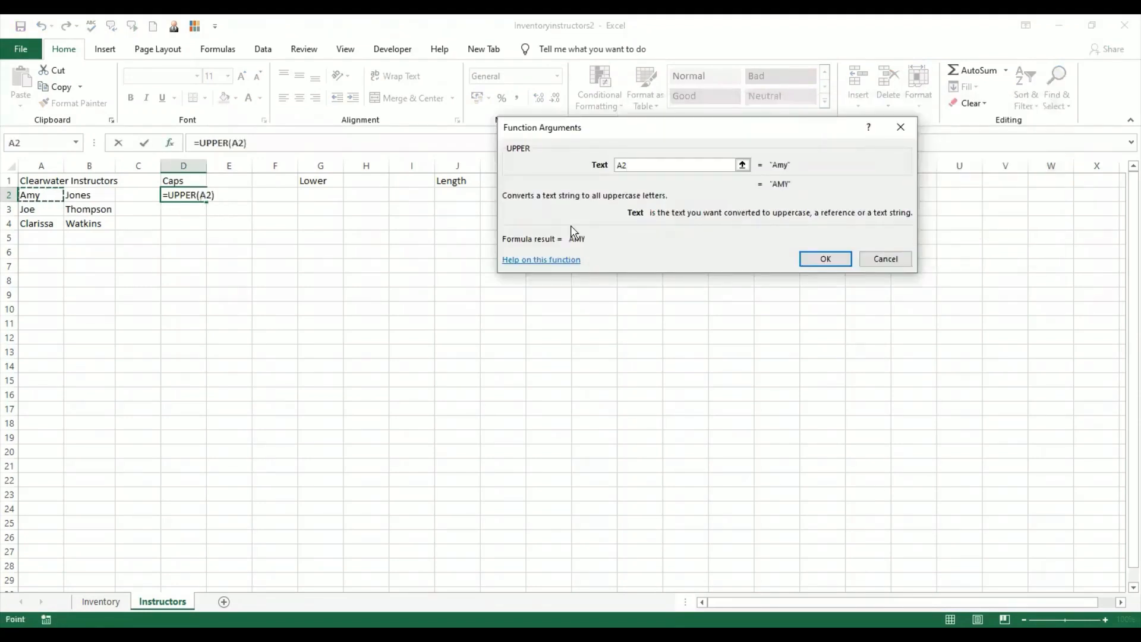
left_click(816, 258)
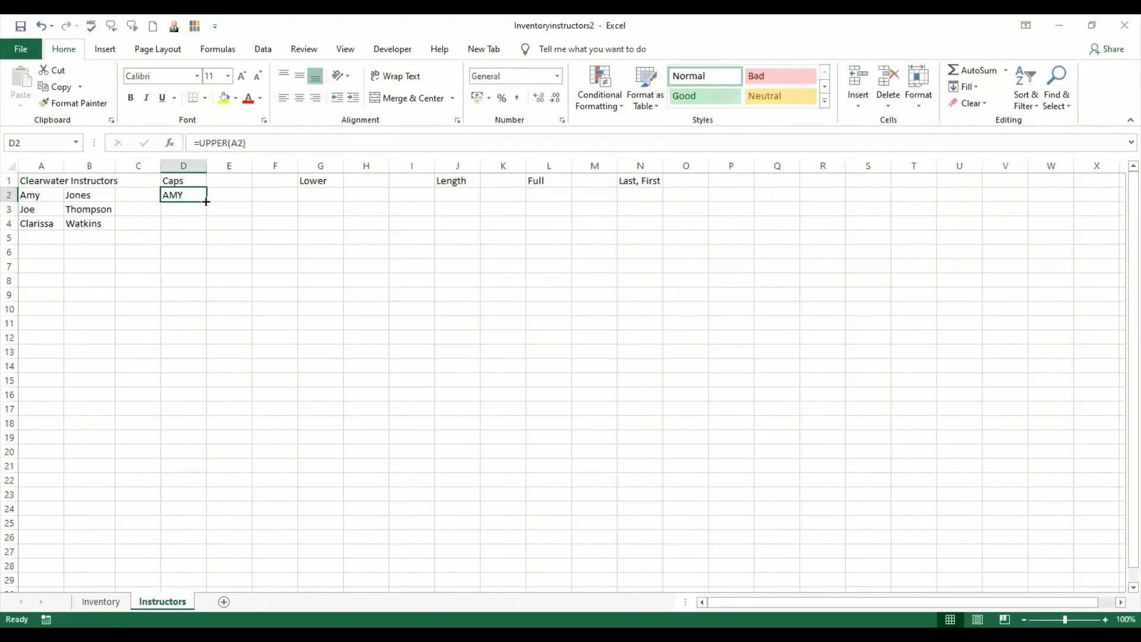
Step: AutoFill the UPPER formula from D2 across to E2 and down through row 4
left_click_drag(205, 201, 237, 202)
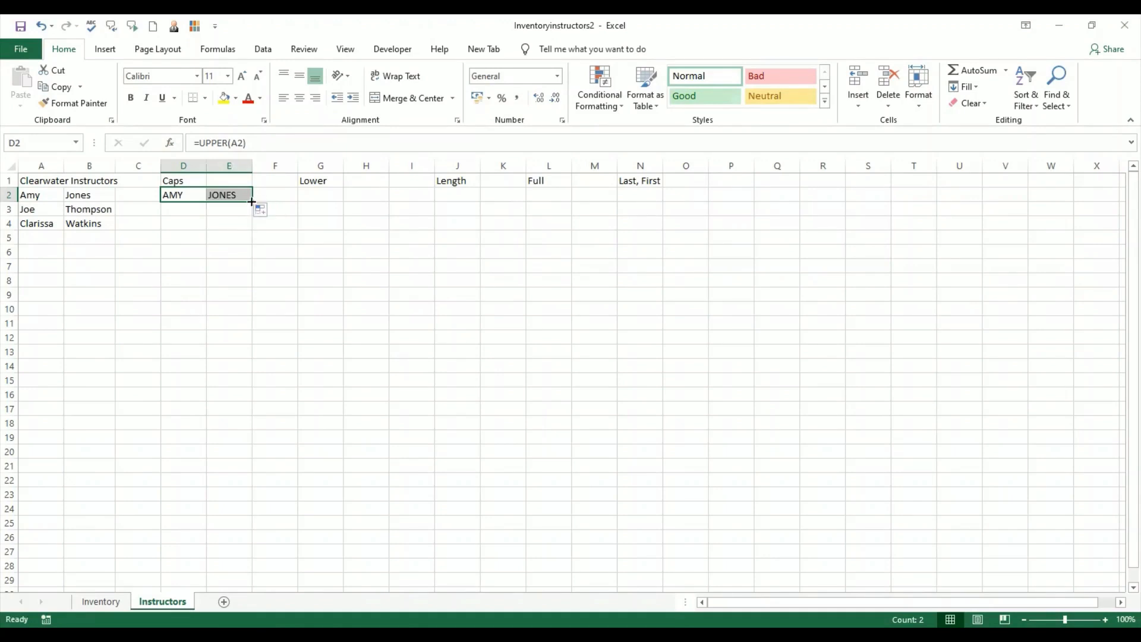
left_click_drag(252, 202, 253, 228)
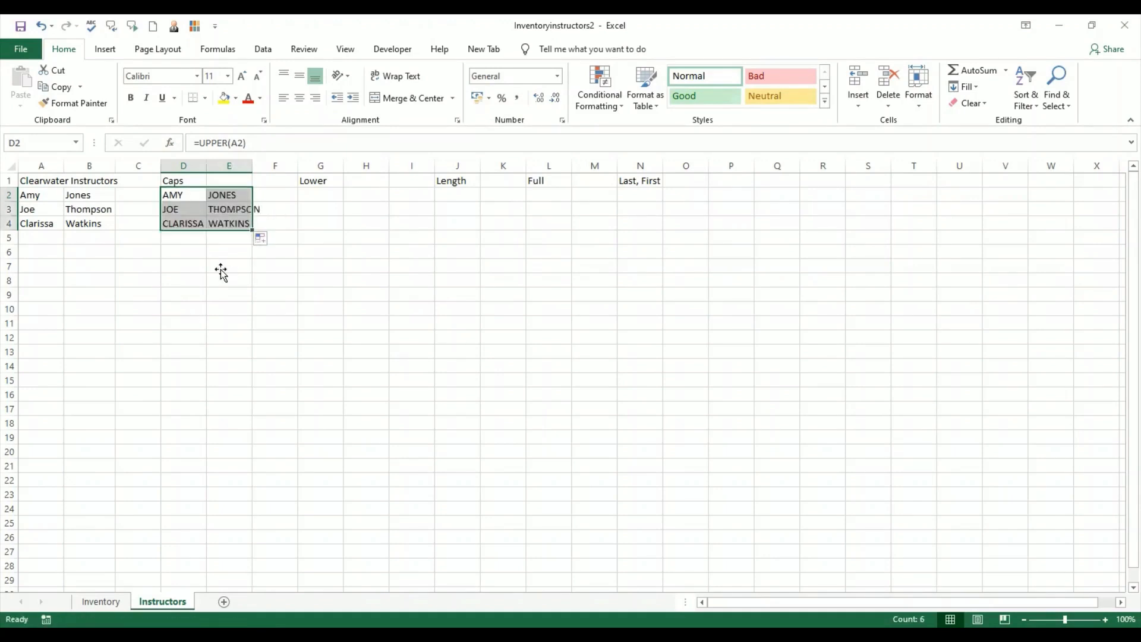
left_click(220, 269)
Step: Convert the capitalized first name in D2 to lowercase in Lower cell G2 with =LOWER(D2)
left_click(333, 195)
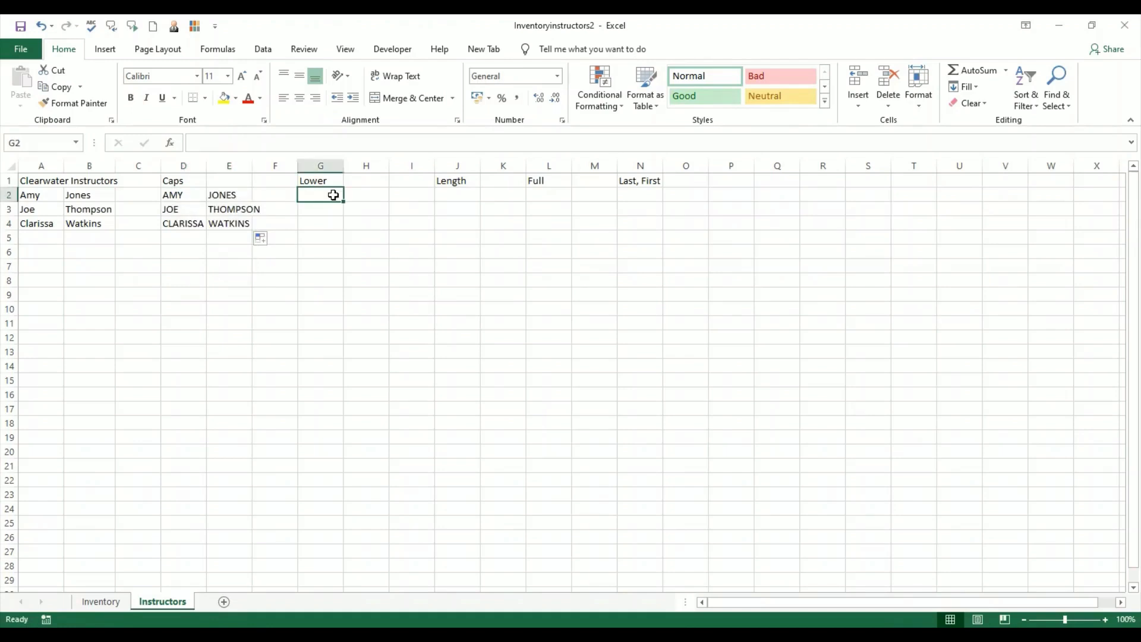
type("=l")
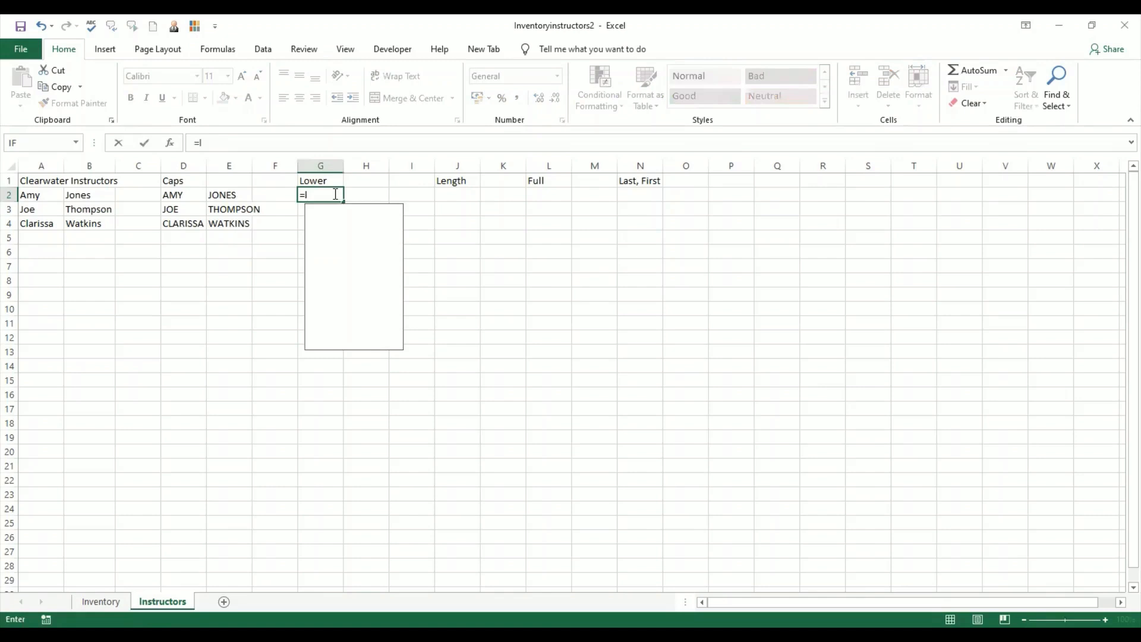
type("ower")
key("Tab")
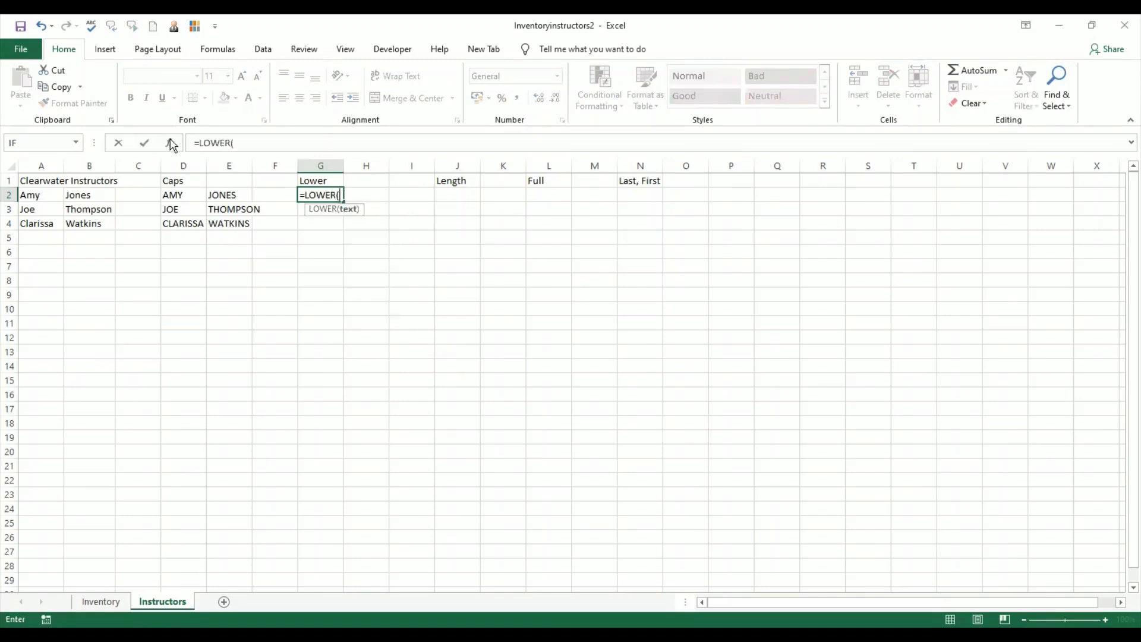
left_click(170, 142)
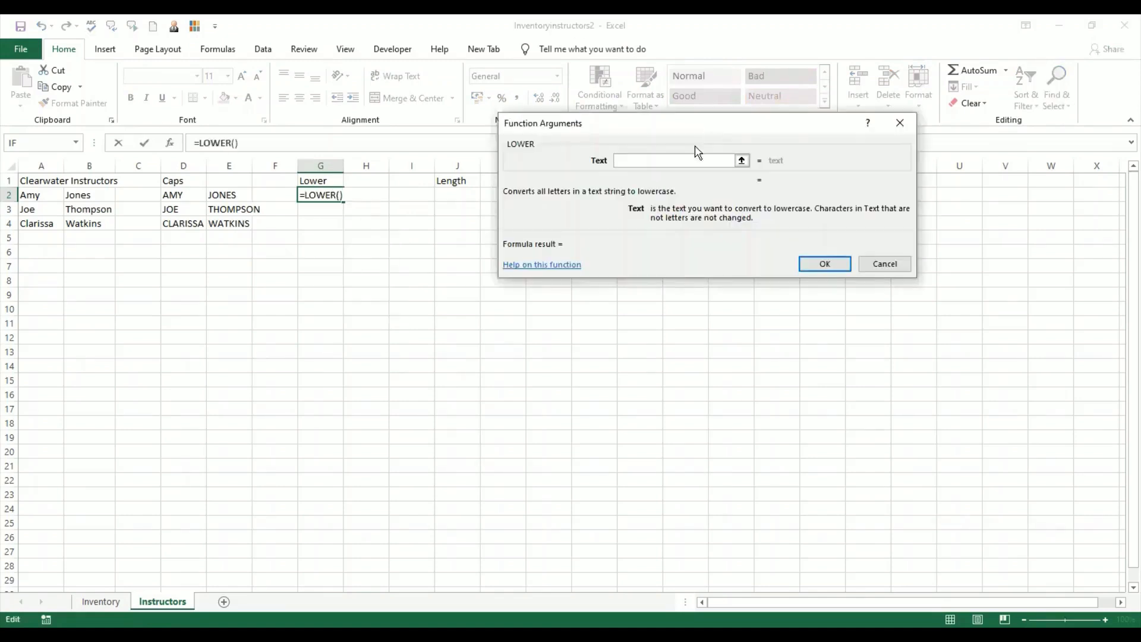
left_click_drag(697, 151, 634, 200)
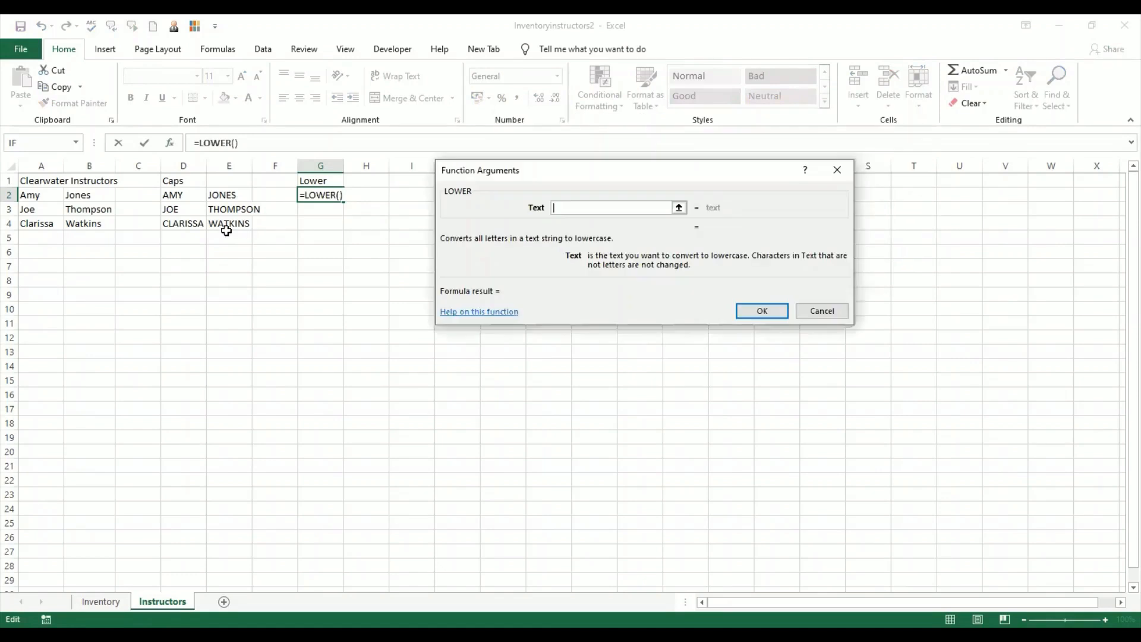
left_click(187, 194)
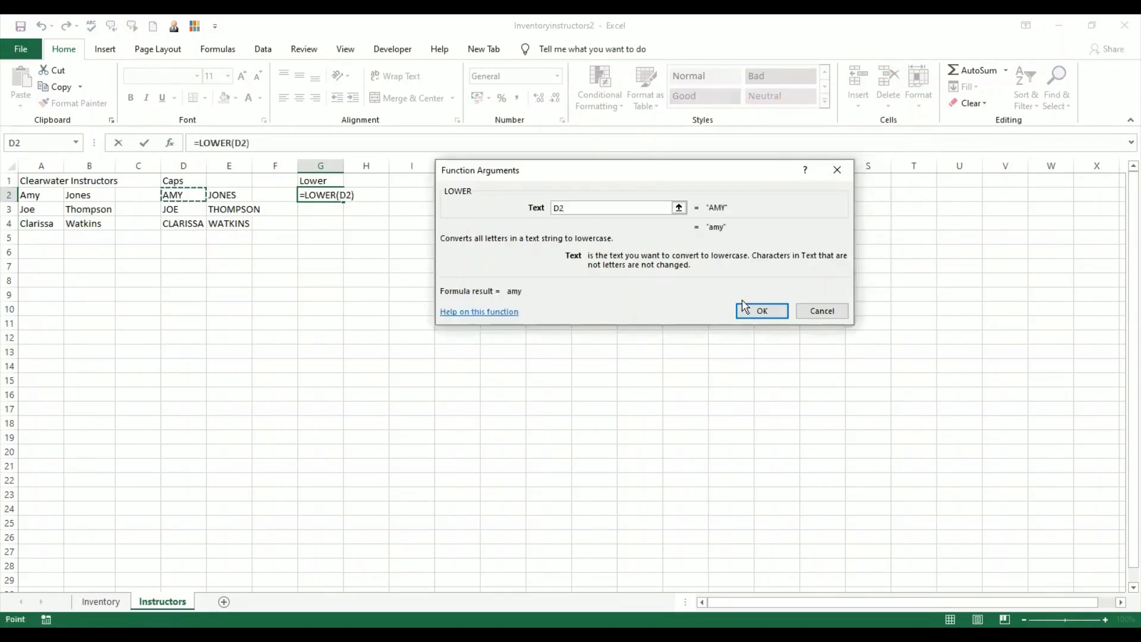
left_click(750, 312)
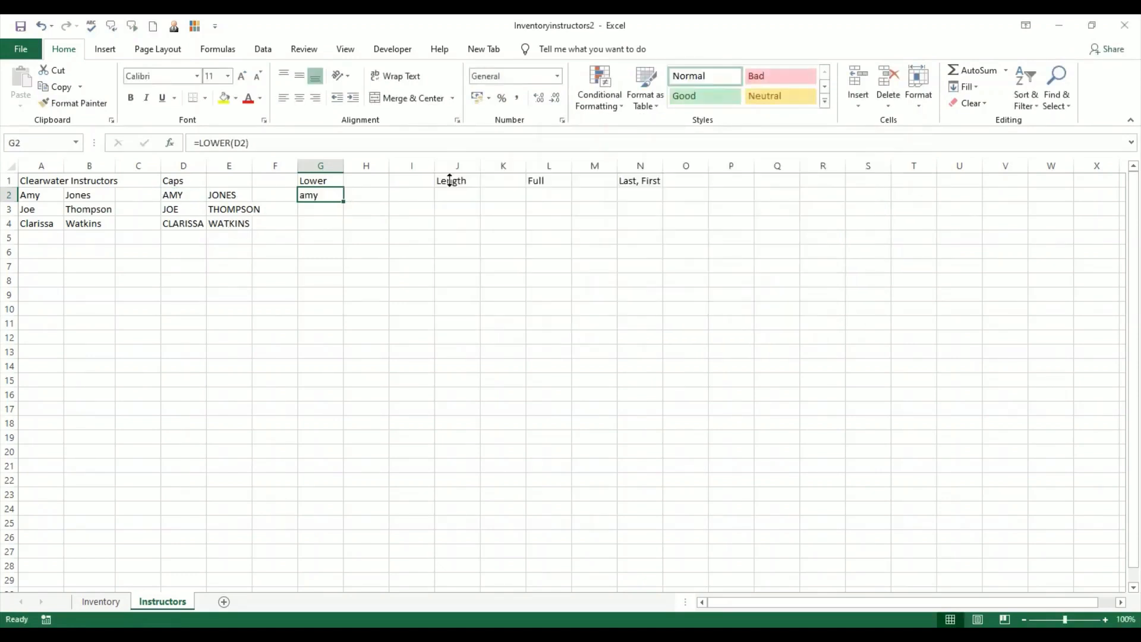
Step: AutoFill the LOWER formula from G2 through H4 and compare the formula in G2 with the one in D2
left_click_drag(344, 202, 389, 235)
left_click(309, 298)
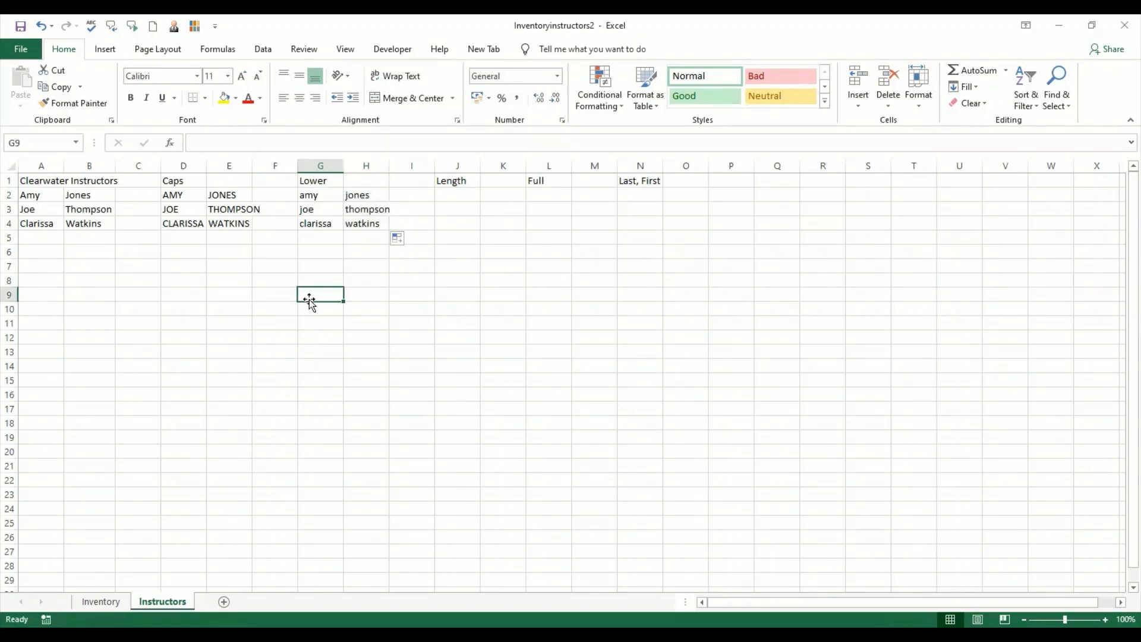
left_click(320, 198)
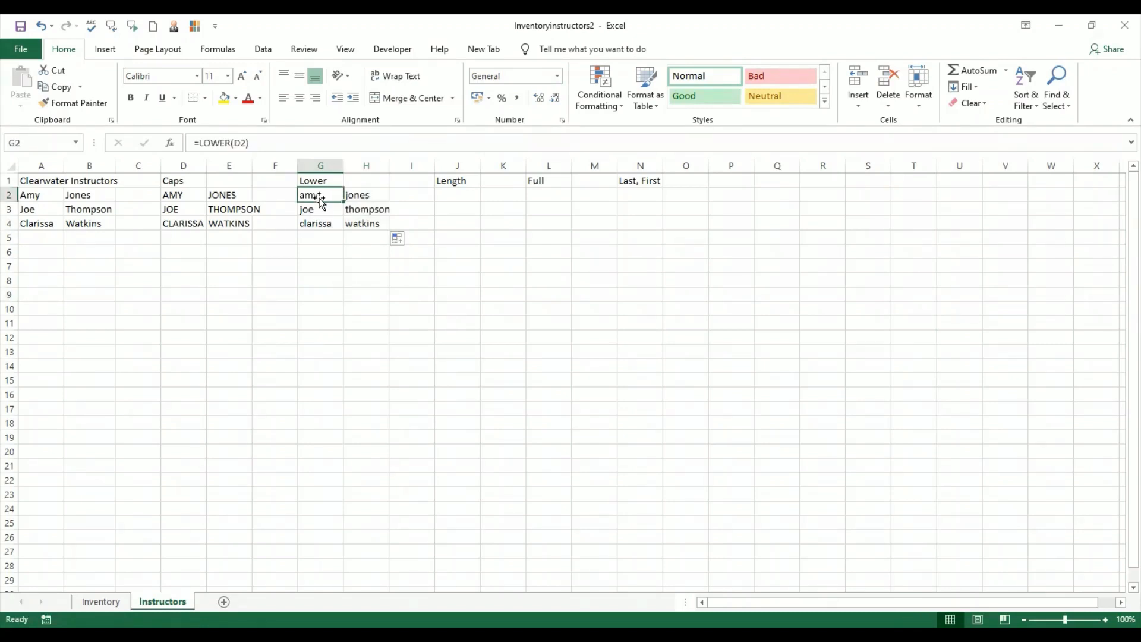
left_click(194, 196)
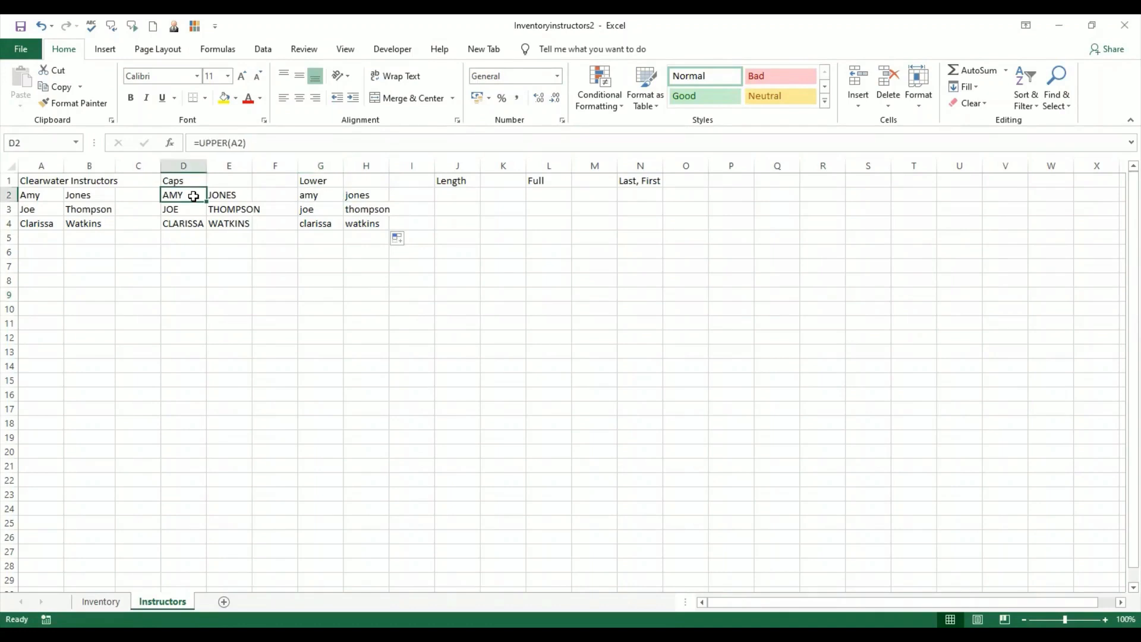
left_click(308, 205)
left_click(322, 195)
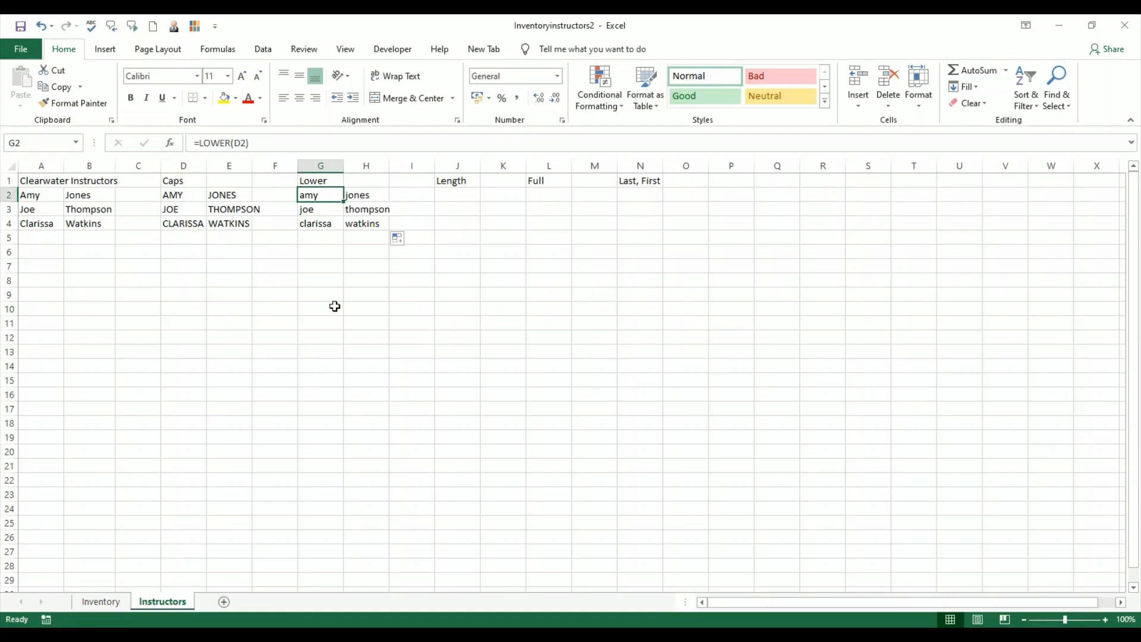
Step: Add a trailing space after the first name in cell A2
left_click(469, 195)
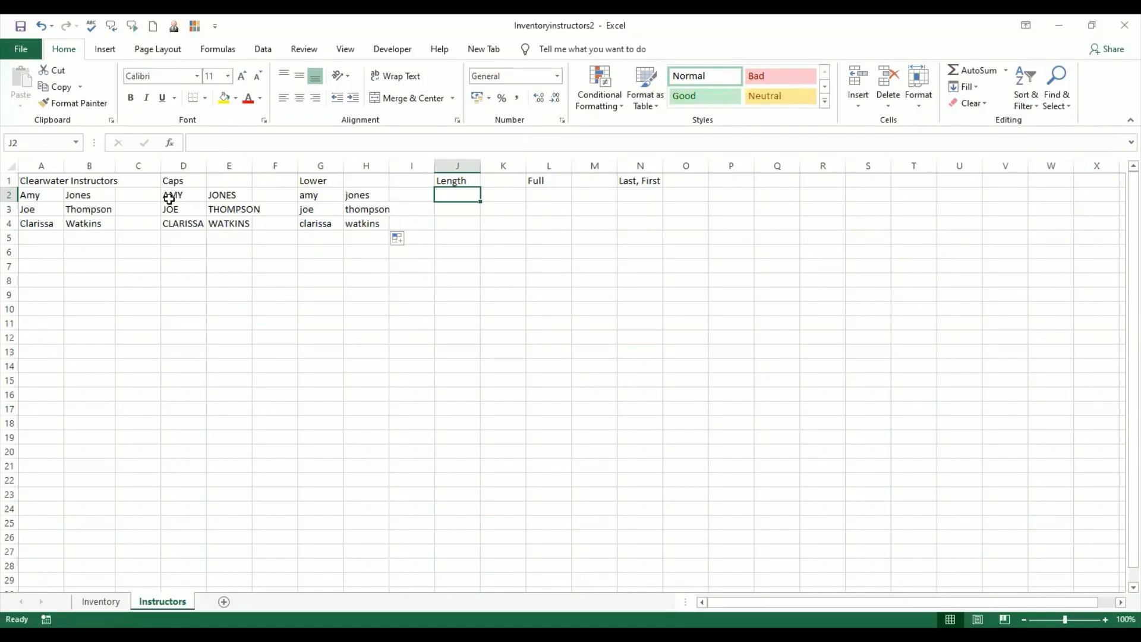
left_click(48, 196)
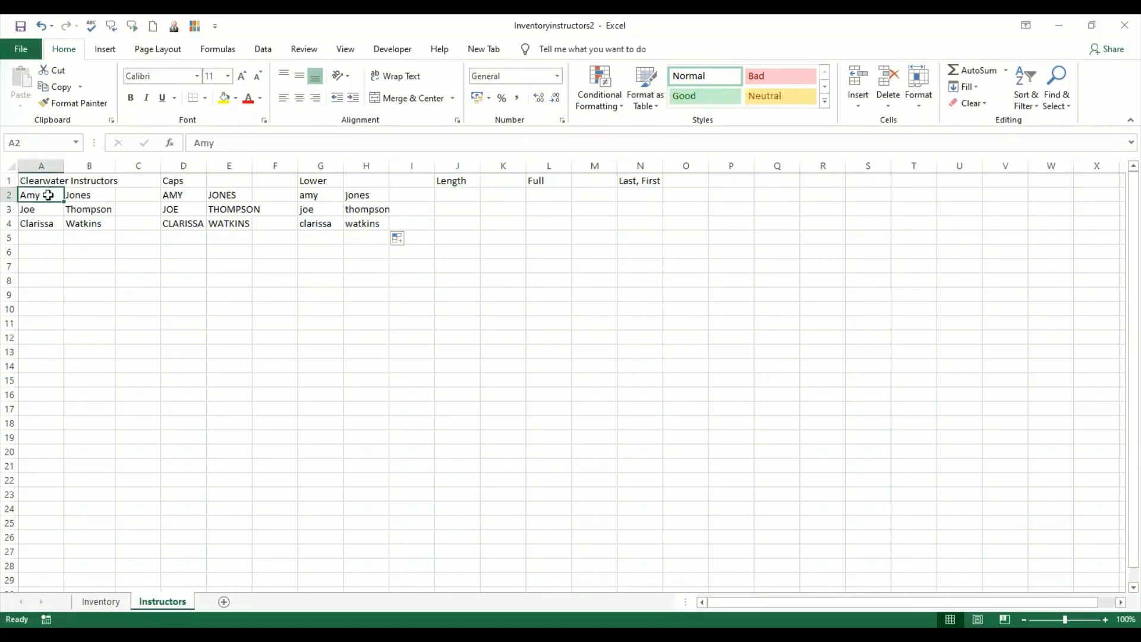
double_click(48, 195)
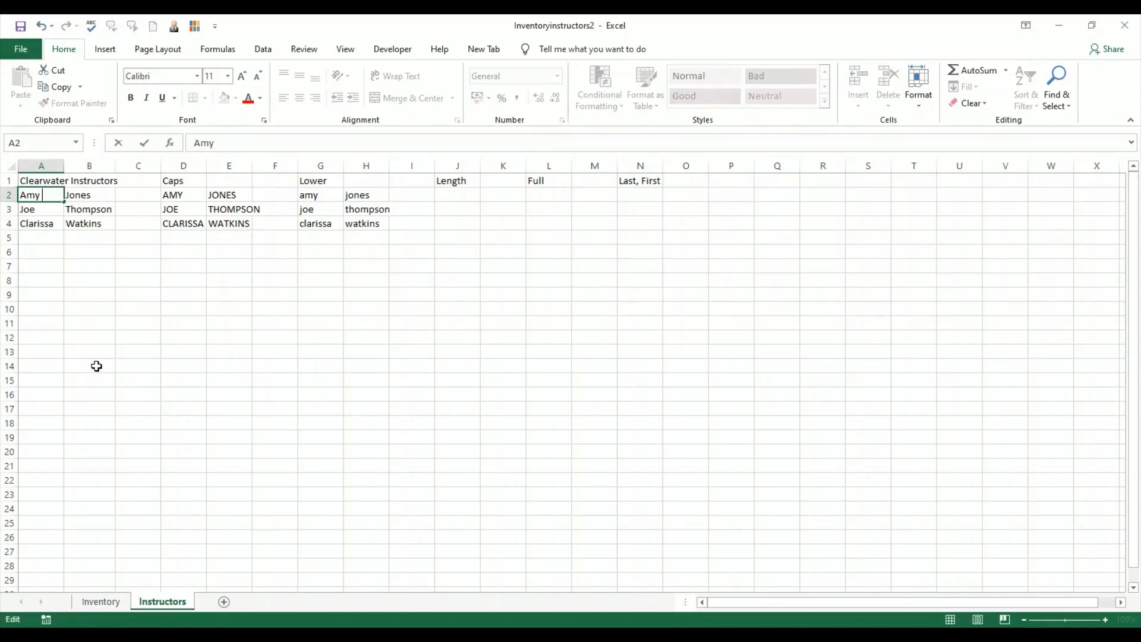
key("Return")
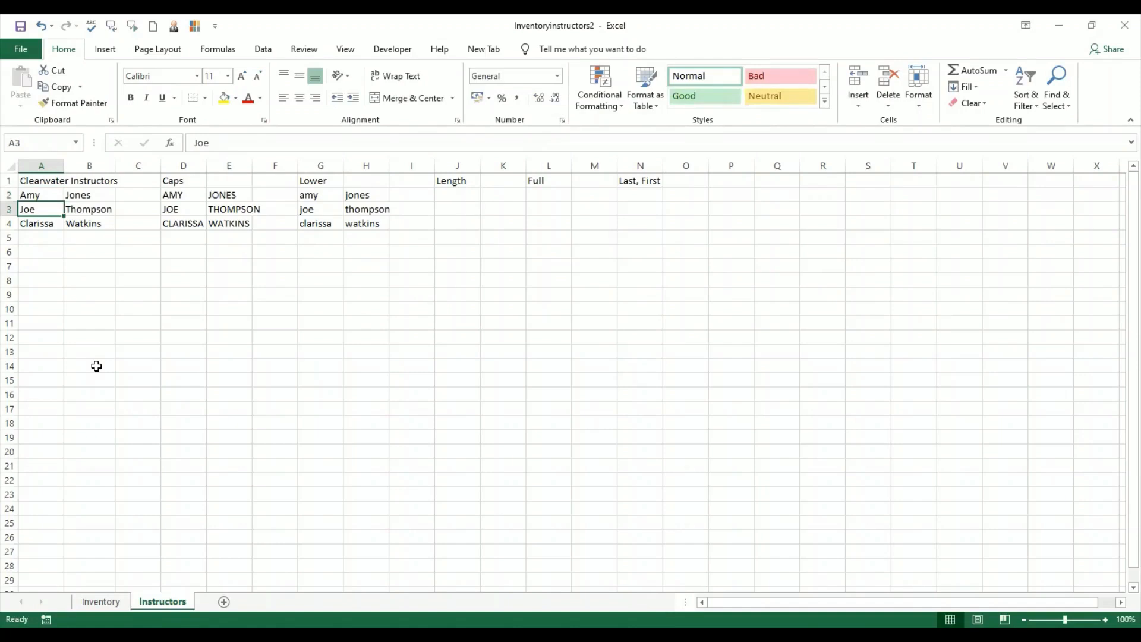
left_click(52, 194)
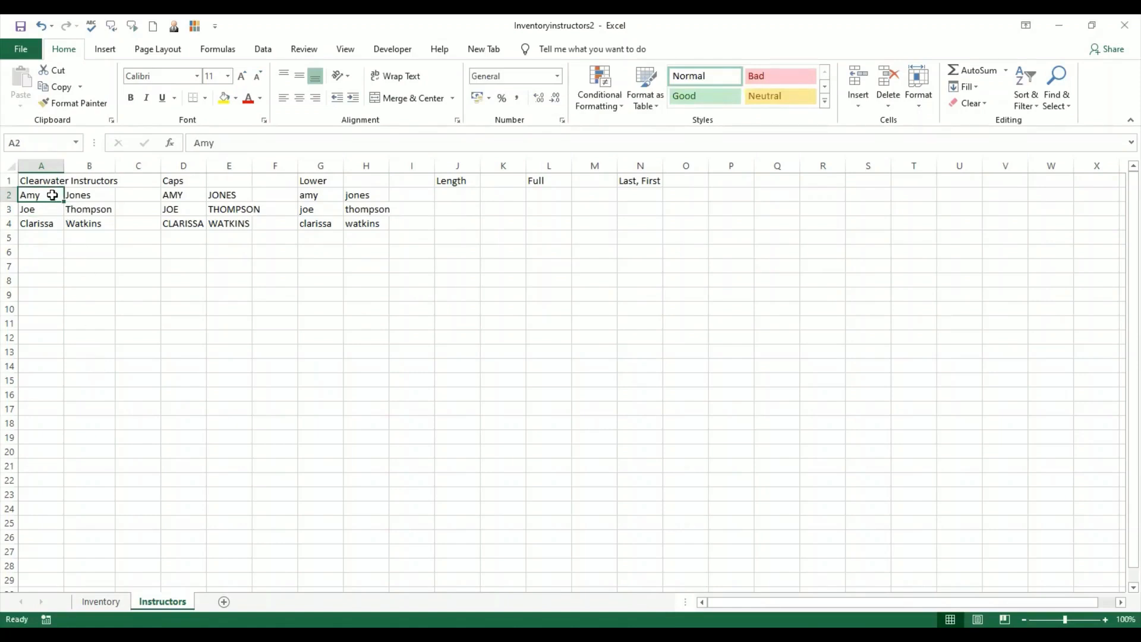
Step: Count the characters of the first name in A2 in Length cell J2 with =LEN(A2)
left_click(469, 200)
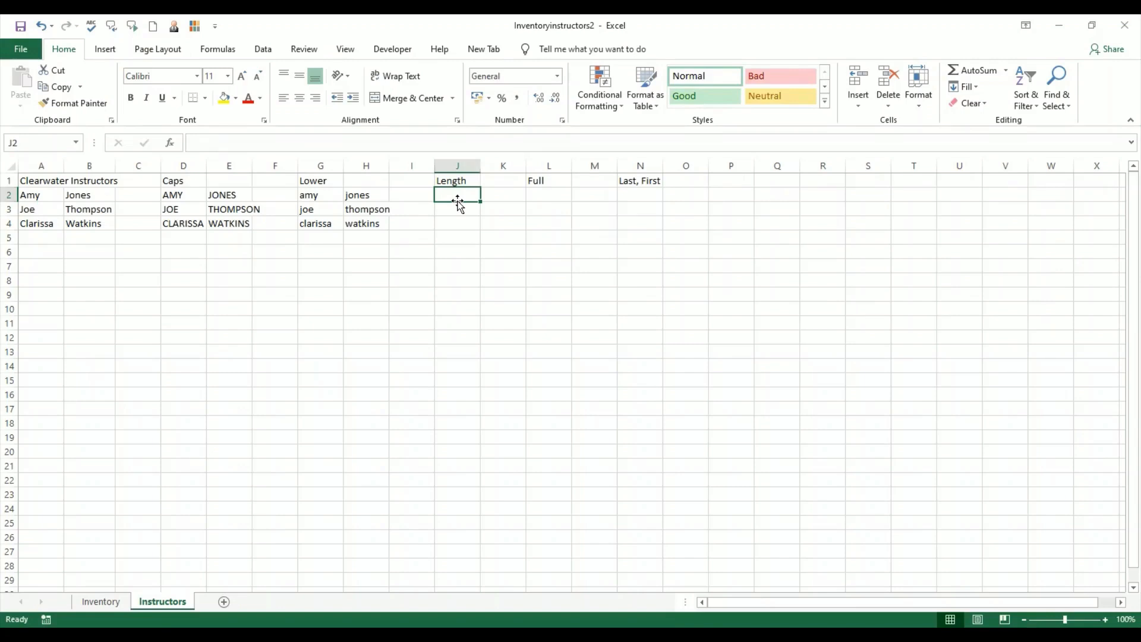
type("=len")
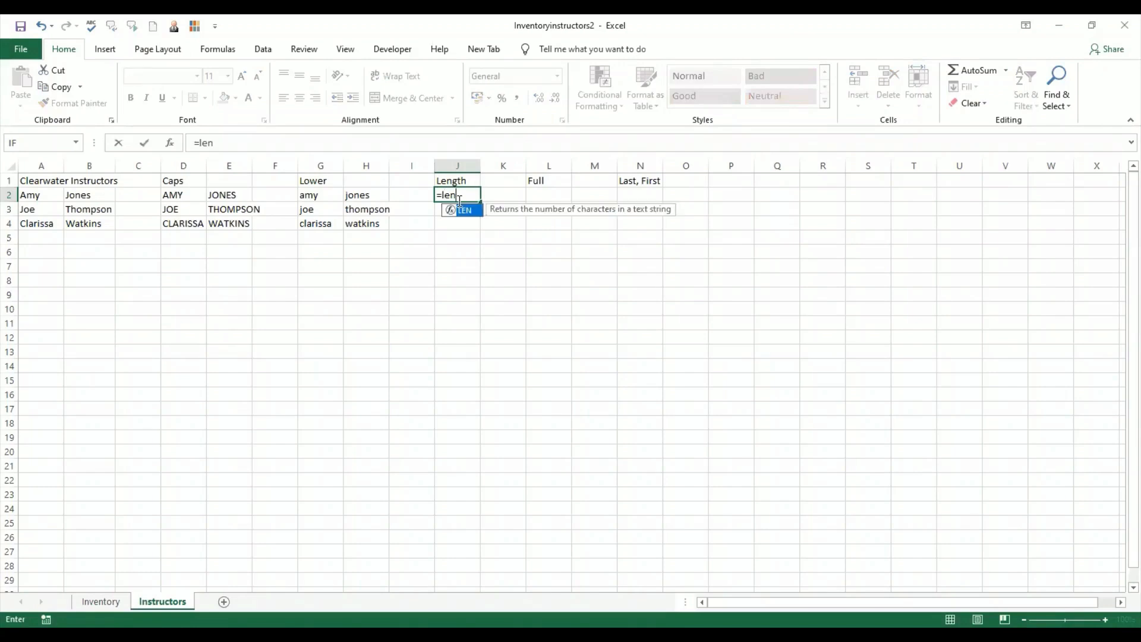
double_click(463, 210)
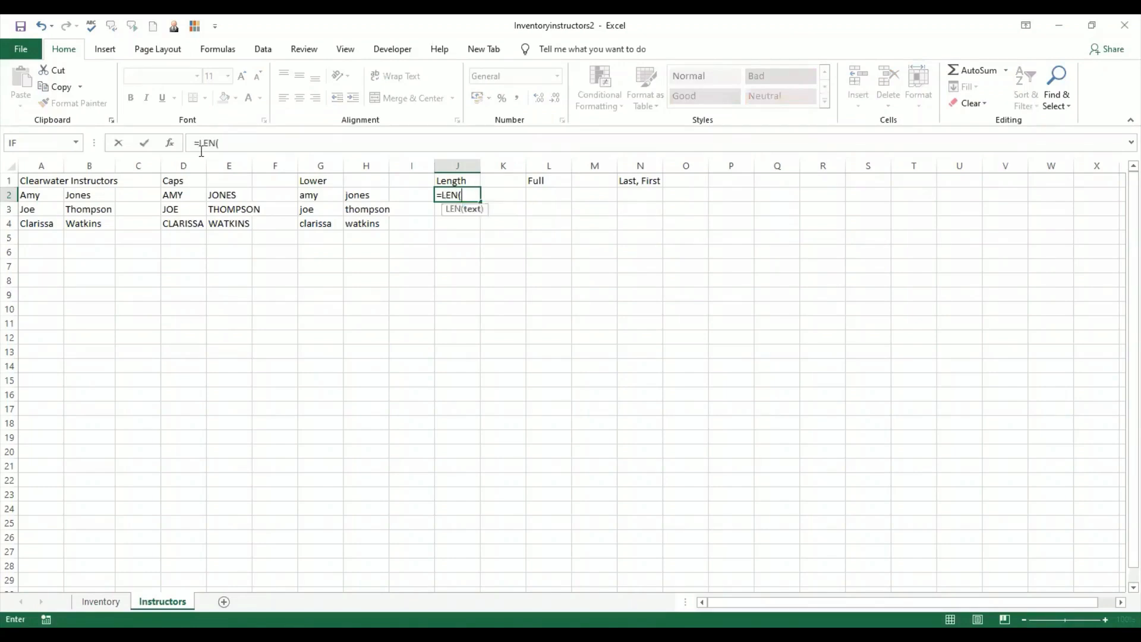
left_click(169, 143)
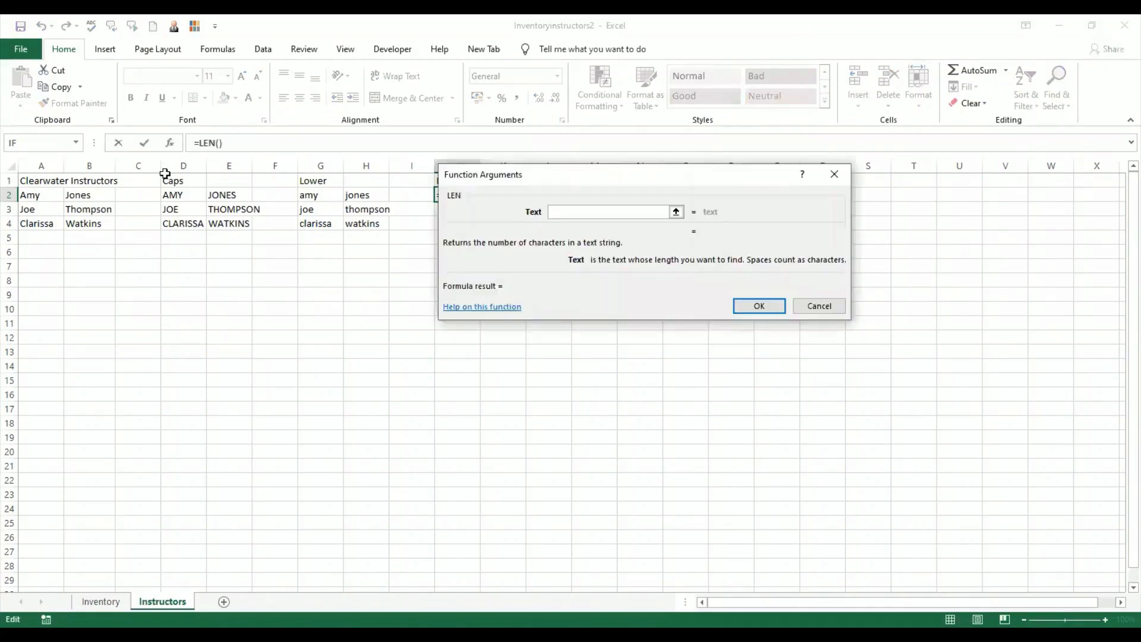
left_click(37, 197)
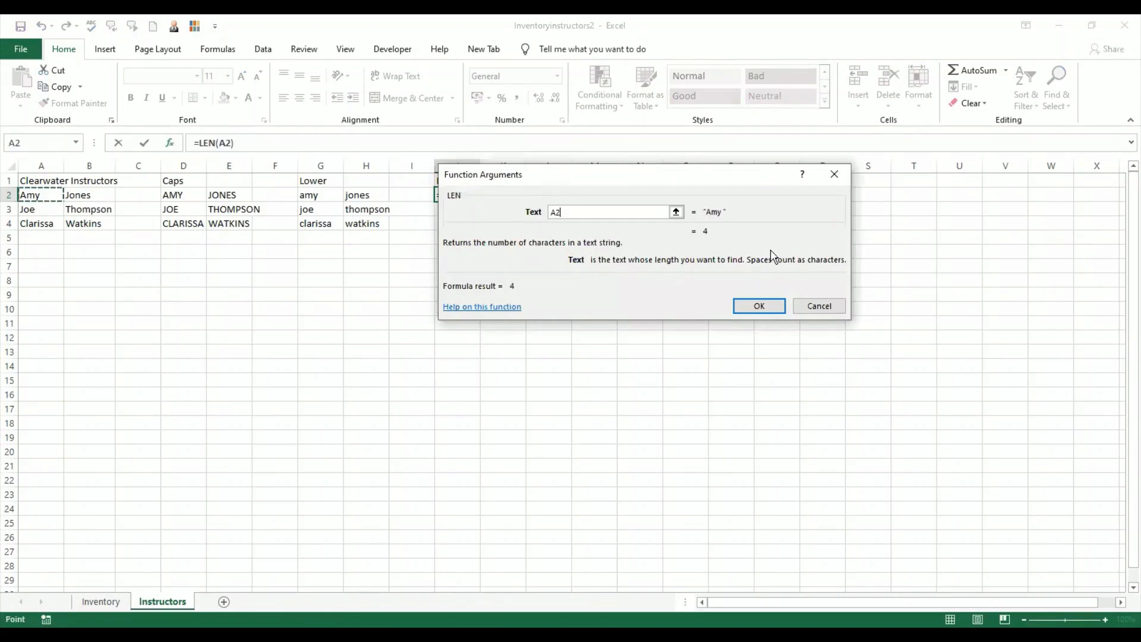
key("Return")
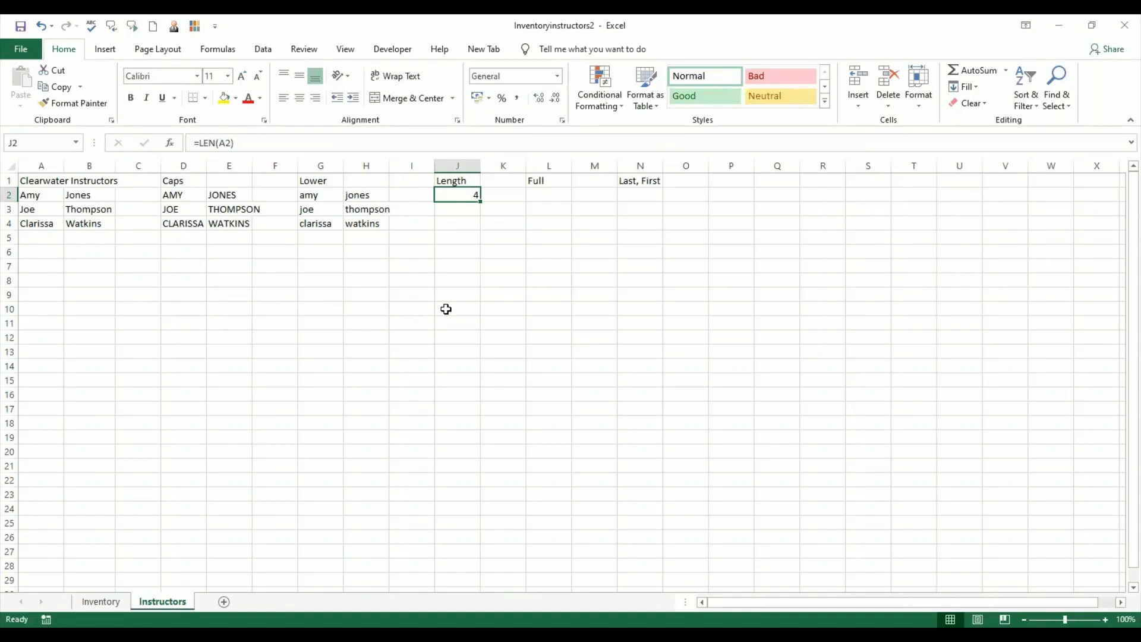
Step: Check the formula in J2 against cell A2 and remove the trailing space after the first name in A2
left_click(45, 198)
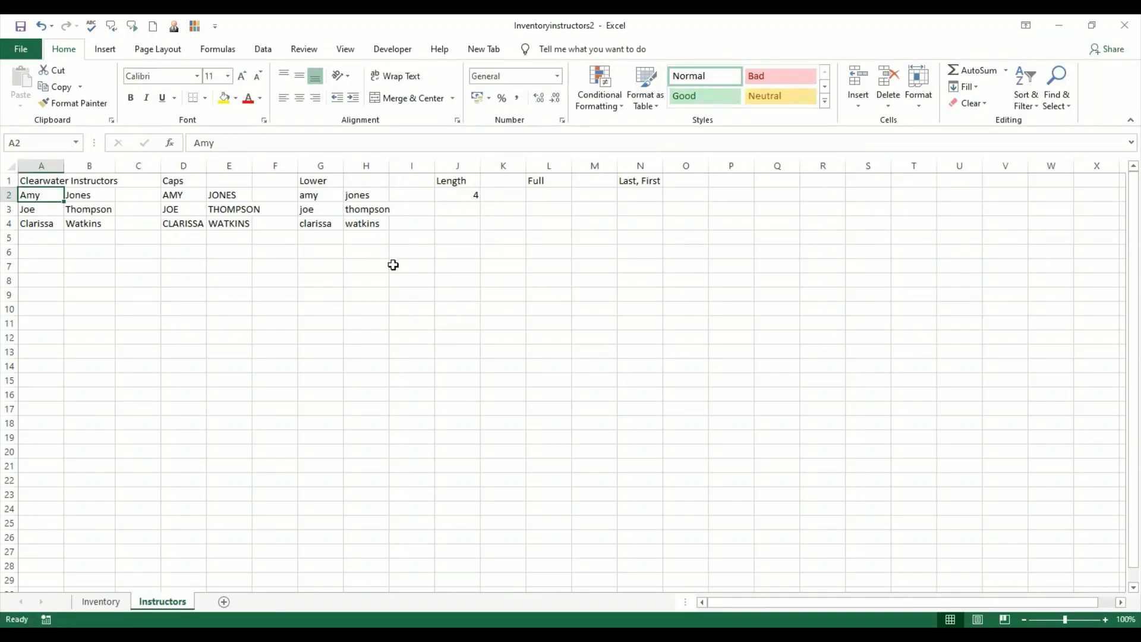
left_click(466, 195)
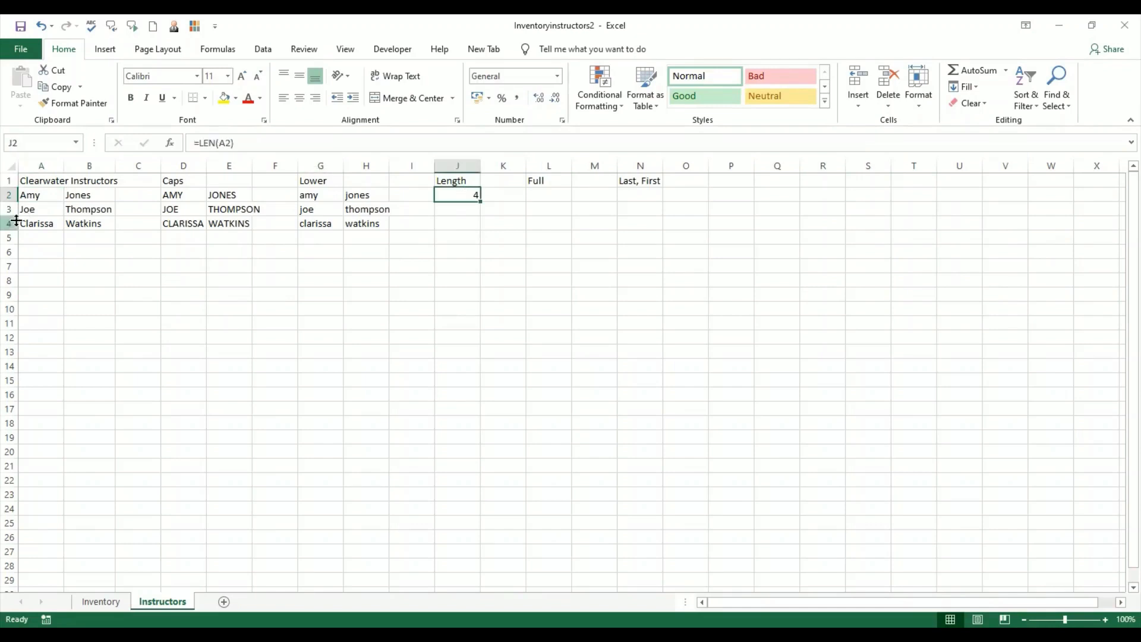
double_click(41, 195)
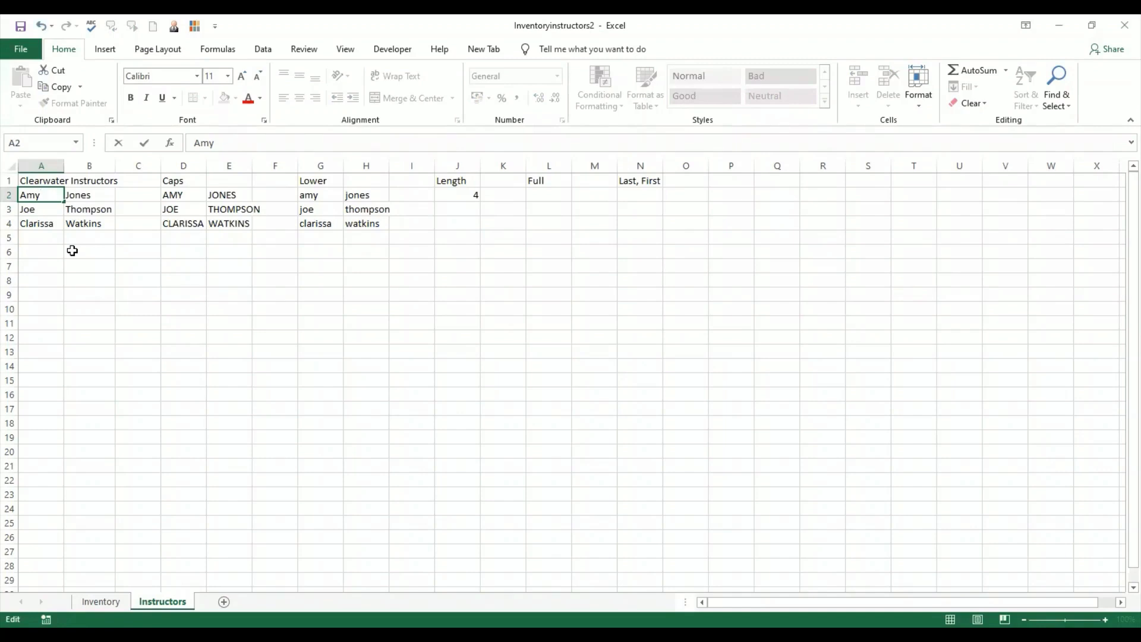
key("Return")
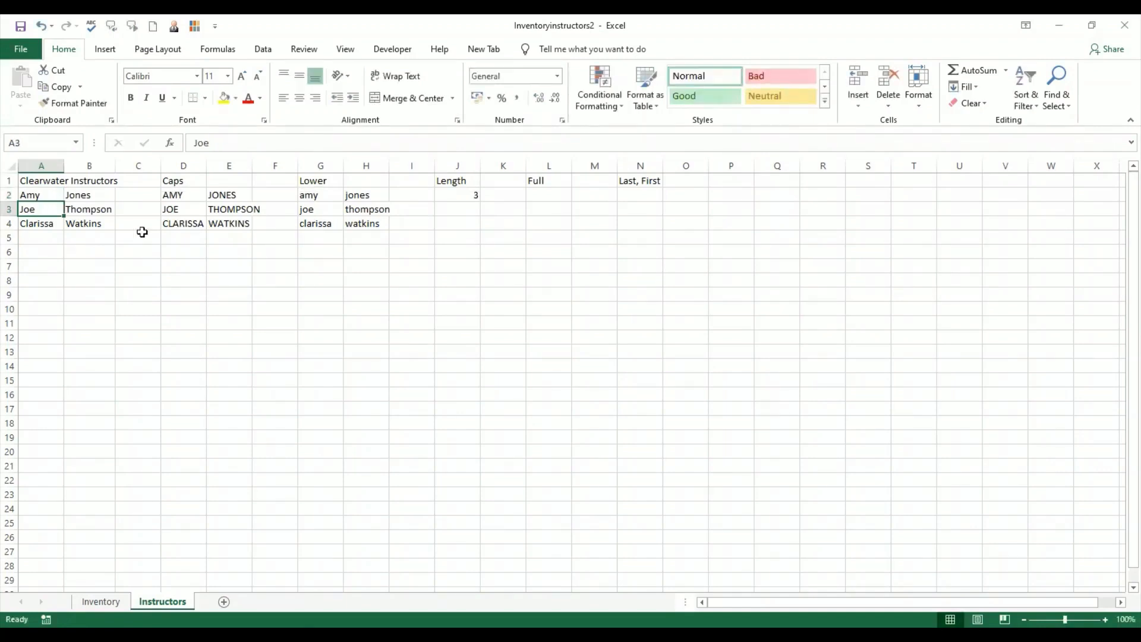
Step: AutoFill the LEN formula from J2 across to column K and down through row 4
left_click(441, 195)
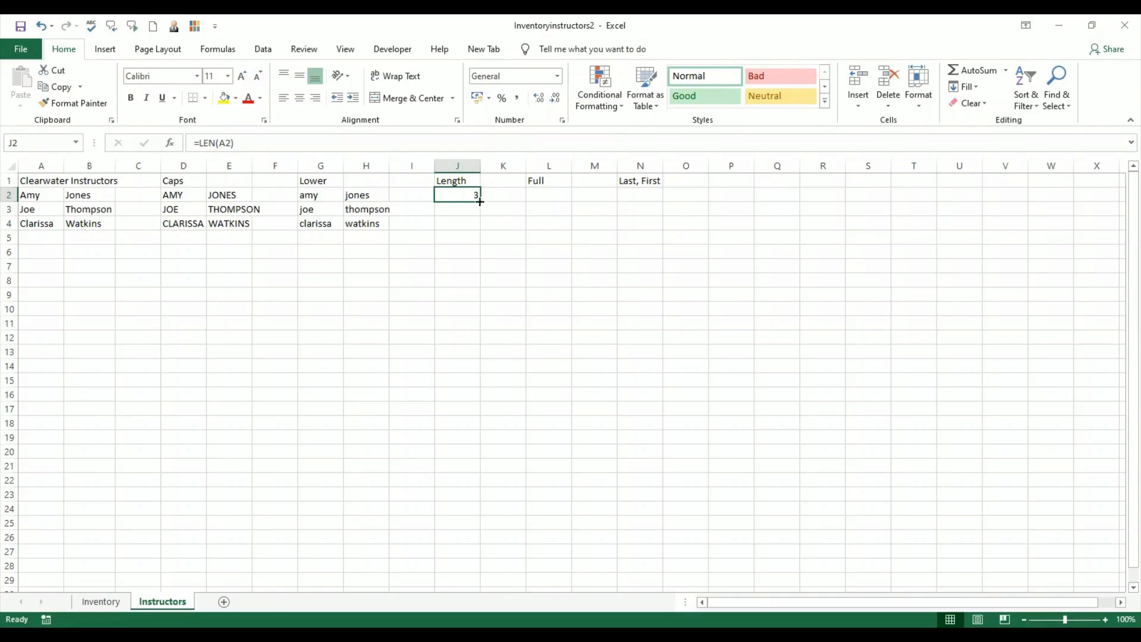
left_click_drag(480, 202, 526, 230)
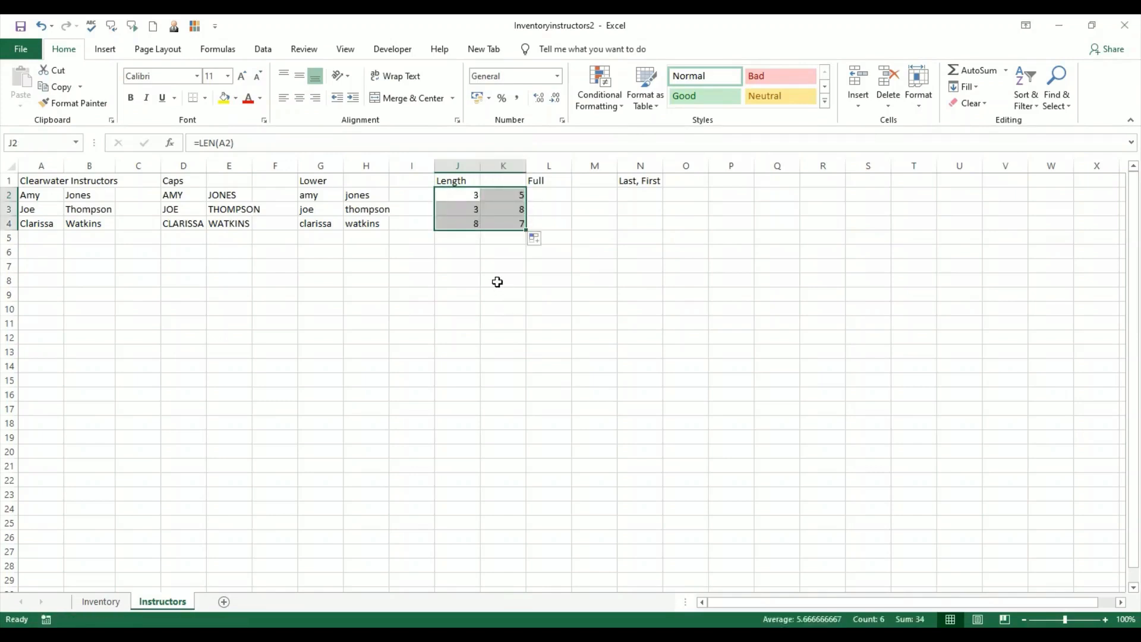
left_click(497, 281)
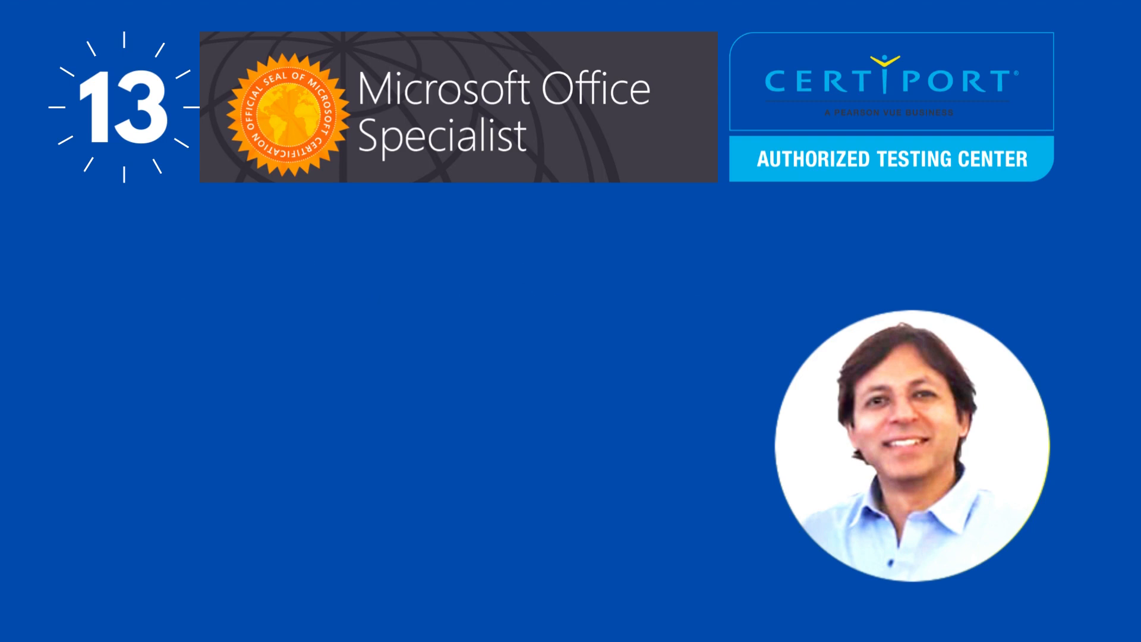
Step: Read exercise f on combining the instructor names in Excel2019 Assignments.pdf, including its CONCAT and TEXTJOIN steps, and return to Excel
scroll(793, 390, "down", 2)
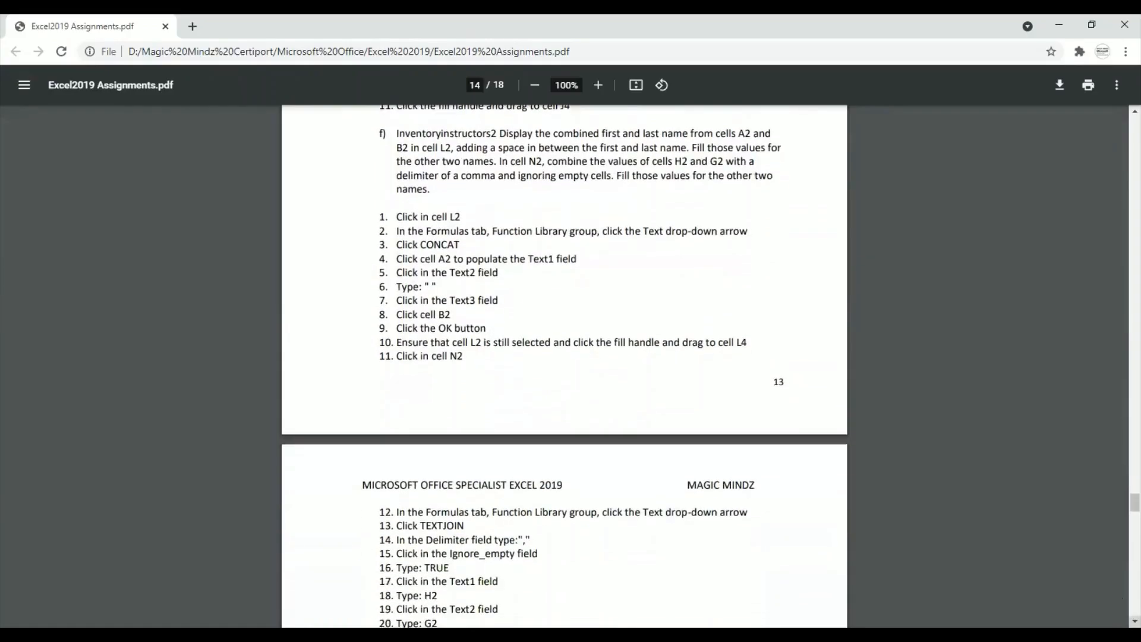
scroll(793, 390, "down", 1)
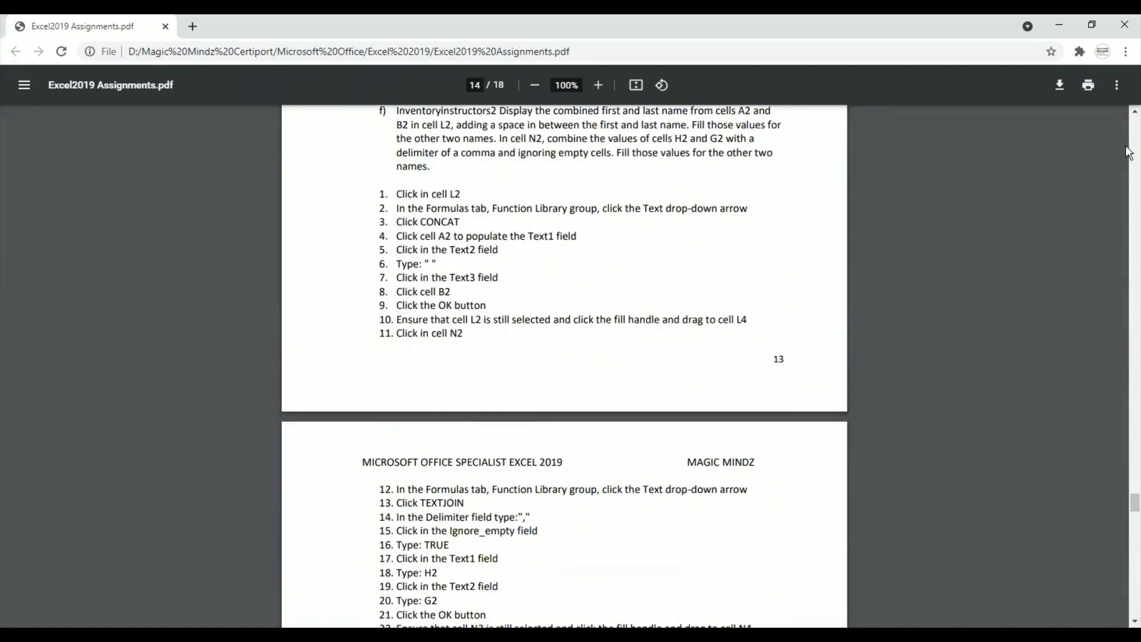
left_click(1129, 116)
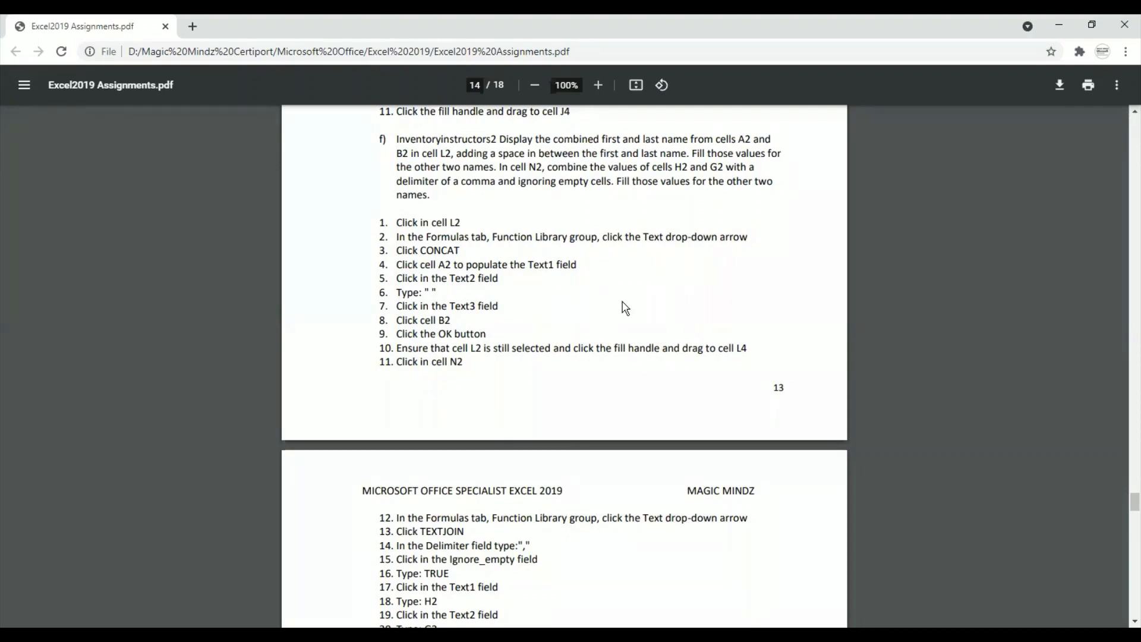
key("alt+Tab")
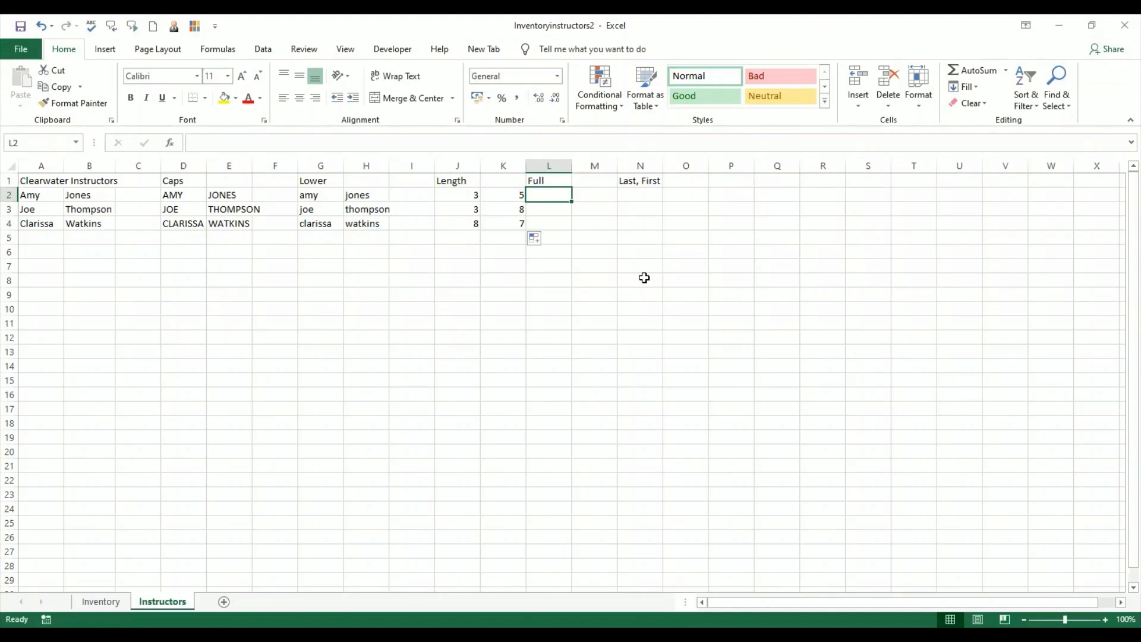
Step: Start a CONCAT formula in Full cell L2 with A2 as the Text1 argument
type("=c")
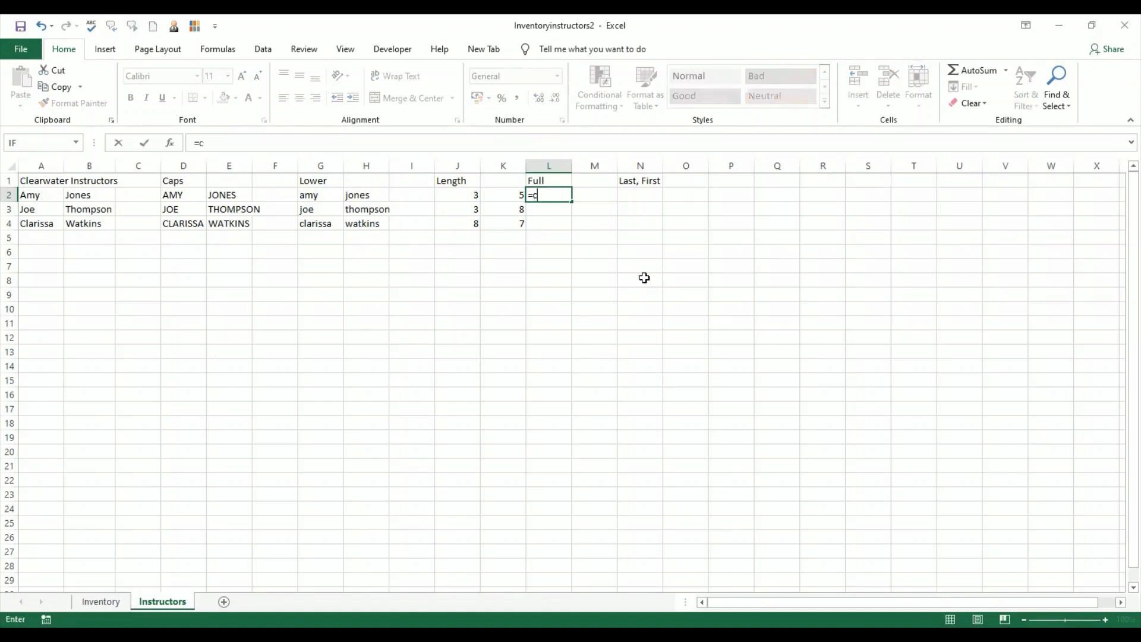
type("oncat")
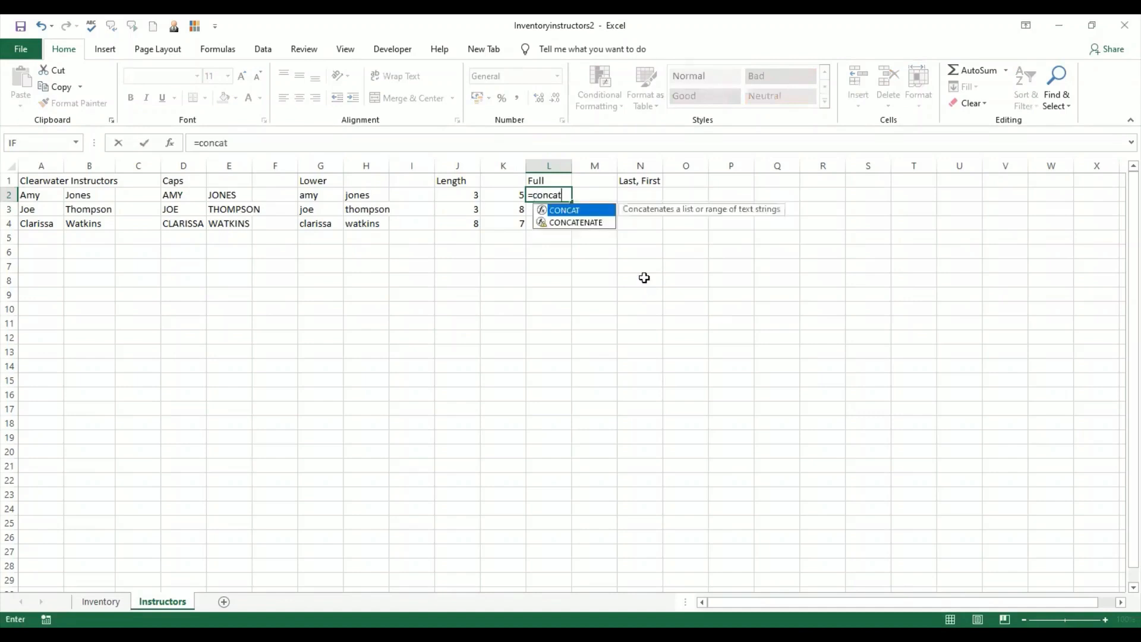
key("Tab")
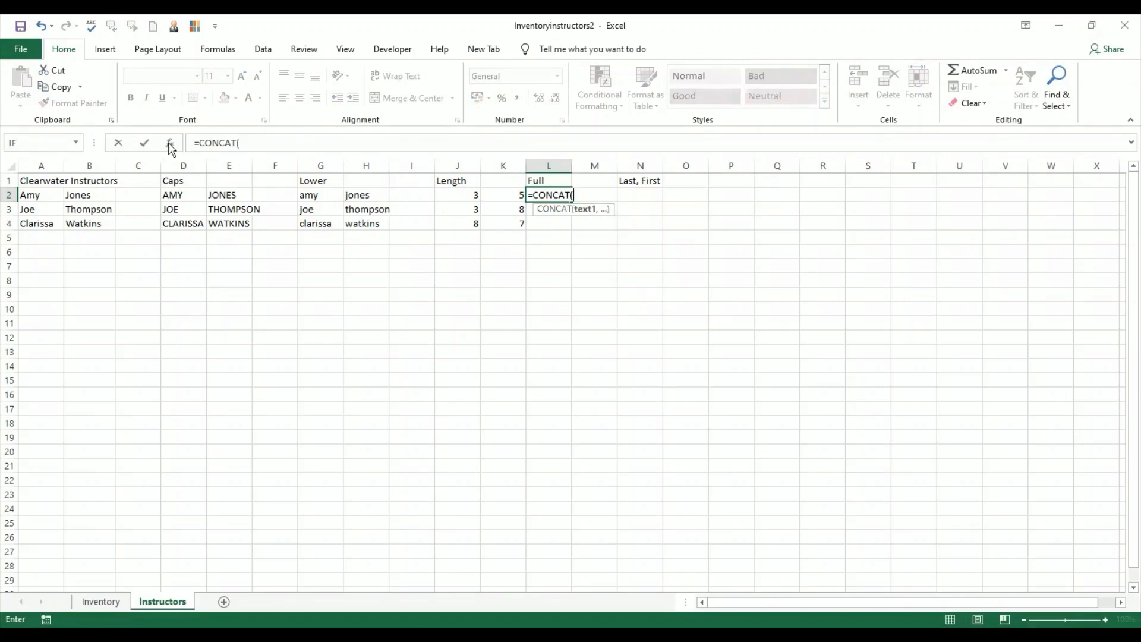
key("ctrl+a")
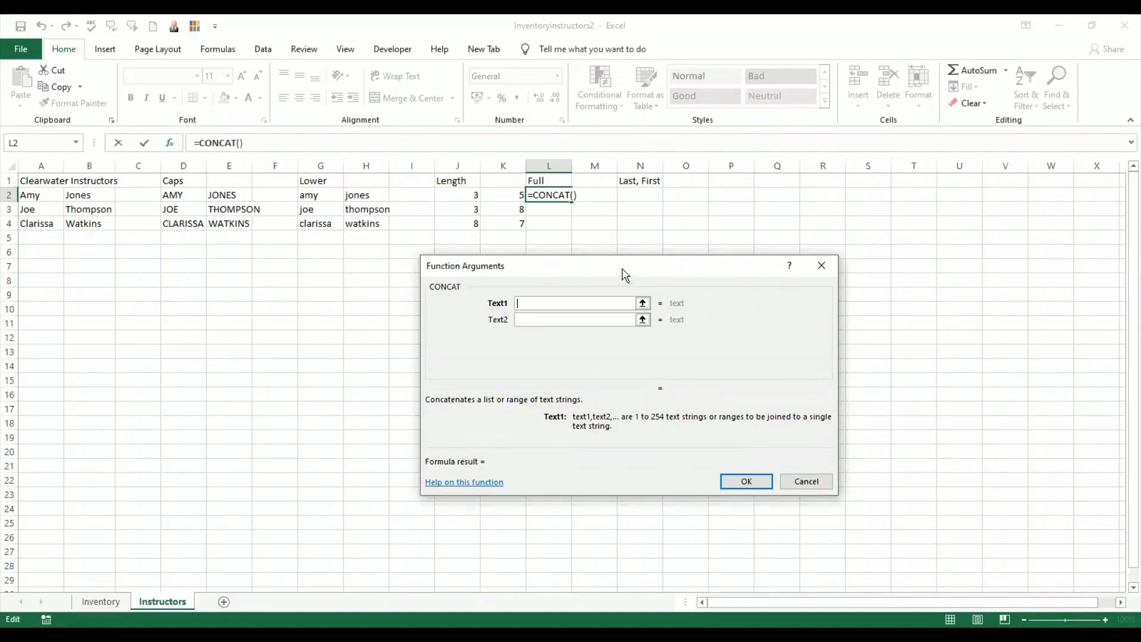
left_click_drag(628, 272, 628, 267)
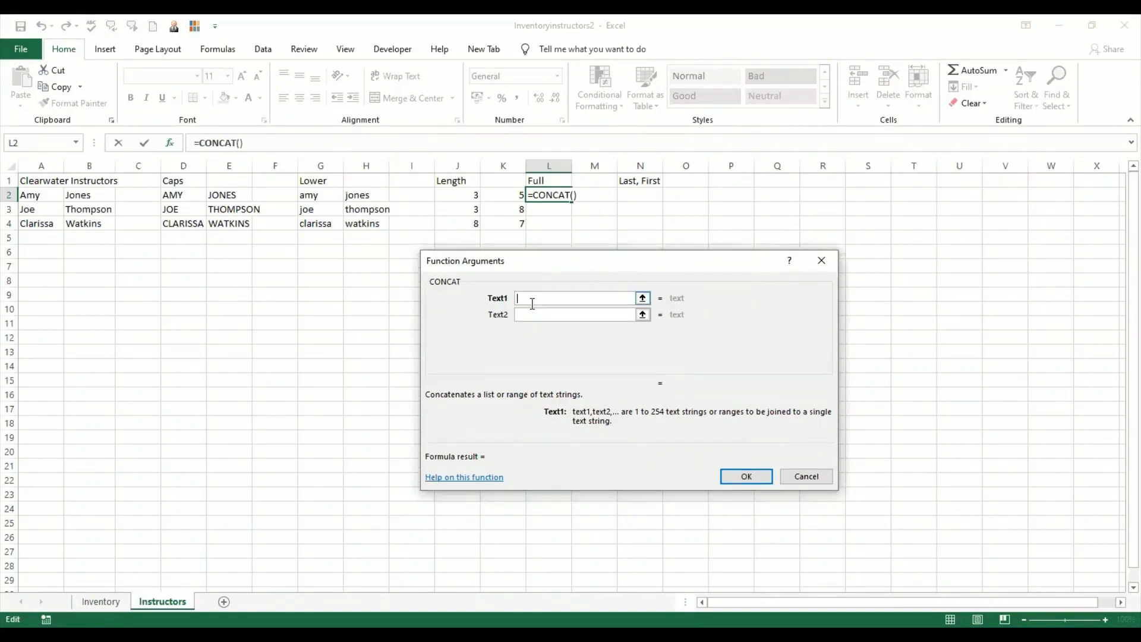
left_click(38, 198)
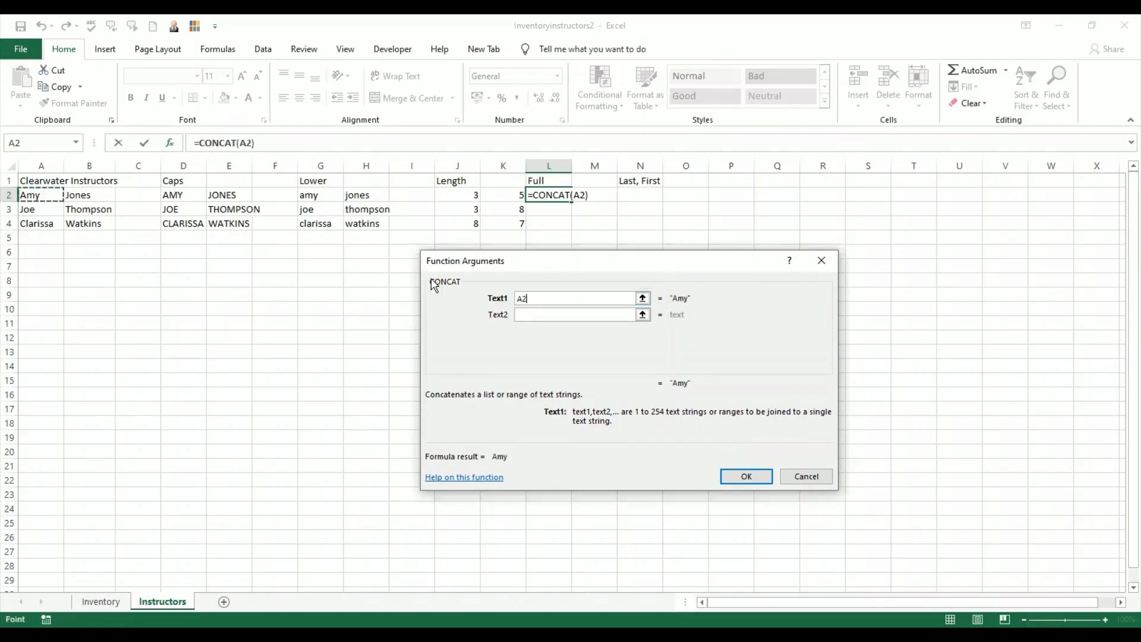
key("Tab")
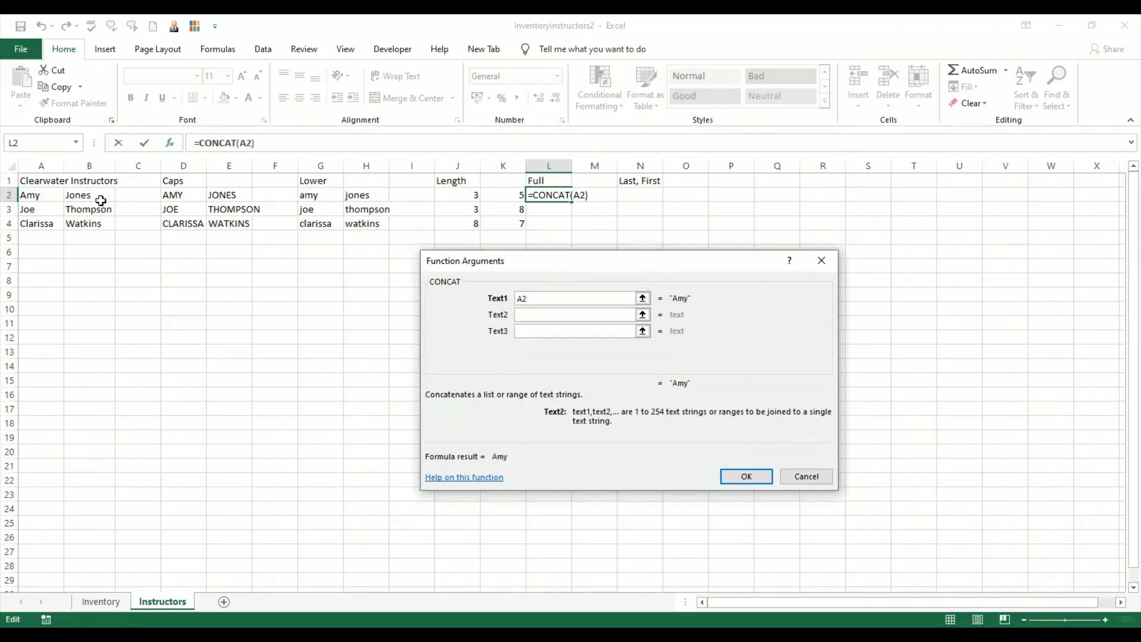
left_click(98, 196)
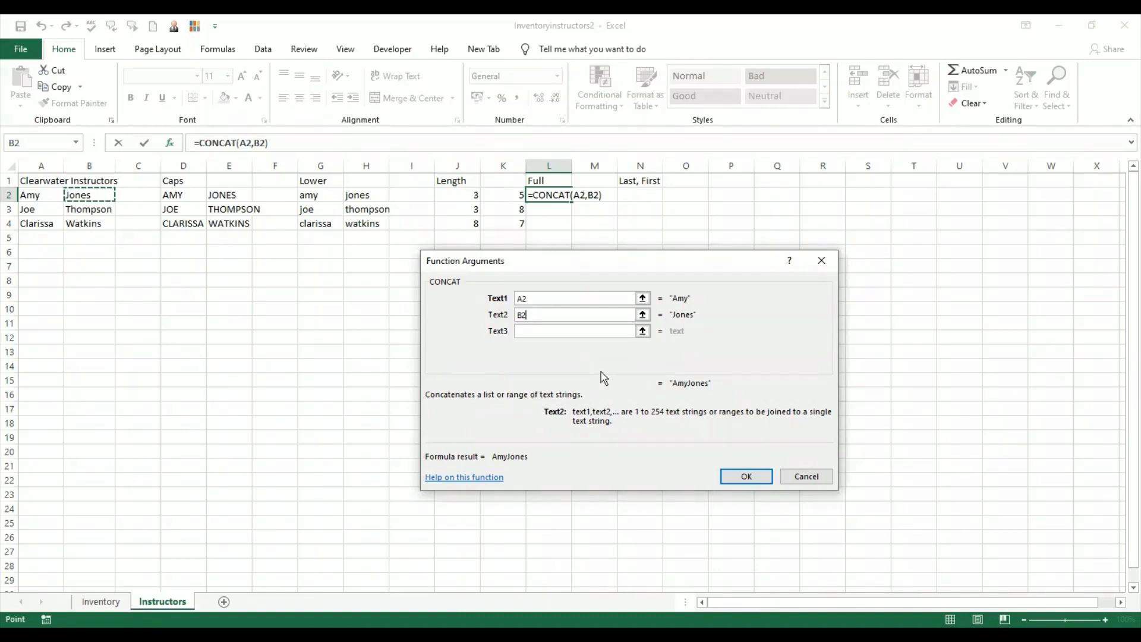
key("BackSpace")
key("BackSpace")
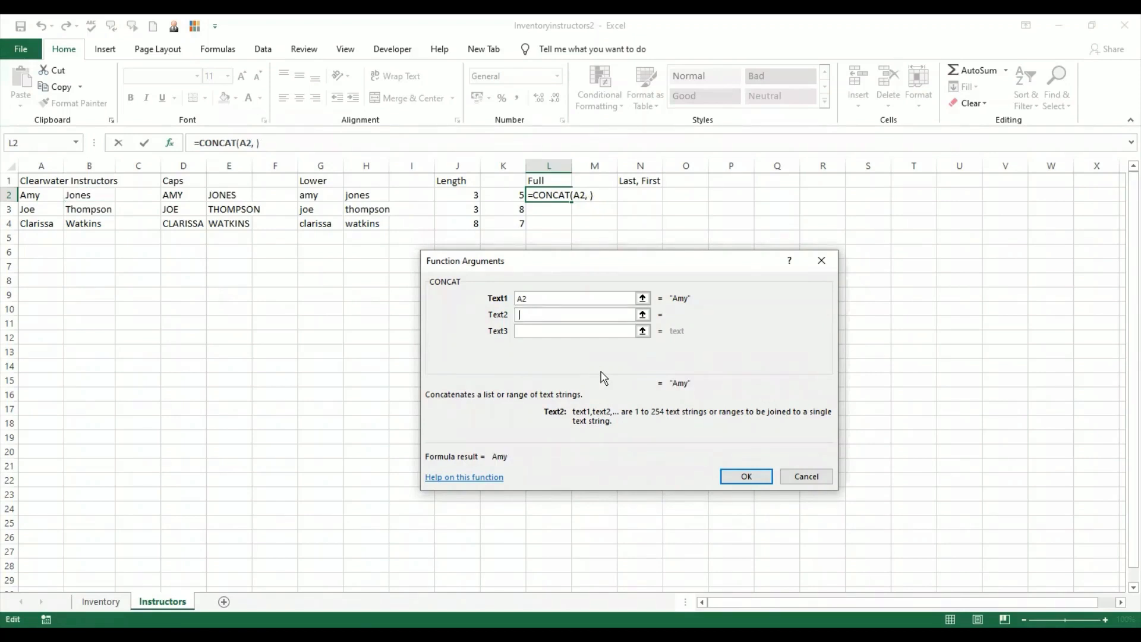
Step: Complete the CONCAT formula in L2 with " " as Text2 and B2 as Text3
left_click(567, 330)
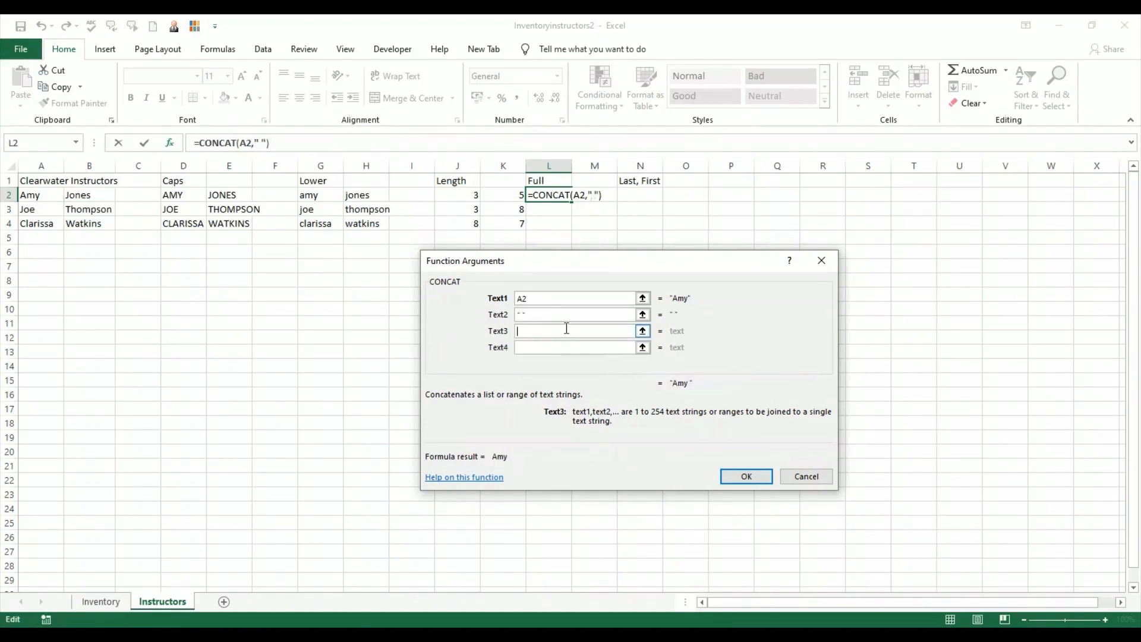
left_click(98, 194)
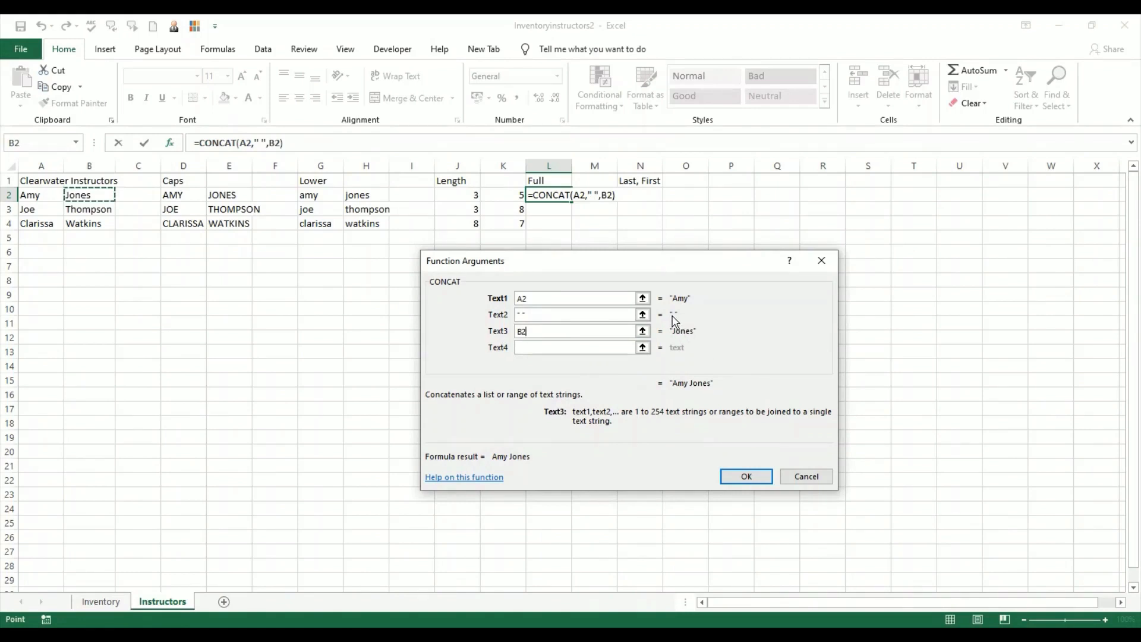
left_click(758, 476)
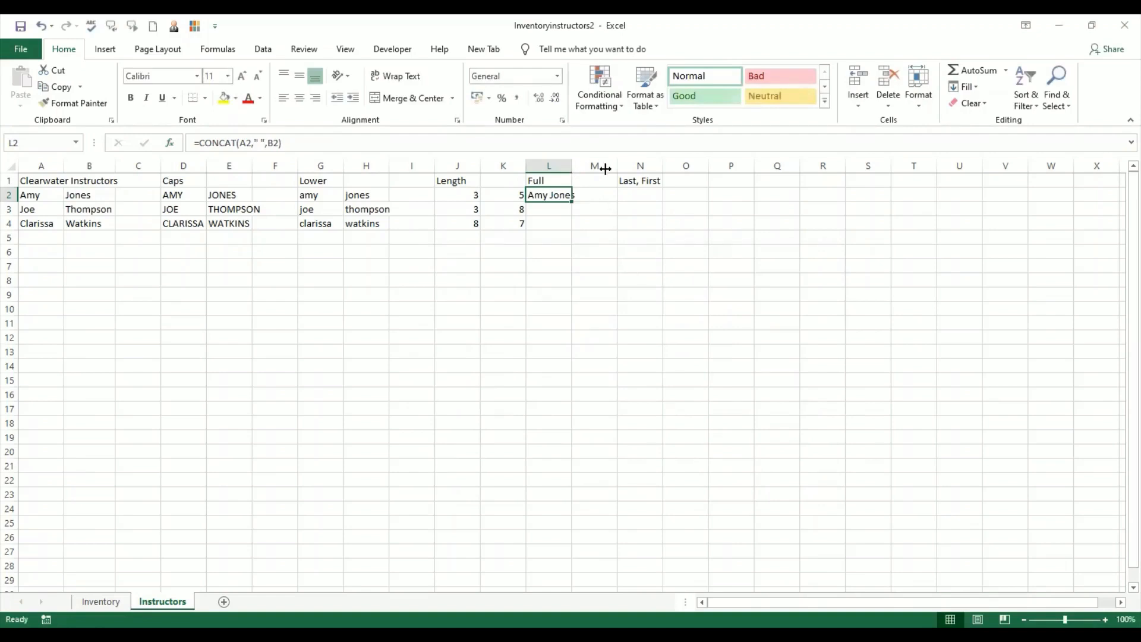
Step: Widen column L to fit the full names and AutoFill the CONCAT formula from L2 down to L4
left_click_drag(572, 169, 605, 228)
left_click(573, 291)
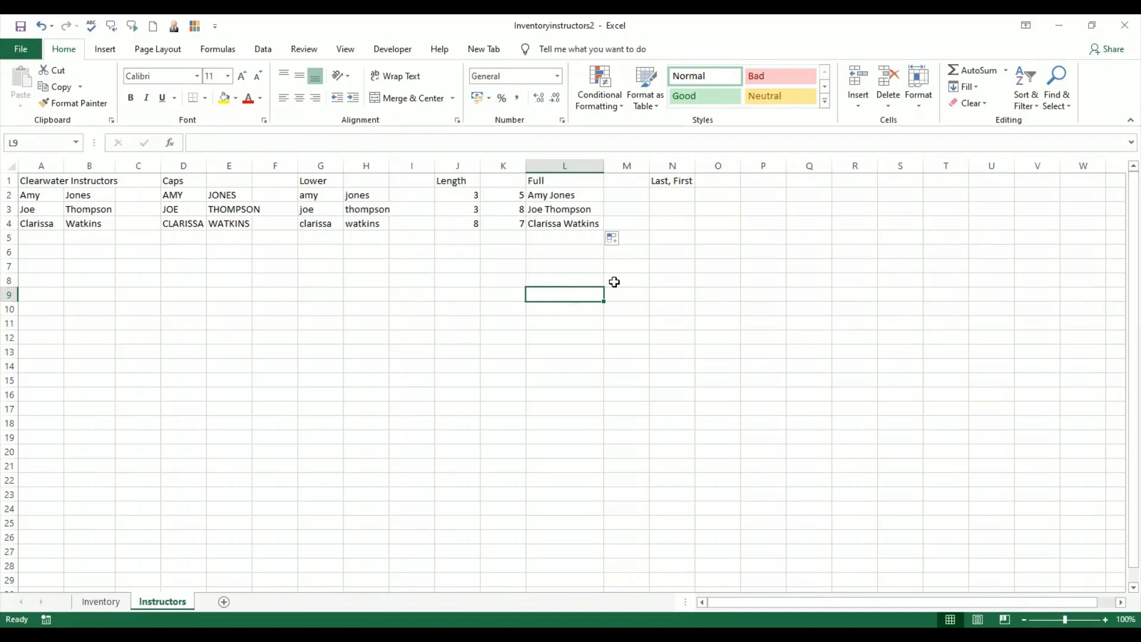
Step: Start a TEXTJOIN formula in Last, First cell N2 with a comma as the Delimiter argument
left_click(683, 200)
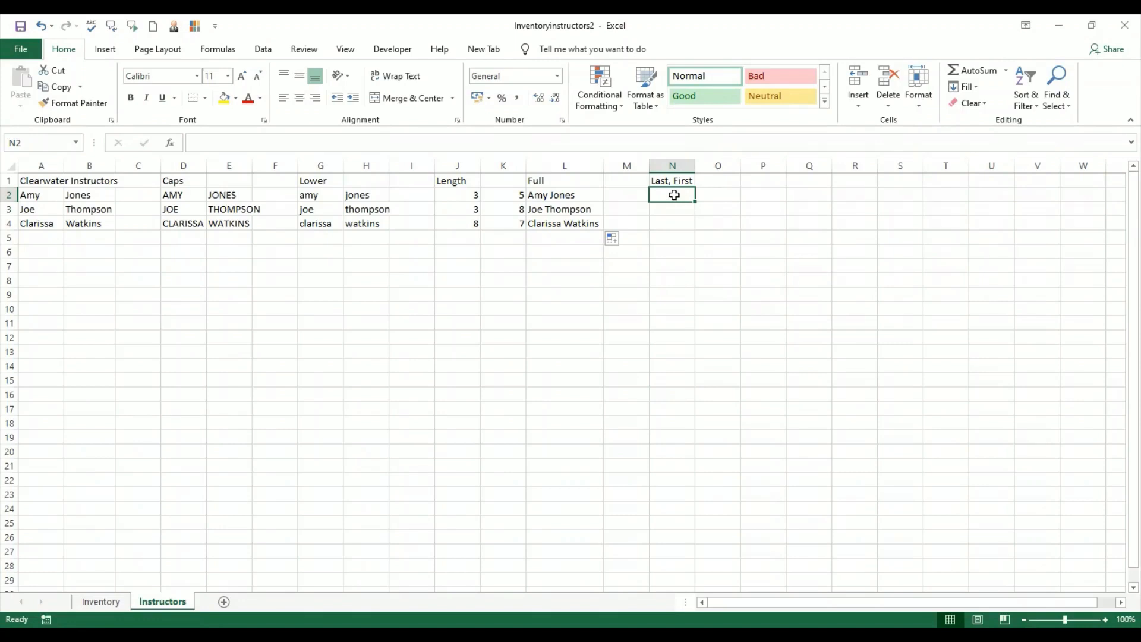
type("=")
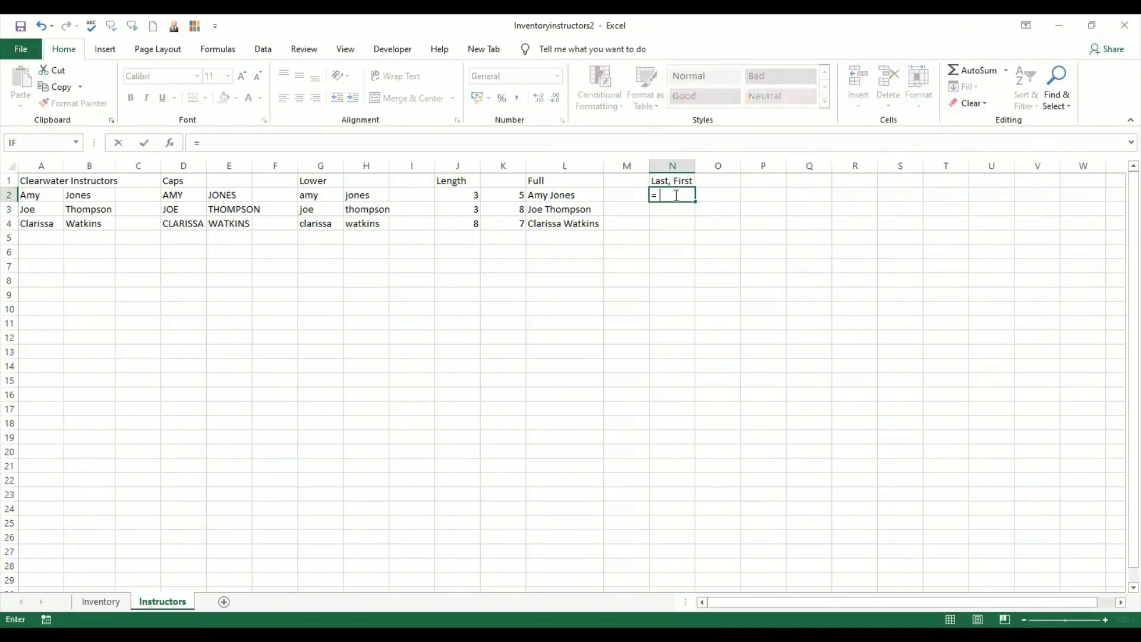
type("textjoin")
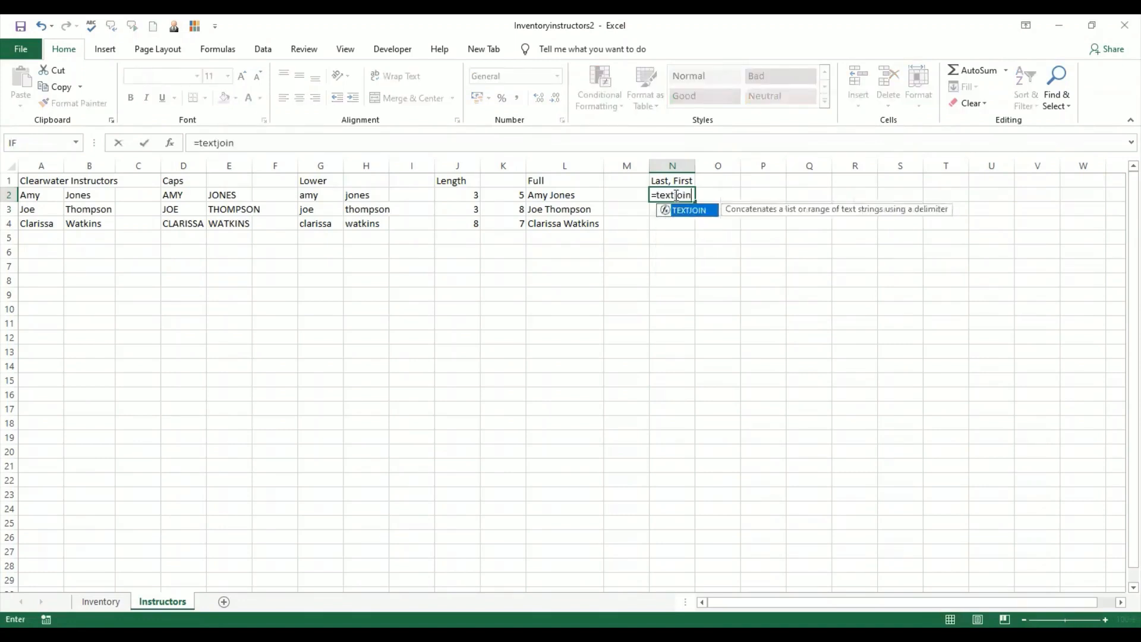
key("Tab")
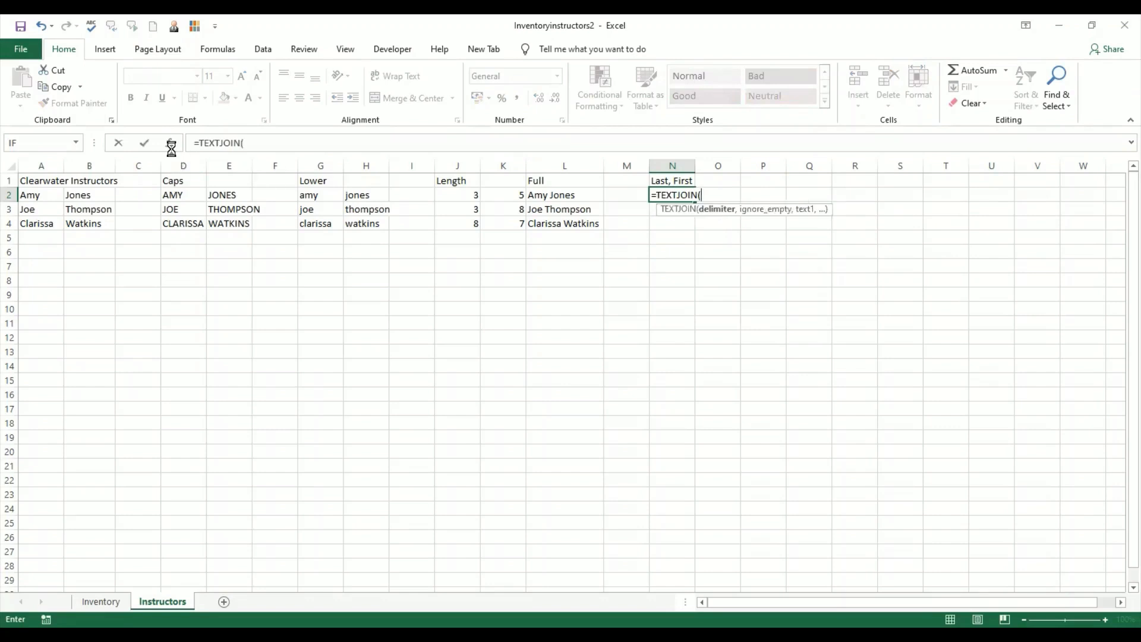
key("ctrl+a")
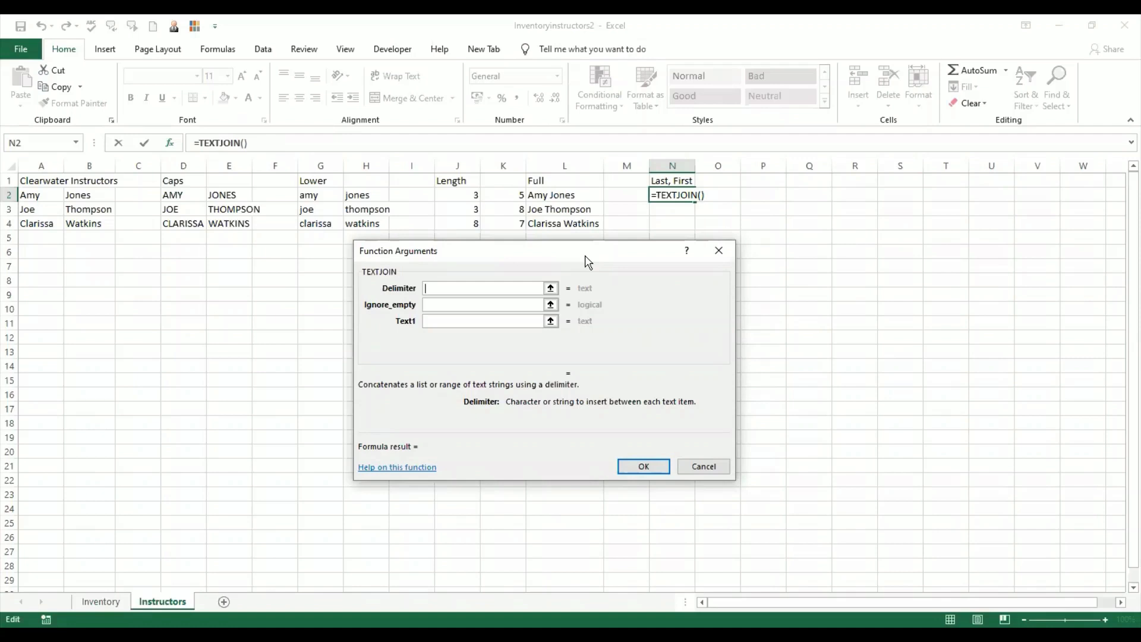
type(",")
Step: Complete the TEXTJOIN formula in N2 with Ignore_empty left blank, B2 as Text1 and A2 as Text2
left_click(528, 304)
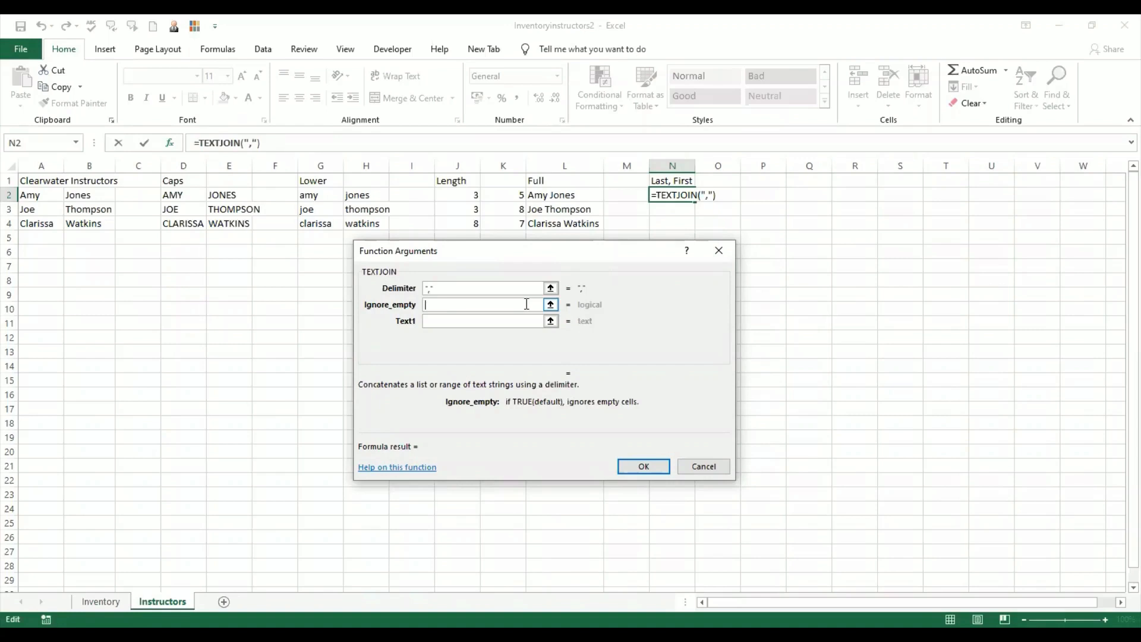
left_click(524, 322)
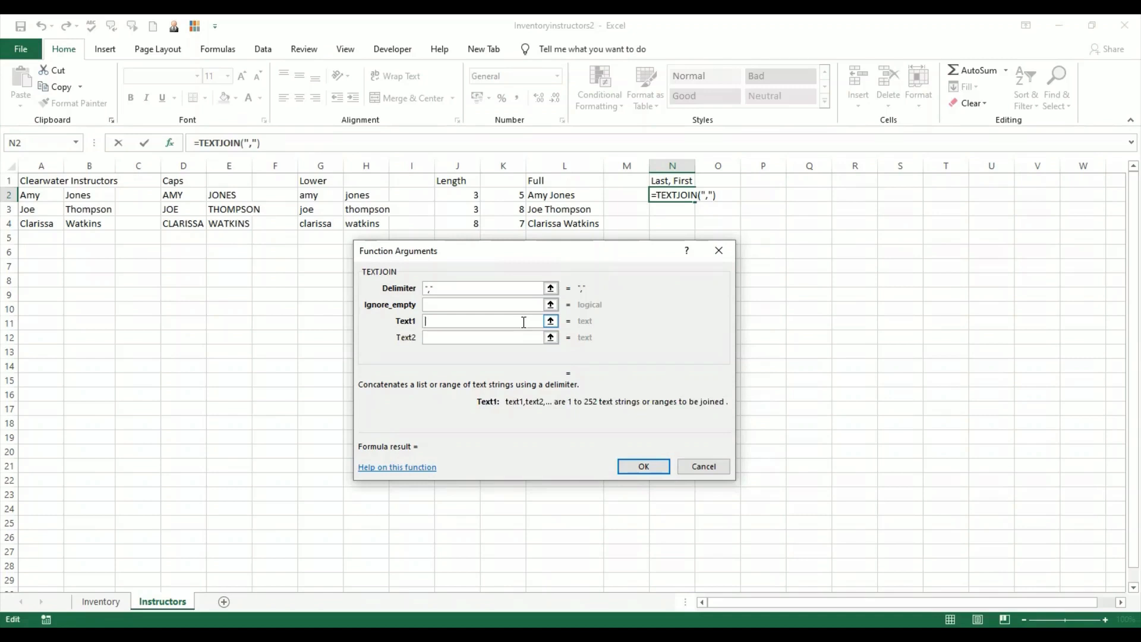
left_click(89, 195)
left_click(450, 337)
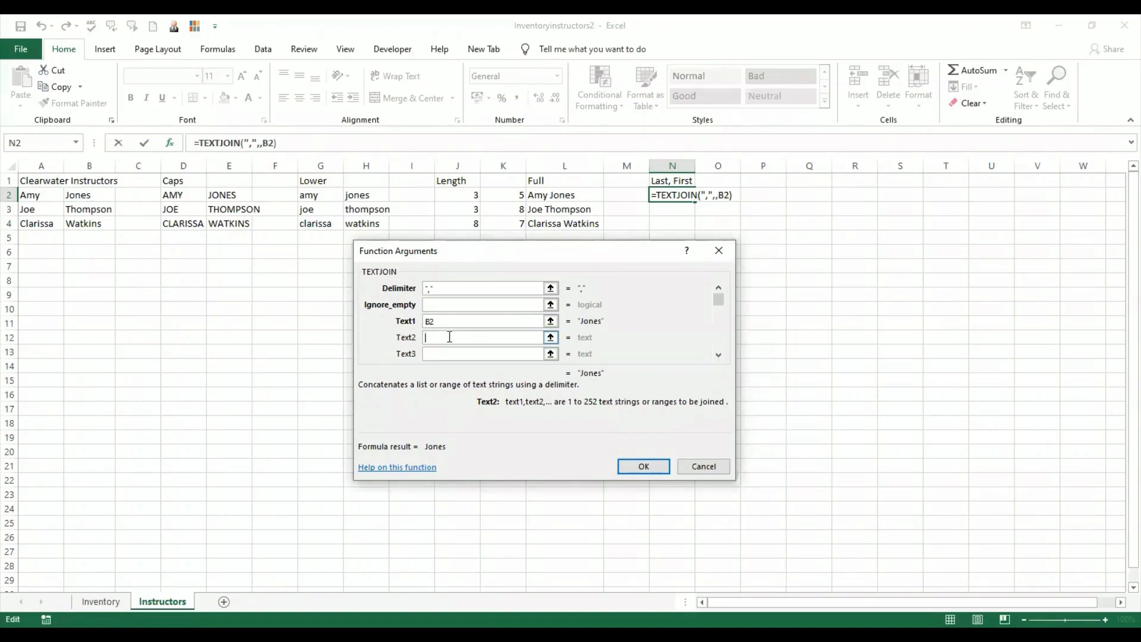
left_click(48, 196)
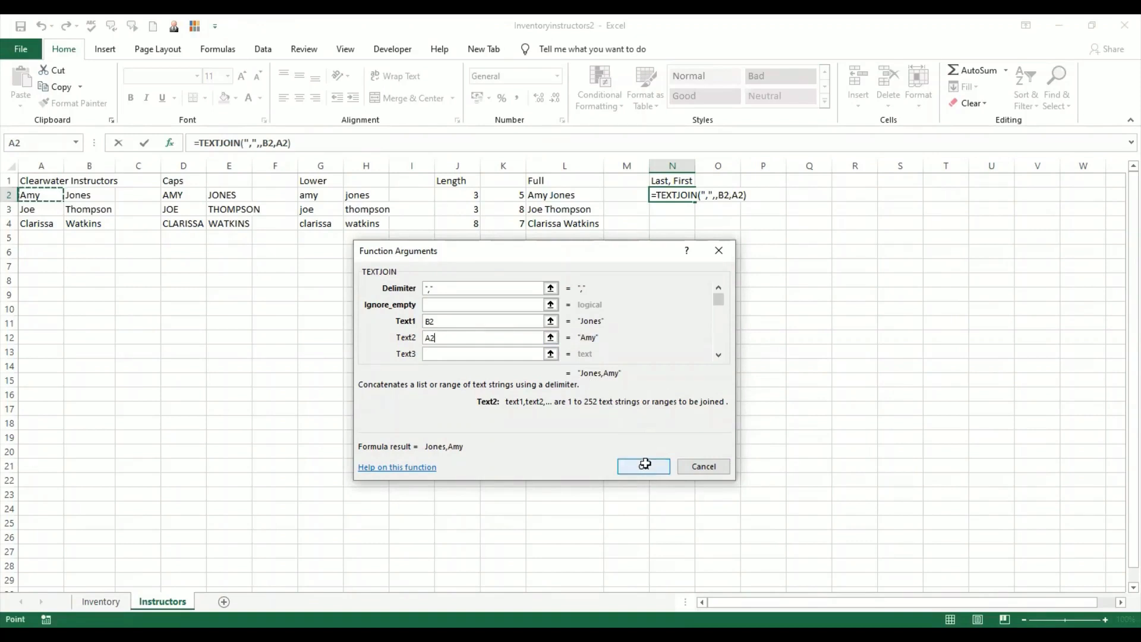
left_click(645, 465)
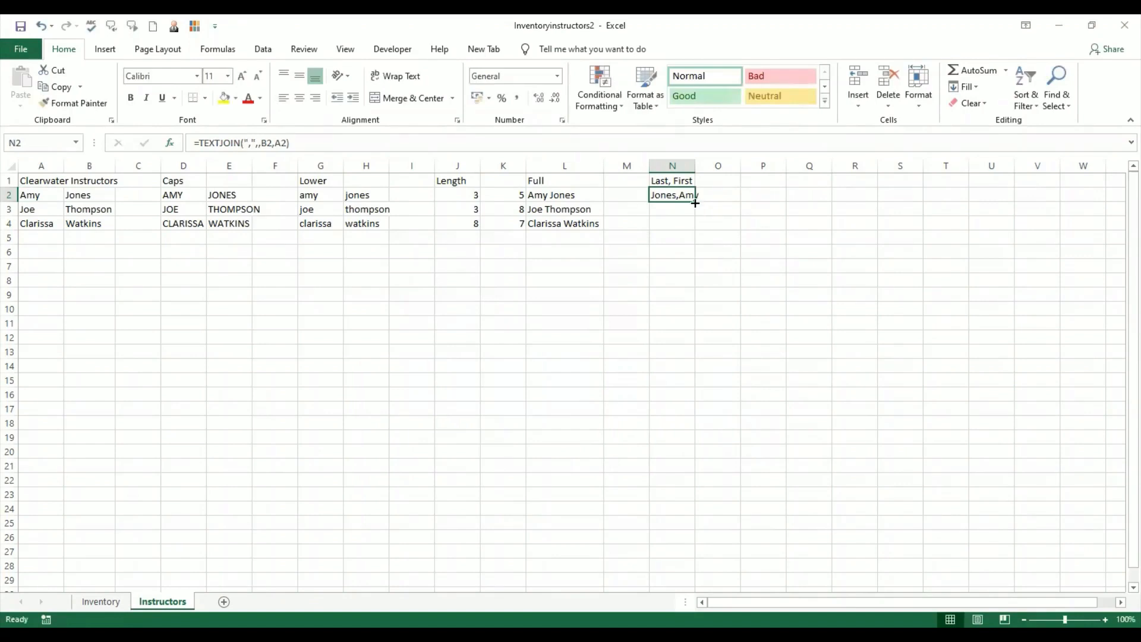
Step: AutoFill the TEXTJOIN formula from N2 down to N4 and reselect N2 to review its formula
left_click_drag(695, 209, 697, 228)
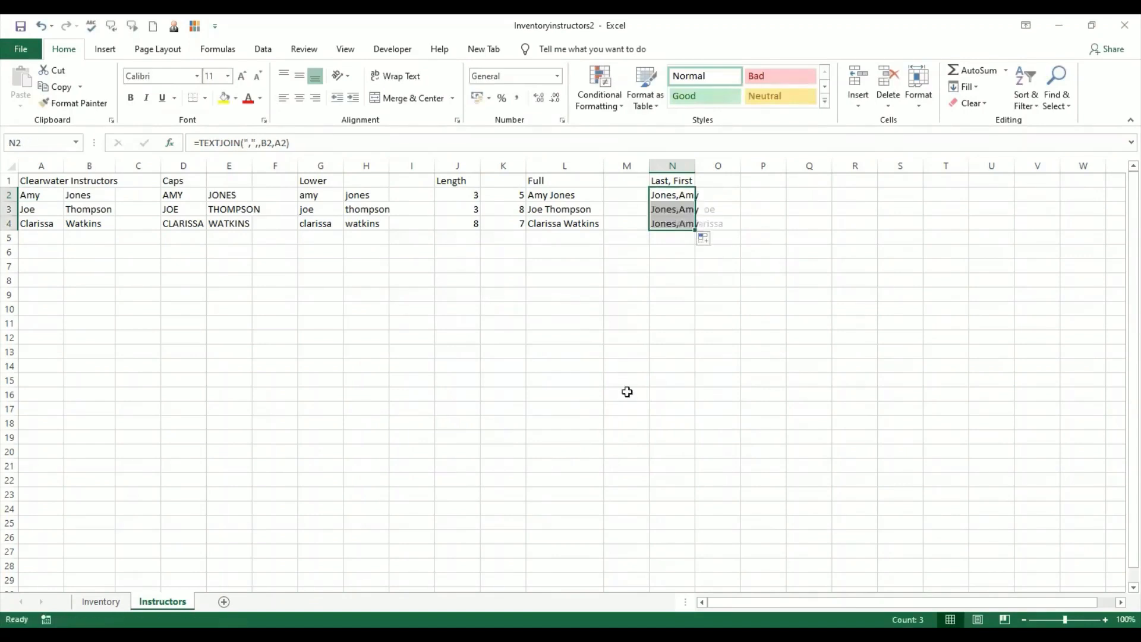
left_click(657, 380)
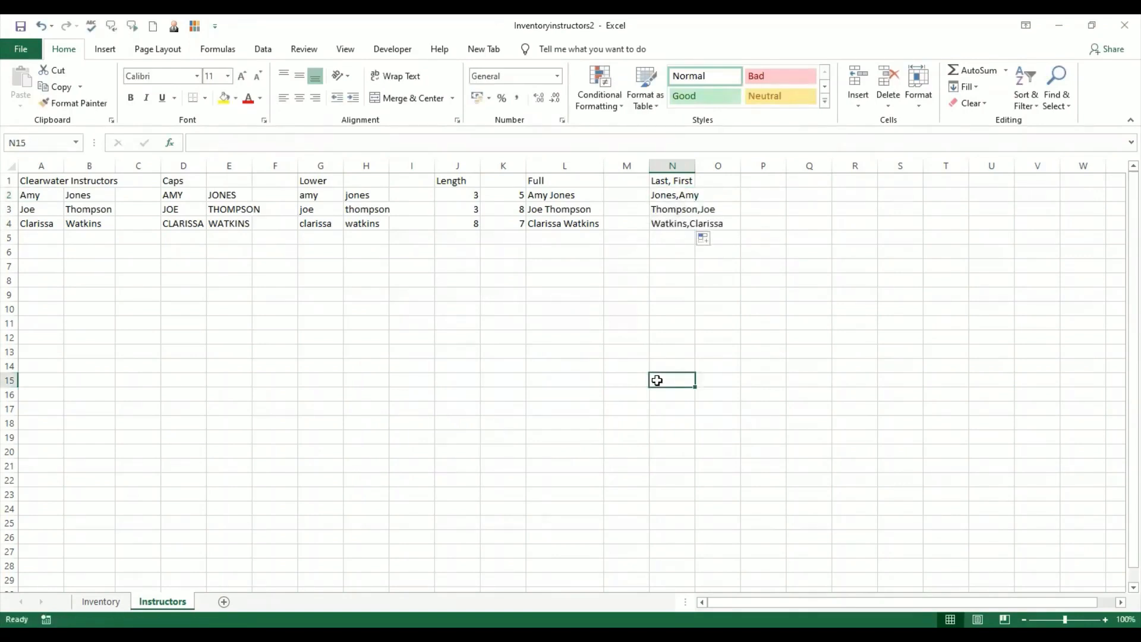
left_click(671, 195)
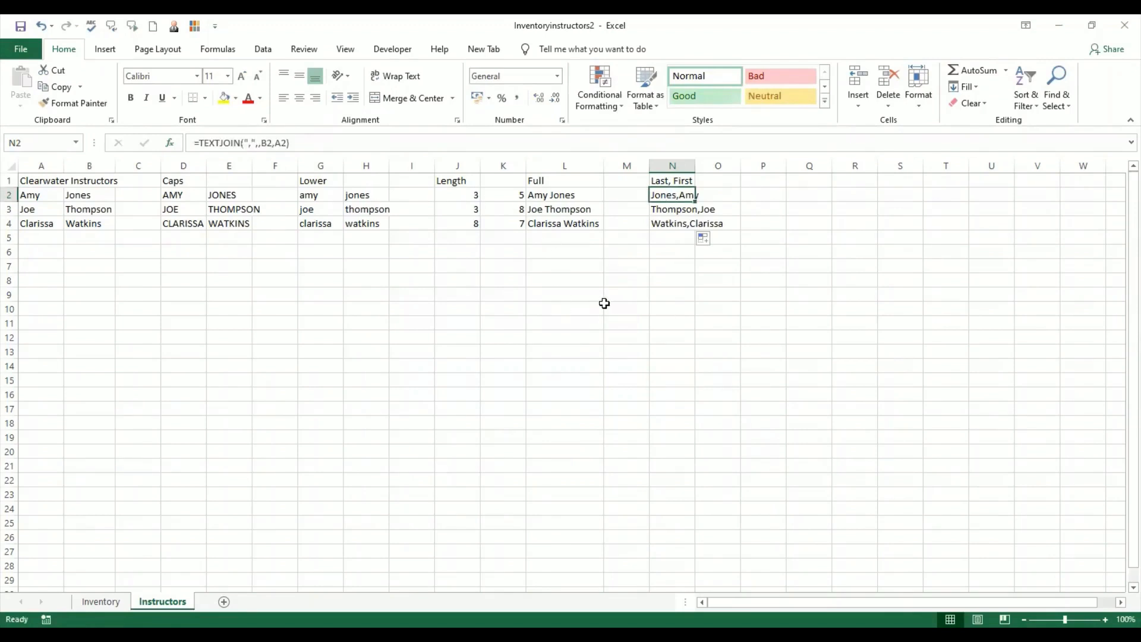